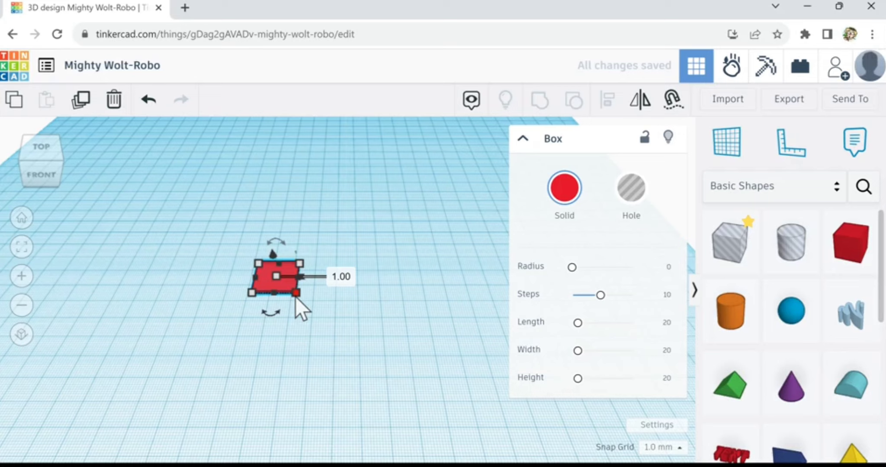
Step: Enlarge the thin red box on the workplane into a plate 125 mm long and 75 mm wide
drag(296, 297, 29, 396)
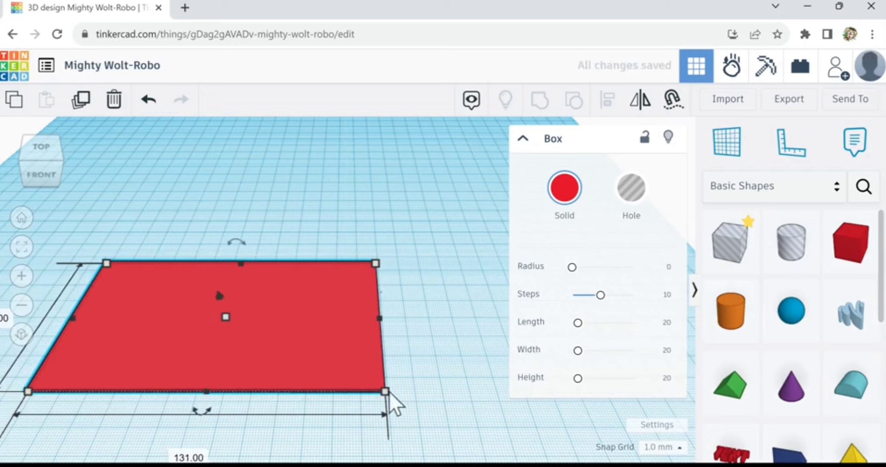
mouse_move(384, 395)
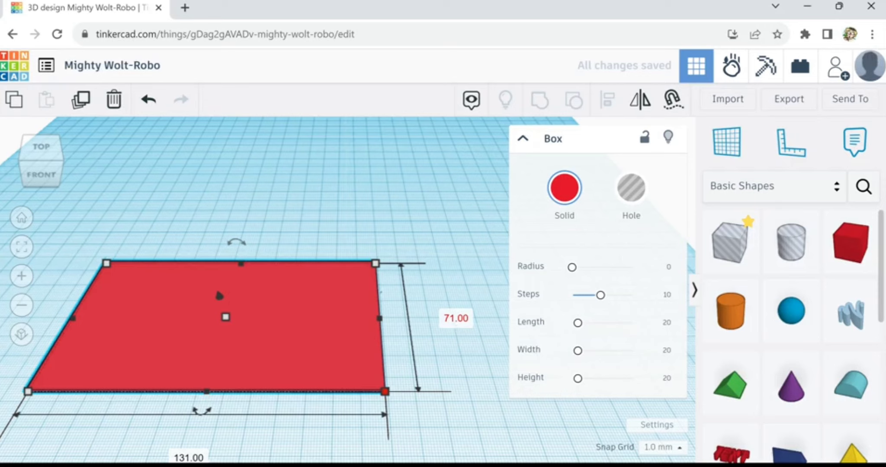
click(456, 325)
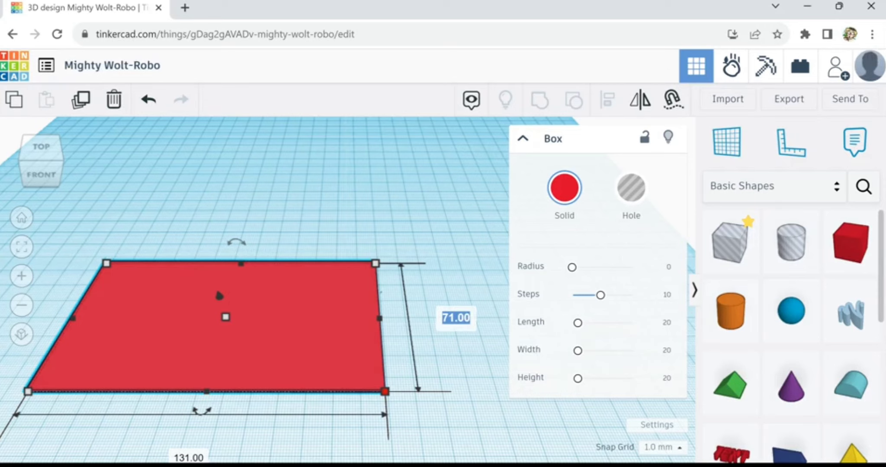
text(75)
key(Return)
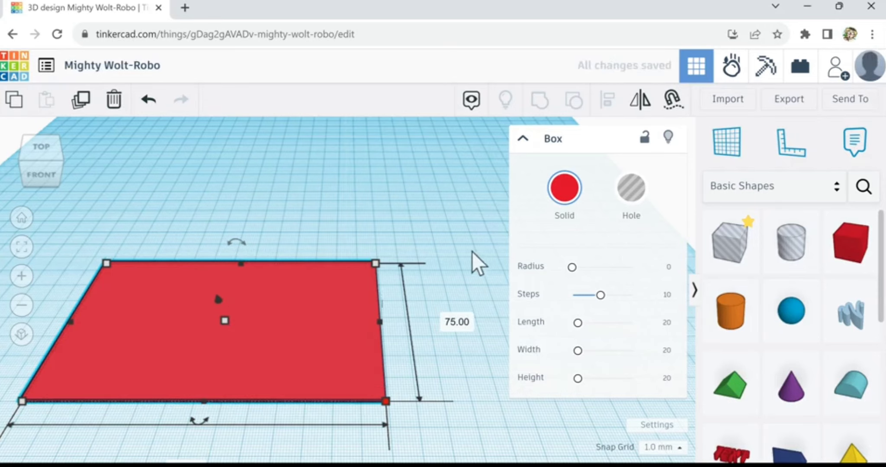
right_drag(472, 252, 349, 263)
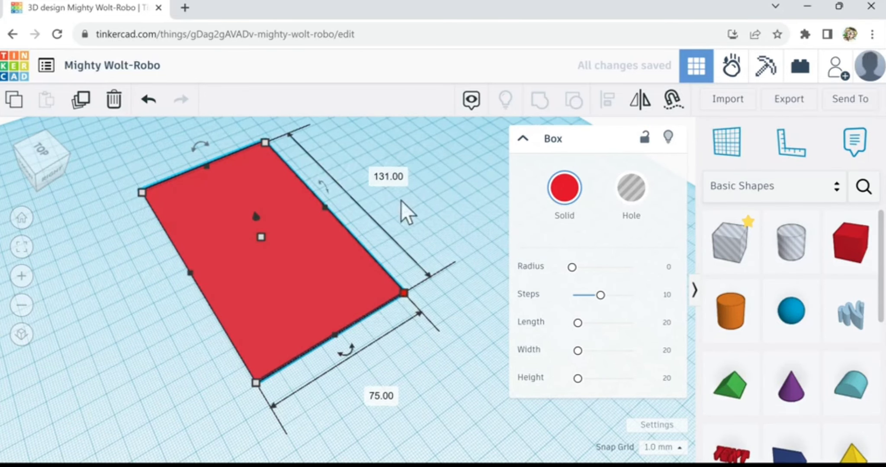
click(388, 177)
text(125)
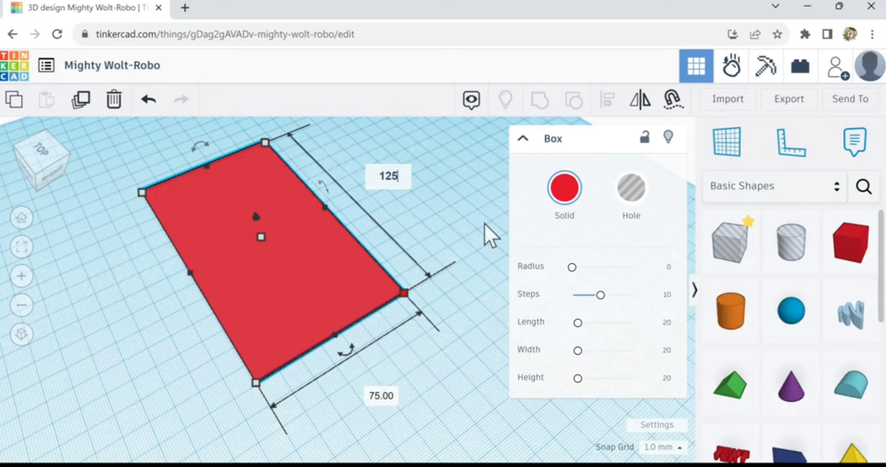
key(Return)
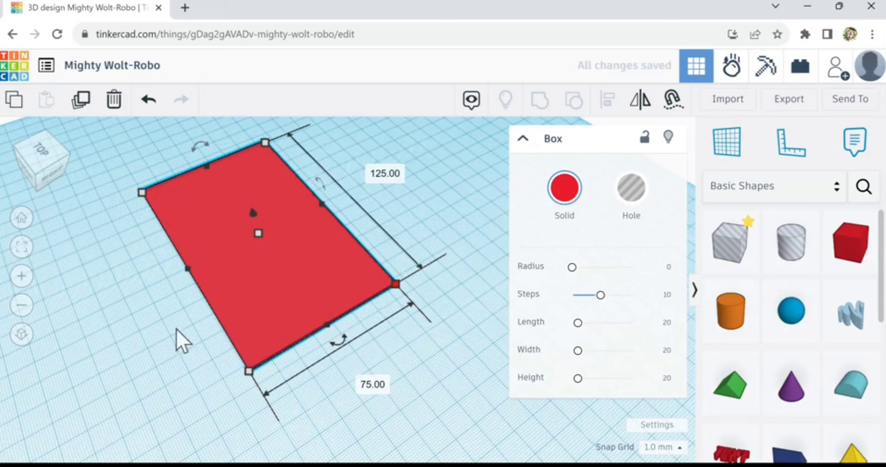
Step: Place a second box on the workplane just beside the flat plate and select it
right_drag(102, 348, 174, 358)
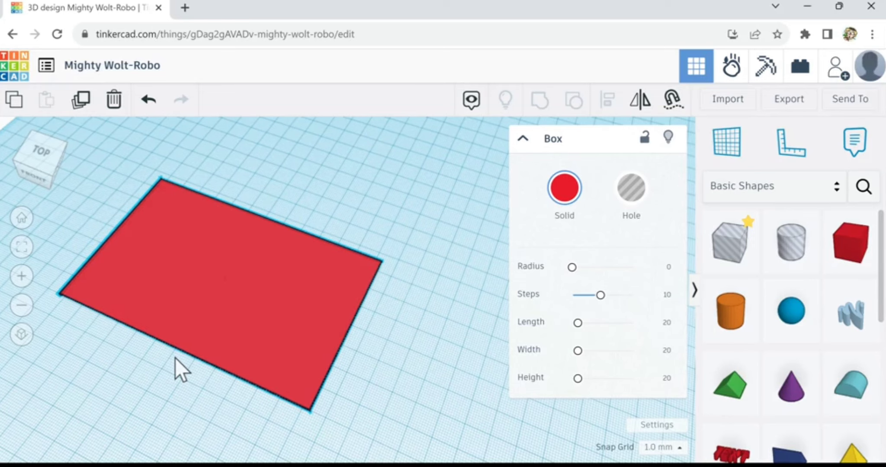
right_drag(198, 363, 236, 337)
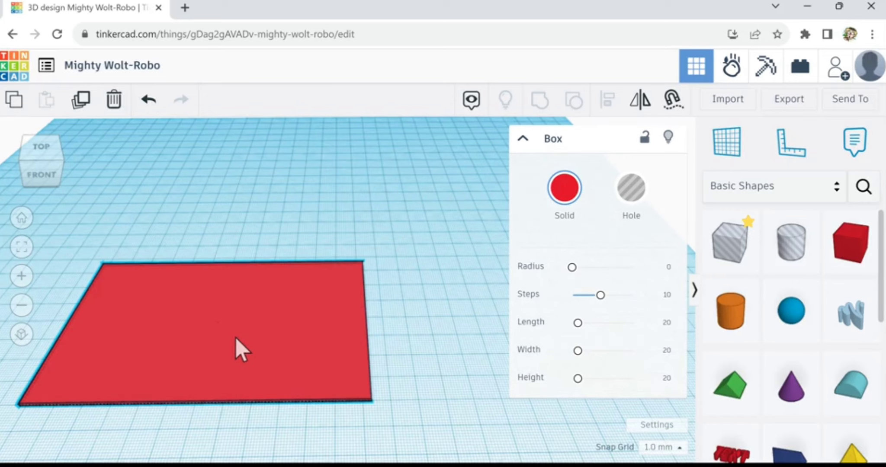
click(851, 262)
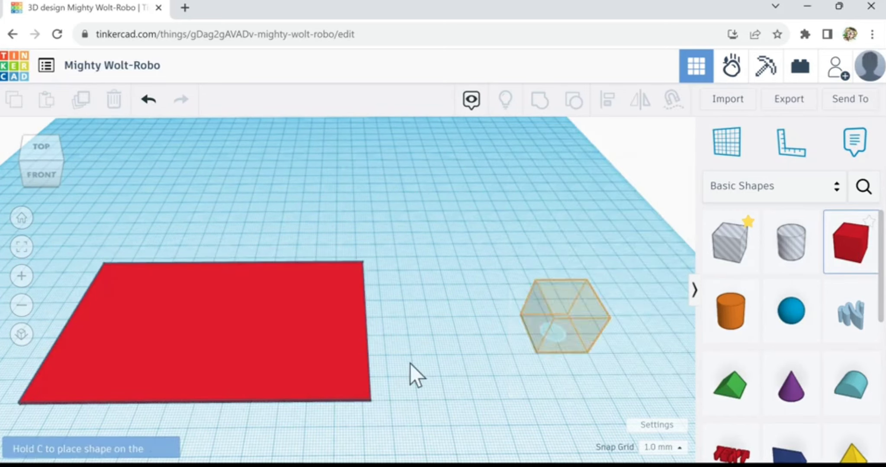
click(422, 360)
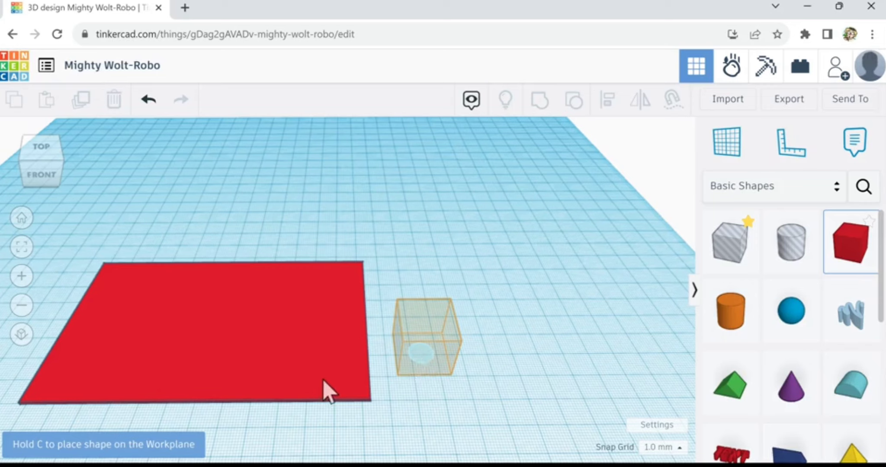
click(301, 383)
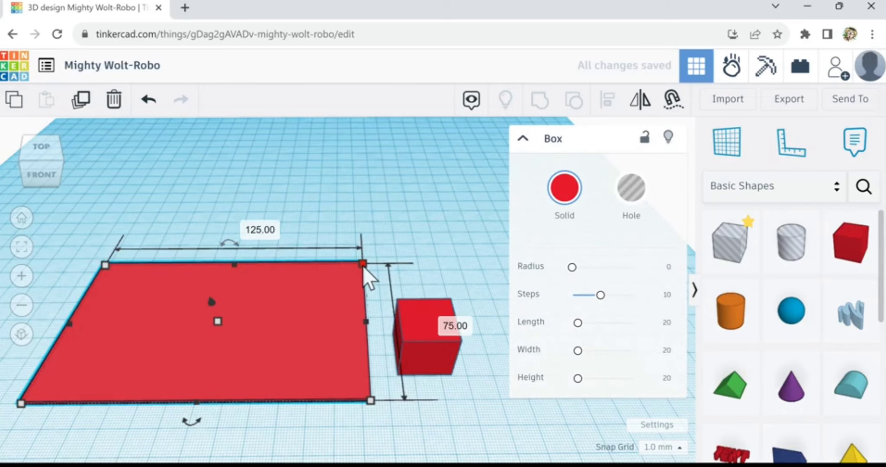
click(428, 358)
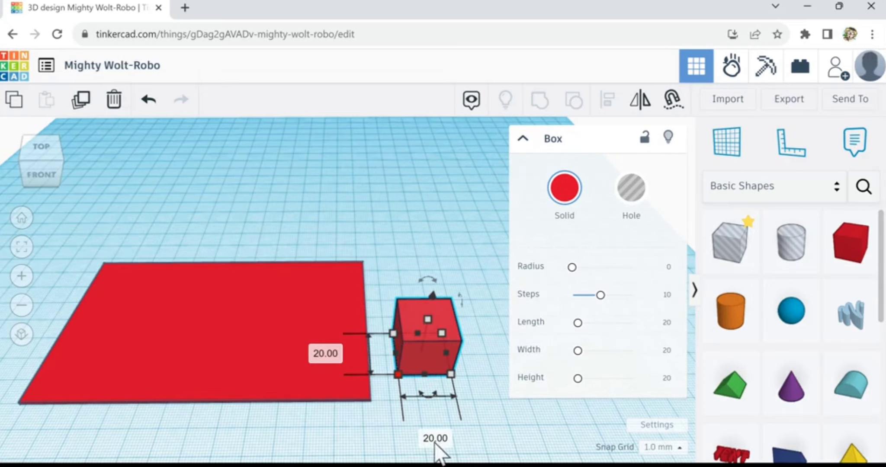
Step: Set the new box's length to 125 mm and move it over the plate's front edge, aligned with the plate's ends
click(435, 438)
text(125)
key(Return)
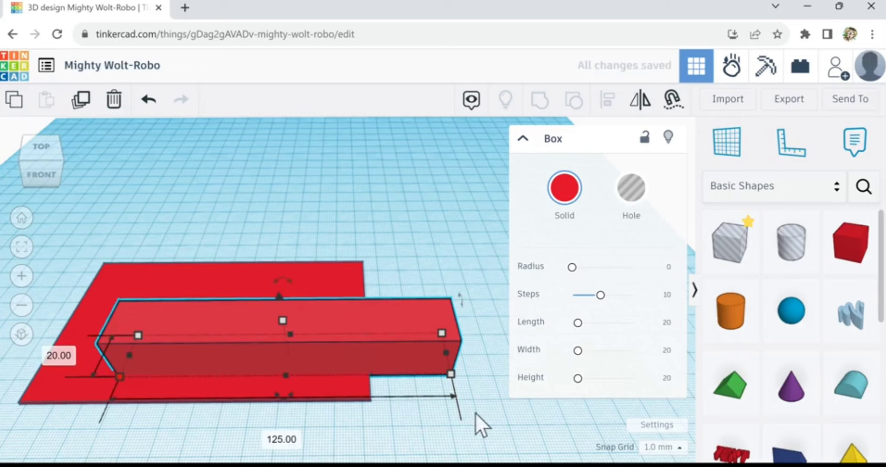
drag(379, 340, 289, 365)
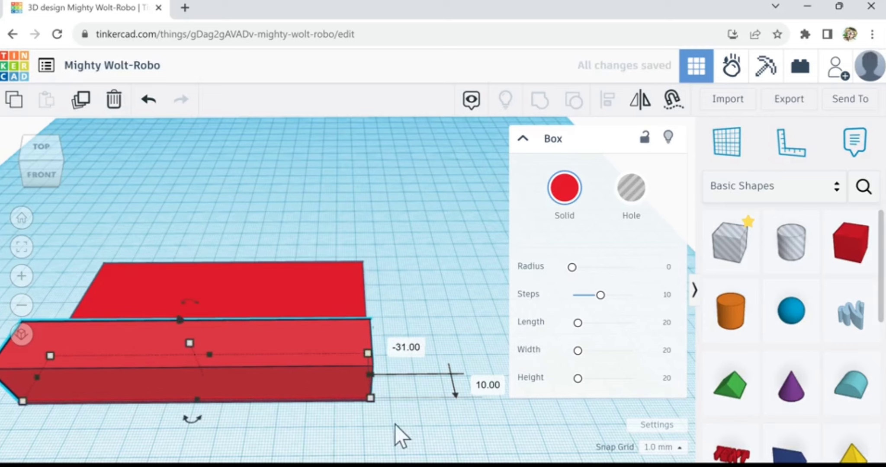
Step: Reduce the long bar to a strip 10 mm wide and 3 mm high
right_drag(395, 424, 332, 410)
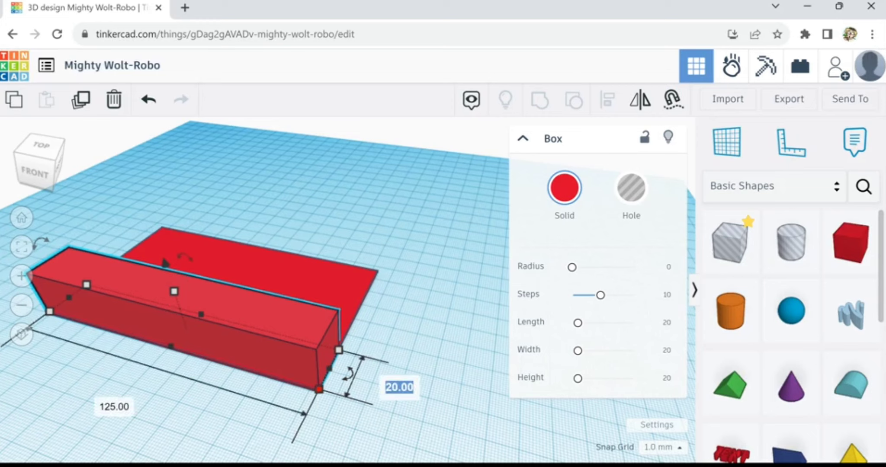
text(10)
key(Return)
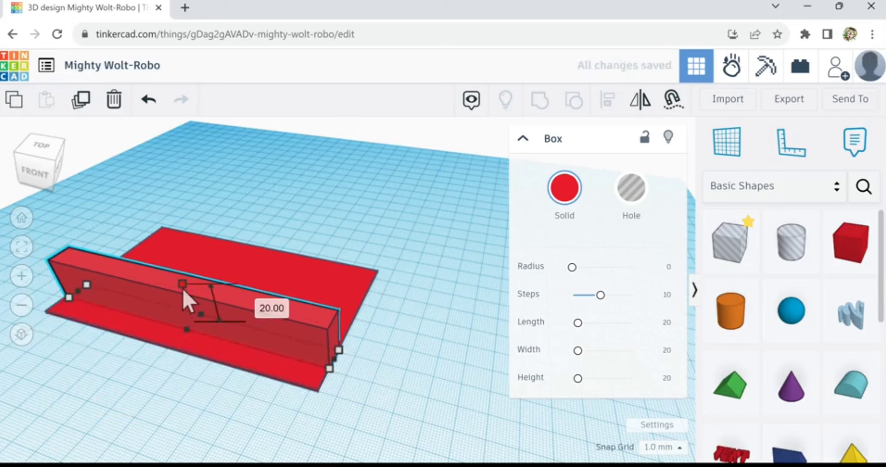
click(259, 307)
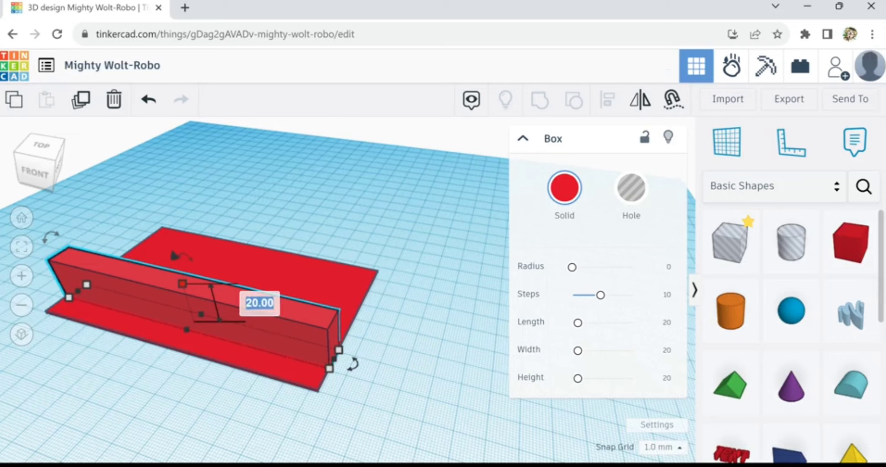
text(3)
key(Return)
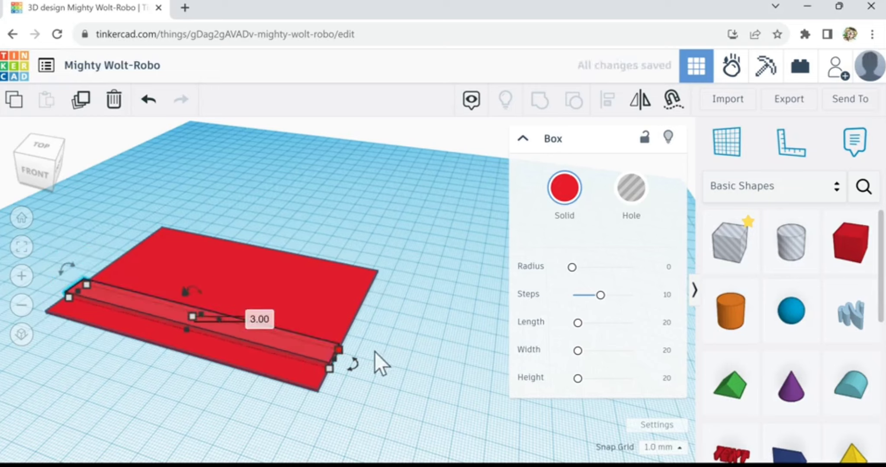
Step: Move the strip 10 mm forward so it sits flush with the plate's front edge
key(Down)
key(Down)
key(Down)
key(Down)
key(Down)
key(Down)
key(Down)
key(Down)
key(Down)
key(Down)
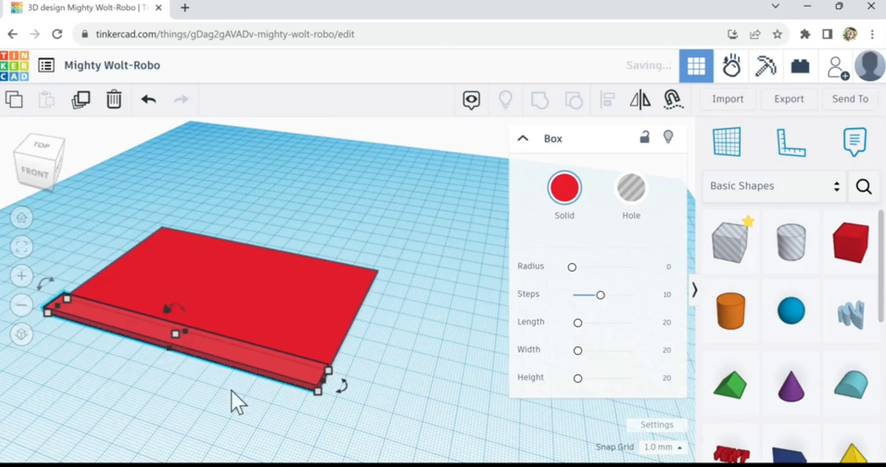
Step: Try to tilt the strip slightly about its long axis
scroll(221, 385, up, 2)
scroll(141, 364, down, 3)
right_drag(141, 364, 140, 365)
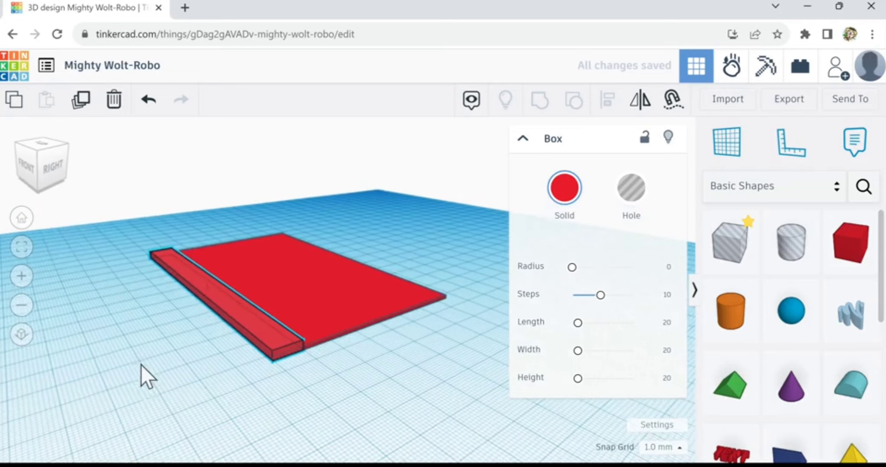
scroll(131, 382, up, 1)
scroll(130, 382, up, 4)
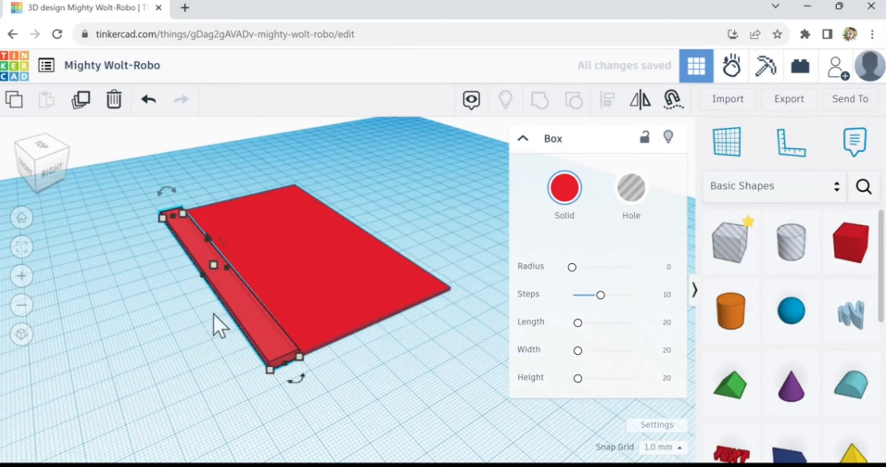
scroll(214, 296, up, 1)
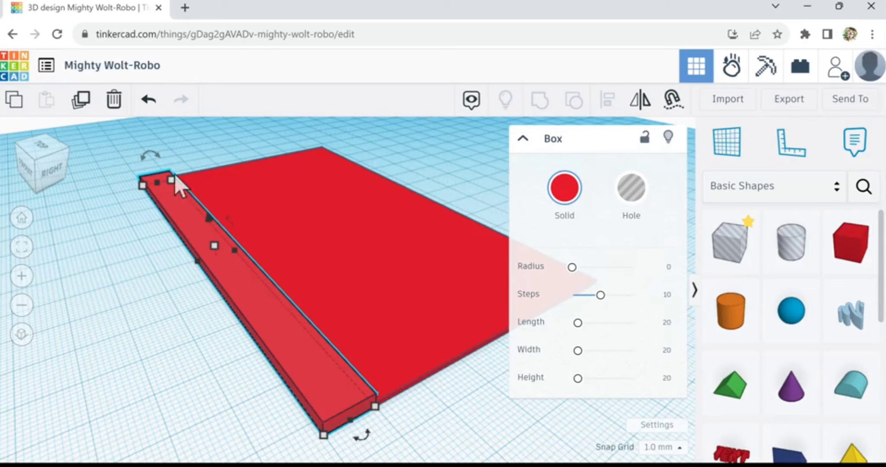
drag(166, 167, 181, 111)
click(157, 100)
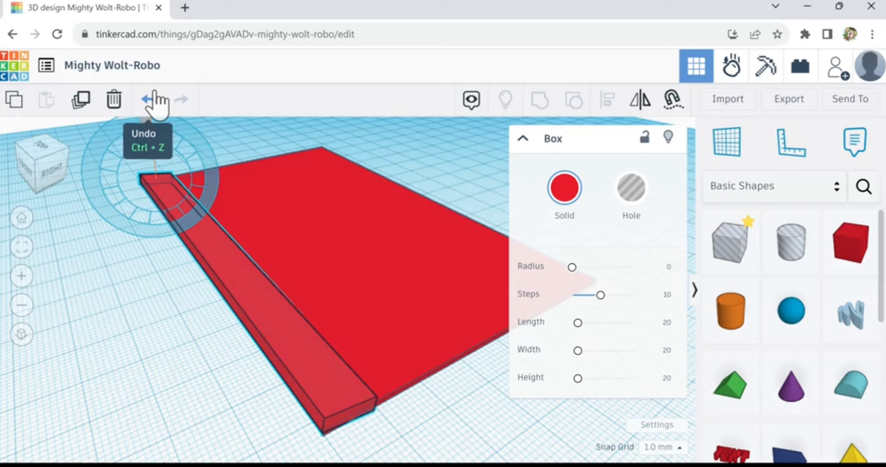
click(149, 101)
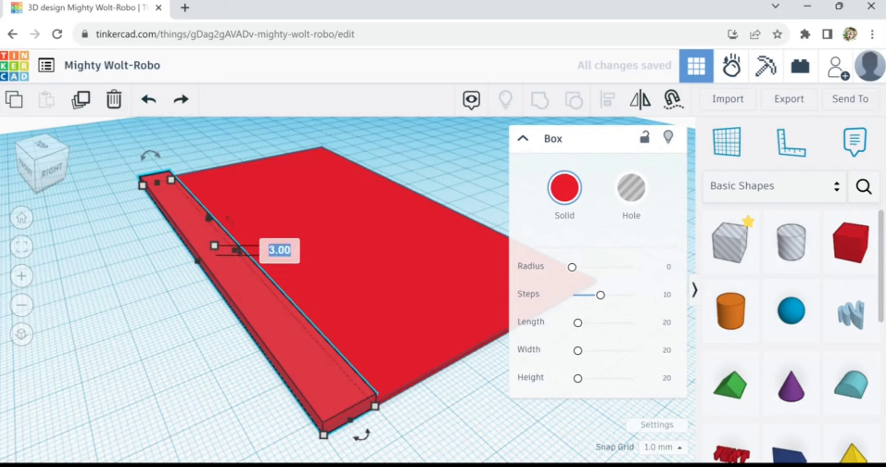
Step: Set the strip's height to 2 mm and tilt it slightly about its long axis
text(2)
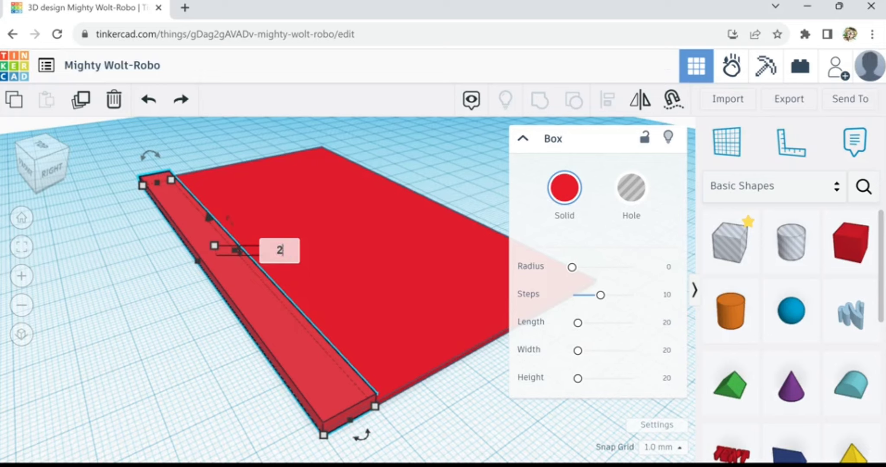
key(Return)
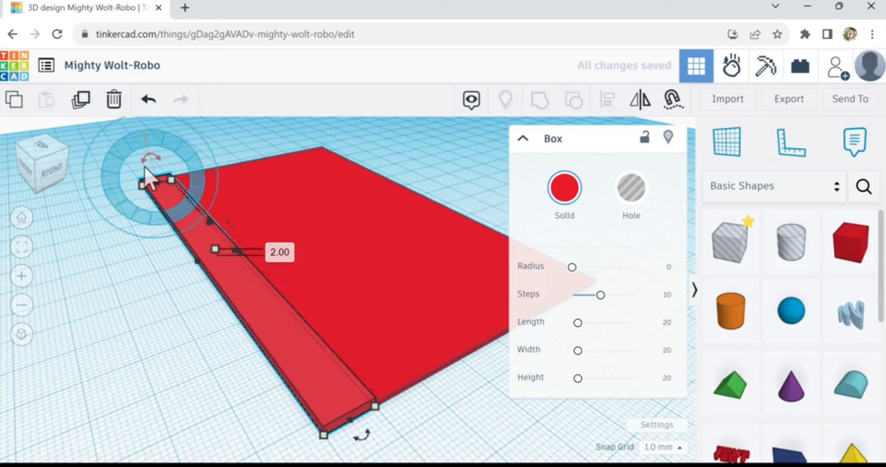
drag(144, 167, 135, 98)
Step: Duplicate the tilted strip and shift the copy toward the plate's back until it only slightly overlaps the first strip
right_drag(224, 428, 188, 396)
right_drag(217, 317, 215, 297)
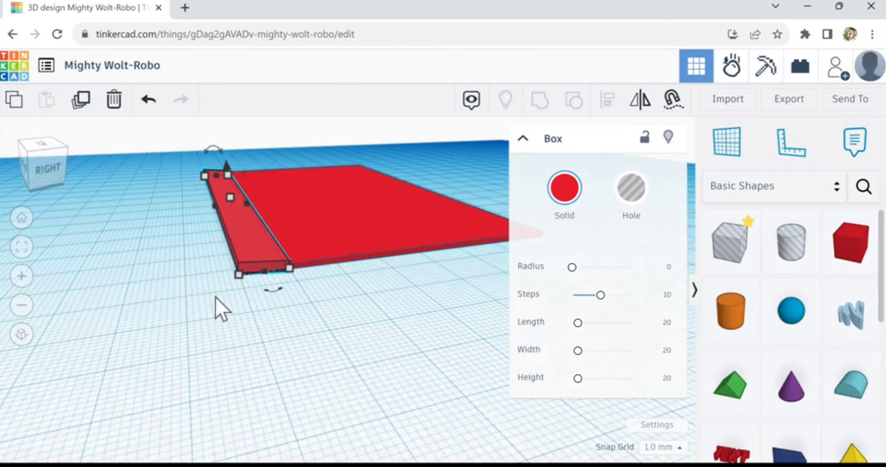
click(243, 250)
click(82, 103)
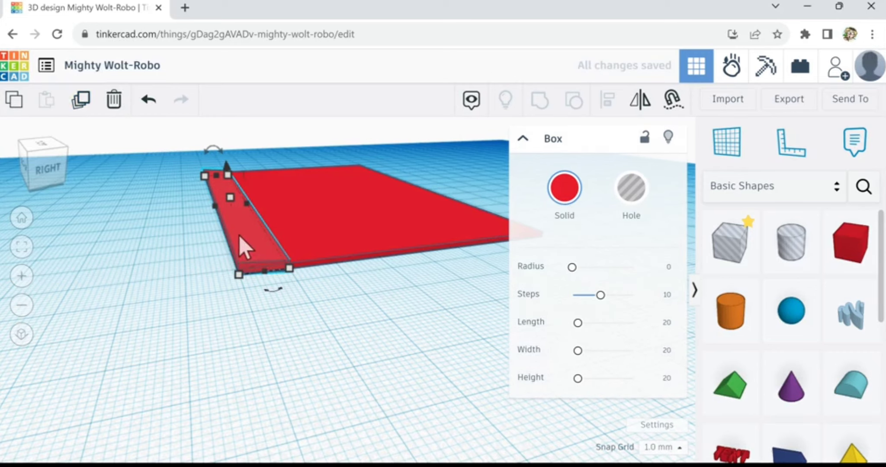
key(Right)
key(Right)
key(Right)
key(Right)
key(Right)
key(Right)
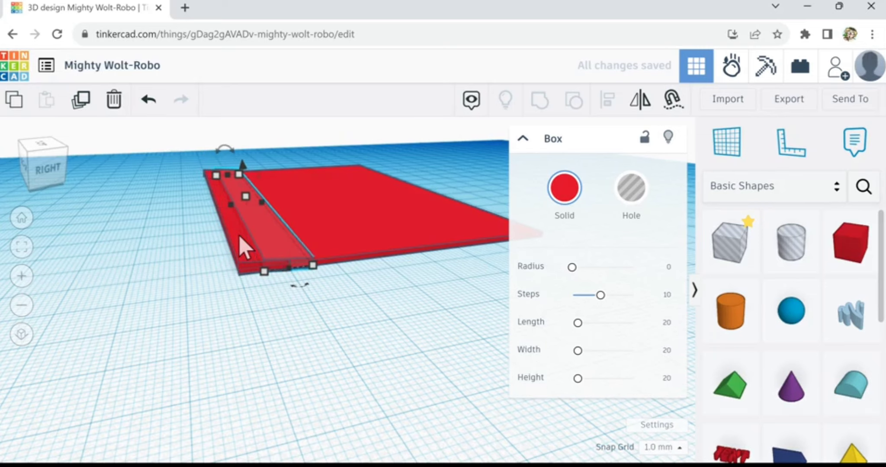
key(Right)
key(Right)
key(Right)
key(Right)
key(Right)
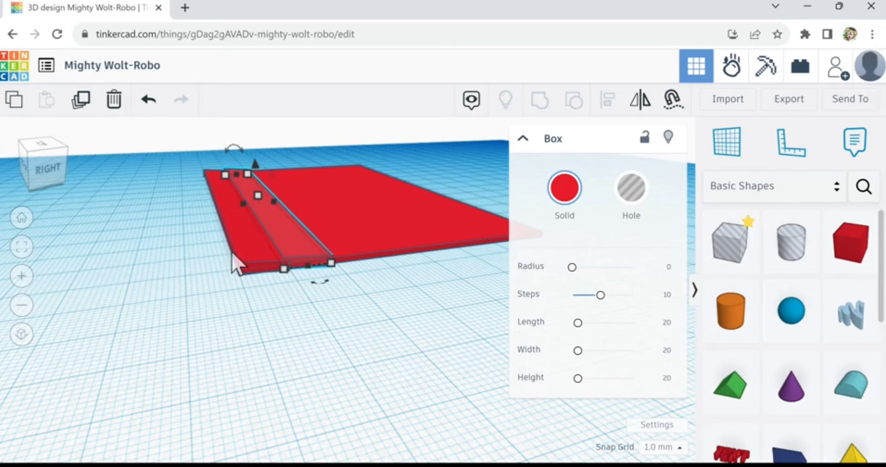
Step: Repeat the spaced duplication to add six more overlapping strips across the rest of the plate
right_drag(191, 263, 175, 232)
scroll(217, 293, up, 5)
scroll(195, 277, down, 3)
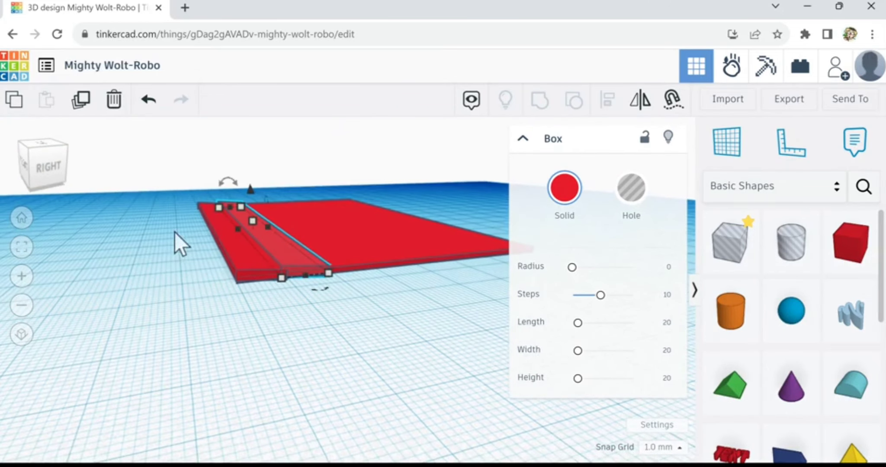
click(80, 108)
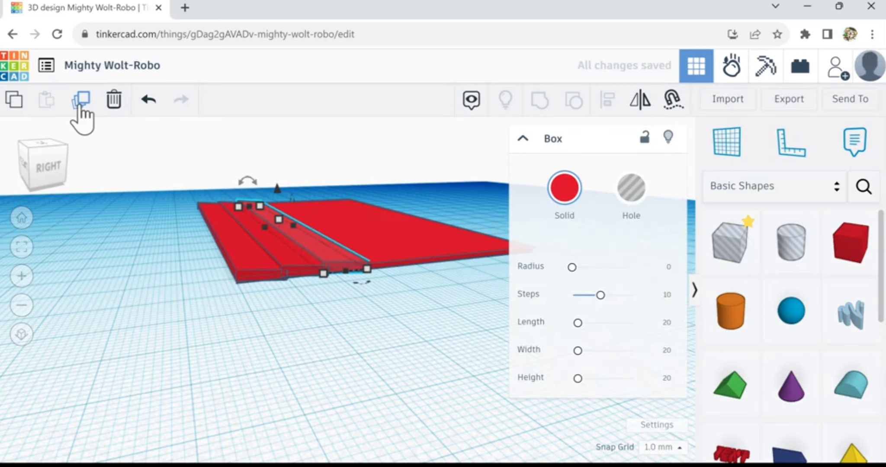
click(79, 108)
click(80, 108)
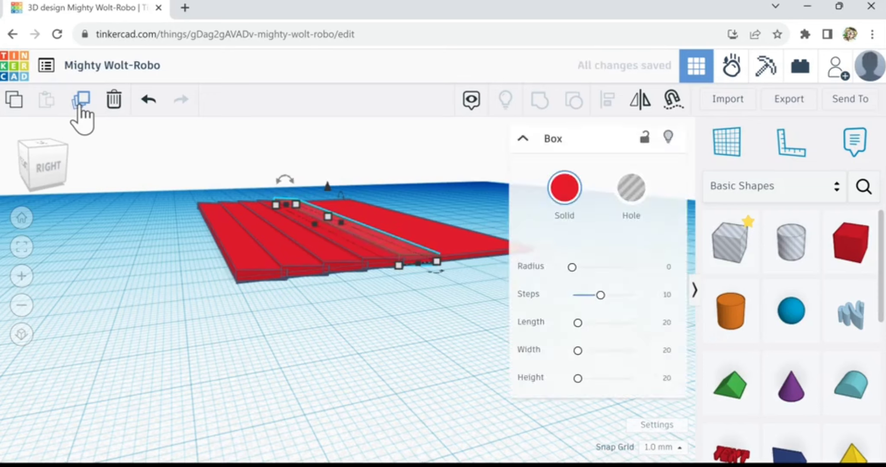
click(79, 108)
click(80, 108)
click(80, 109)
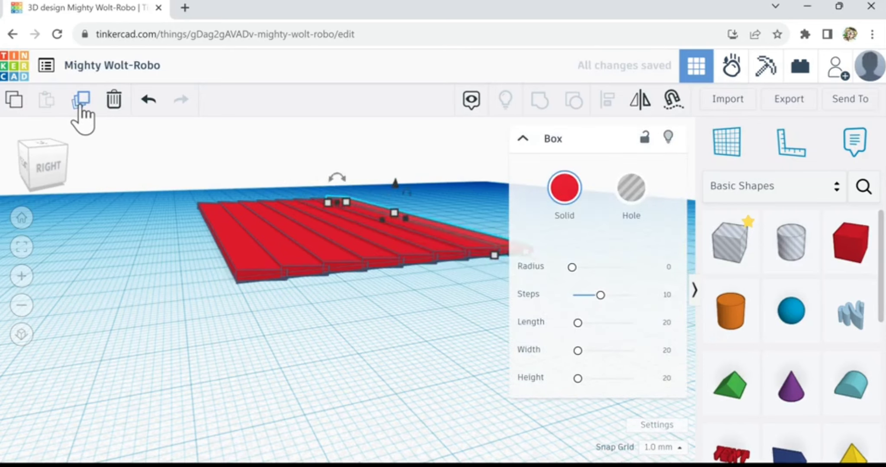
Step: Examine the overlapping strips' edges from the side, from above and from the front
click(374, 364)
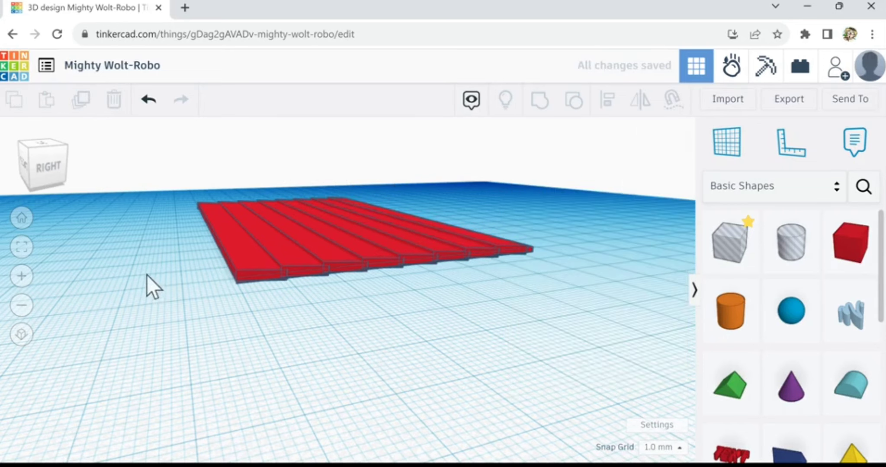
right_drag(147, 275, 202, 309)
scroll(230, 306, up, 5)
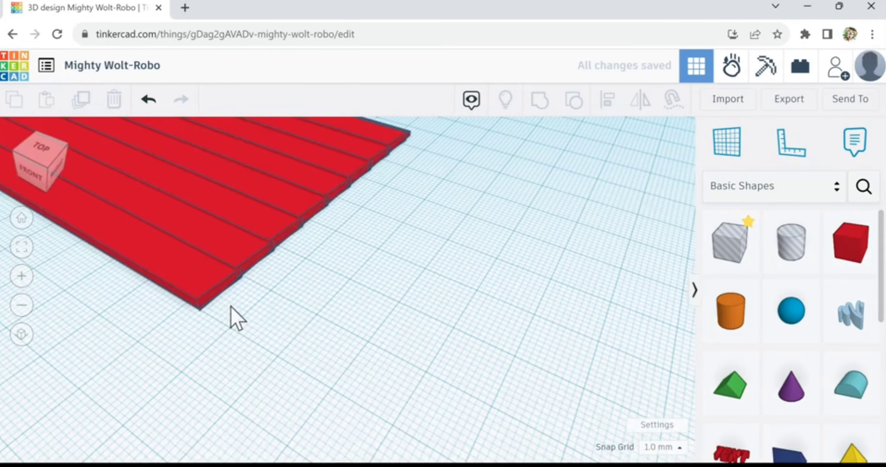
middle_drag(115, 328, 165, 407)
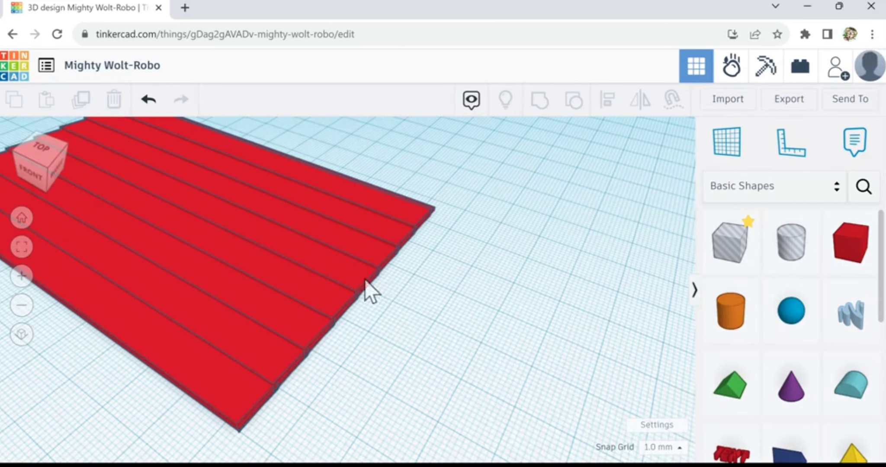
right_drag(365, 279, 454, 278)
right_drag(494, 286, 544, 267)
scroll(395, 332, down, 5)
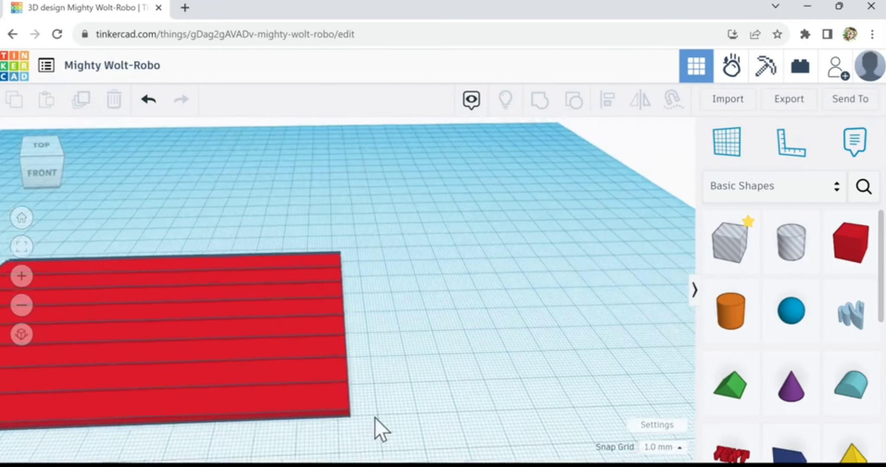
middle_drag(395, 413, 538, 421)
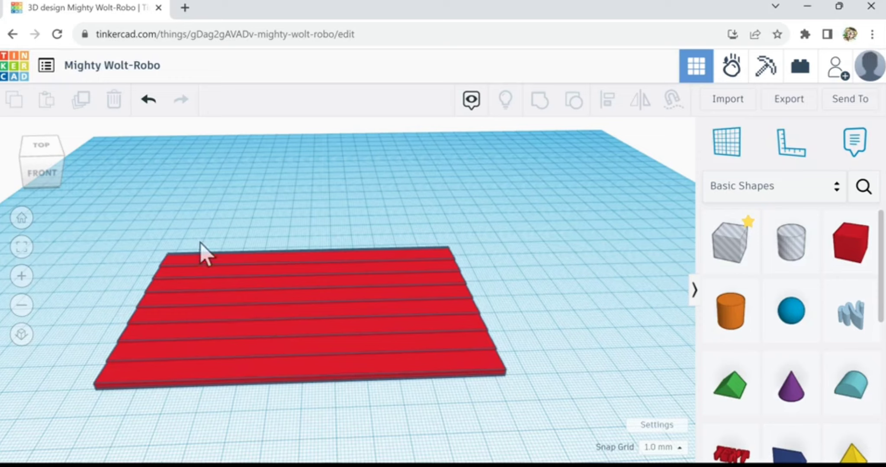
Step: Select the base plate and all the tilted strips and group them into one panel
drag(291, 418, 293, 417)
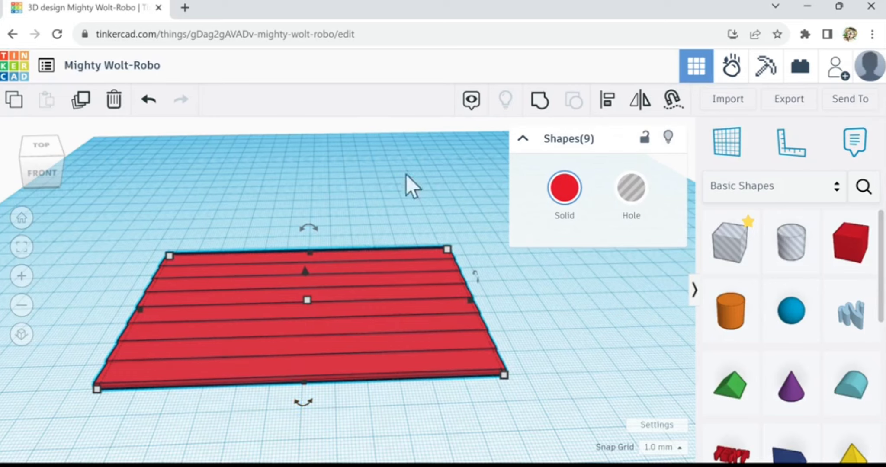
click(216, 241)
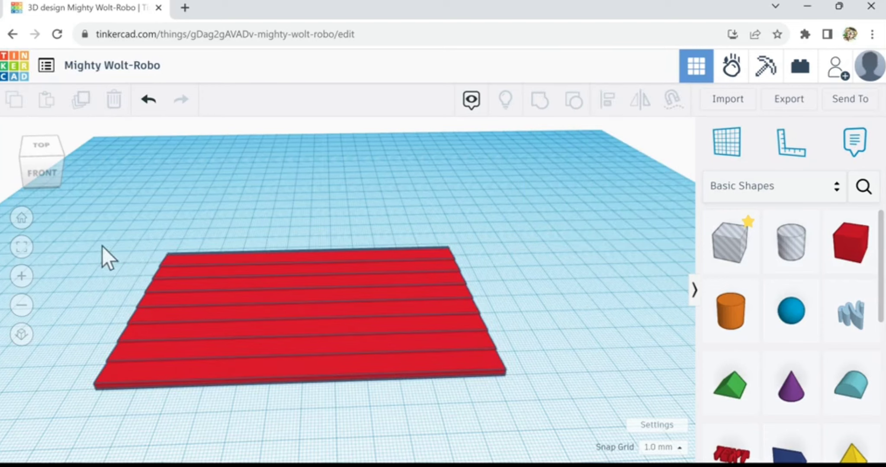
drag(161, 353, 212, 412)
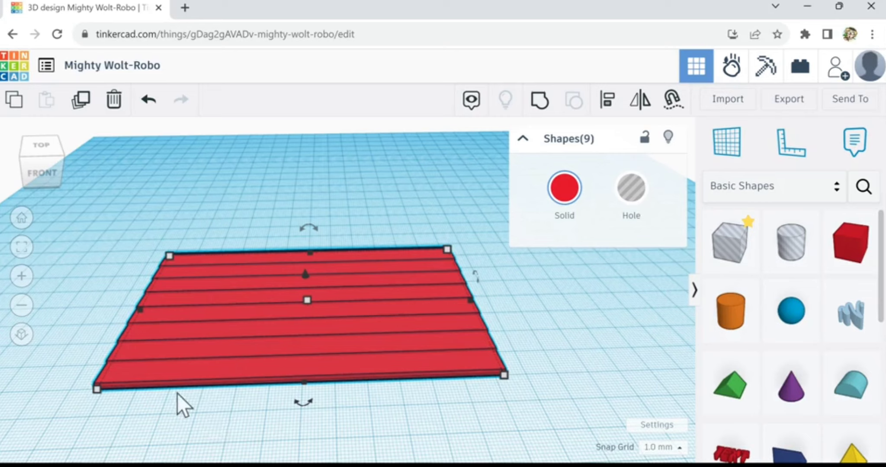
click(542, 113)
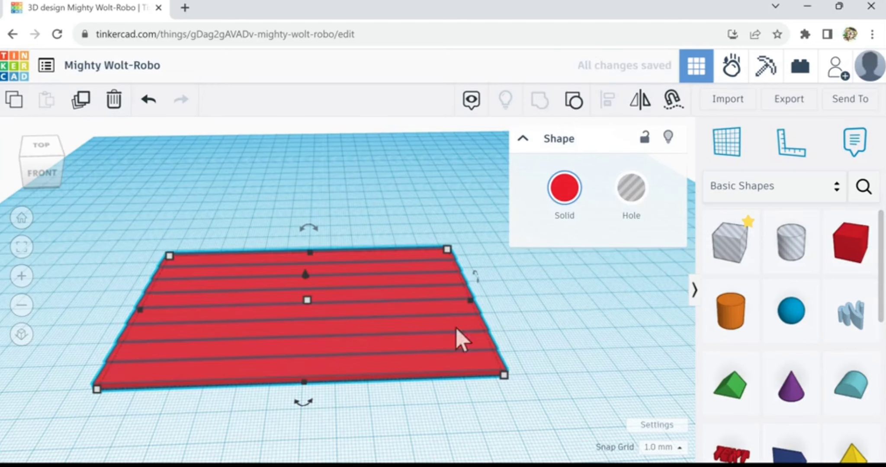
Step: Place a box hole beyond the panel's back corner and stretch its footprint past the panel on all sides
drag(343, 340, 357, 290)
right_drag(264, 393, 259, 374)
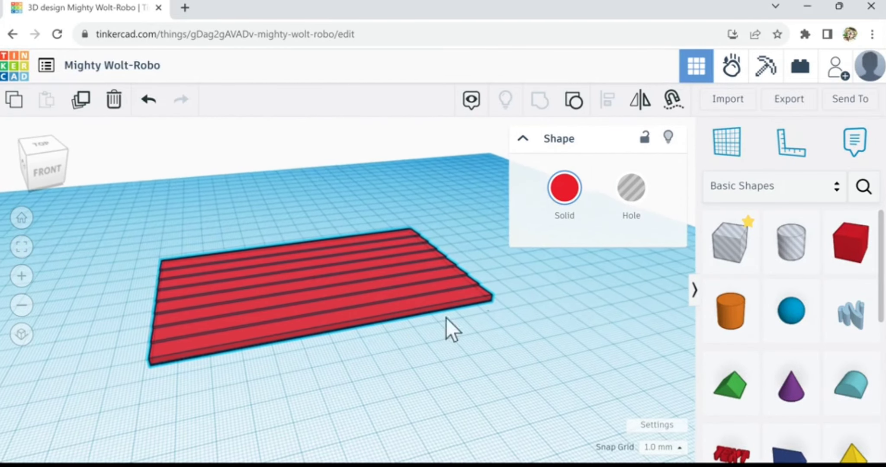
click(730, 264)
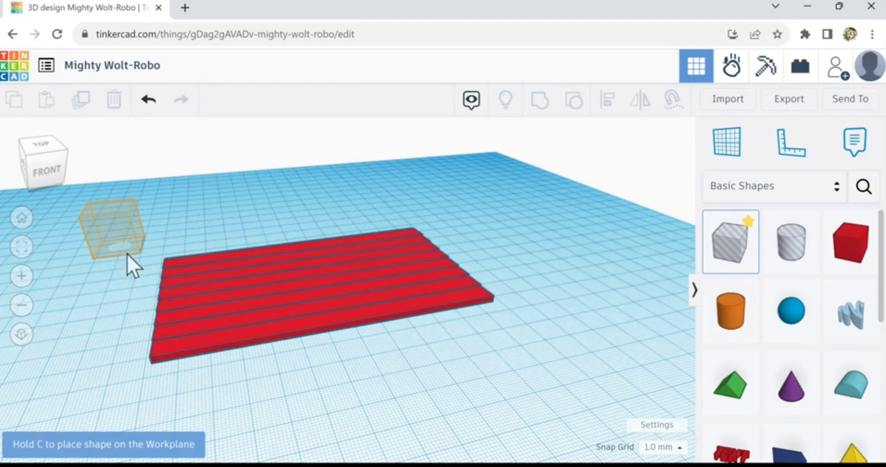
click(151, 267)
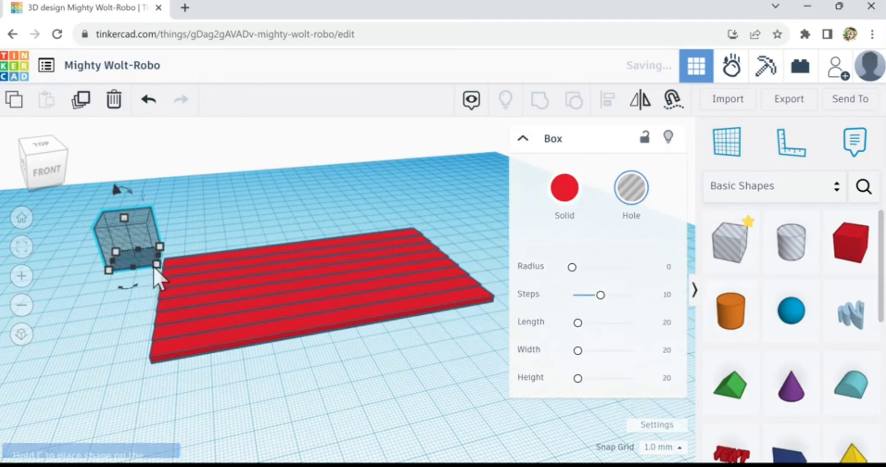
drag(160, 273, 553, 318)
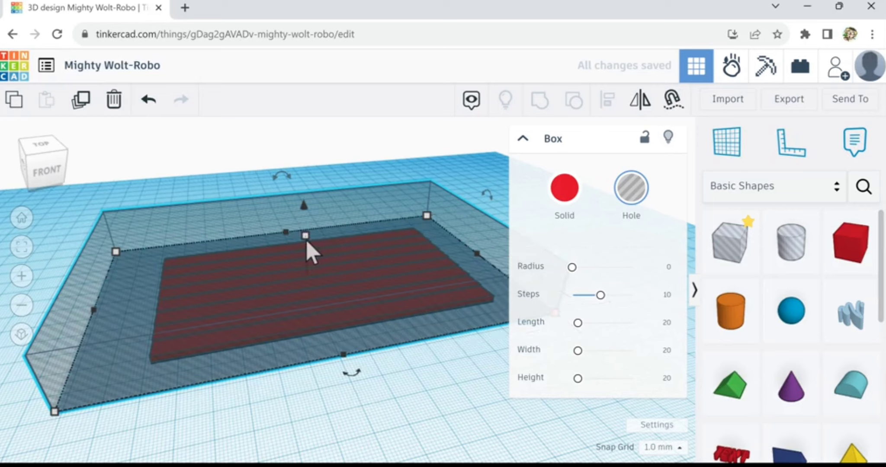
Step: Pull the box hole's top down below the workplane and group it with the panel to trim the underside flat
drag(308, 239, 312, 306)
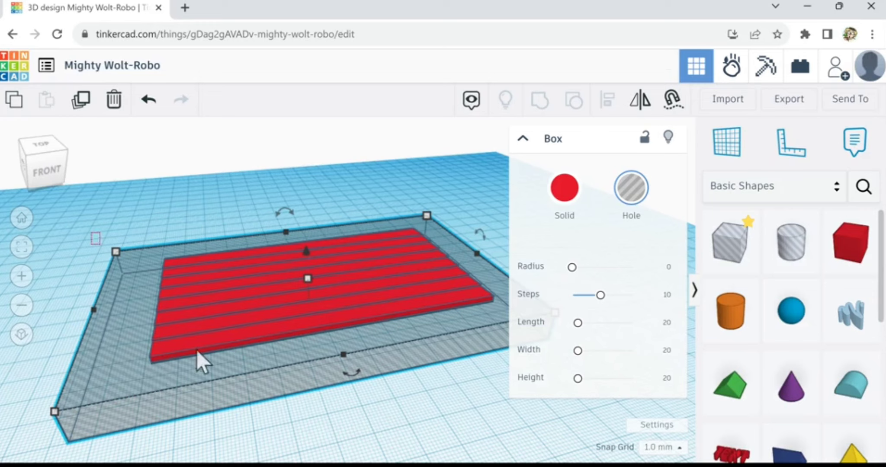
key(ctrl+a)
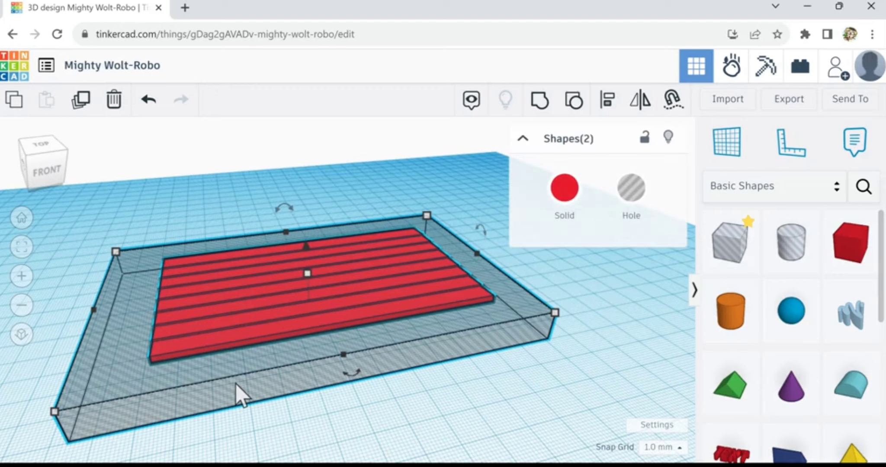
click(537, 111)
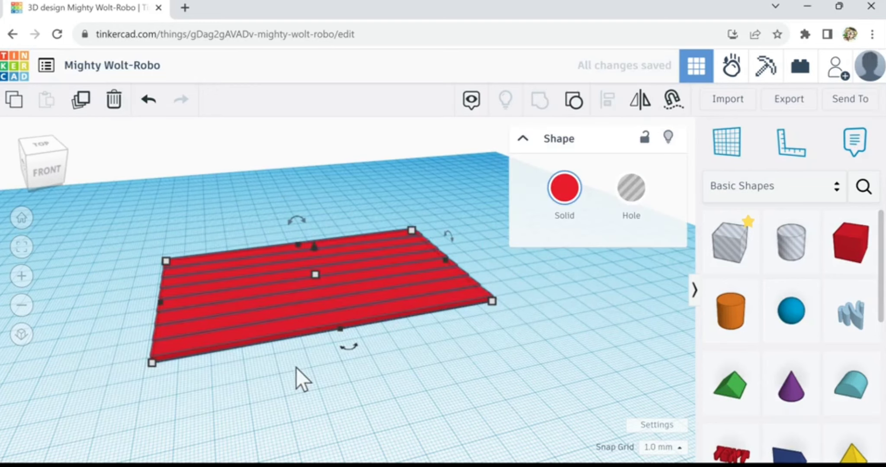
Step: Check the trimmed underside, rotate the panel about its long axis until it stands upright, and drop it onto the workplane
right_drag(297, 367, 310, 311)
scroll(295, 355, up, 2)
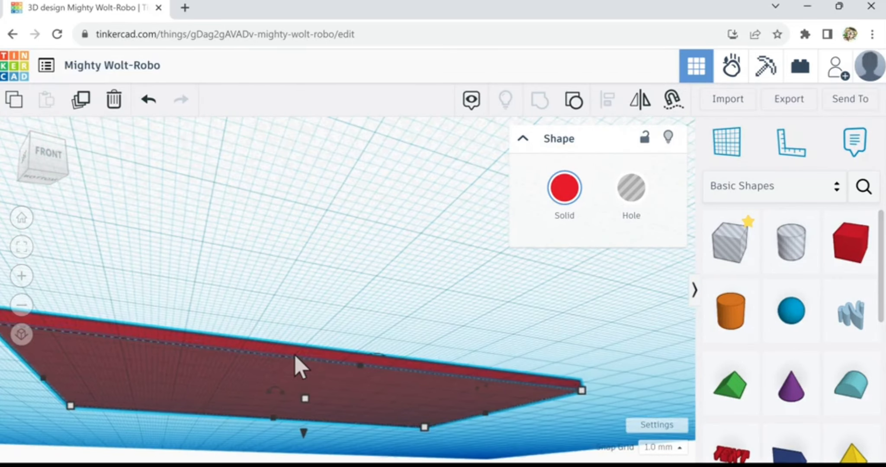
scroll(310, 323, up, 2)
right_drag(305, 348, 364, 366)
scroll(364, 365, down, 4)
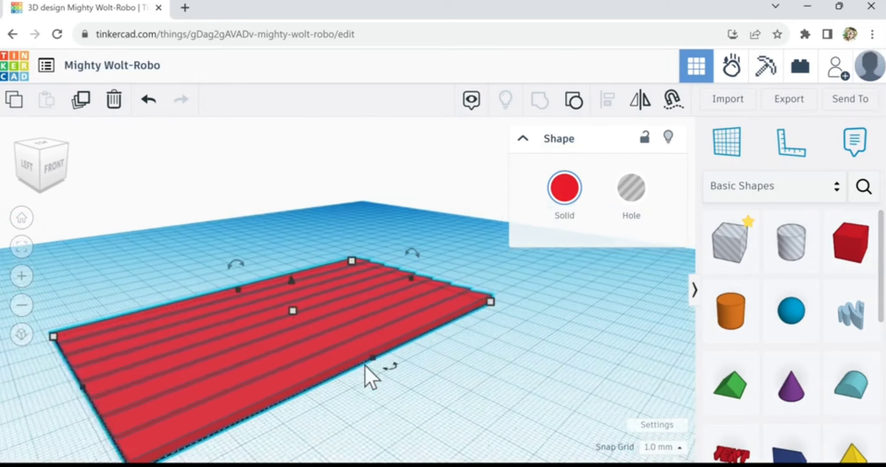
scroll(372, 317, down, 1)
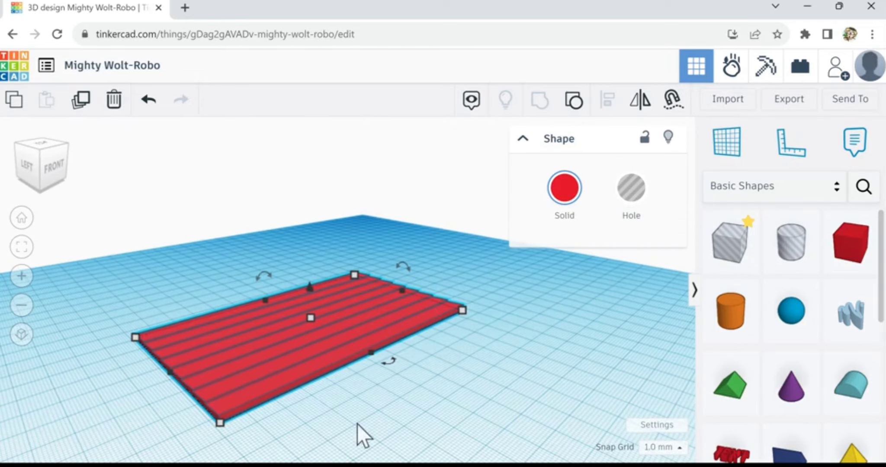
right_drag(357, 424, 371, 391)
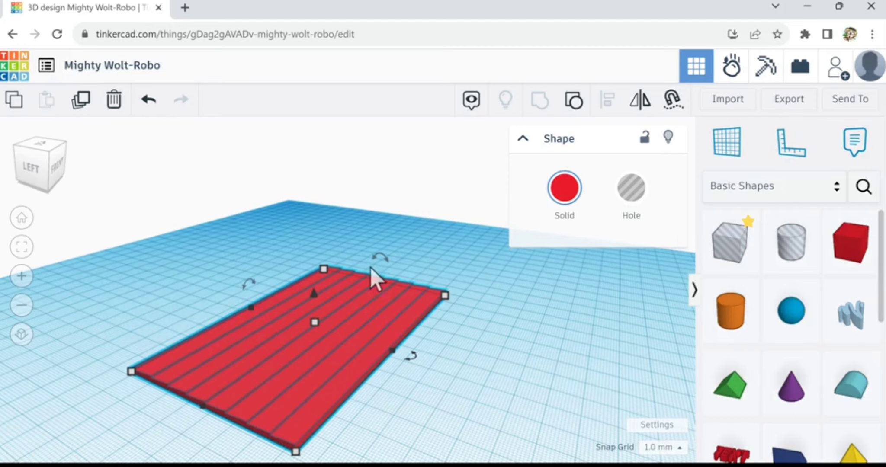
drag(378, 262, 380, 263)
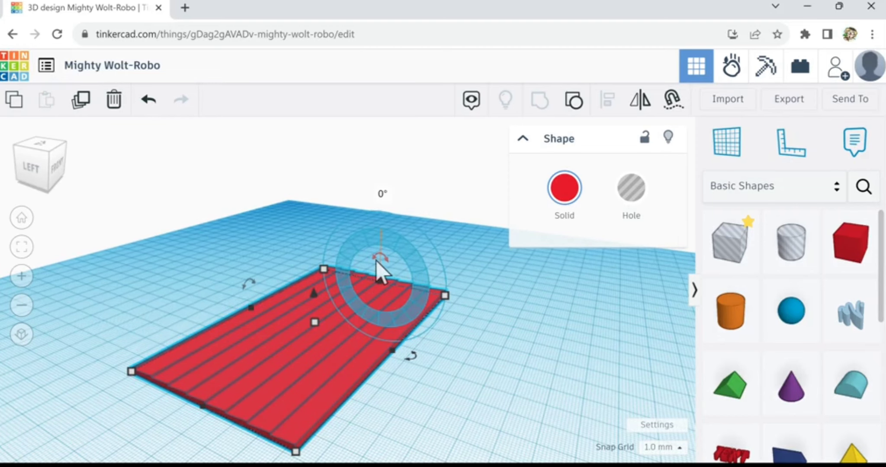
drag(375, 262, 402, 296)
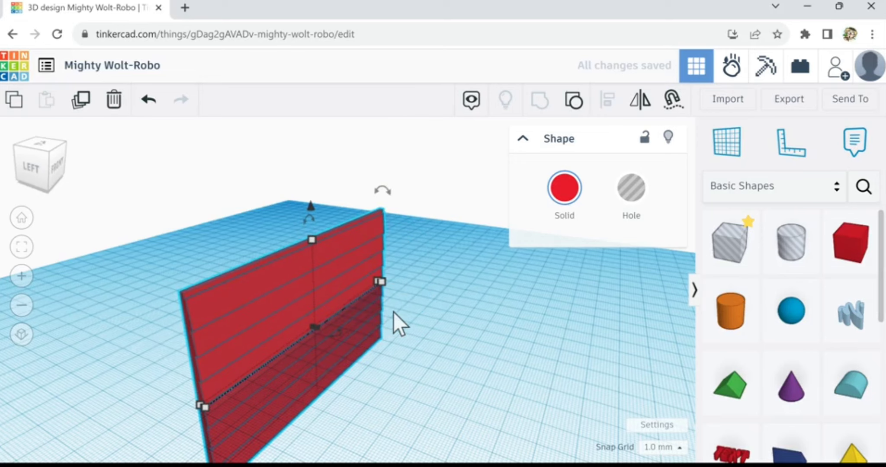
key(d)
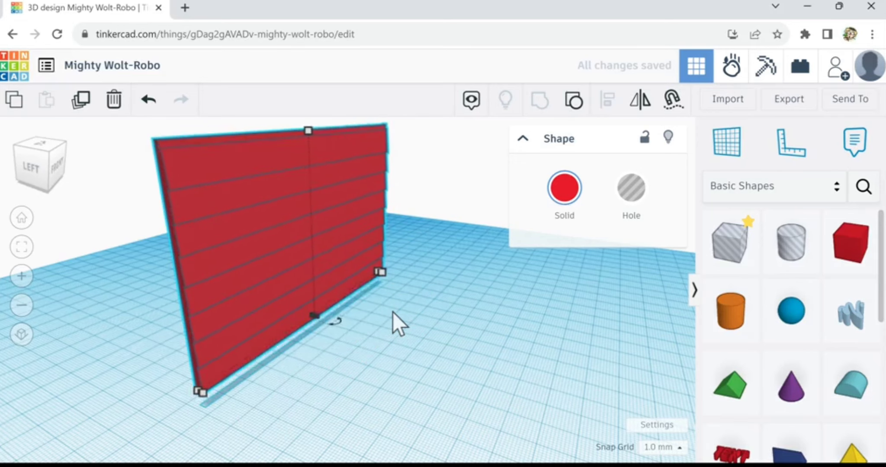
Step: Raise the upright panel slightly above the workplane and drop it back down
key(ctrl+Up)
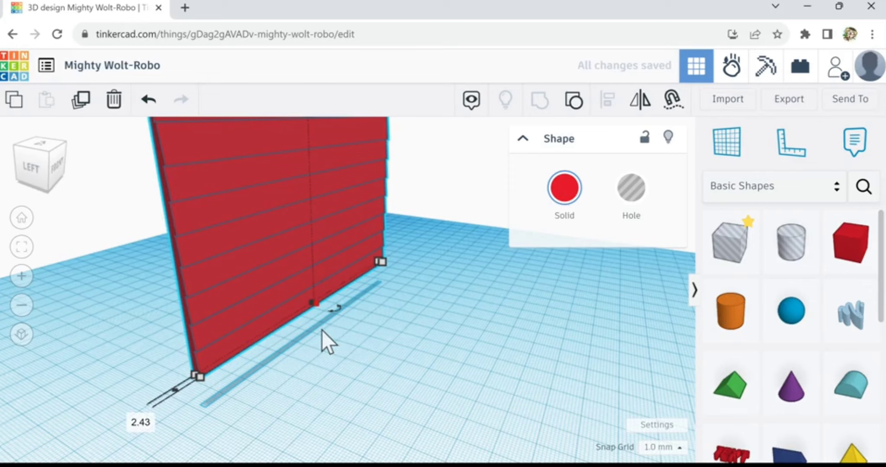
right_drag(347, 378, 373, 380)
key(d)
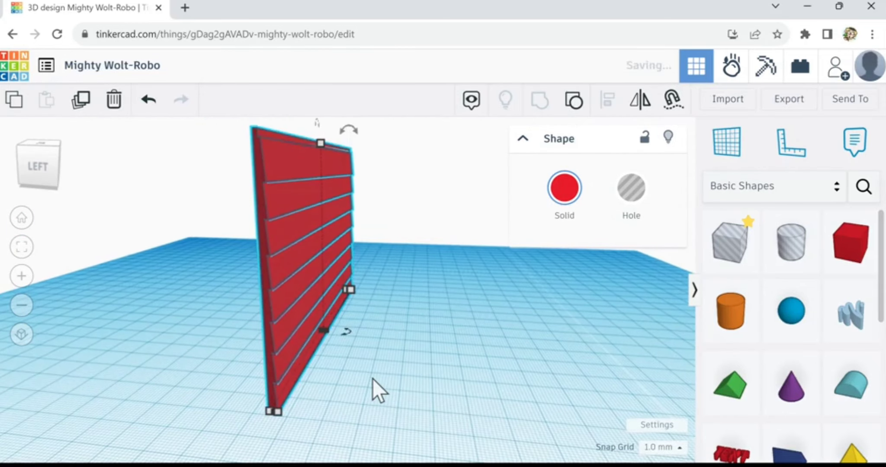
mouse_move(373, 347)
right_down()
mouse_move(324, 357)
mouse_move(379, 368)
mouse_move(387, 342)
mouse_move(378, 352)
right_up()
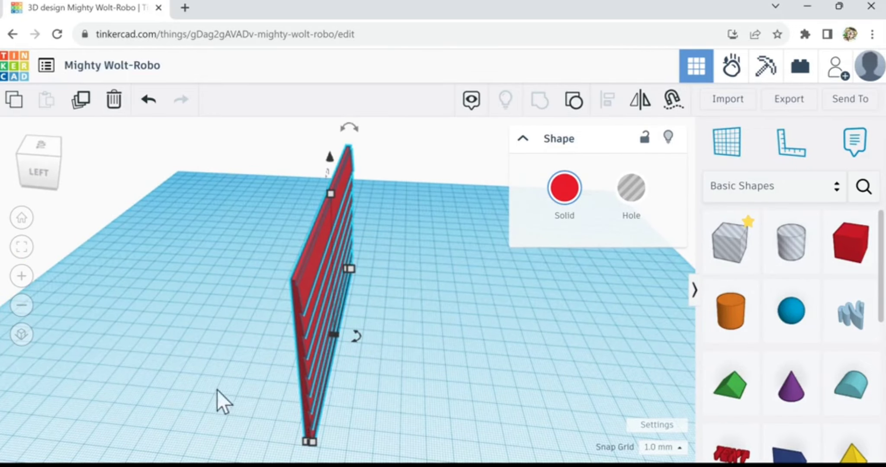
Step: Place a box hole at the far end of the upright panel and stretch it along the base past both ends
right_drag(217, 390, 165, 371)
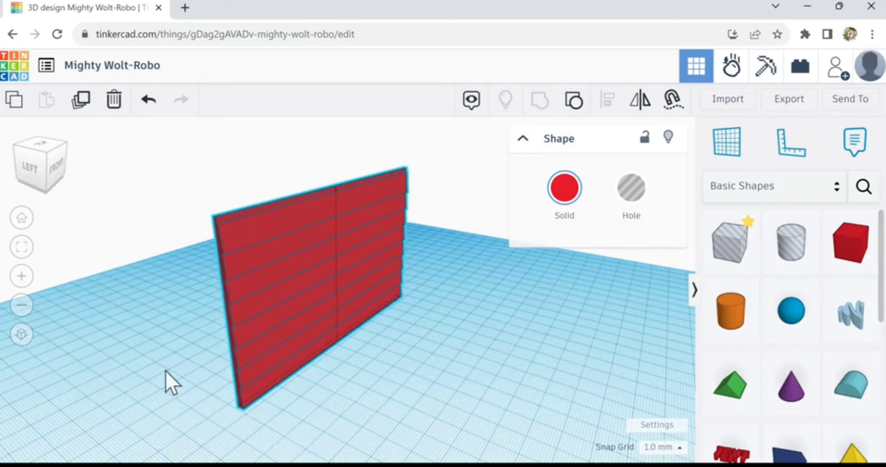
click(727, 259)
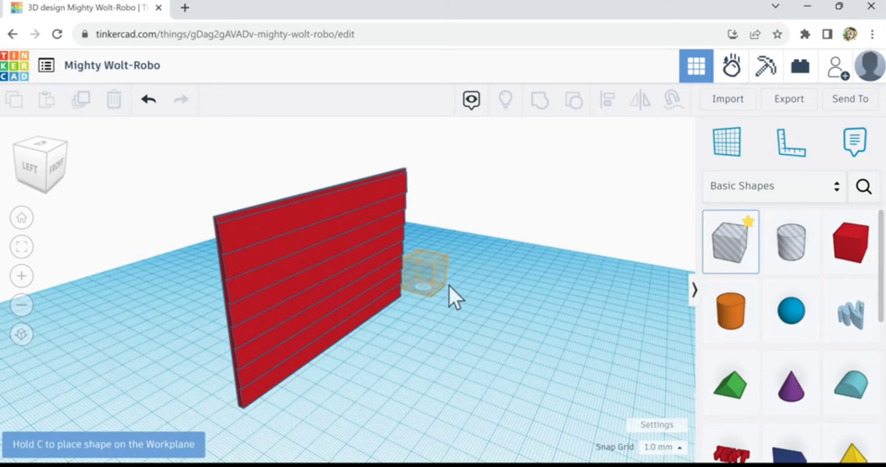
click(448, 285)
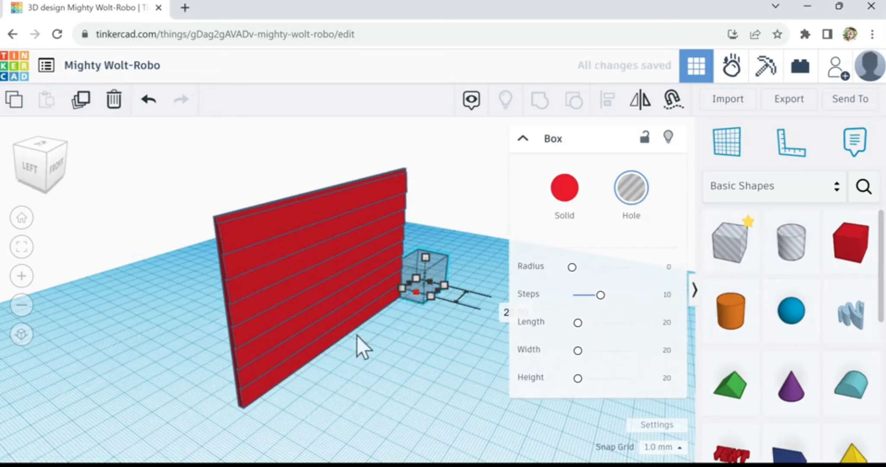
drag(356, 335, 236, 422)
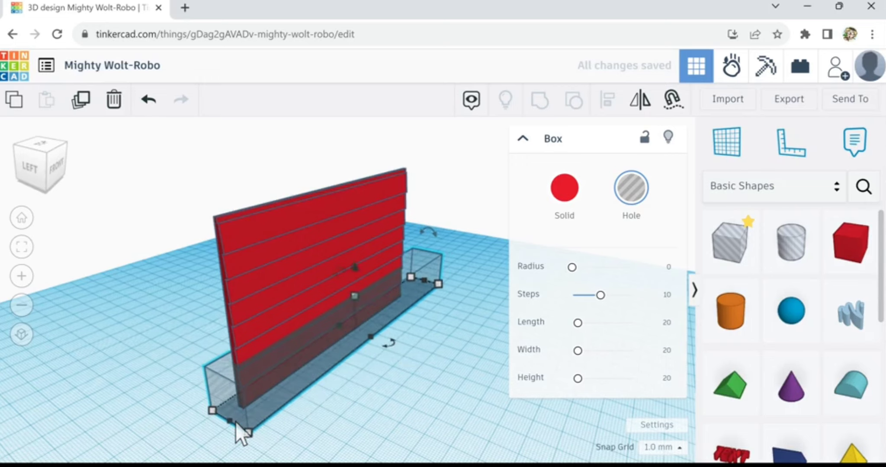
Step: Raise the long box hole up the panel until it encloses the top edge and the upper strip
key(Up)
key(Up)
key(Up)
key(Up)
key(Up)
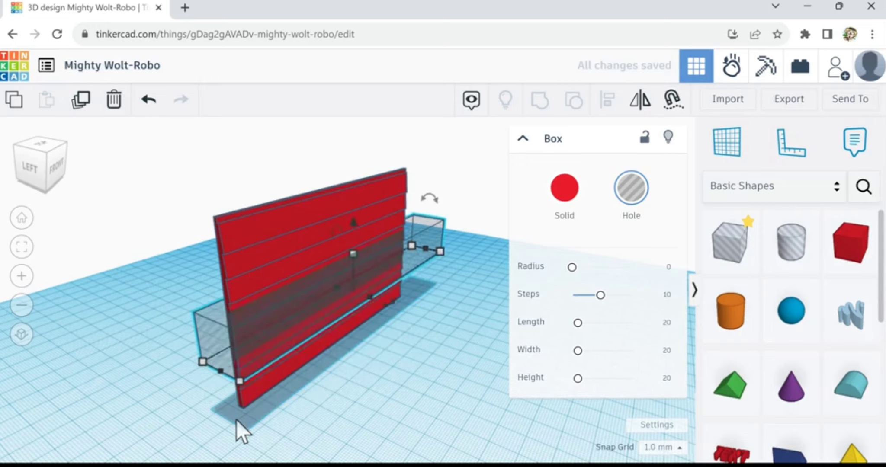
key(ctrl+Up)
key(ctrl+Up)
key(ctrl+Up)
key(ctrl+Up)
key(ctrl+Up)
key(ctrl+Up)
key(ctrl+Up)
key(ctrl+Up)
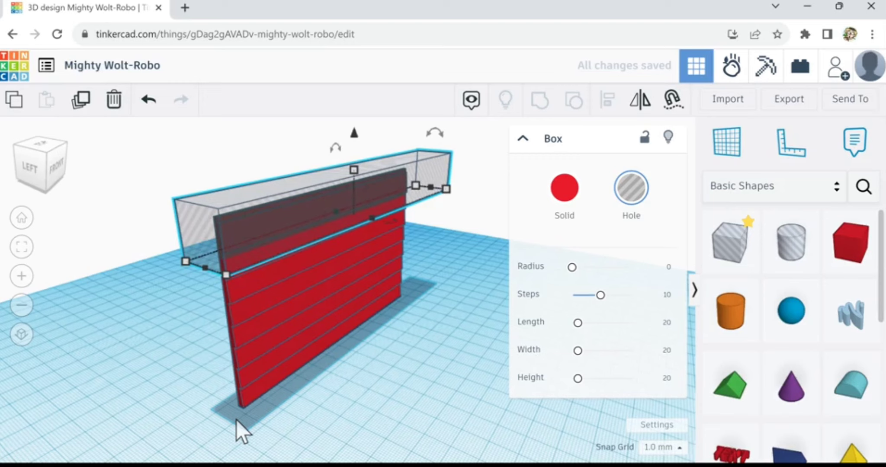
key(ctrl+Up)
key(ctrl+Up)
scroll(216, 325, up, 1)
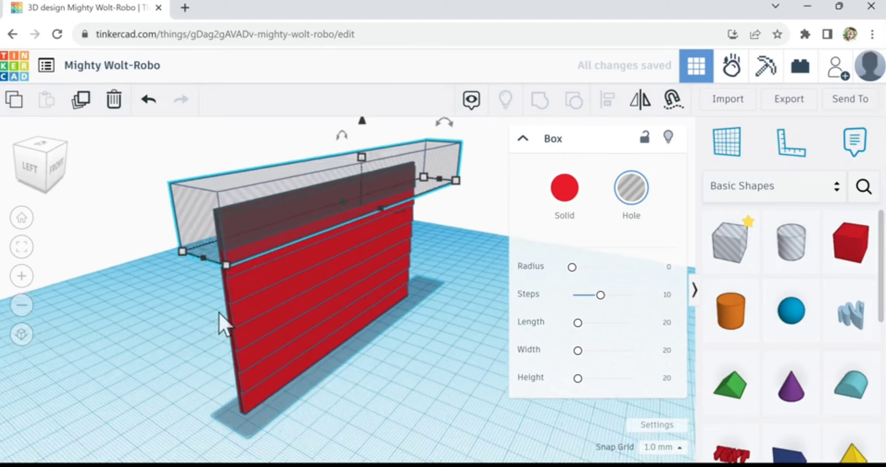
scroll(219, 313, up, 2)
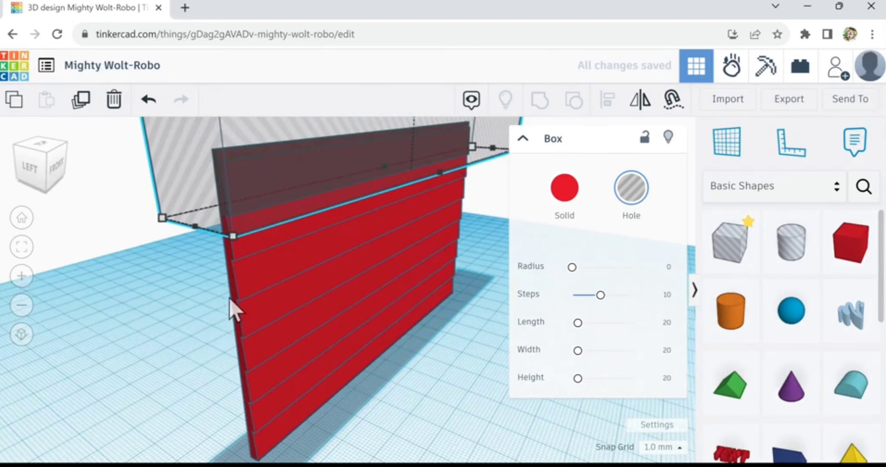
right_drag(229, 298, 257, 323)
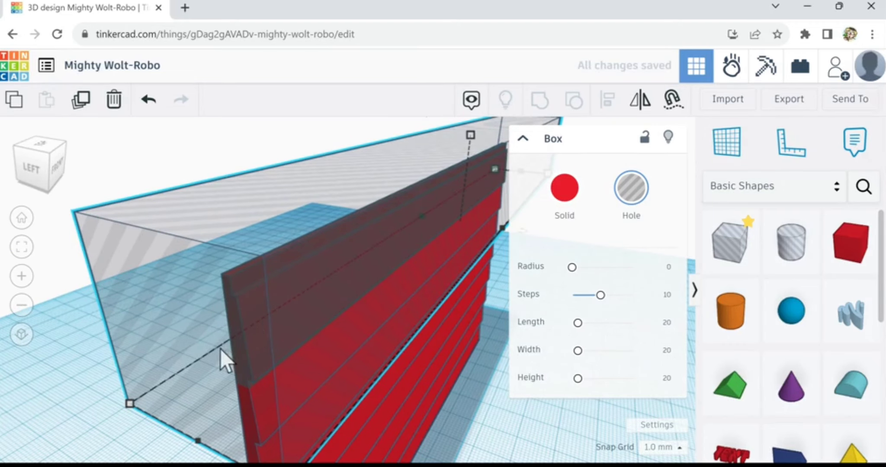
Step: Cut the top edge off the upright siding panel by grouping it with the long box hole
scroll(220, 349, down, 5)
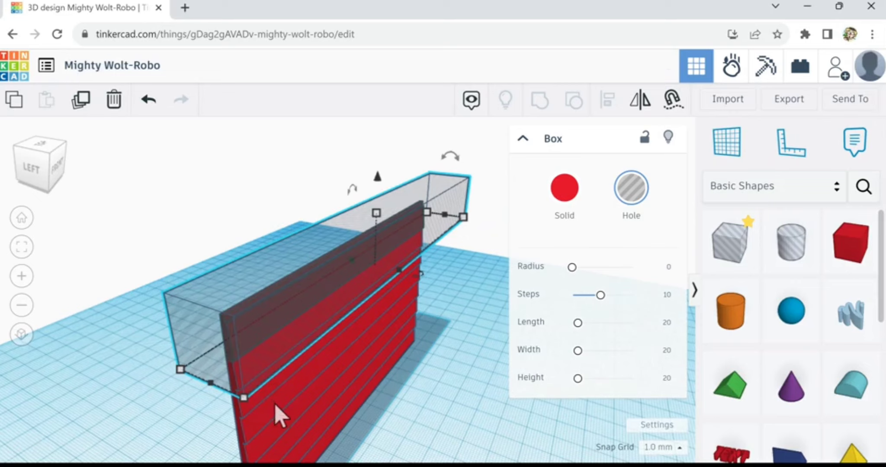
shift+click(275, 404)
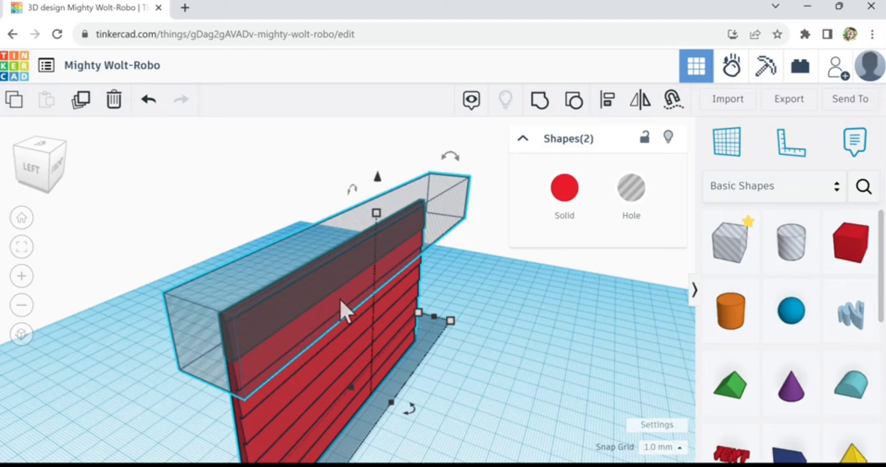
click(537, 105)
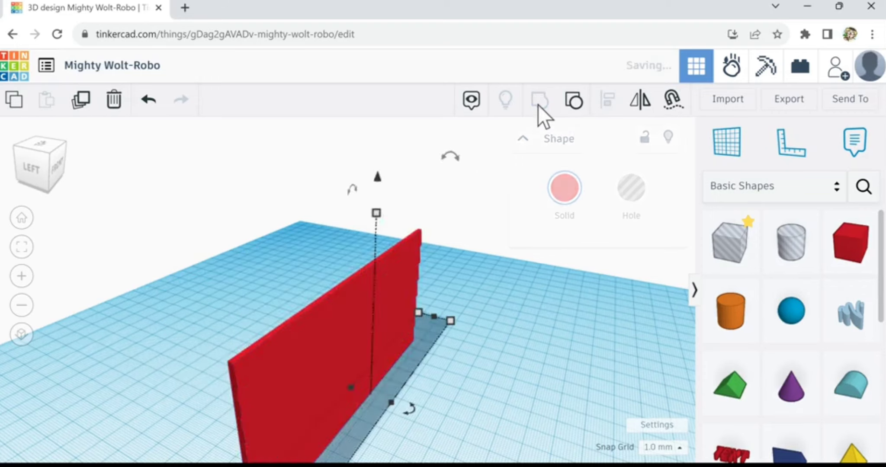
right_drag(425, 438, 443, 386)
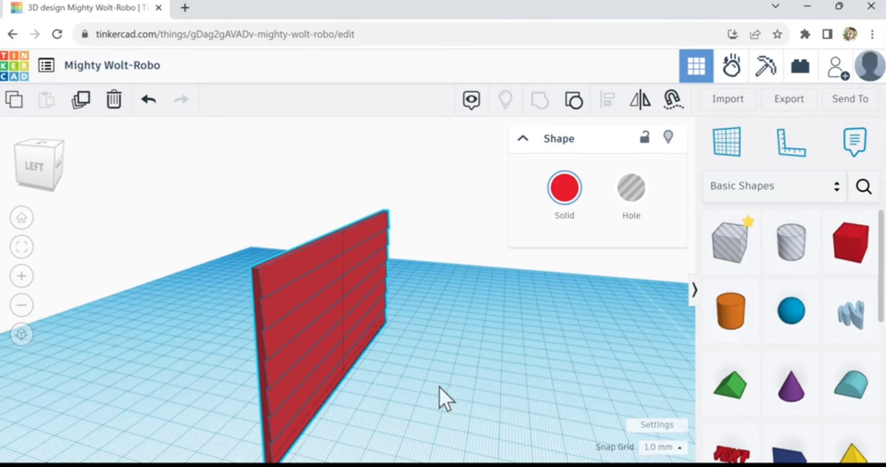
click(399, 348)
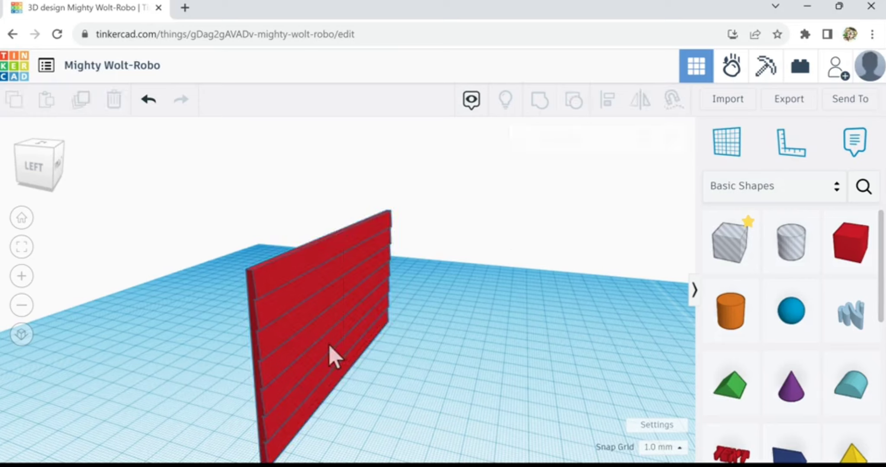
Step: Duplicate the trimmed siding panel and move the copy away from the original, keeping both panels parallel
click(328, 344)
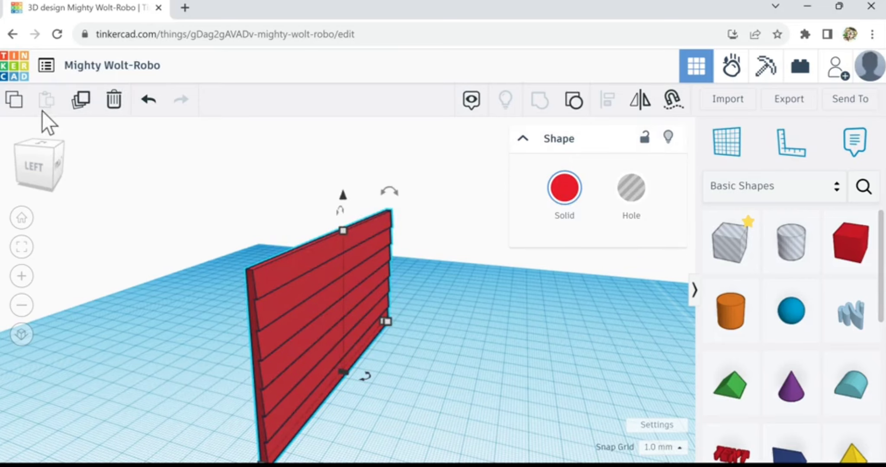
click(80, 108)
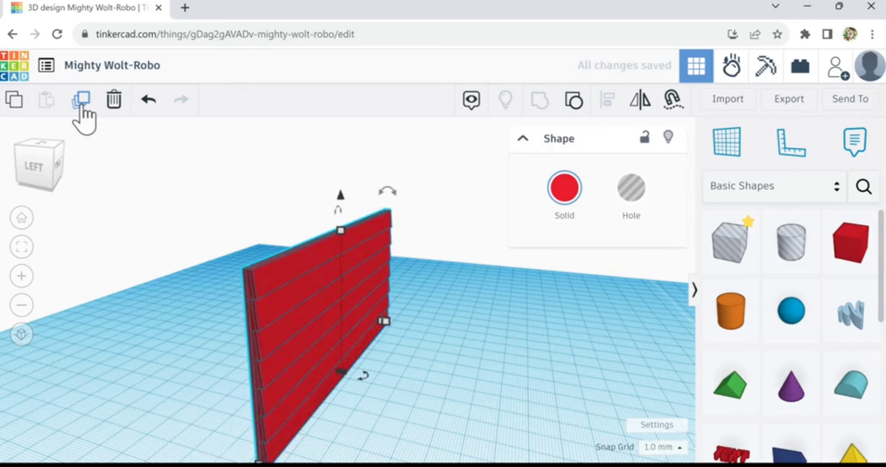
key(Left)
key(Left)
key(Left)
key(Left)
key(Left)
key(Left)
key(Left)
key(Left)
key(Left)
key(Left)
key(Left)
key(Left)
key(Left)
key(Left)
key(Left)
key(Left)
key(Left)
key(Left)
key(Left)
key(Left)
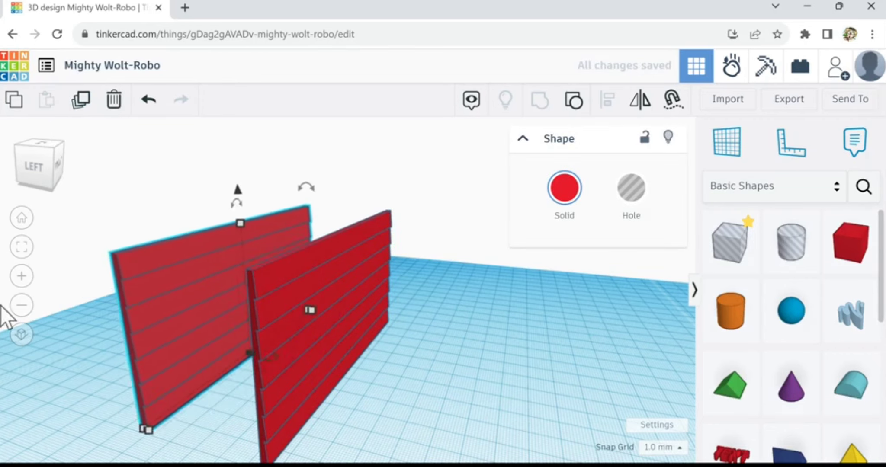
Step: Nudge the copied panel slightly back toward the original to reduce the gap between the two walls
key(f)
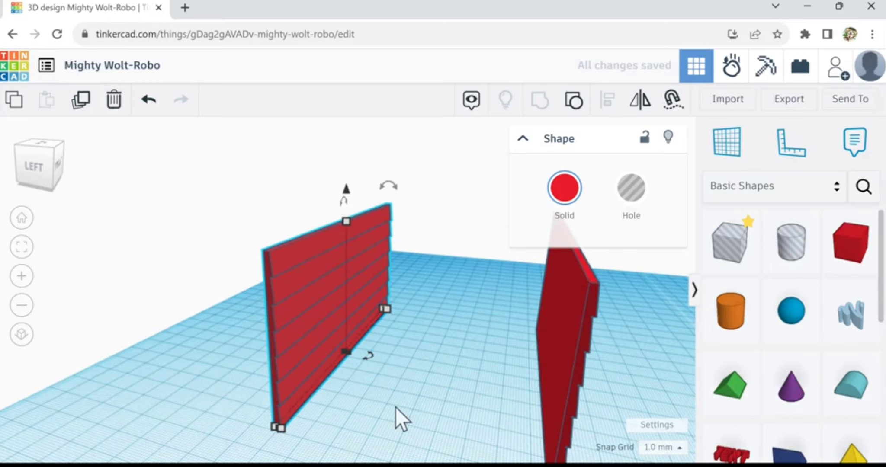
right_drag(395, 407, 424, 416)
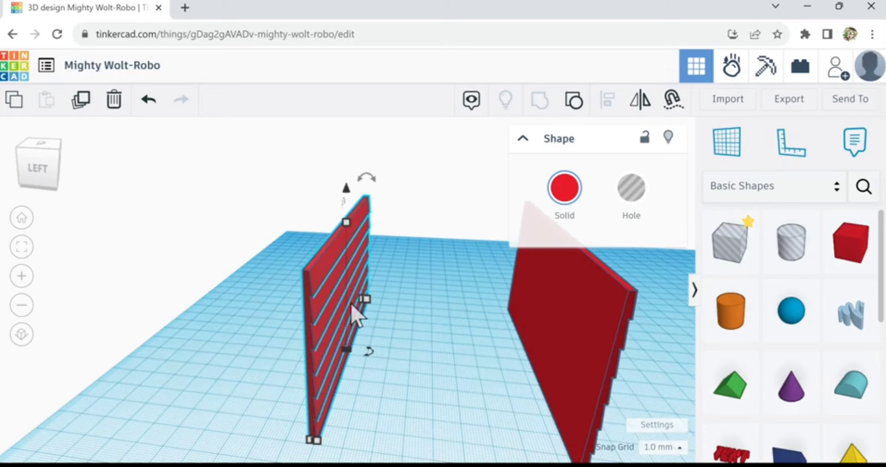
key(Right)
key(Right)
key(Right)
key(Right)
key(Right)
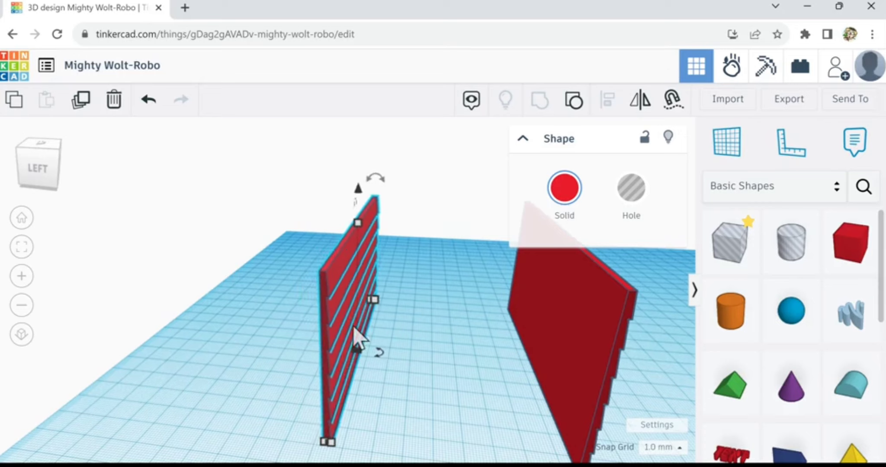
key(Right)
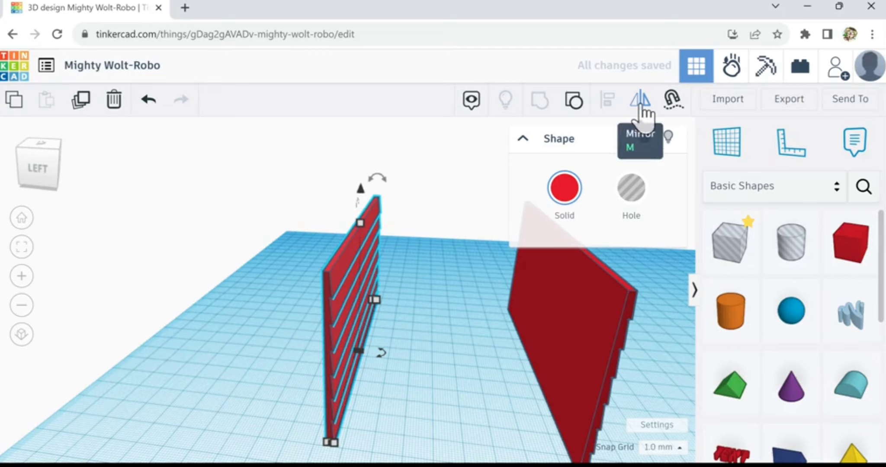
Step: Mirror the copied panel across its thickness so its siding faces outward, opposite to the original panel's, and check both walls
click(642, 113)
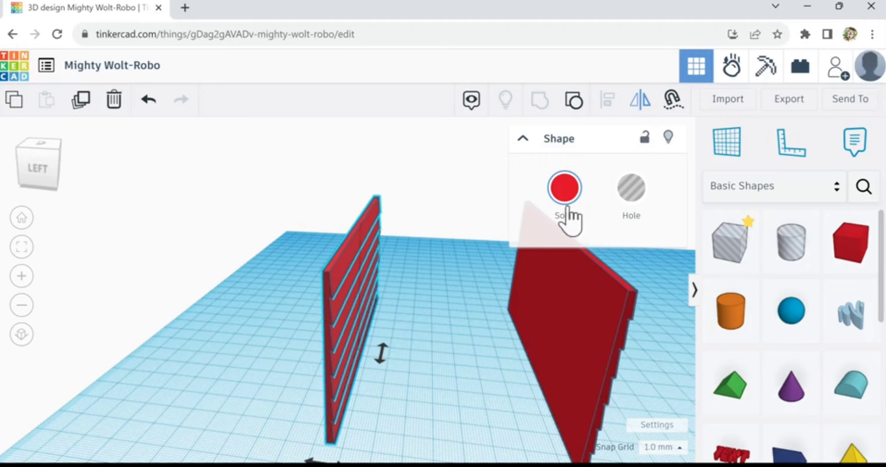
scroll(490, 307, down, 2)
scroll(459, 348, down, 2)
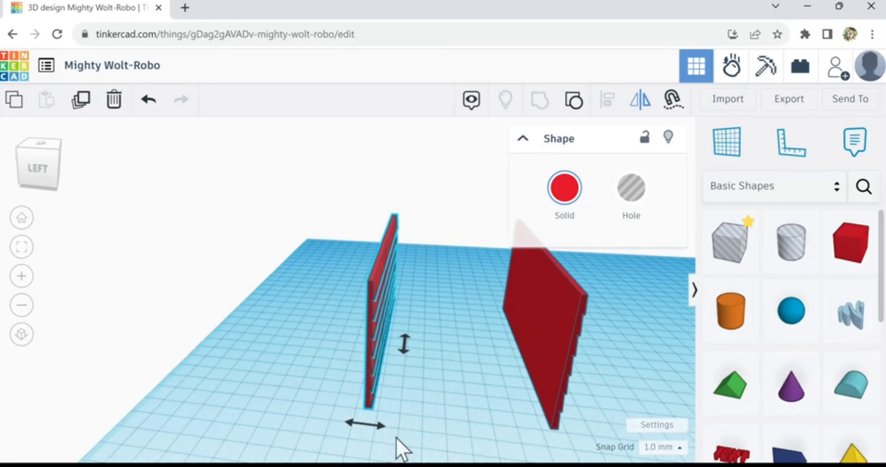
click(350, 428)
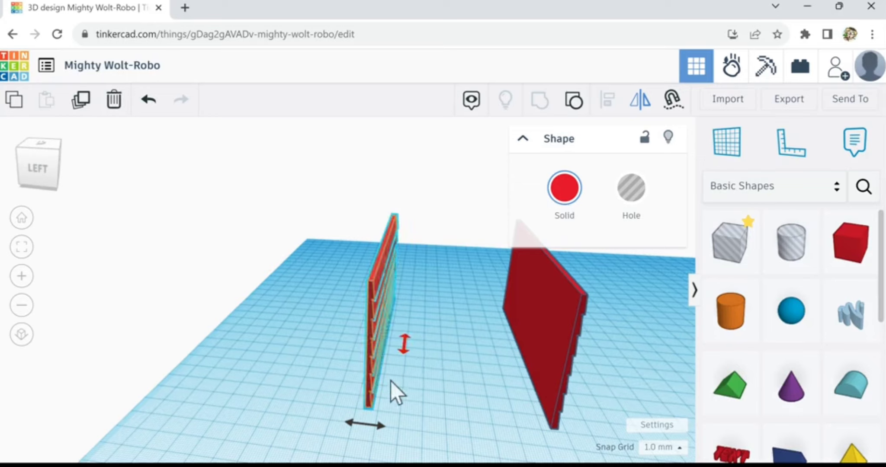
click(353, 425)
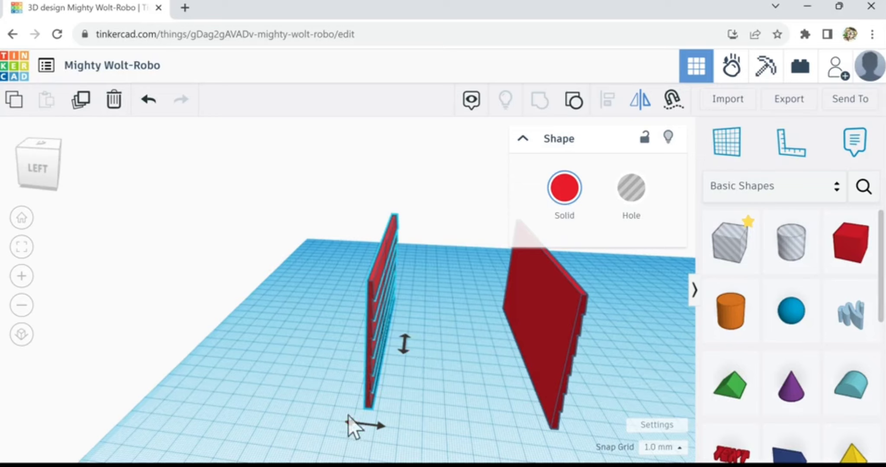
click(350, 427)
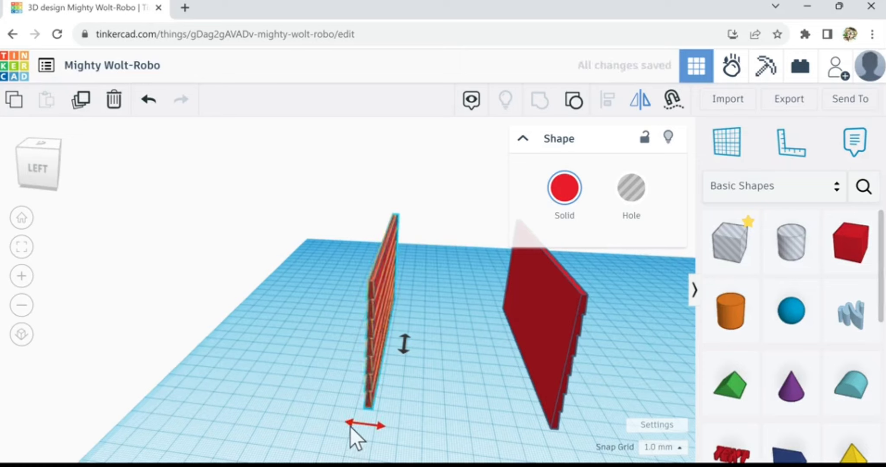
click(333, 395)
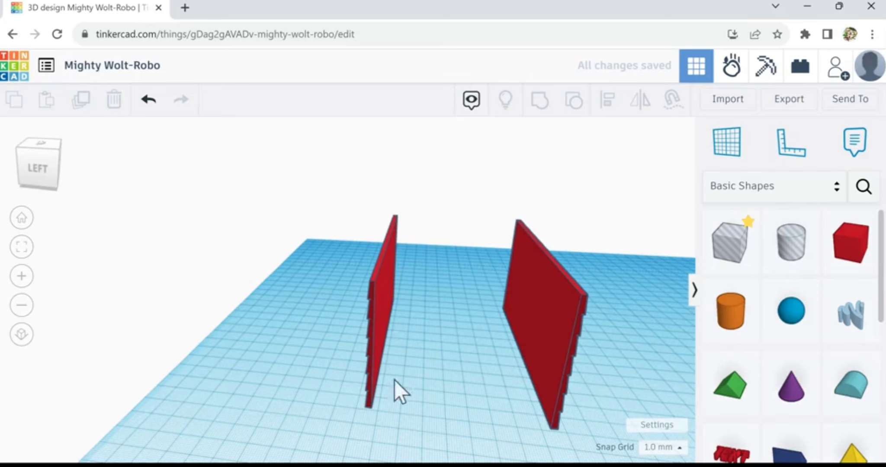
right_drag(394, 381, 327, 380)
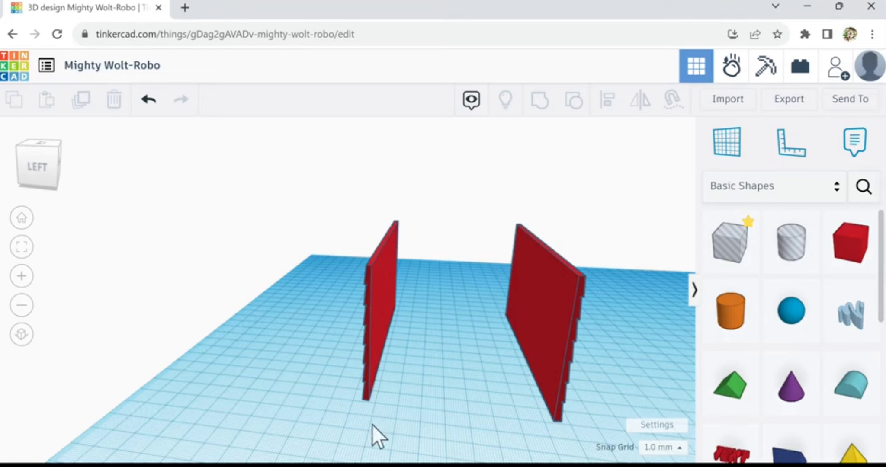
click(375, 359)
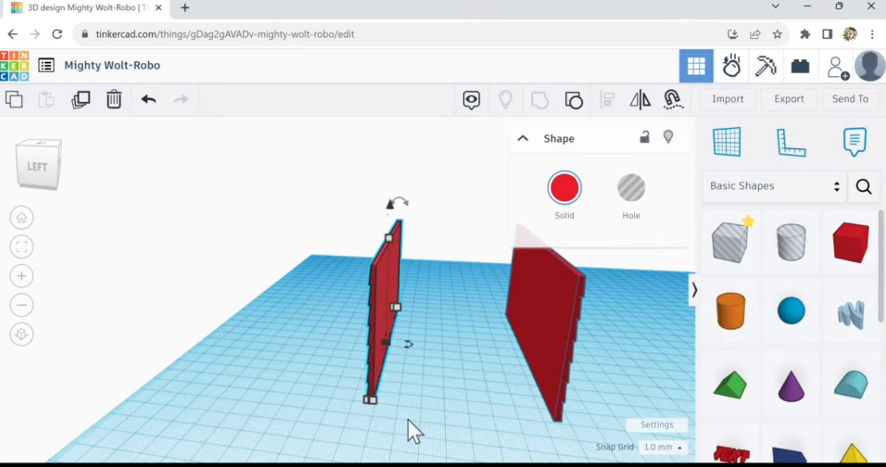
click(327, 355)
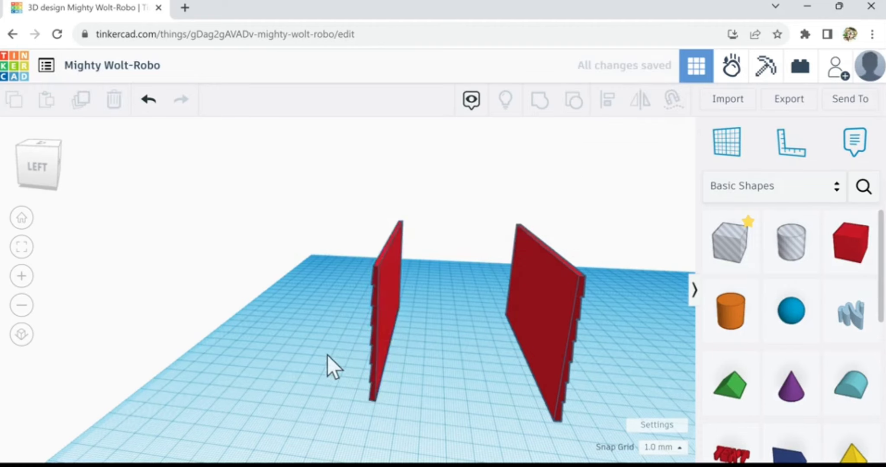
right_drag(326, 354, 396, 378)
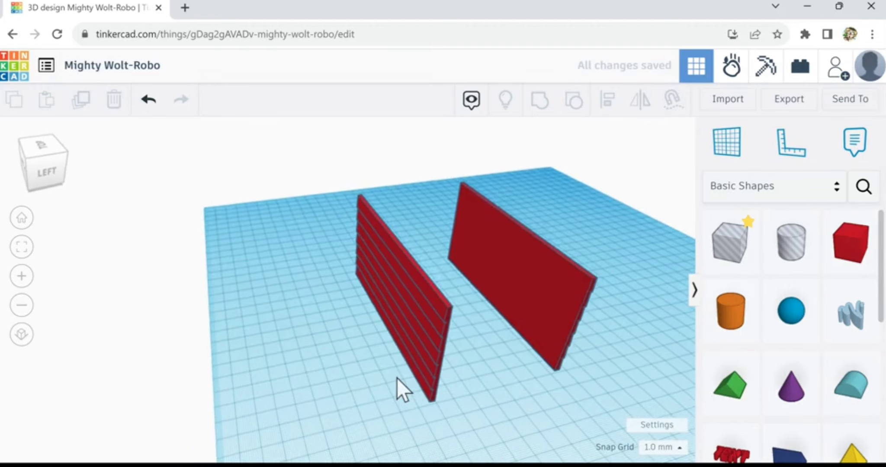
Step: Duplicate the mirrored panel and slide the copy along its length toward the far end of the two walls
click(398, 314)
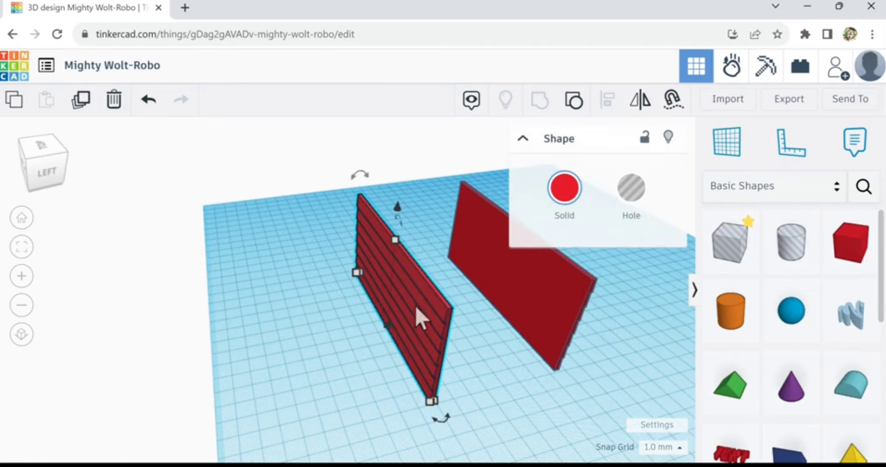
click(86, 113)
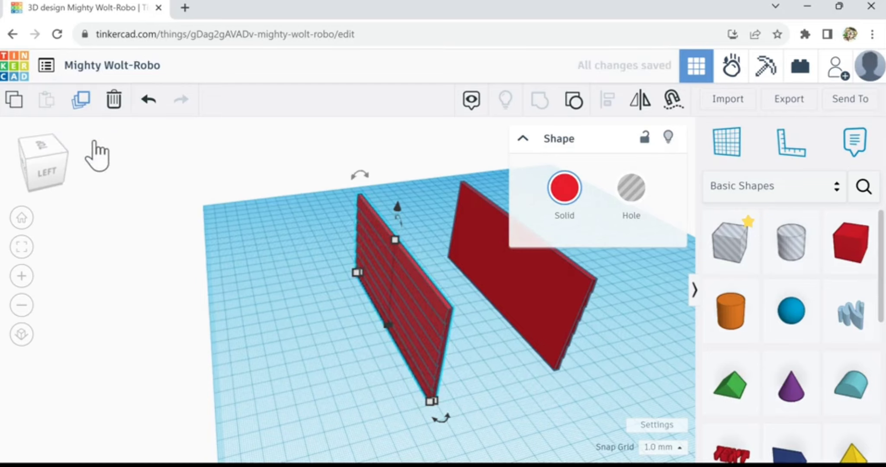
key(Up)
key(Up)
key(Up)
key(Up)
key(Up)
key(Up)
key(Up)
key(Up)
key(Up)
key(Up)
key(Up)
key(Up)
key(Up)
key(Up)
key(Up)
key(Up)
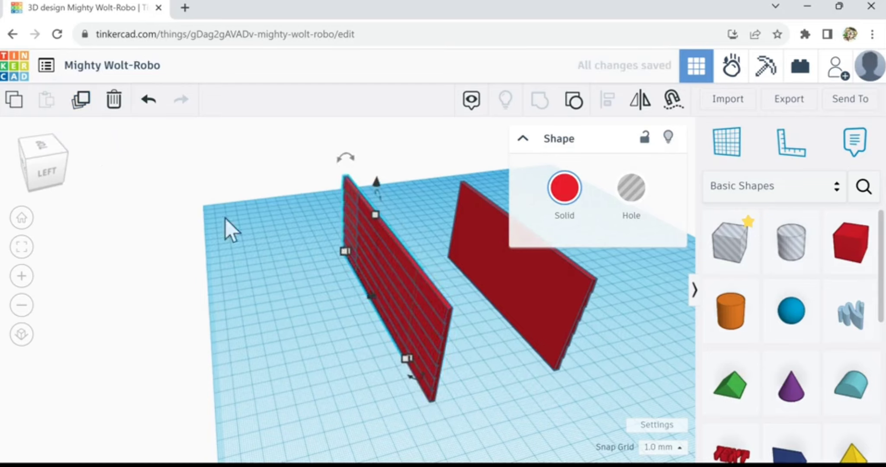
Step: Rotate the third panel about the vertical axis until it stands perpendicular to the two side panels, across their ends
mouse_move(382, 337)
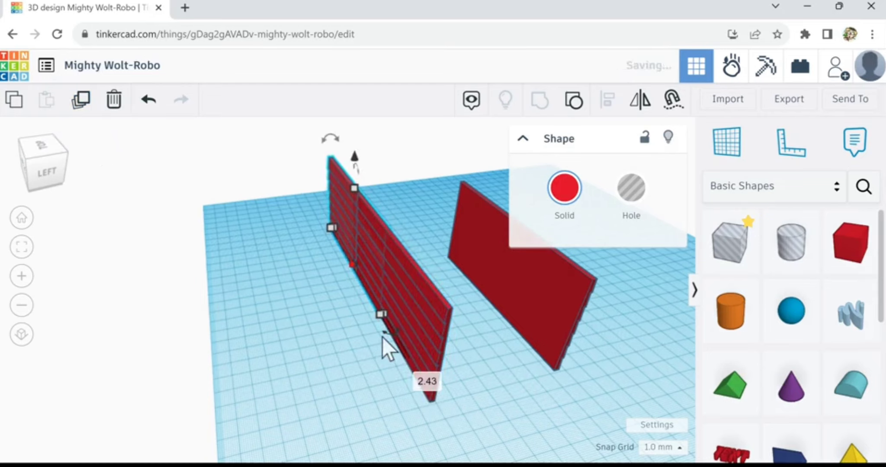
drag(385, 338, 268, 286)
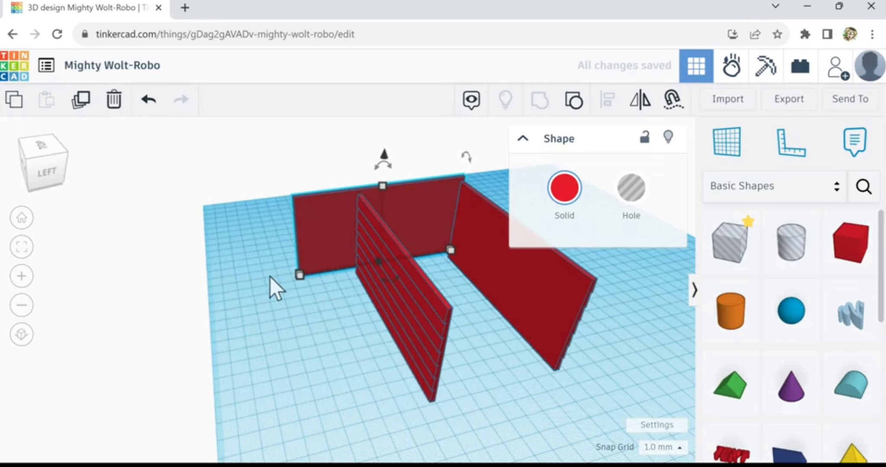
right_drag(269, 276, 548, 274)
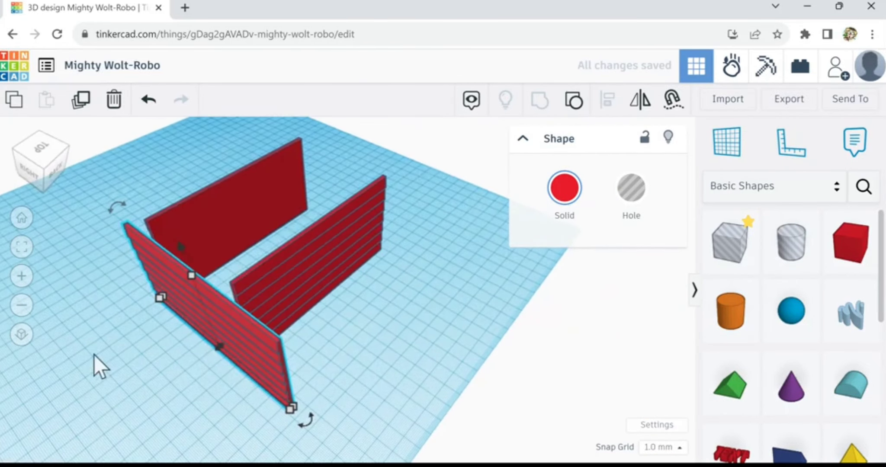
Step: Turn the crosswise end panel into a hole to see the side panels through it
scroll(103, 351, up, 4)
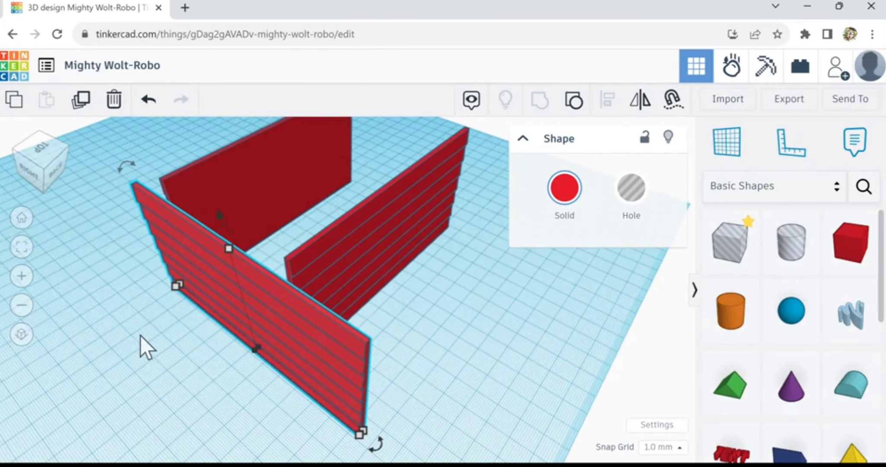
click(637, 203)
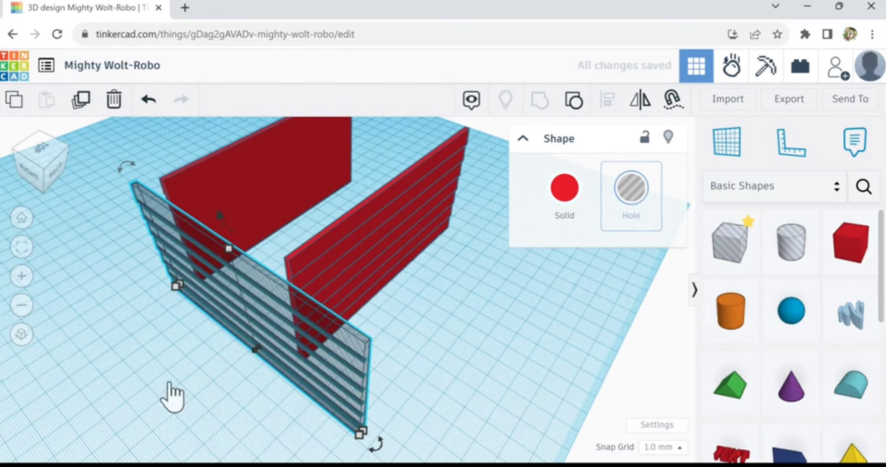
right_drag(191, 373, 276, 378)
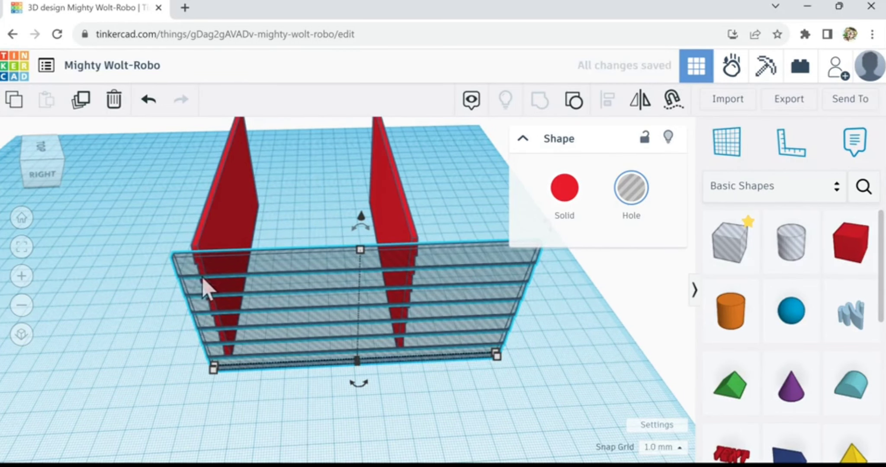
Step: Move the crosswise hole panel inward until it overlaps the ends of both side panels
drag(204, 280, 203, 276)
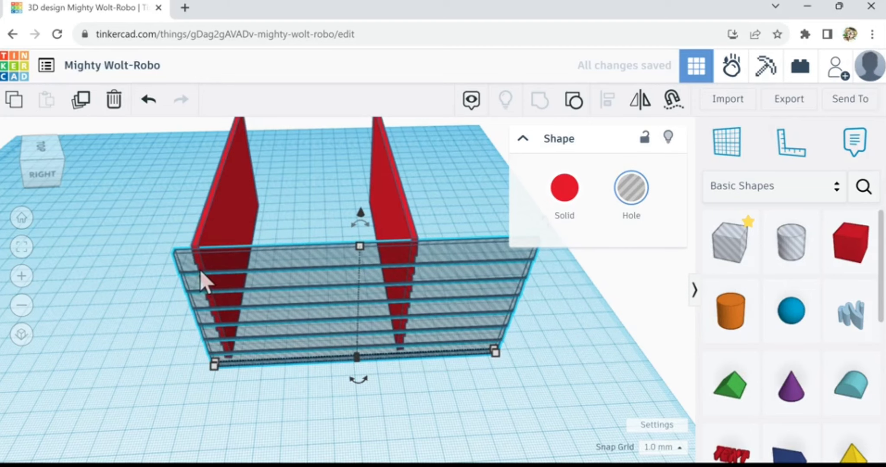
key(Up)
key(Up)
key(Up)
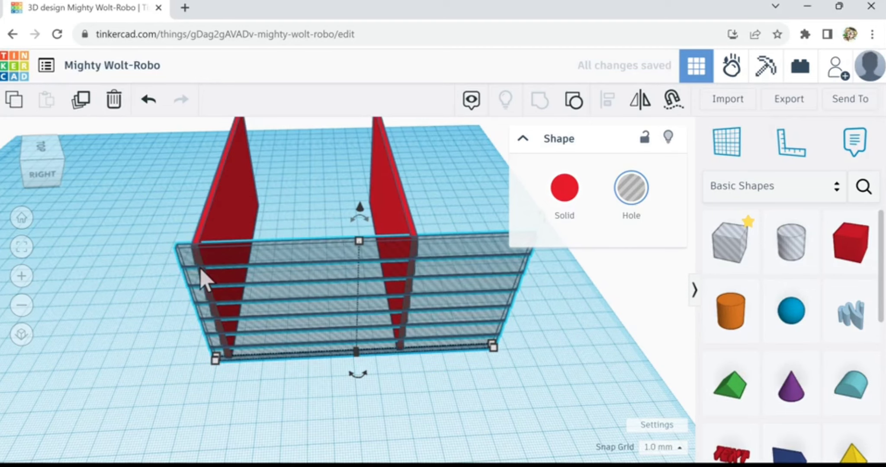
Step: Nudge the crosswise hole panel along its length until one end lines up with the outer face of the nearer side wall
scroll(203, 279, up, 2)
scroll(200, 269, up, 4)
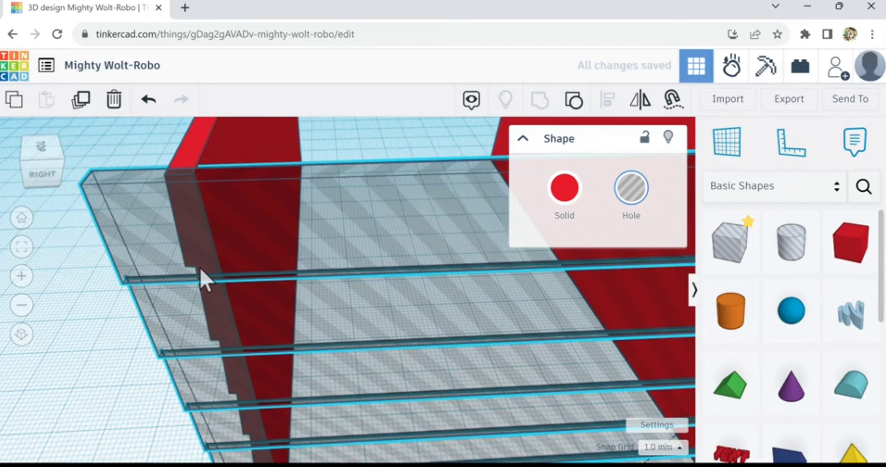
key(Right)
key(Right)
key(Right)
key(Right)
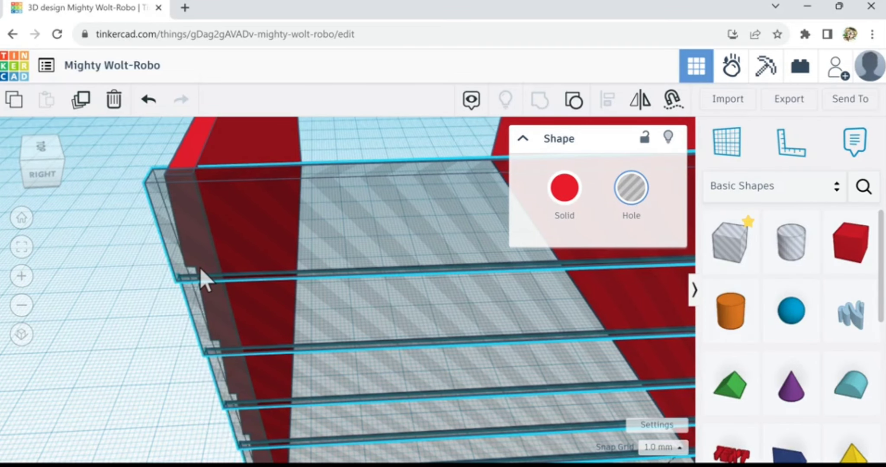
key(Right)
mouse_move(171, 319)
right_down()
mouse_move(198, 300)
mouse_move(310, 294)
mouse_move(234, 317)
mouse_move(187, 317)
right_up()
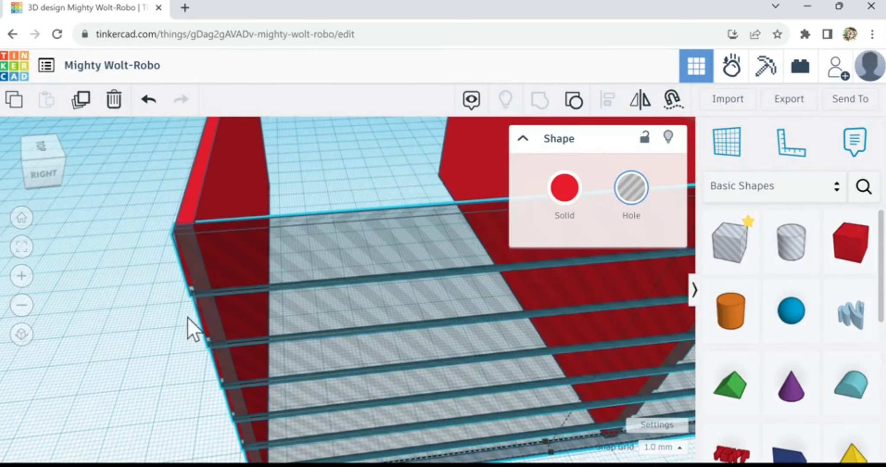
Step: Turn the crosswise end panel back into a red solid and deselect it
scroll(188, 318, down, 3)
scroll(187, 317, down, 2)
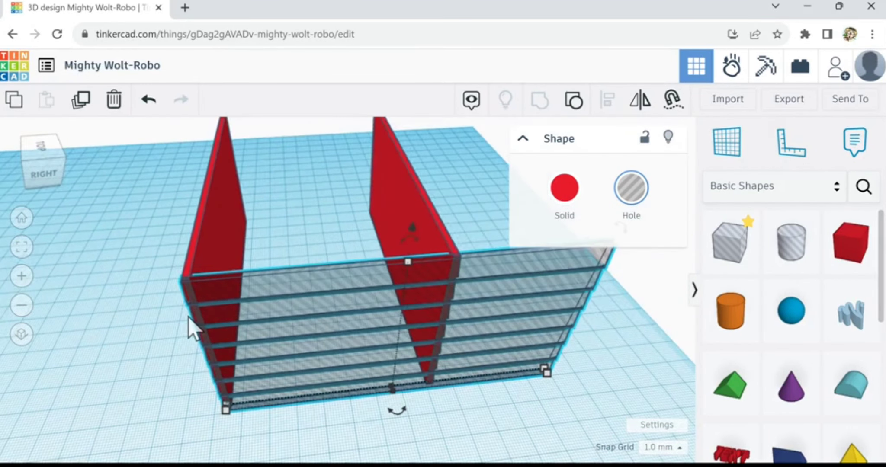
scroll(188, 318, down, 1)
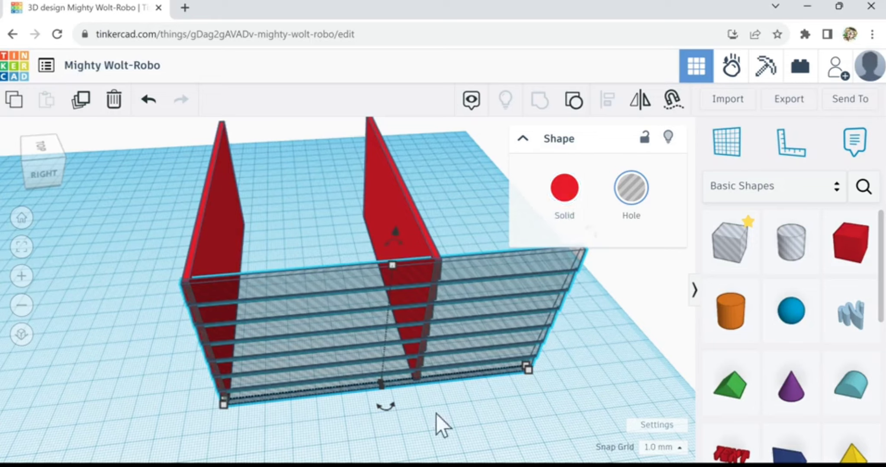
click(564, 190)
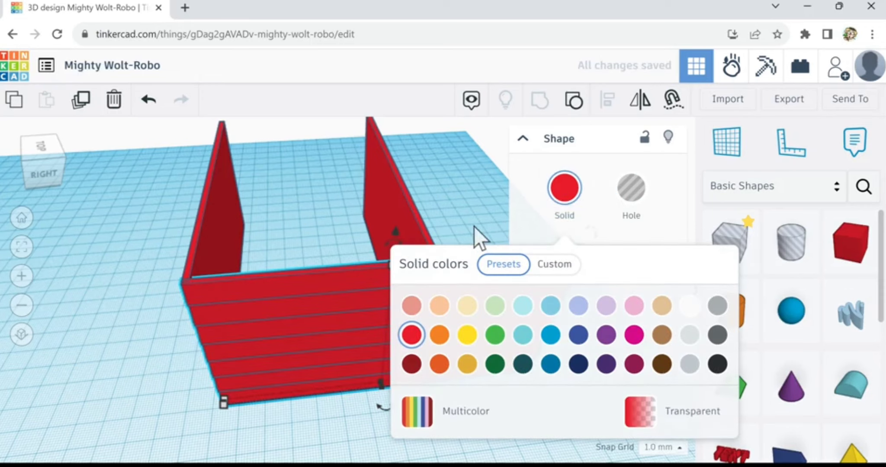
click(501, 231)
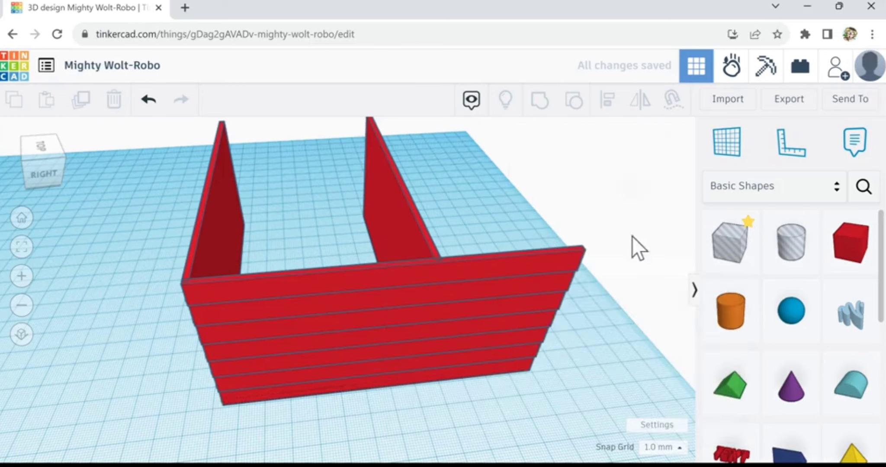
Step: Place a box hole beside the end panel and stretch it over the panel's overhanging end, taller than the panel
click(727, 253)
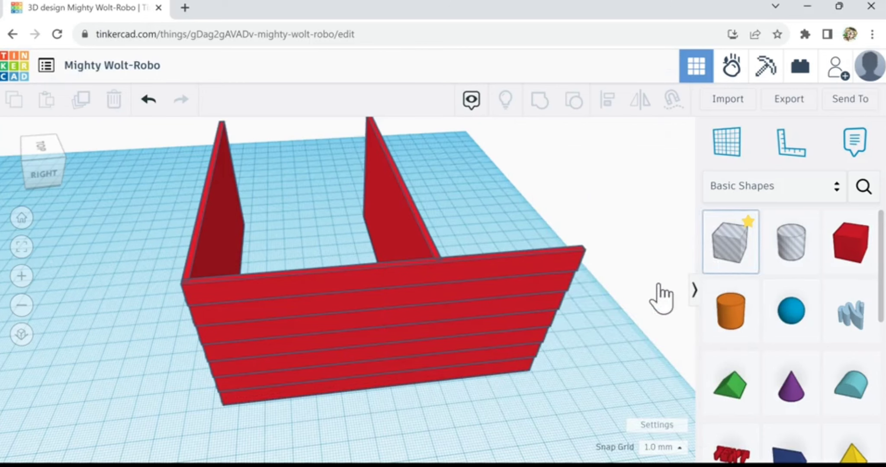
click(568, 359)
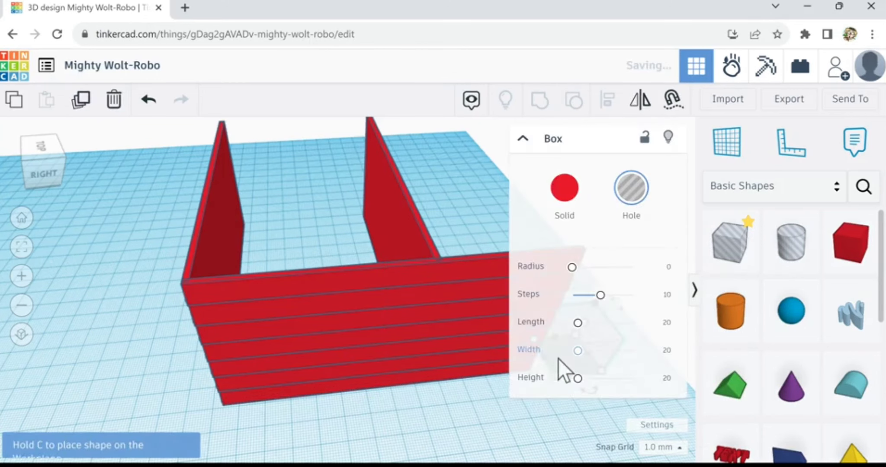
scroll(548, 377, up, 5)
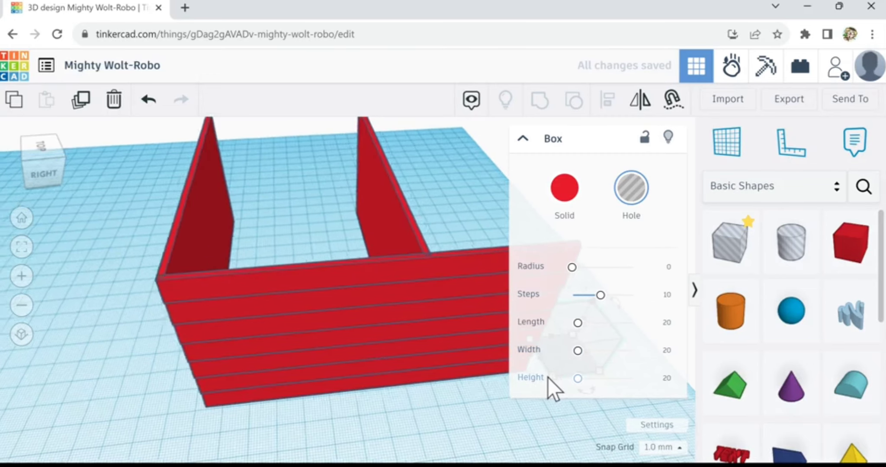
key(f)
scroll(299, 371, down, 3)
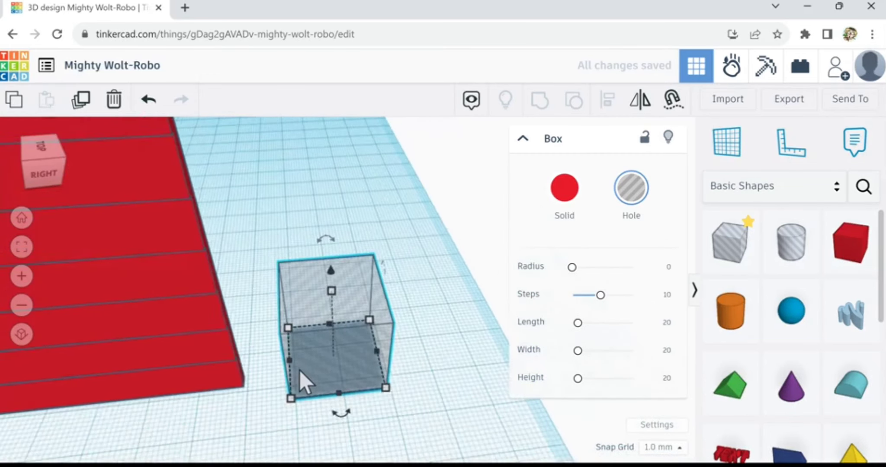
scroll(299, 370, down, 3)
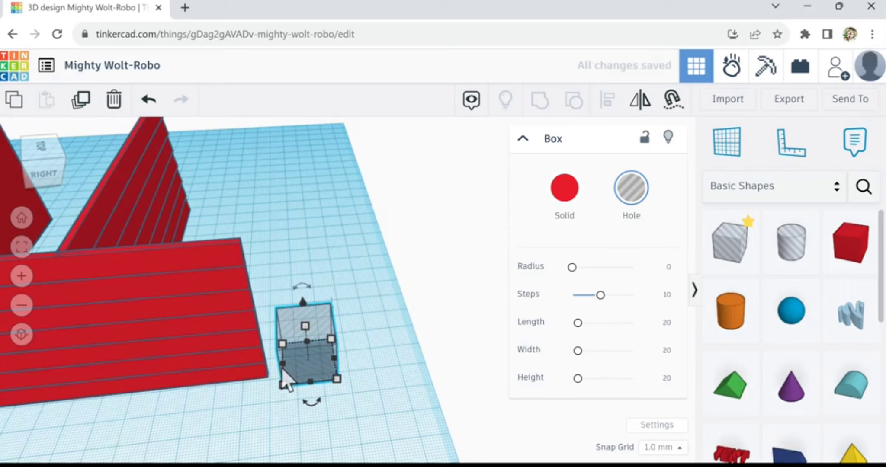
drag(284, 364, 109, 383)
drag(209, 340, 189, 236)
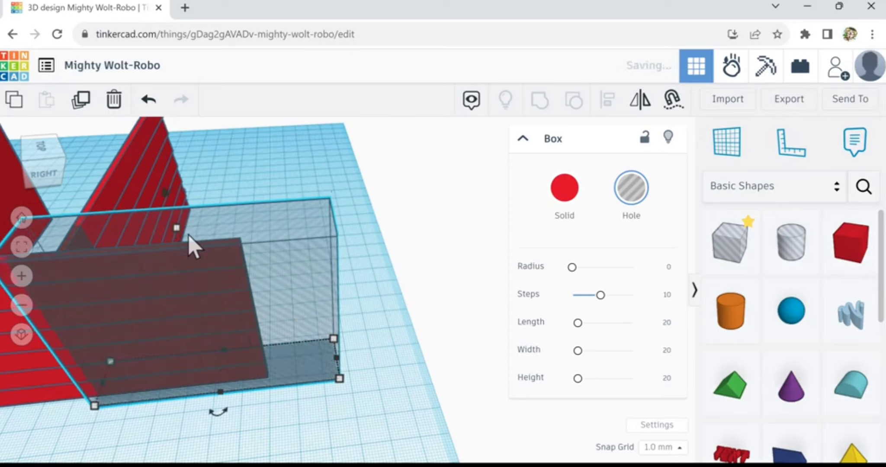
Step: Nudge the box hole along the end panel until its inner edge lines up with the outer face of the side wall
key(Right)
key(Right)
key(Right)
key(Right)
key(Right)
key(Right)
key(Right)
key(Right)
key(Left)
key(Left)
key(Left)
key(Left)
key(Left)
key(Left)
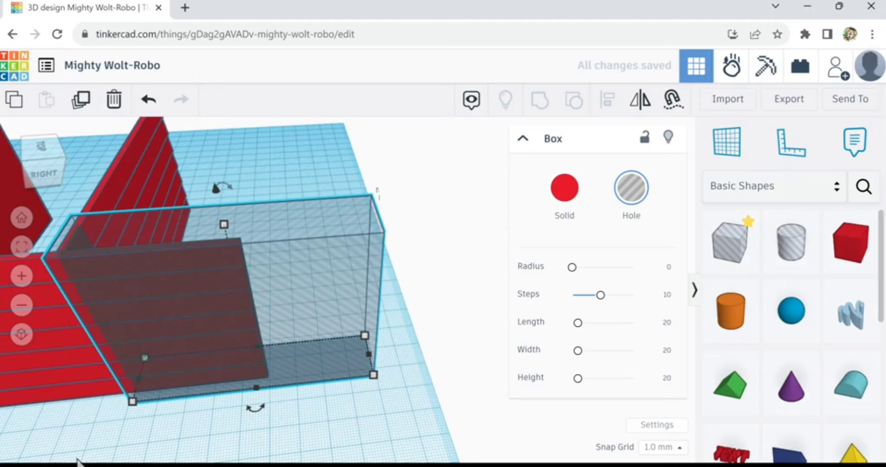
middle_drag(142, 440, 333, 454)
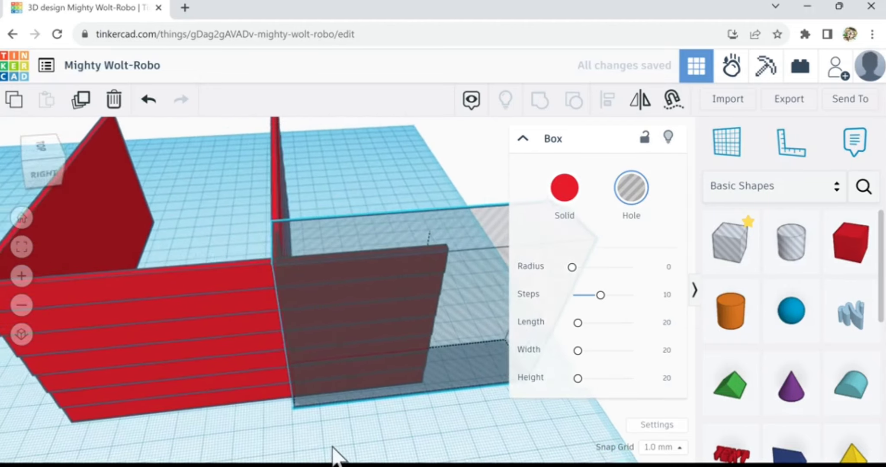
scroll(286, 350, up, 3)
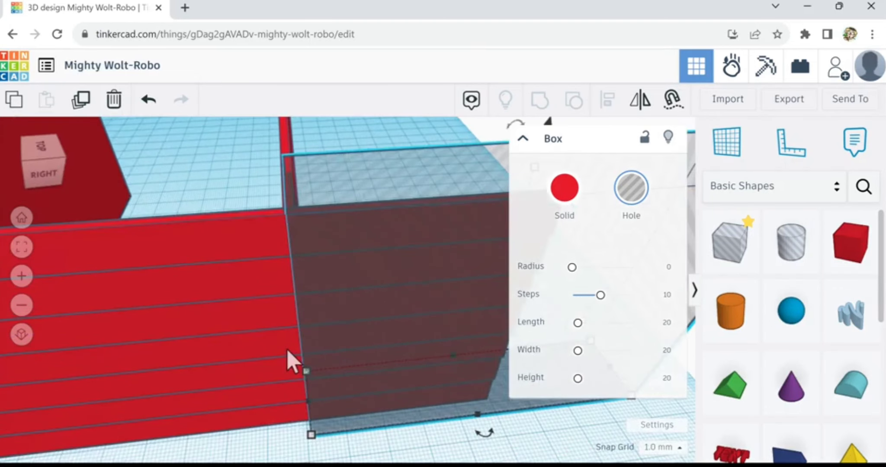
key(Right)
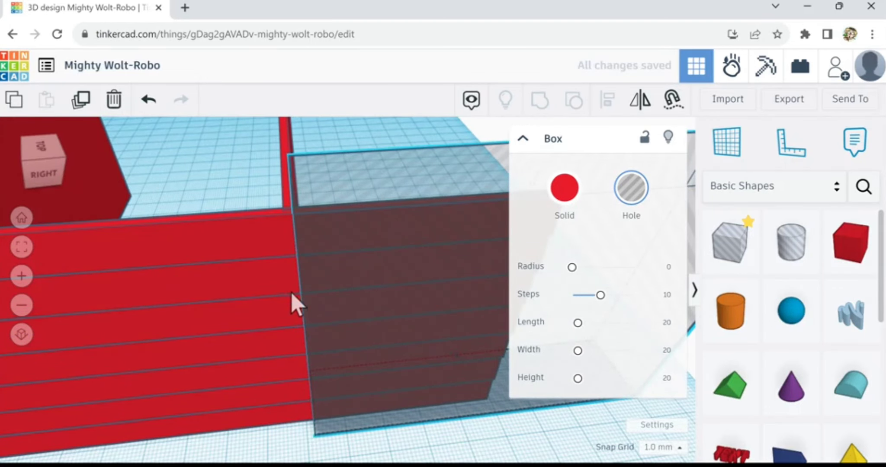
right_drag(291, 292, 267, 292)
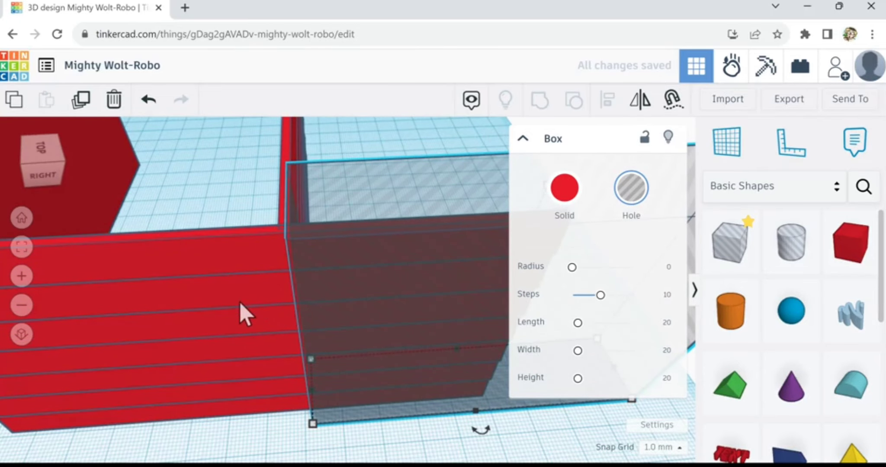
Step: Group the box hole with the end panel to cut off the part overhanging the side wall
shift+click(238, 302)
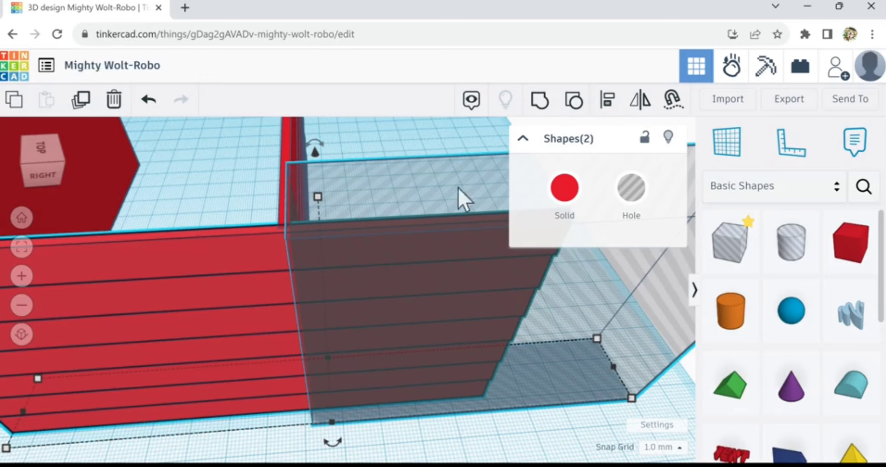
click(542, 105)
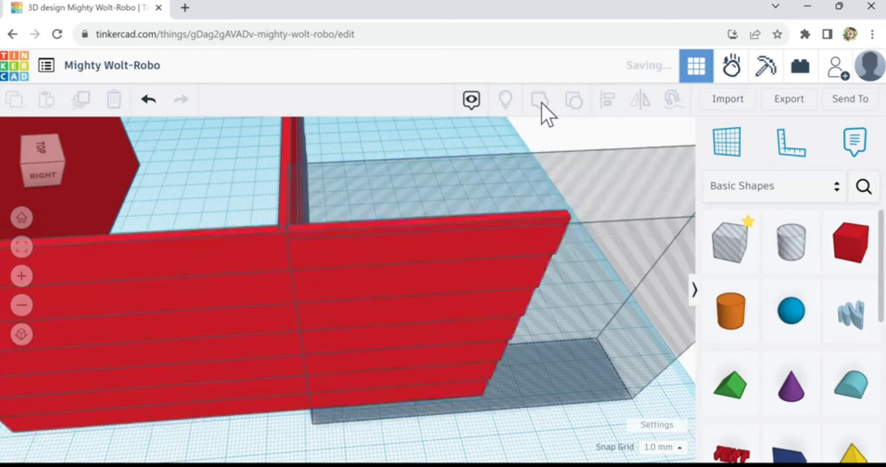
mouse_move(409, 325)
right_down()
mouse_move(357, 301)
mouse_move(396, 321)
right_up()
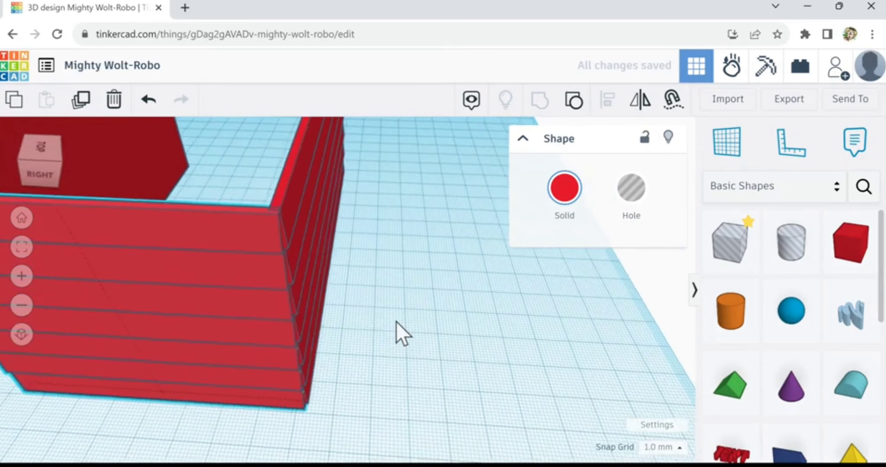
scroll(395, 321, down, 2)
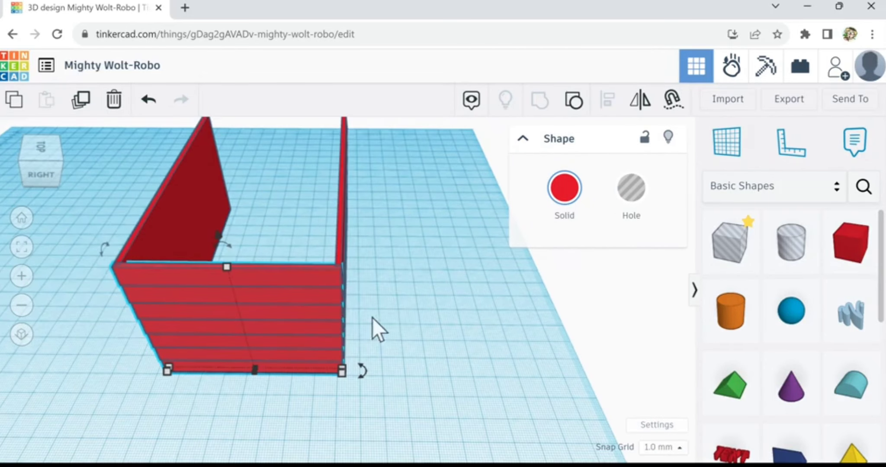
Step: Duplicate the trimmed end panel and move the copy along the side walls to their far end
click(278, 328)
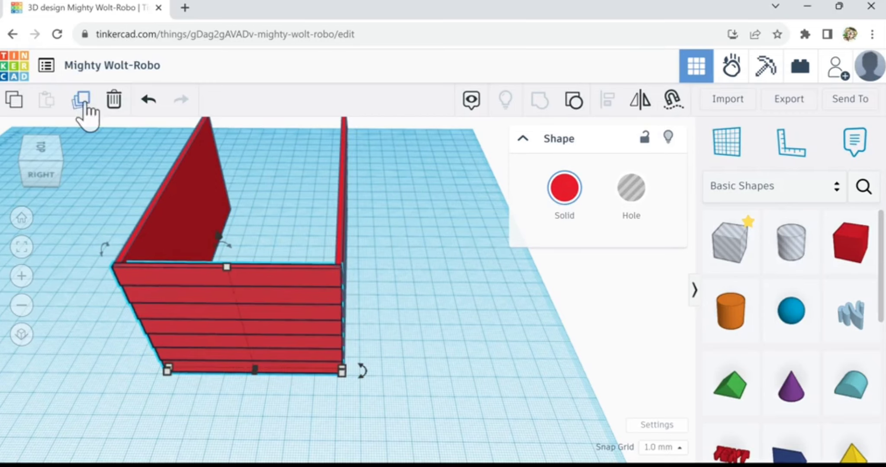
click(82, 102)
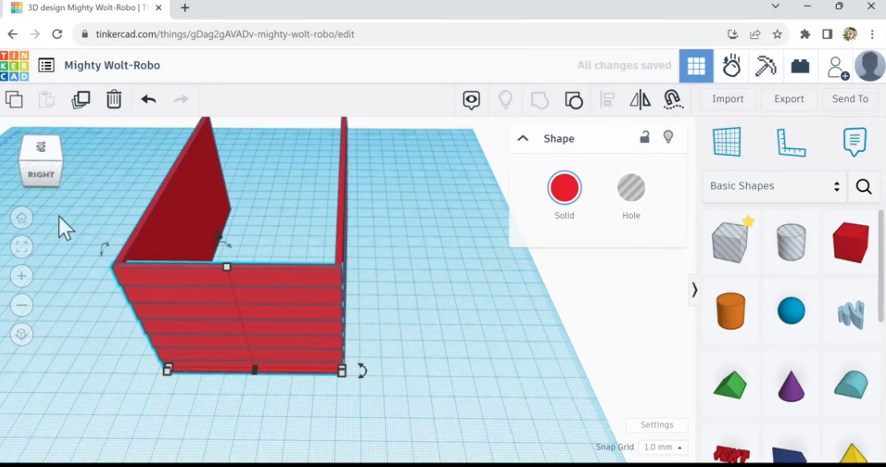
key(ctrl+Up)
key(ctrl+Up)
key(ctrl+Up)
key(ctrl+Up)
key(ctrl+Up)
key(ctrl+Up)
key(ctrl+Up)
key(ctrl+Up)
key(ctrl+Up)
key(ctrl+Up)
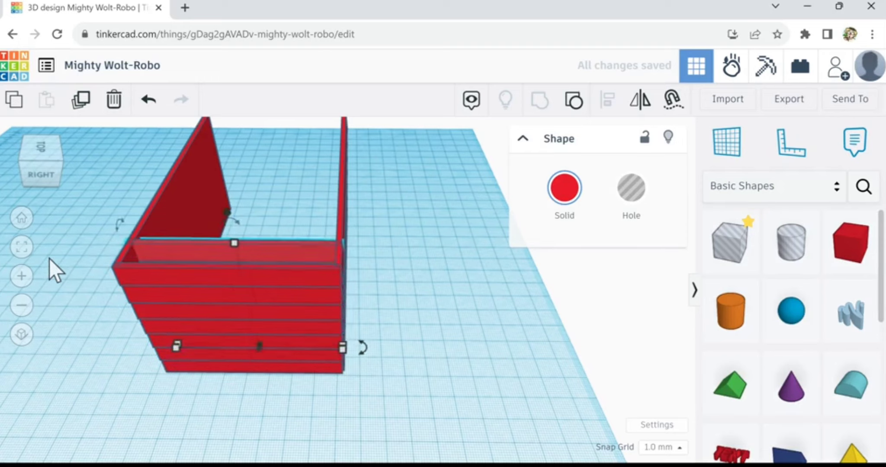
key(ctrl+Up)
key(ctrl+Up)
key(ctrl+Up)
key(ctrl+Up)
key(ctrl+Up)
key(ctrl+Up)
key(ctrl+Up)
key(ctrl+Up)
key(ctrl+Up)
key(ctrl+Up)
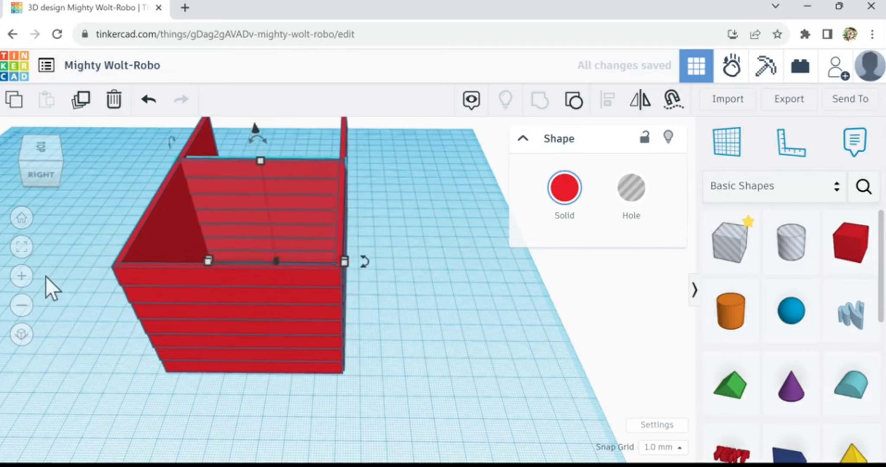
key(ctrl+Up)
key(ctrl+Up)
key(ctrl+Up)
key(ctrl+Up)
key(ctrl+Up)
key(ctrl+Up)
key(ctrl+Up)
key(ctrl+Up)
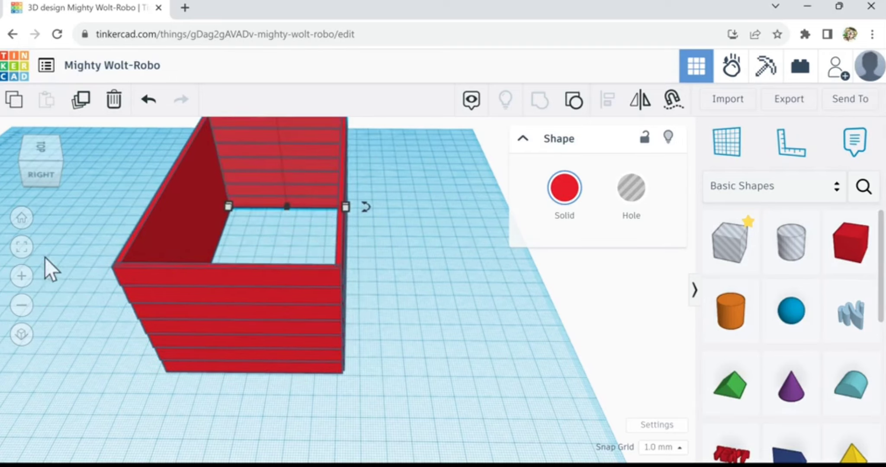
Step: Mirror the copied end panel across its thickness so its laps face outward
key(f)
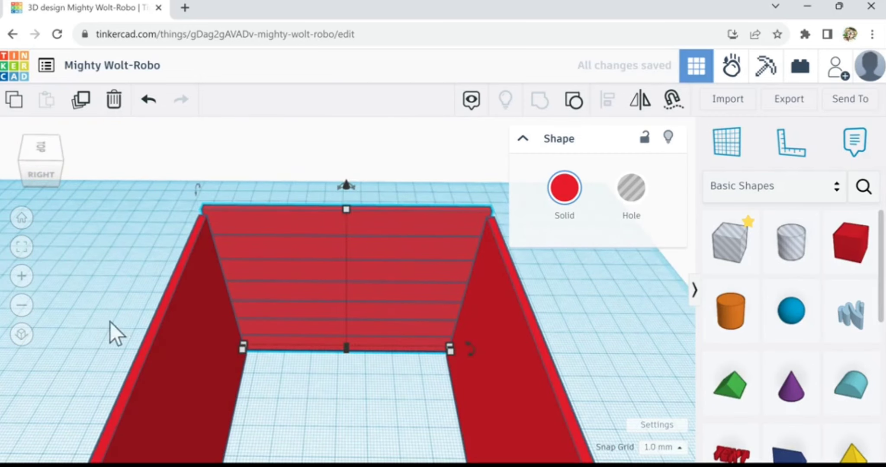
right_drag(109, 321, 315, 287)
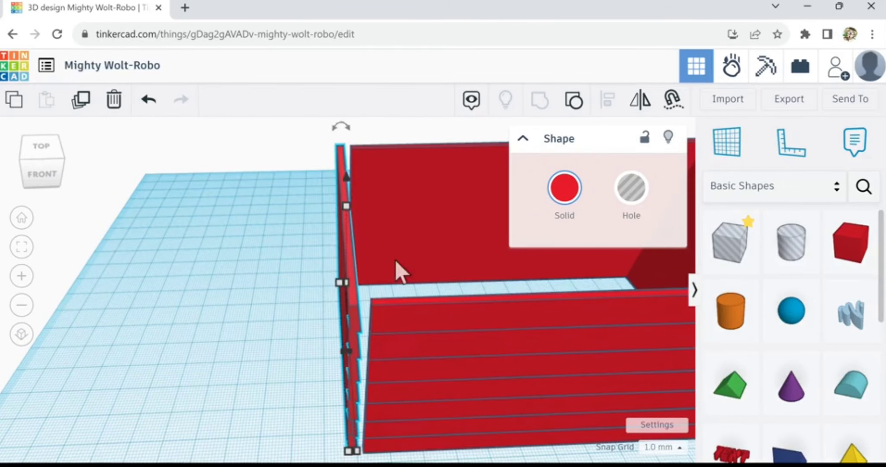
click(642, 100)
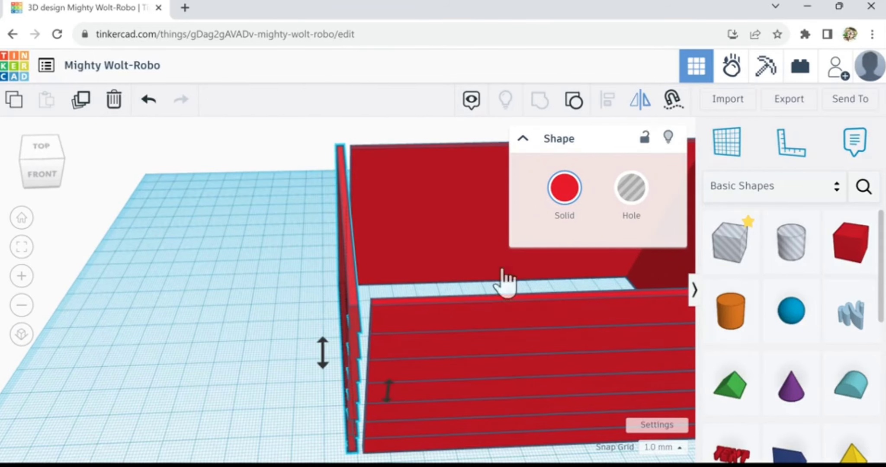
scroll(426, 357, down, 1)
scroll(426, 359, down, 1)
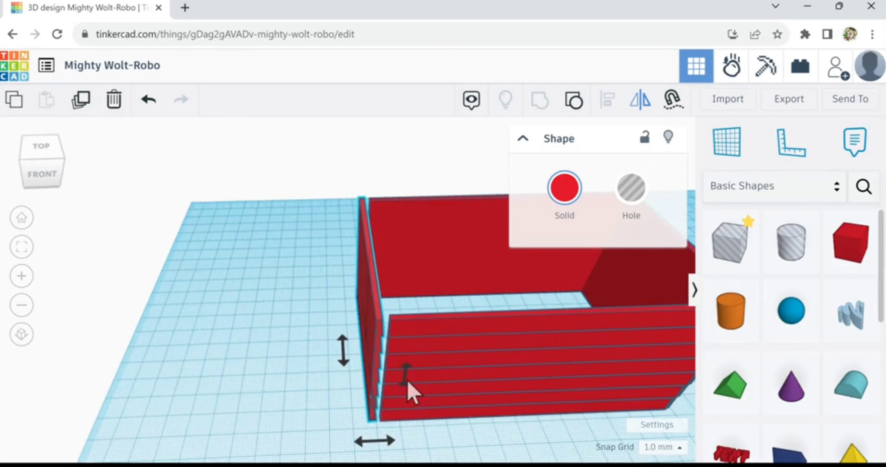
click(360, 449)
click(324, 425)
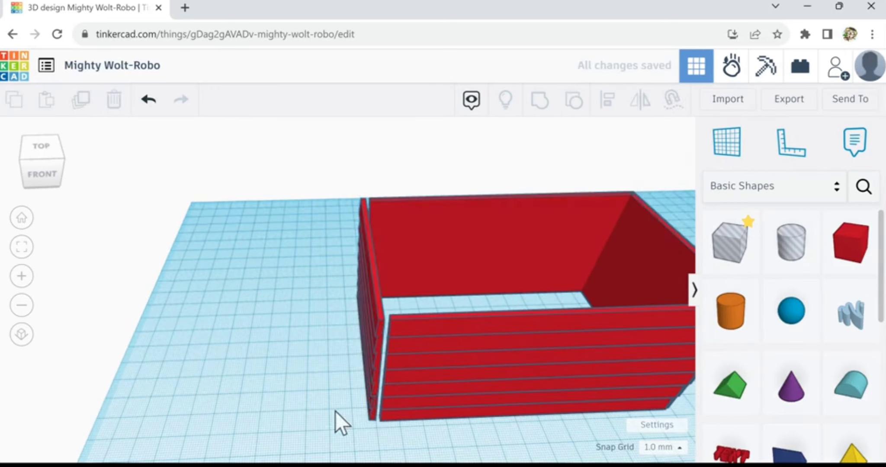
Step: Nudge the mirrored end panel inward until it meets the ends of the side walls at the corners
click(376, 342)
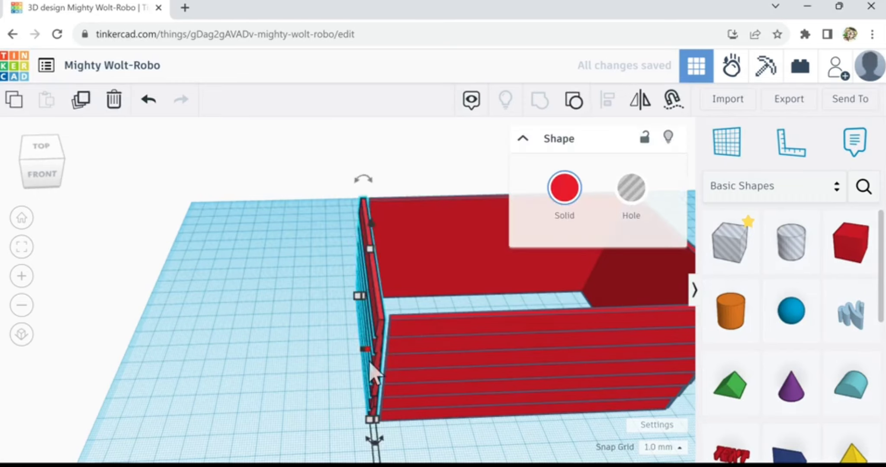
scroll(399, 352, up, 5)
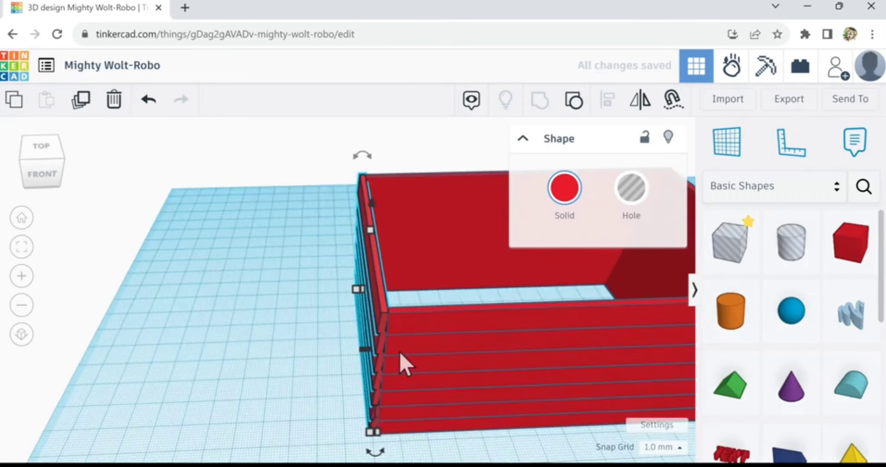
key(Right)
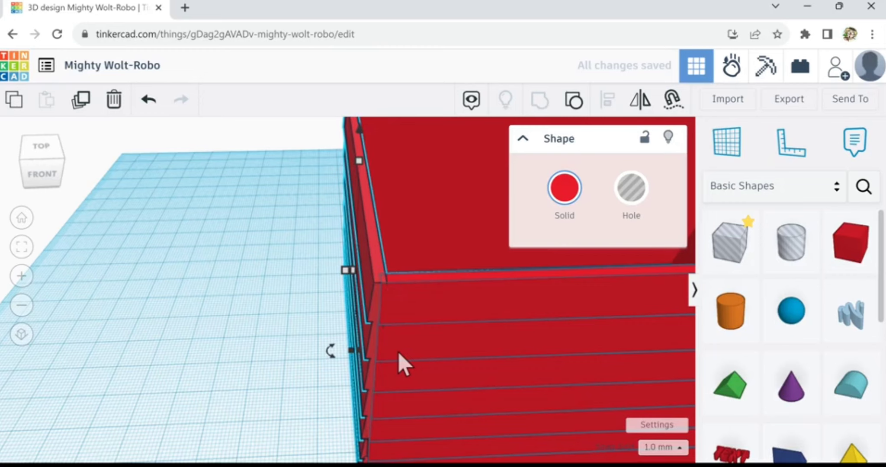
Step: Set the snap grid to 0.1 mm and nudge the right end panel inward four increments to tighten its corners
right_drag(322, 385, 262, 354)
scroll(262, 354, down, 5)
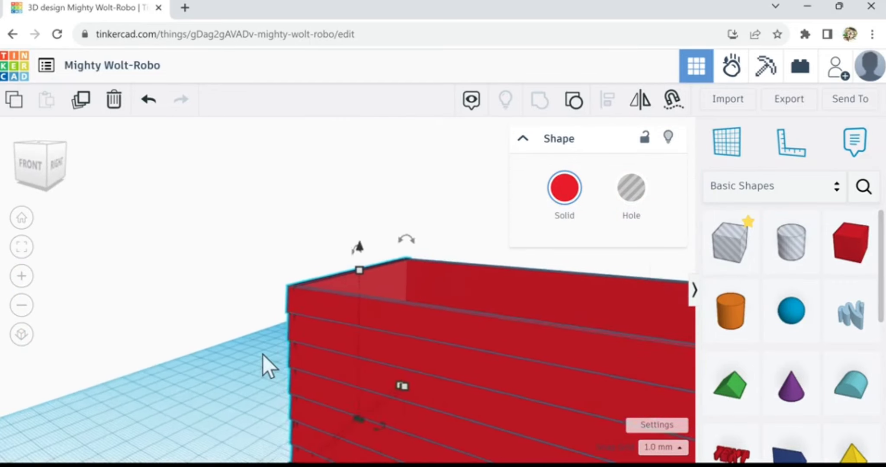
mouse_move(288, 358)
right_down()
mouse_move(289, 377)
mouse_move(307, 380)
mouse_move(297, 371)
right_up()
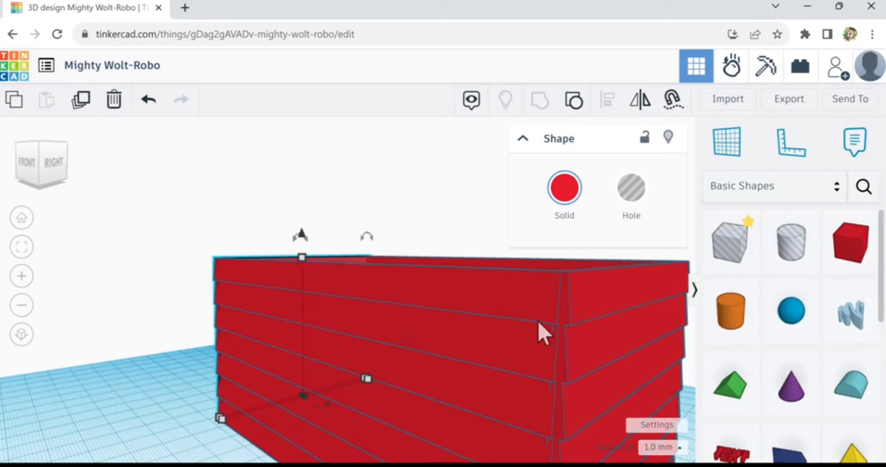
click(598, 306)
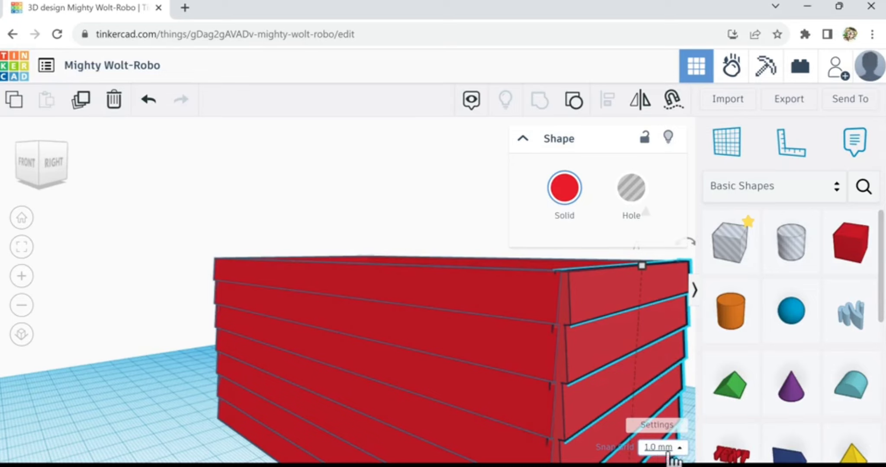
click(682, 454)
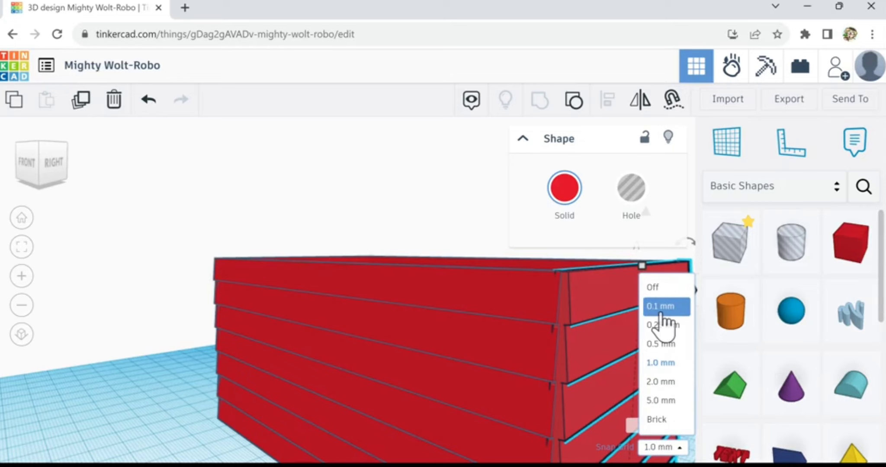
click(661, 308)
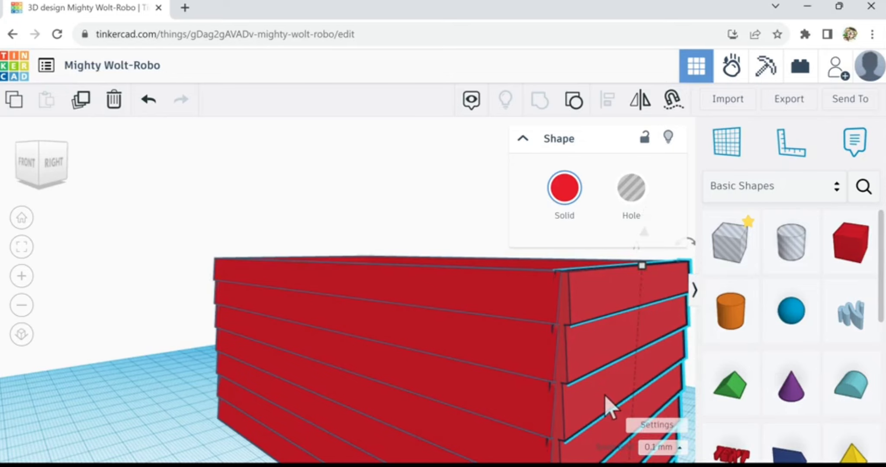
key(Left)
key(Left)
key(Left)
key(Left)
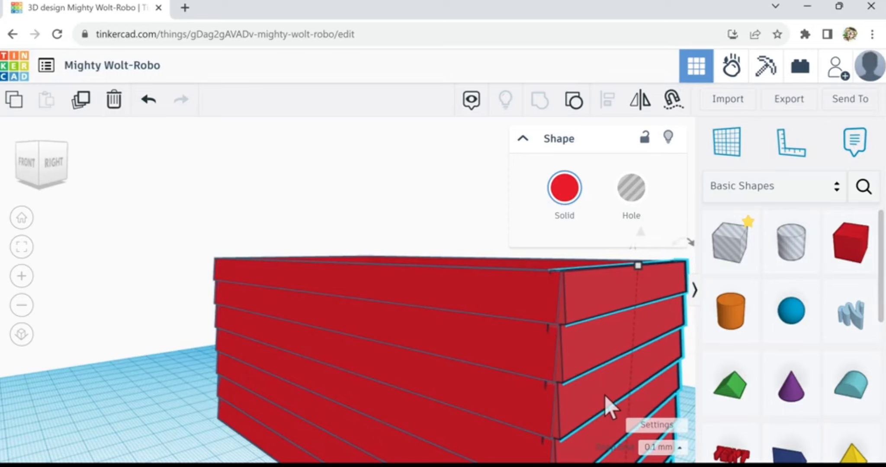
Step: Restore the snap grid to 1.0 mm
right_drag(599, 376, 632, 418)
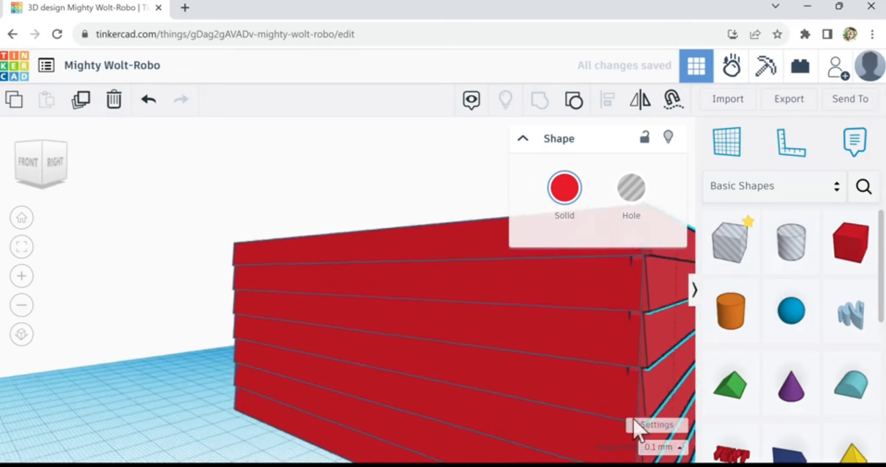
click(659, 447)
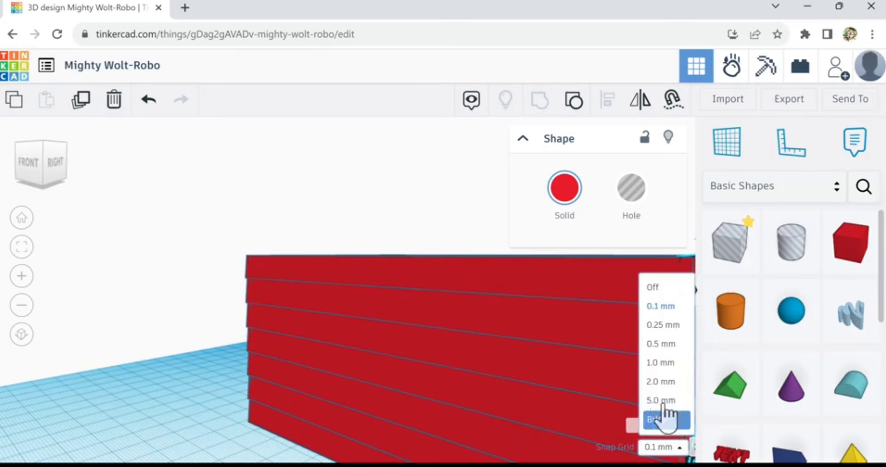
click(662, 364)
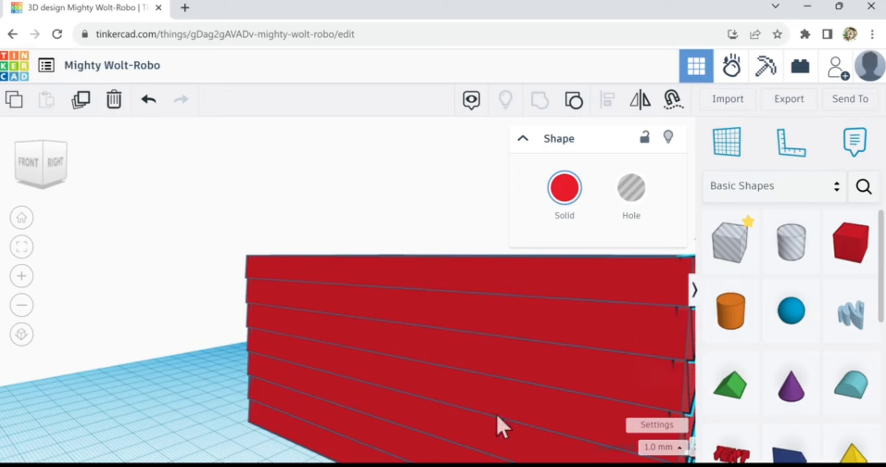
Step: Place a Round Roof shape on the workplane in front of the left end wall and rotate it 90°
right_drag(186, 396, 409, 414)
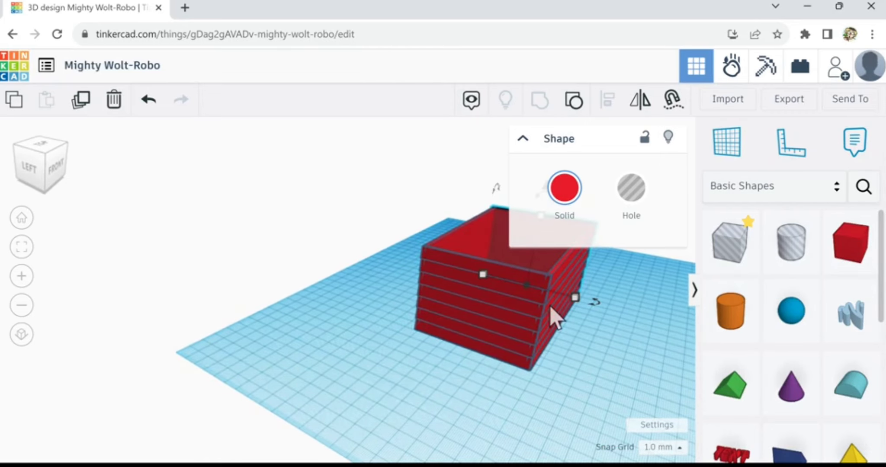
scroll(524, 307, up, 3)
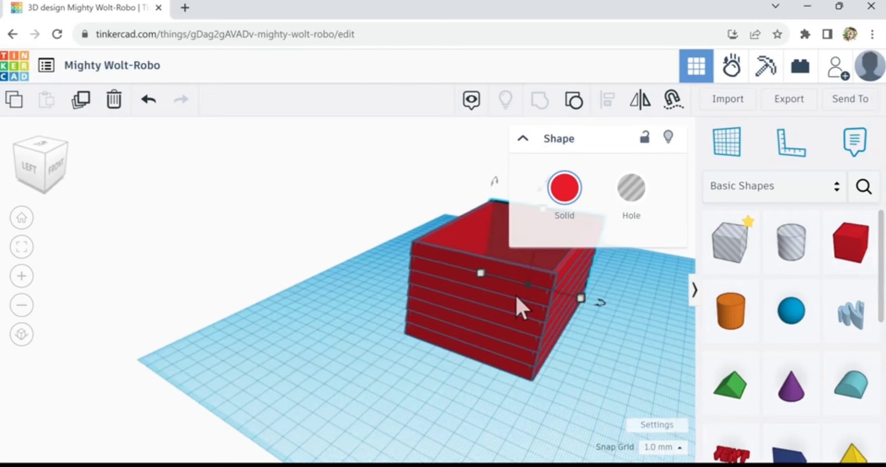
scroll(523, 308, up, 2)
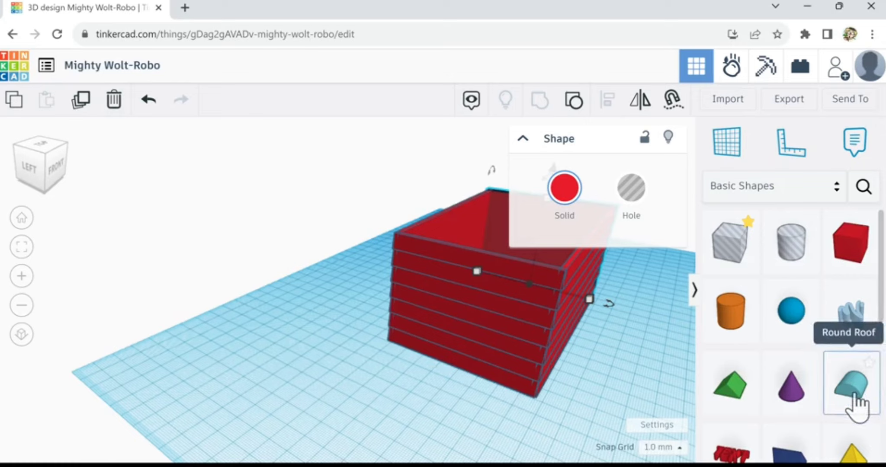
scroll(854, 394, down, 6)
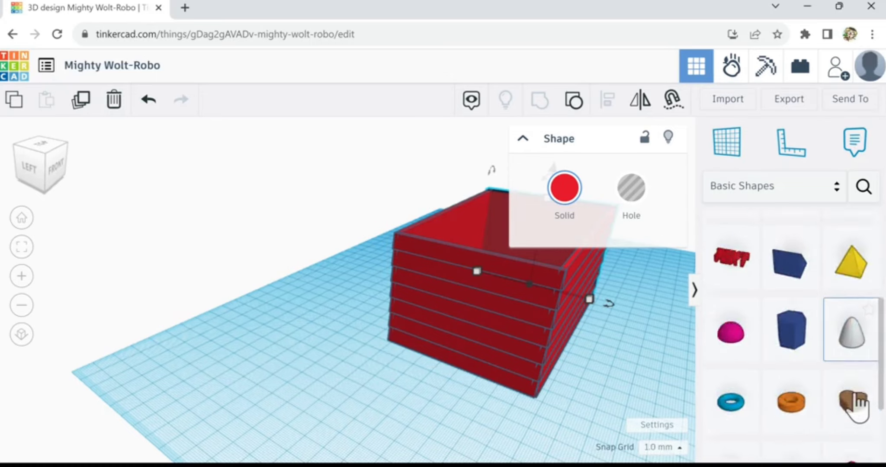
scroll(855, 393, up, 5)
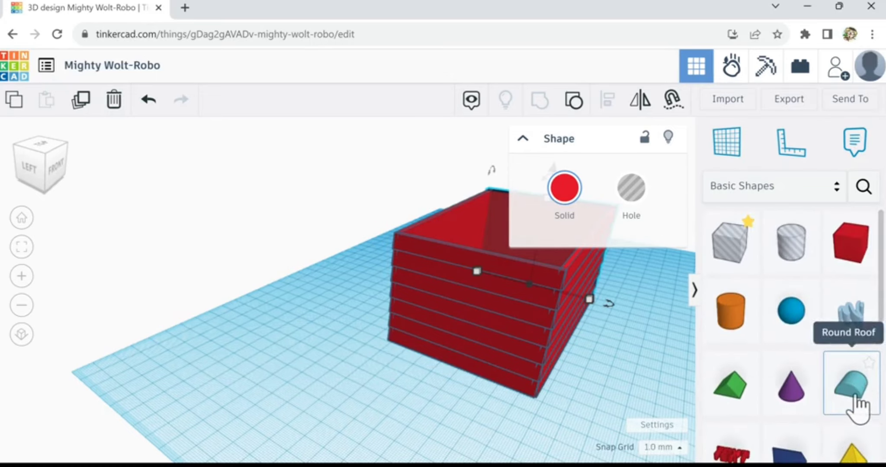
drag(849, 382, 395, 412)
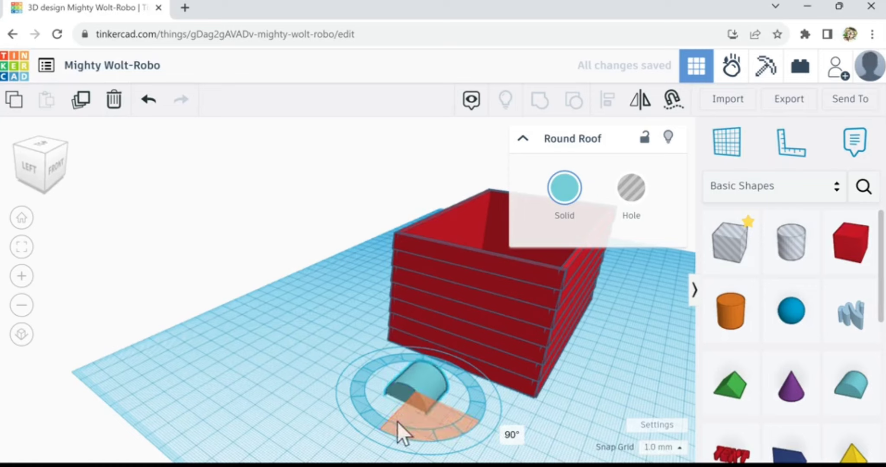
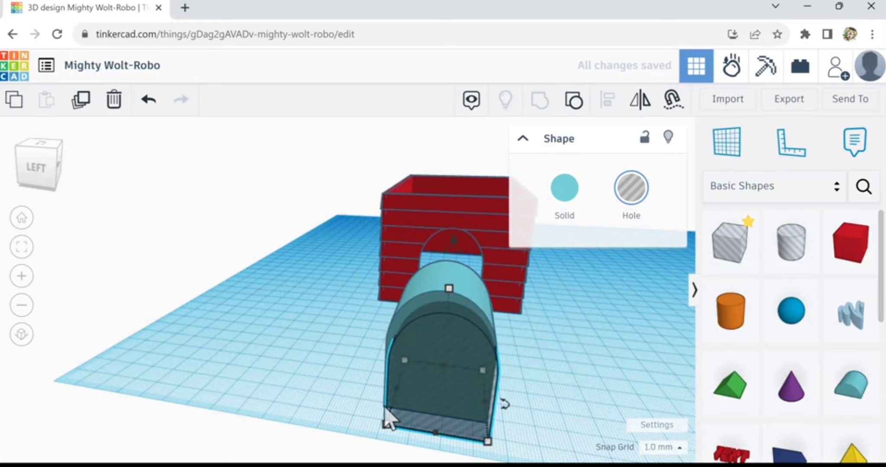
Step: Narrow the arched hole to 30 mm wide and nudge it 2 mm sideways toward the middle of the turquoise arch
right_drag(558, 421, 542, 403)
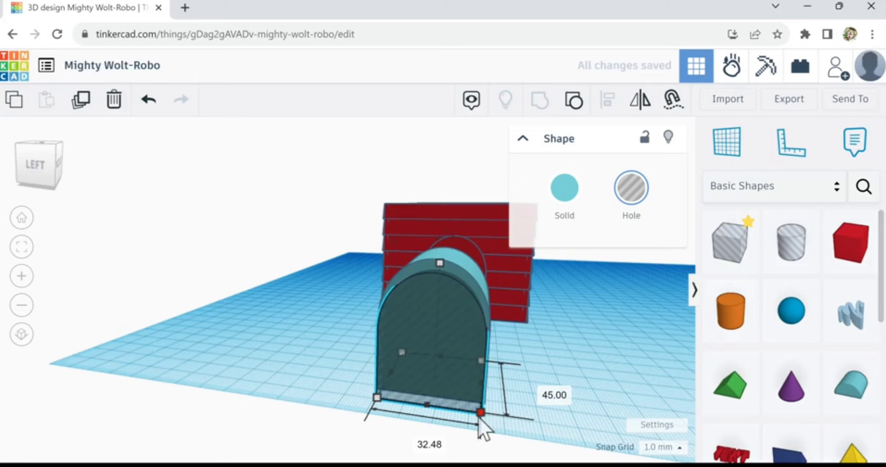
drag(478, 416, 476, 417)
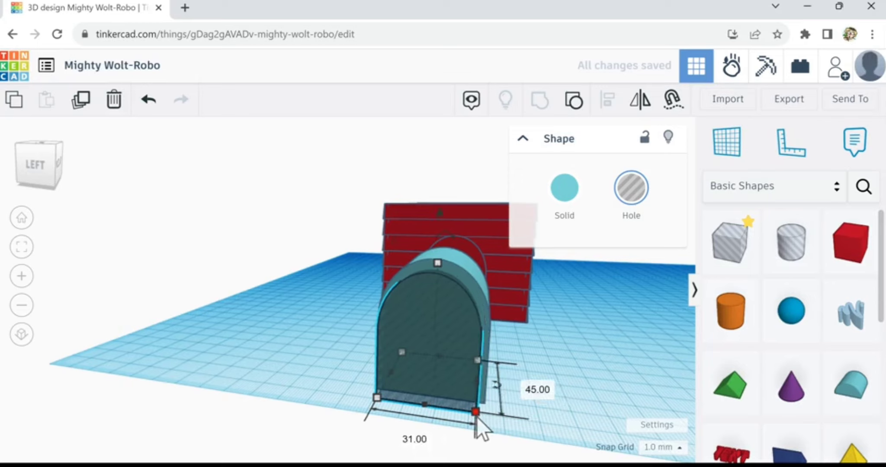
drag(474, 416, 471, 417)
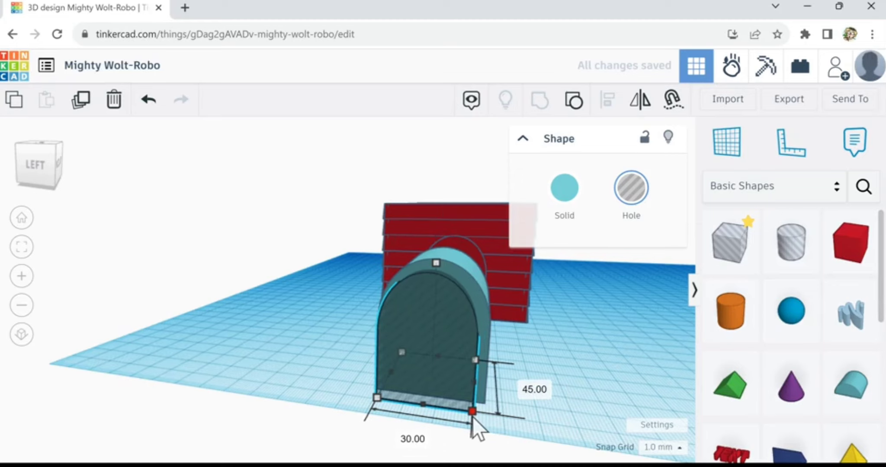
key(Right)
key(Right)
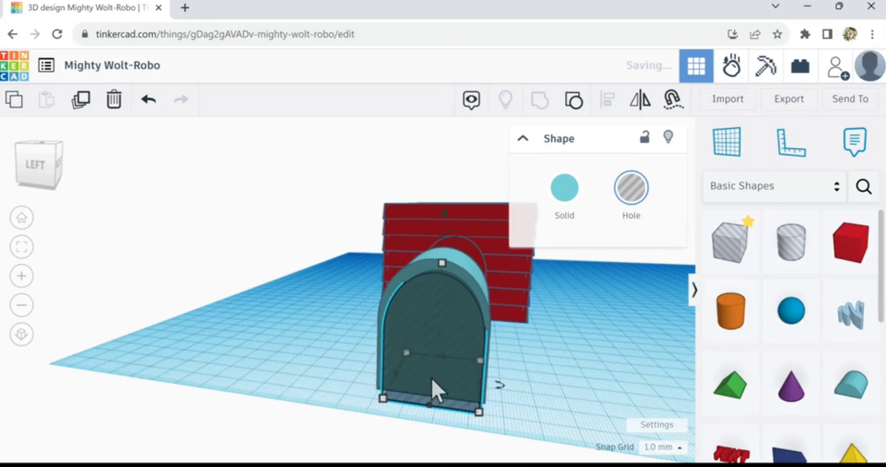
Step: Shift the arched hole slightly sideways within the turquoise arch and set its height to 44 mm
scroll(432, 382, up, 2)
right_drag(343, 385, 354, 389)
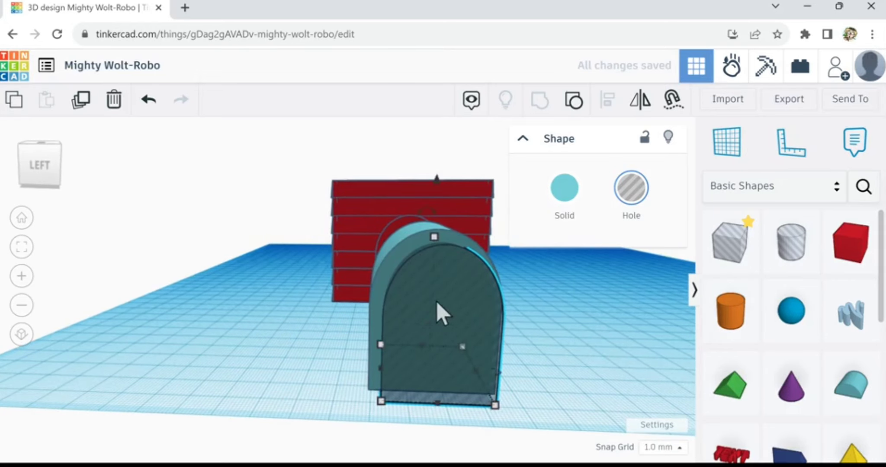
drag(433, 301, 431, 301)
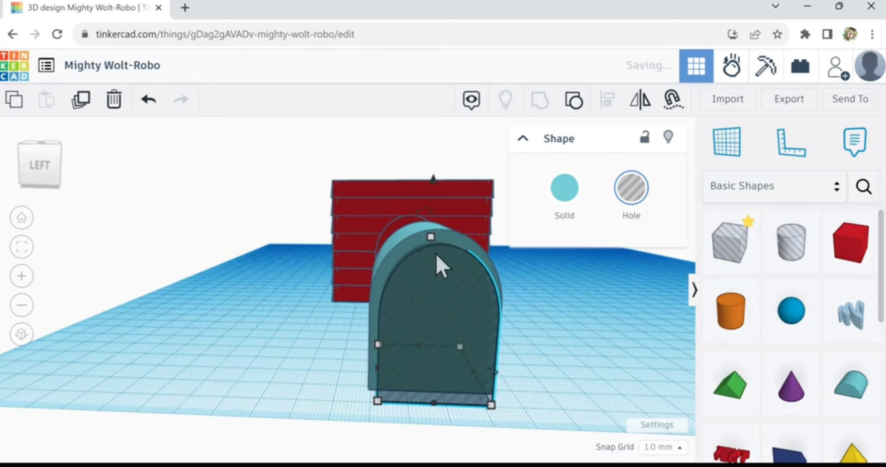
drag(431, 241, 432, 235)
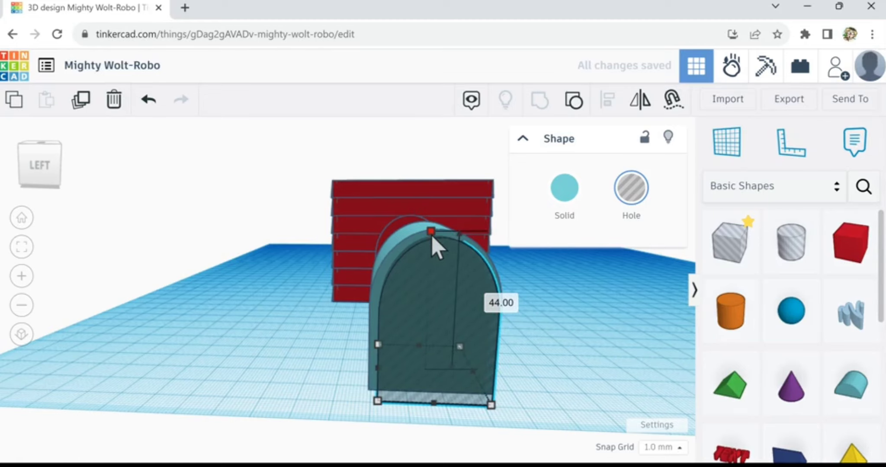
Step: Align the arched hole and the solid turquoise arch on their centres across the width
right_drag(617, 349, 582, 366)
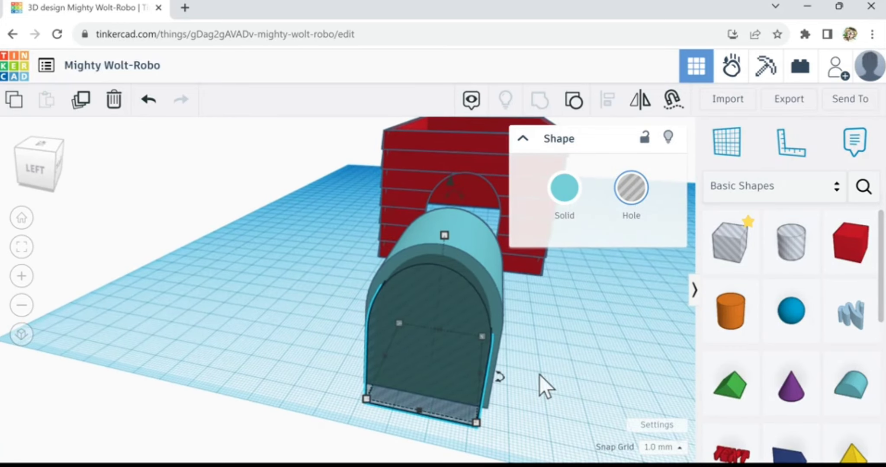
right_drag(539, 374, 599, 411)
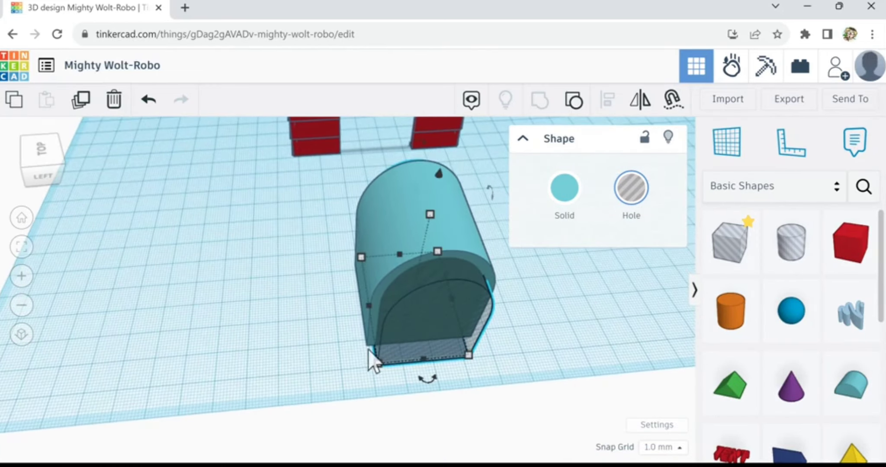
key(f)
right_drag(397, 331, 271, 305)
drag(513, 393, 541, 331)
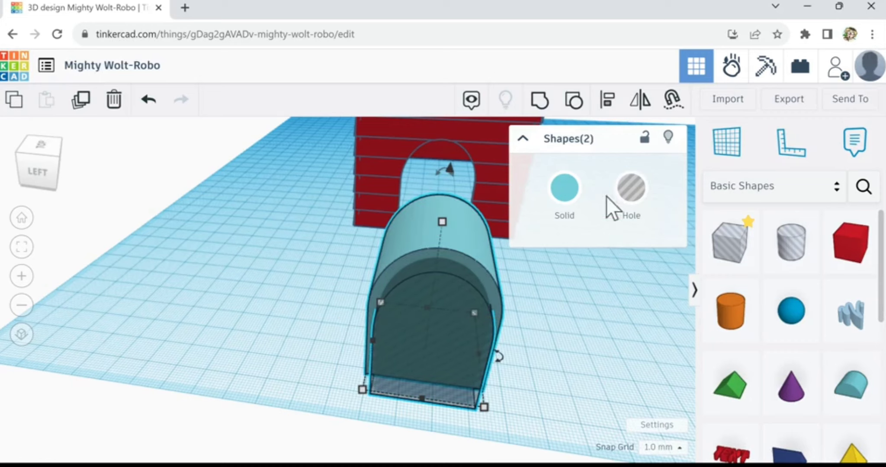
click(606, 102)
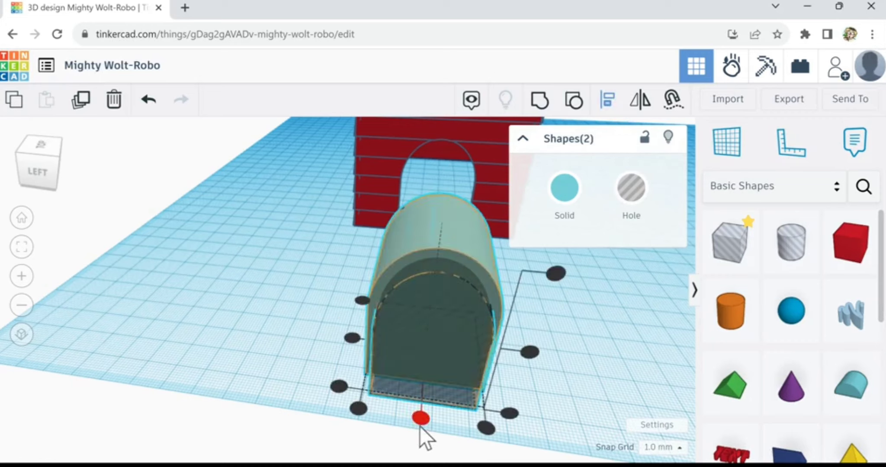
click(421, 423)
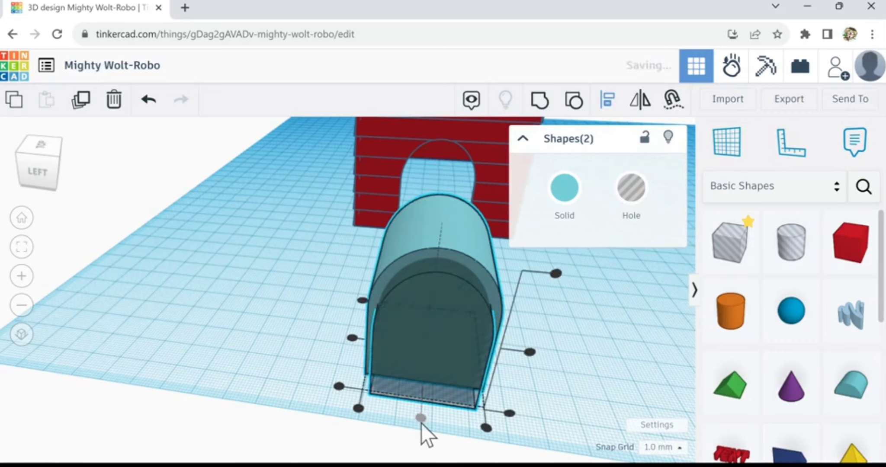
Step: Group the arched hole with the turquoise arch to cut out its inside and leave an open tunnel
click(333, 435)
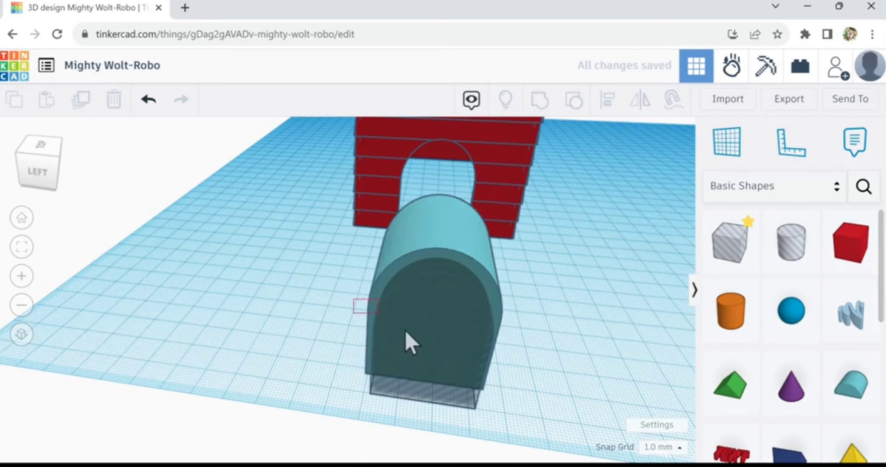
drag(405, 331, 407, 312)
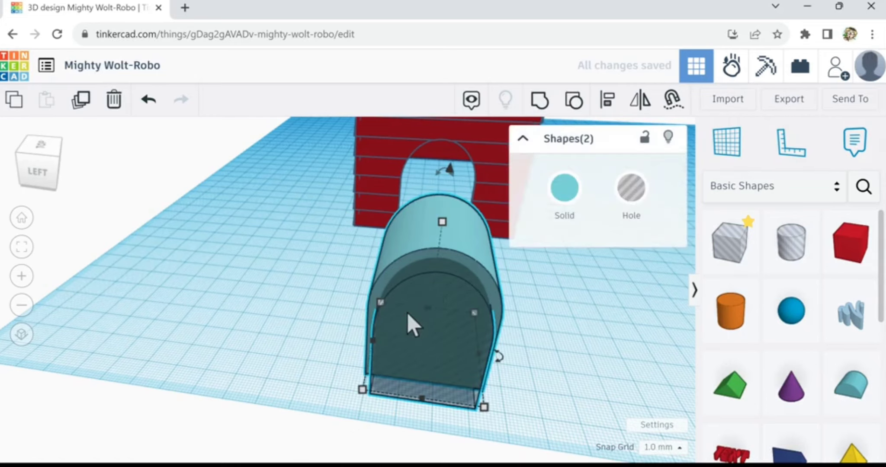
click(540, 103)
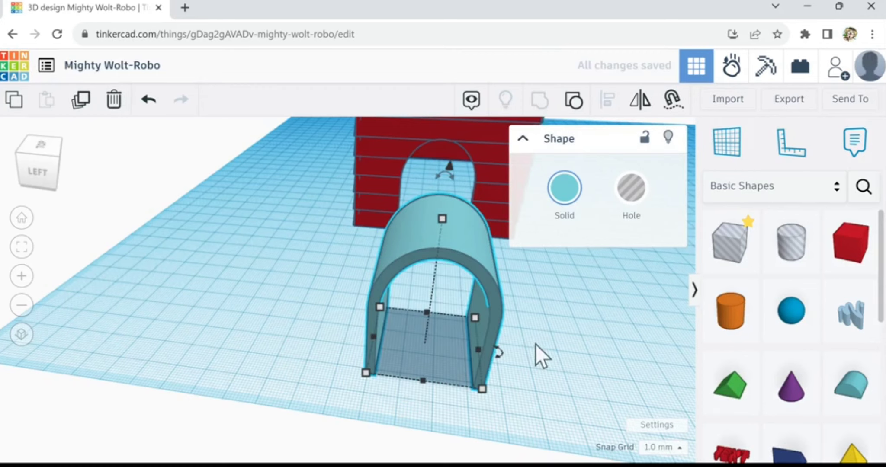
Step: Set the hollow arch's depth to 4 mm to make a thin doorway frame
right_drag(525, 333, 489, 397)
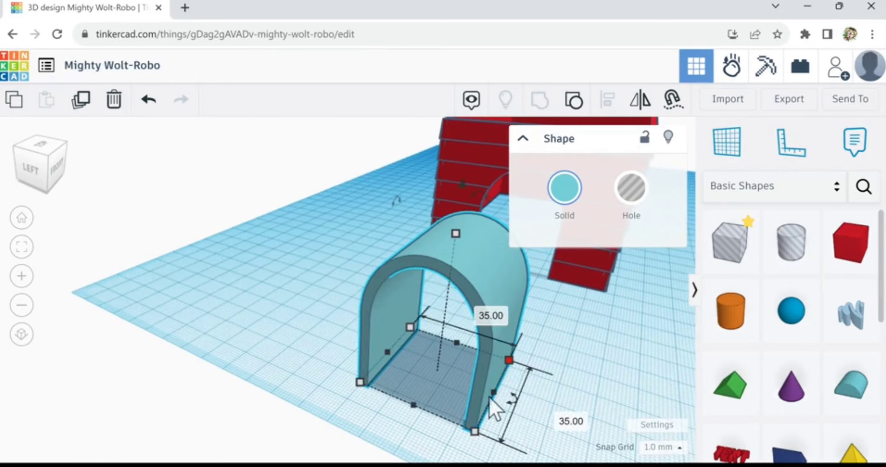
click(476, 431)
click(559, 417)
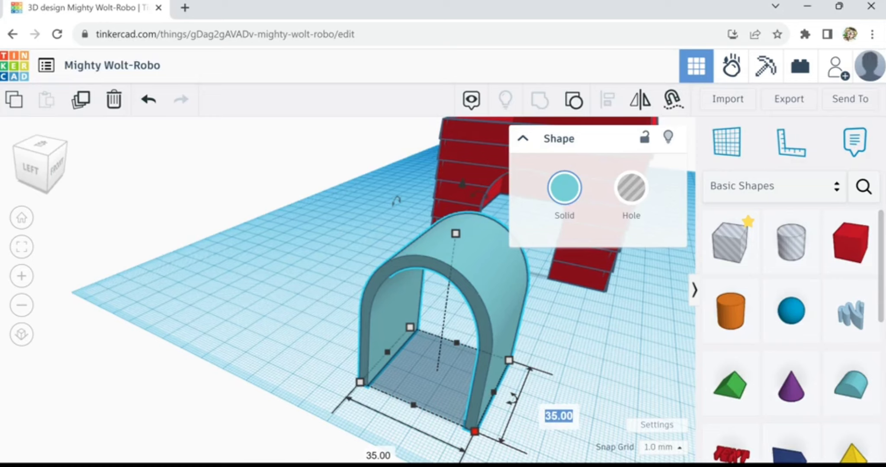
text(4)
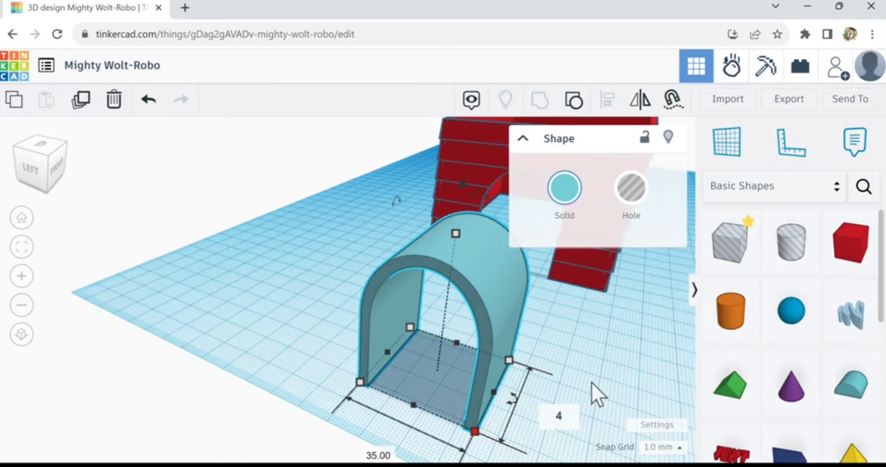
key(Return)
right_drag(441, 420, 477, 430)
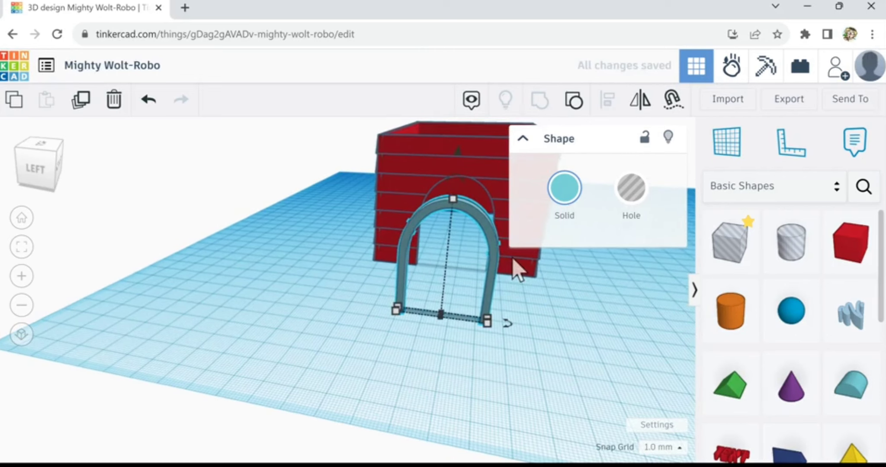
Step: Move the turquoise arched frame towards the end wall until it sits inside the arched doorway
scroll(518, 267, up, 3)
scroll(535, 346, up, 3)
right_drag(515, 350, 404, 225)
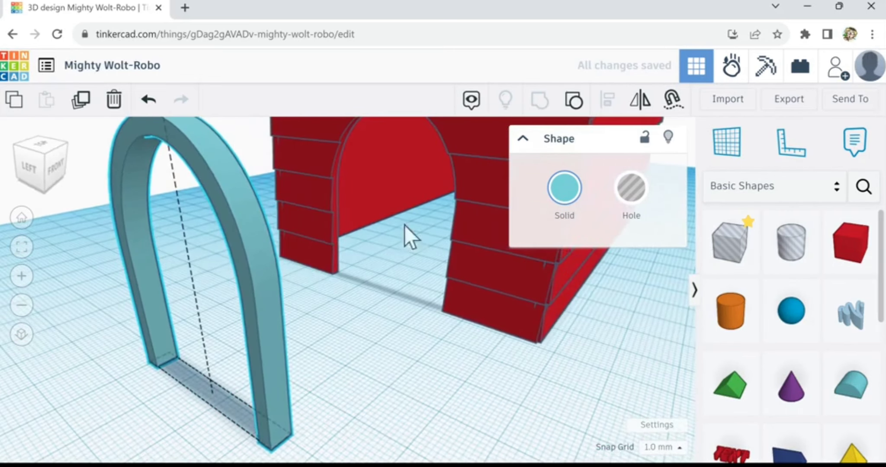
key(Right)
key(Right)
key(Right)
key(Right)
key(Right)
key(Right)
key(Right)
key(Right)
key(Right)
key(Right)
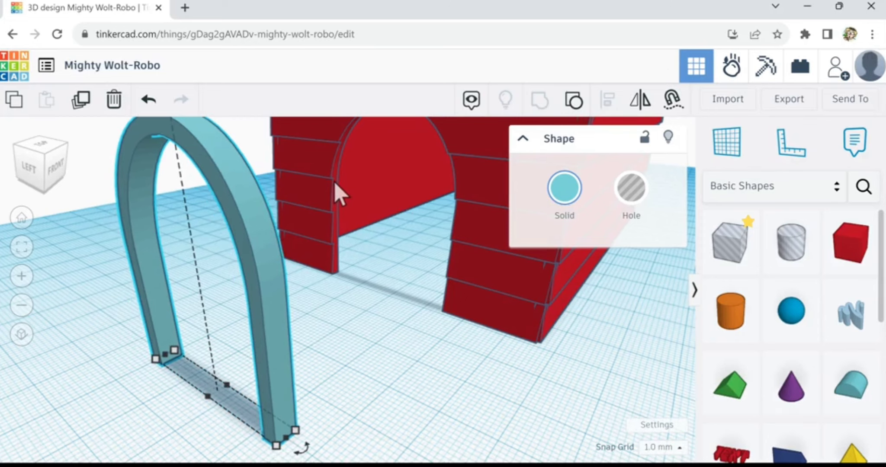
key(Right)
key(Right)
key(Right)
key(Right)
key(Right)
key(Right)
key(Right)
key(Right)
key(Right)
key(Right)
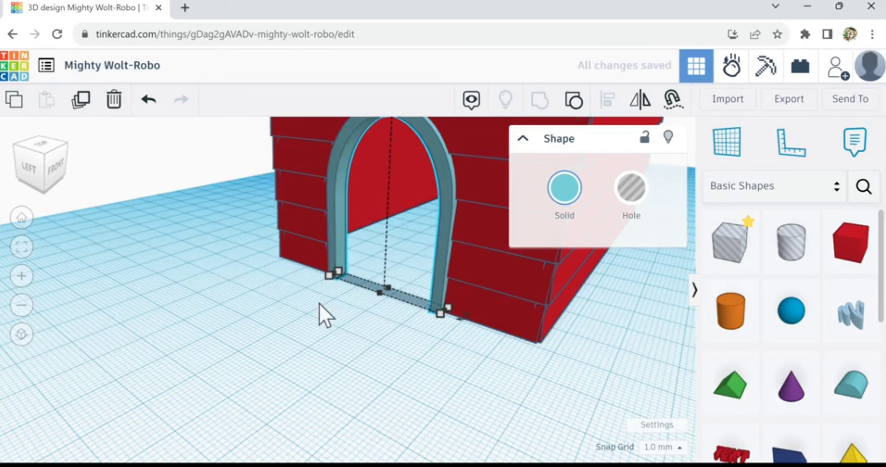
right_drag(320, 303, 667, 323)
right_drag(561, 336, 390, 302)
scroll(390, 303, down, 2)
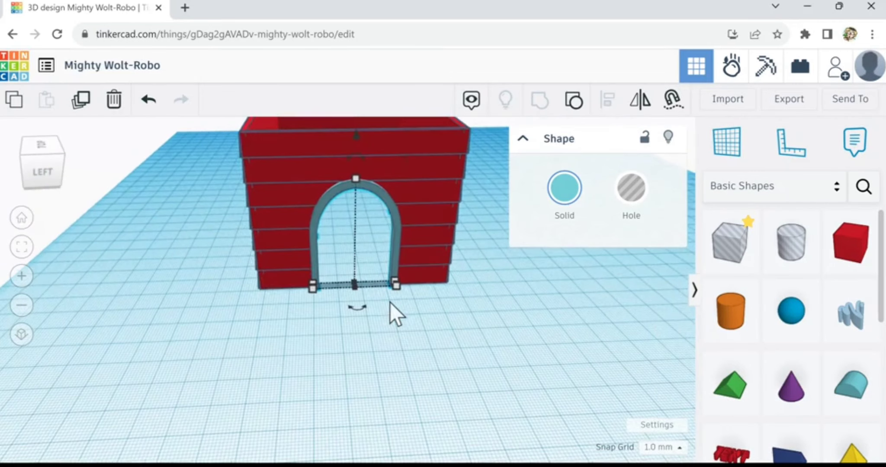
click(399, 326)
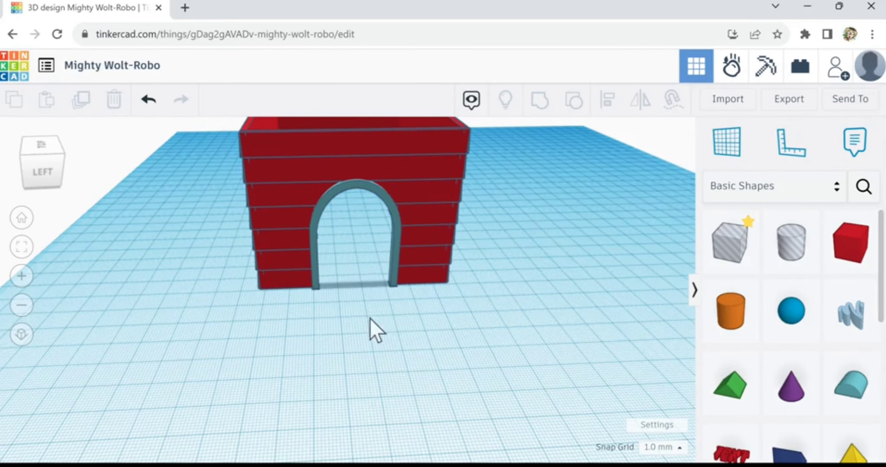
Step: Set the turquoise door frame's depth to 5 mm so it stands slightly proud of the wall
right_drag(370, 319, 278, 319)
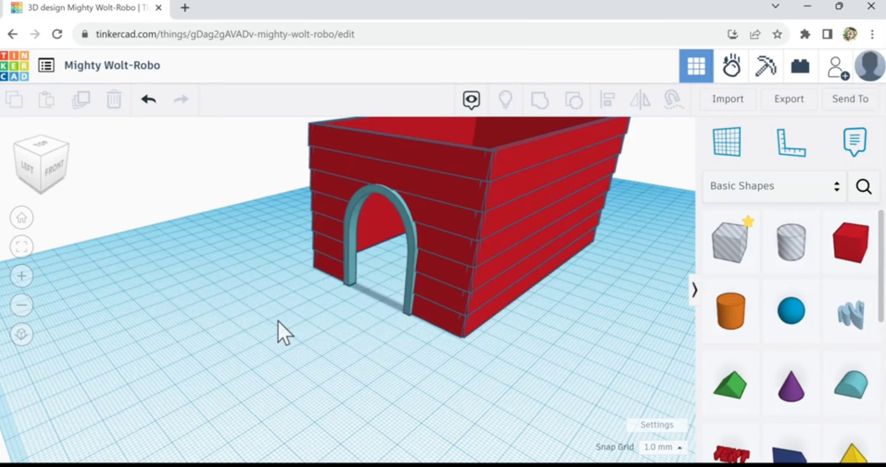
right_drag(308, 380, 428, 369)
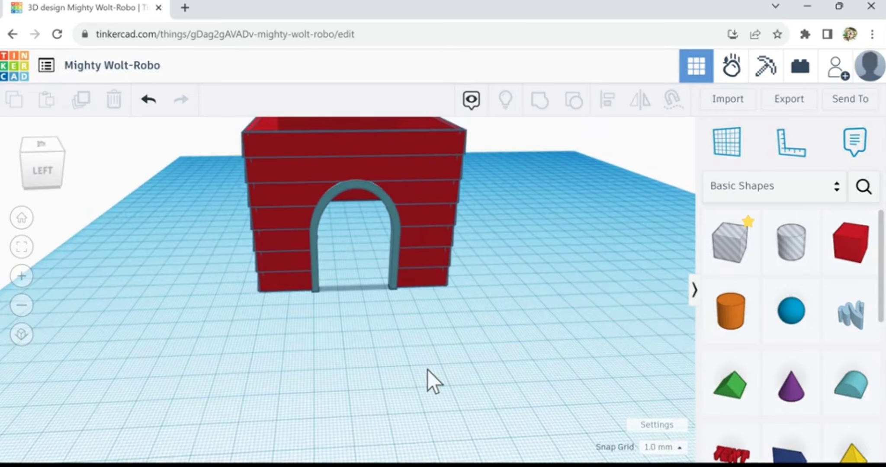
right_drag(373, 358, 350, 388)
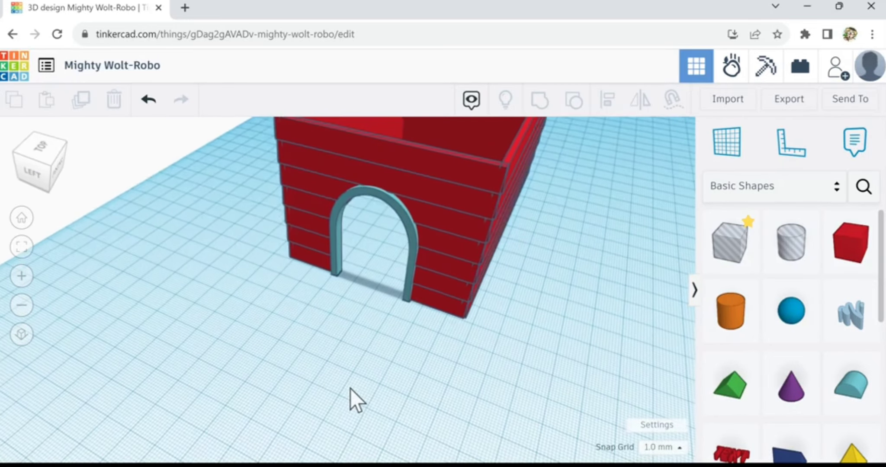
click(337, 248)
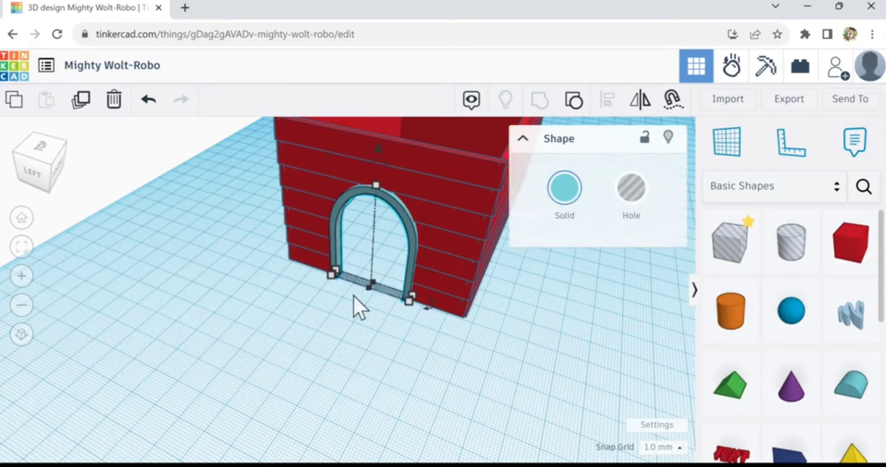
mouse_move(329, 278)
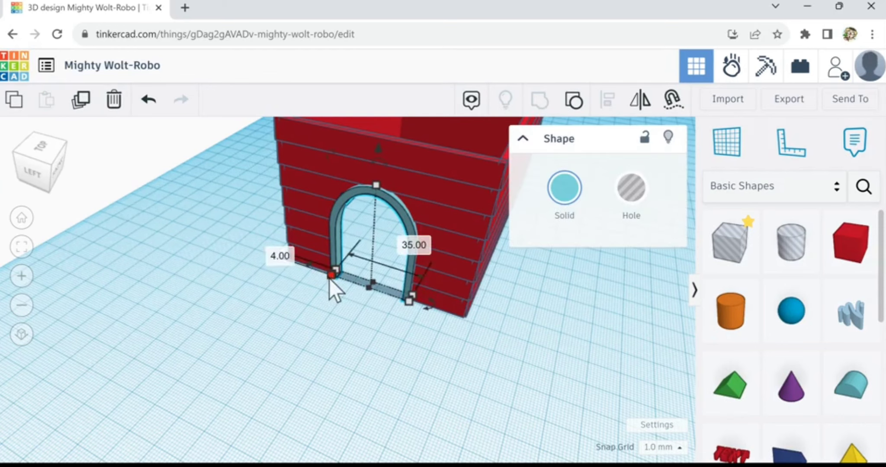
click(280, 256)
text(5)
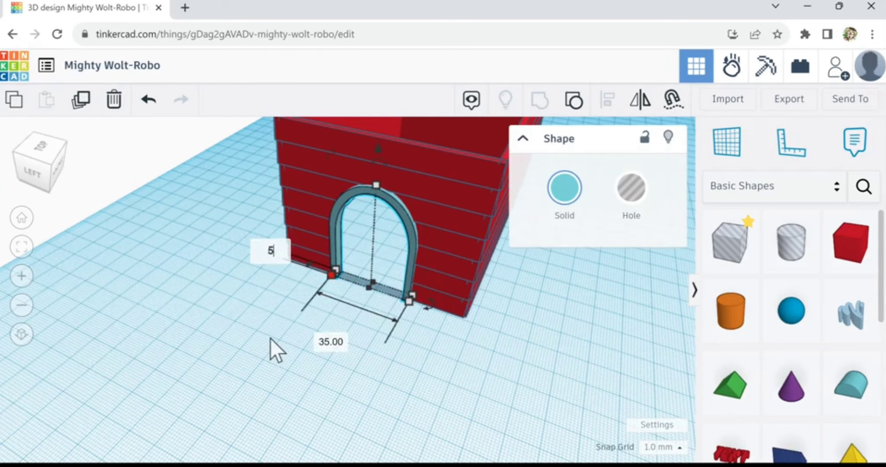
key(Return)
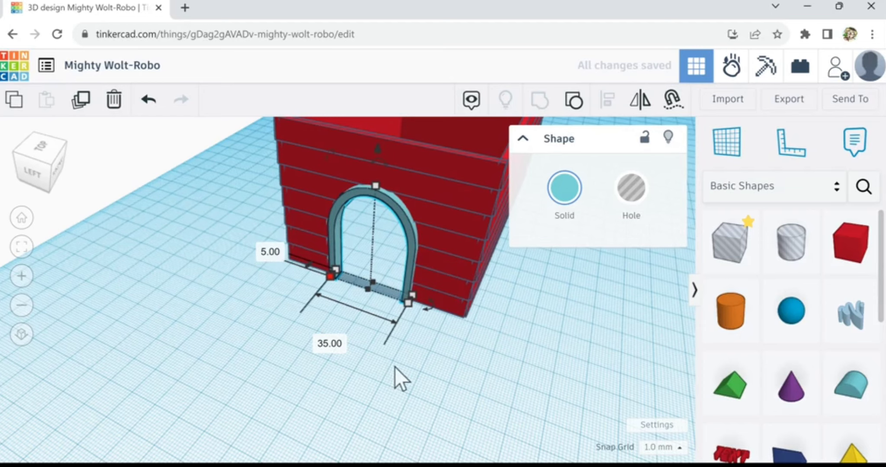
click(460, 370)
Step: Group the four walls and the door frame into one solid house shape
right_drag(444, 355, 463, 368)
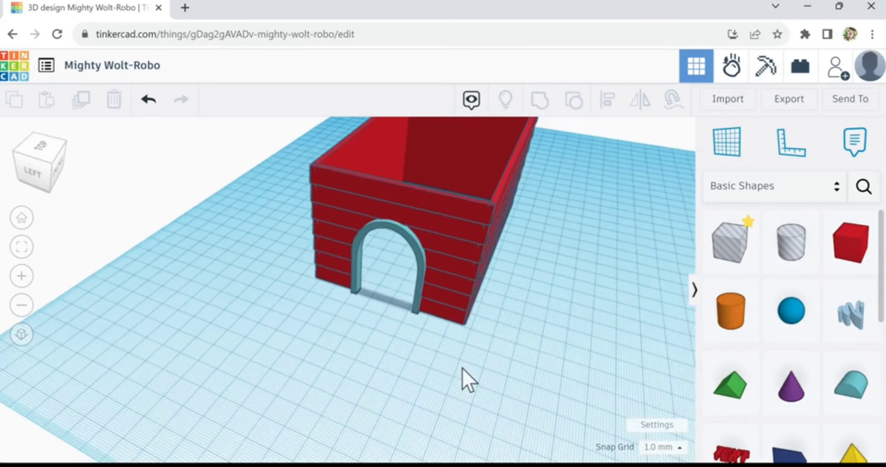
scroll(463, 369, down, 3)
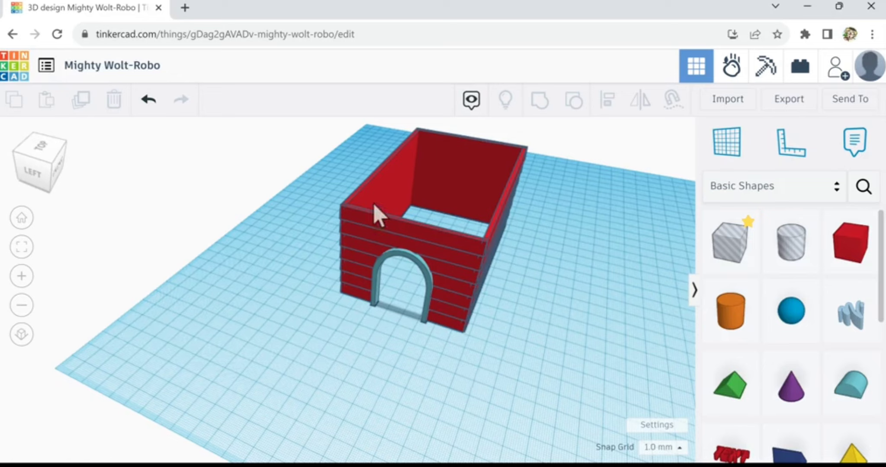
drag(326, 141, 539, 318)
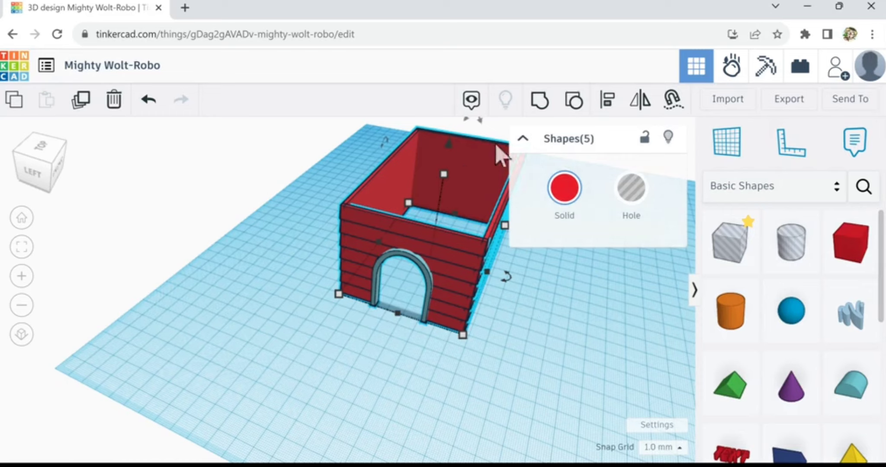
click(540, 104)
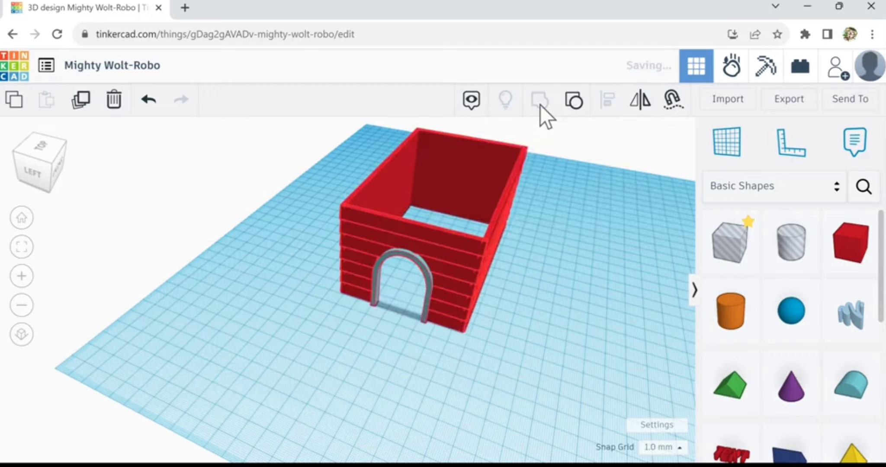
click(530, 359)
Step: Set the grouped house's length to 120 mm
click(504, 235)
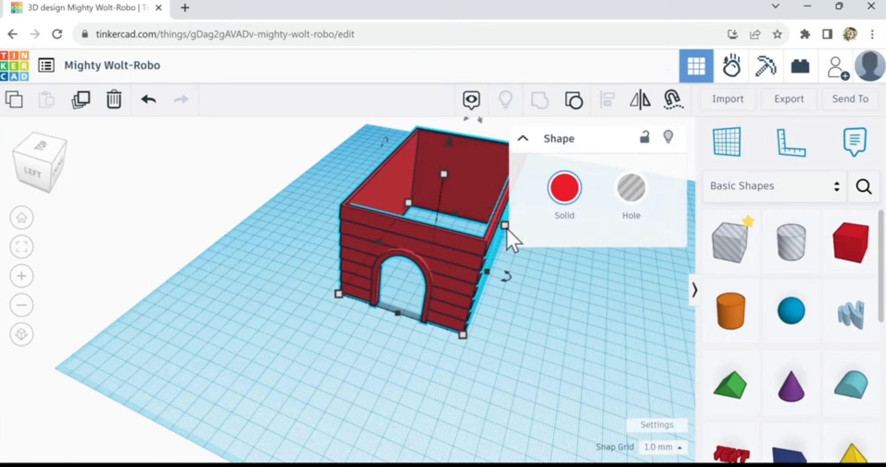
click(546, 289)
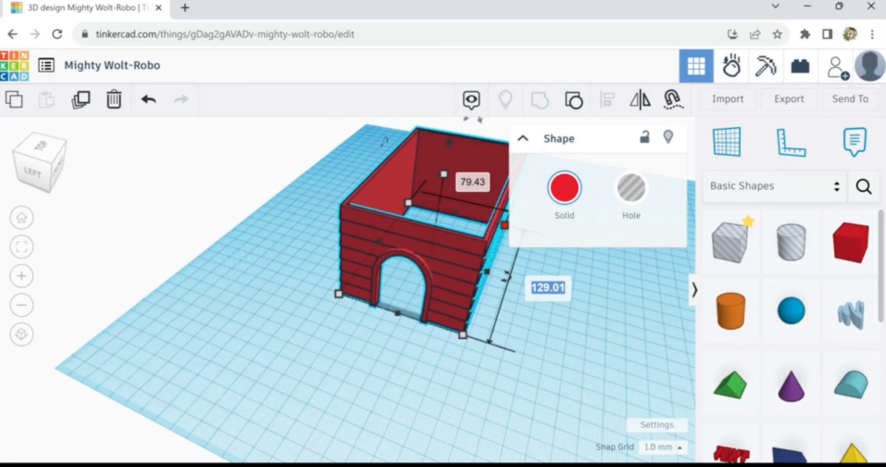
text(1)
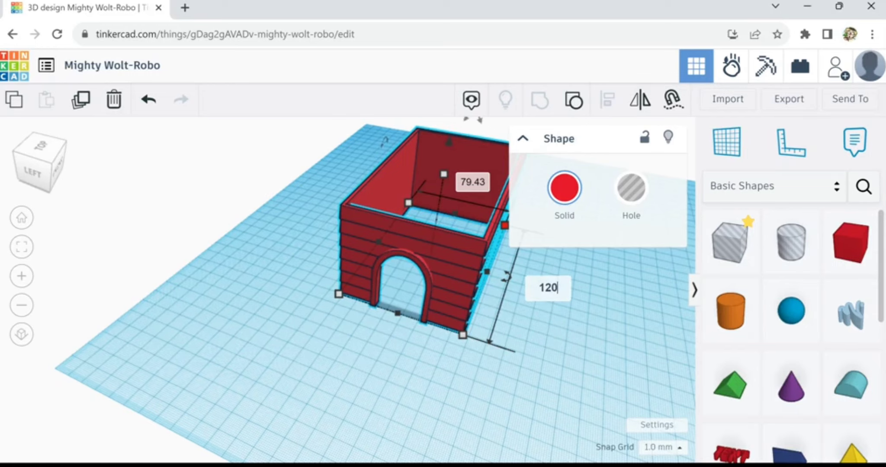
key(Return)
Step: Shorten the grouped house to a length of 100 mm
right_drag(564, 376, 468, 349)
scroll(462, 348, down, 5)
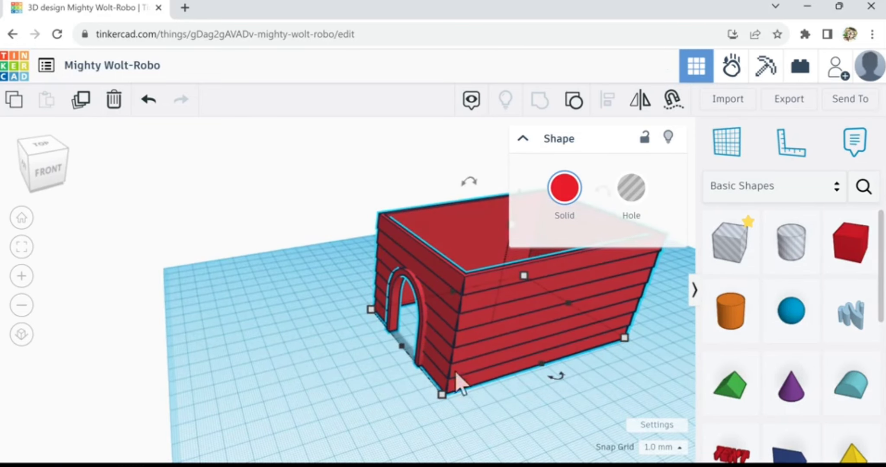
mouse_move(438, 402)
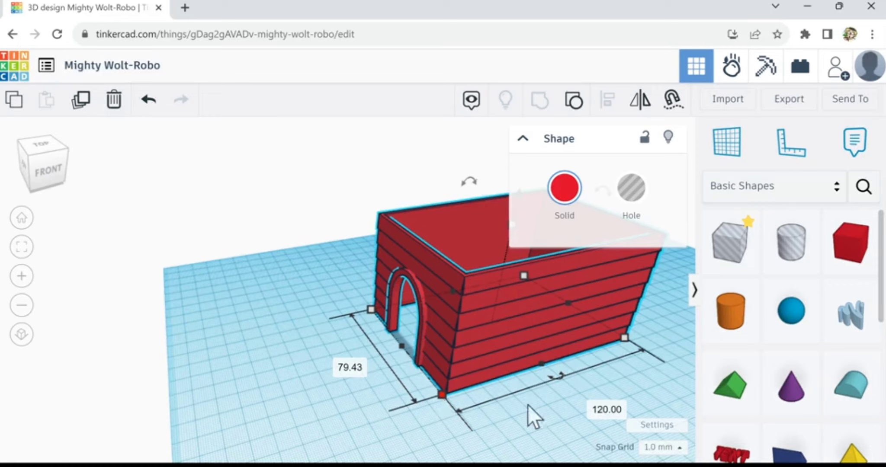
click(603, 407)
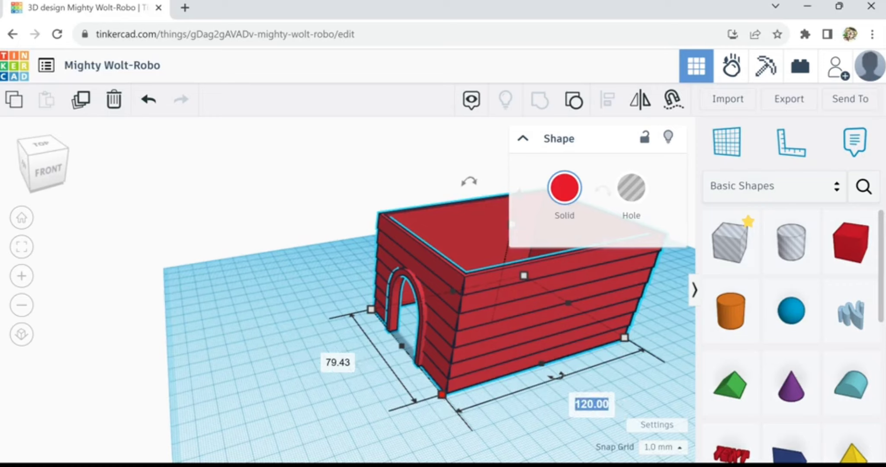
text(1)
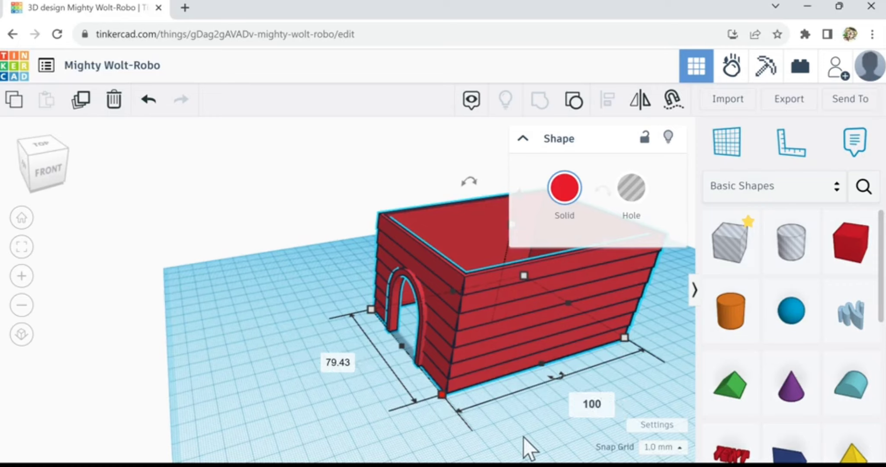
key(Return)
Step: Set the length of the grouped house to 110 mm
click(608, 405)
text(11)
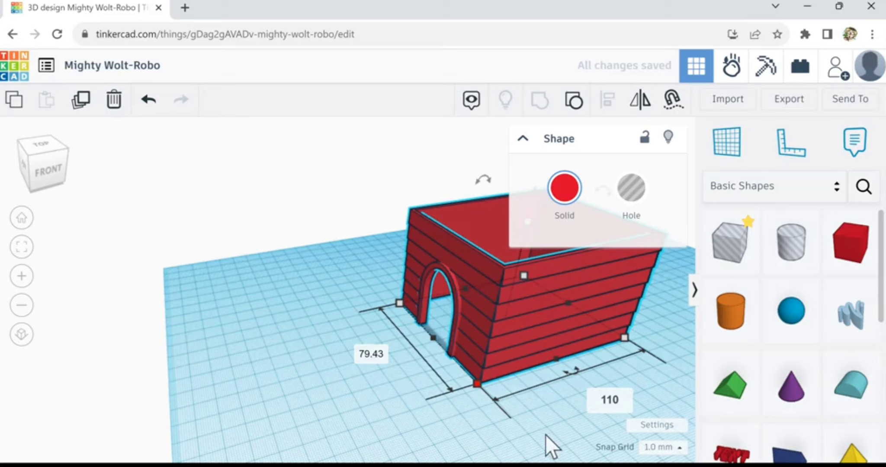
key(Return)
Step: Place a solid box on the workplane in front of the doorway and set its length to 110 mm
right_drag(437, 444, 560, 447)
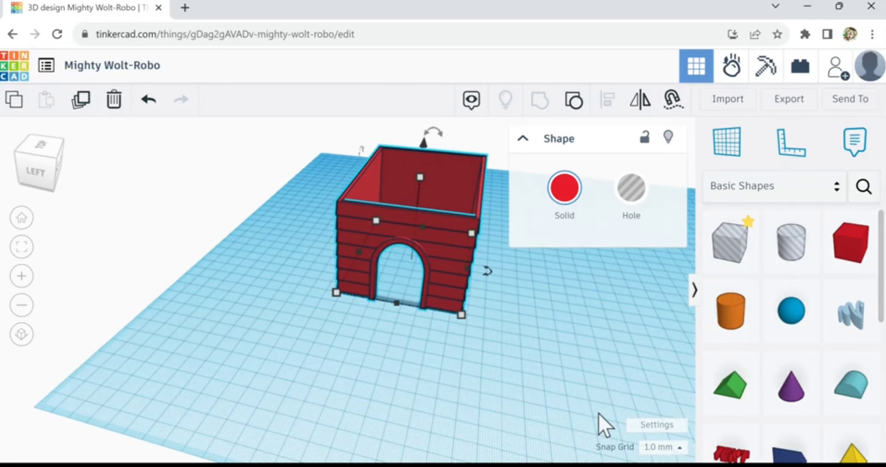
click(849, 256)
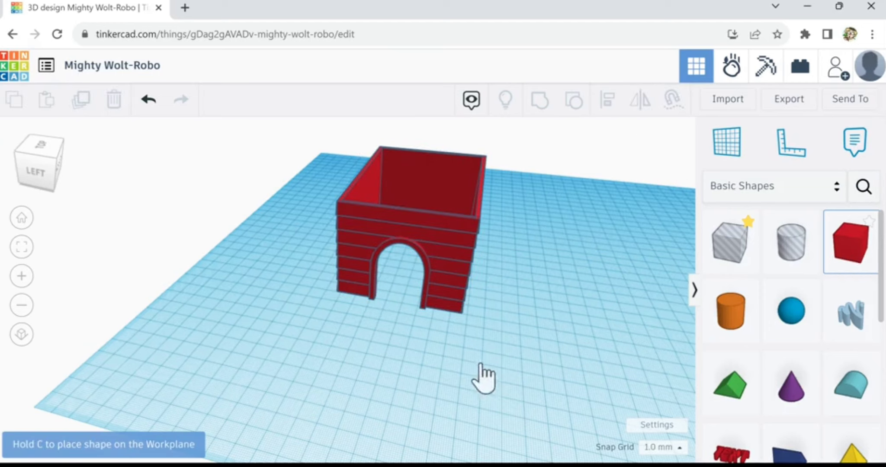
click(438, 365)
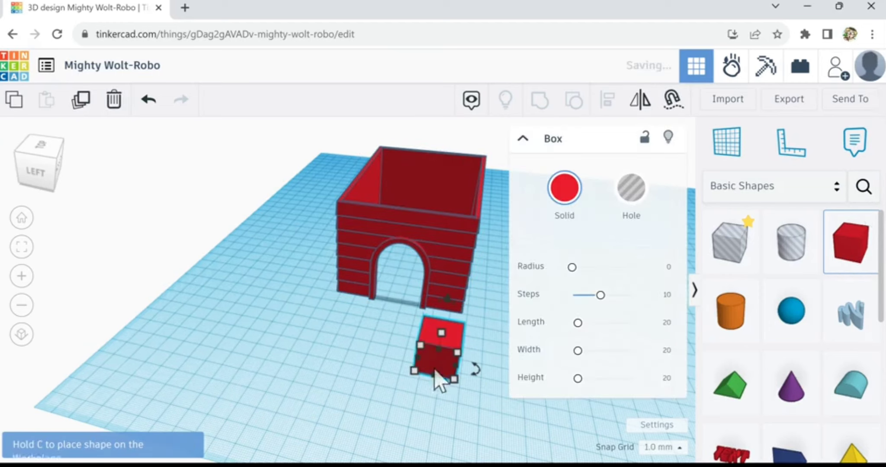
click(413, 371)
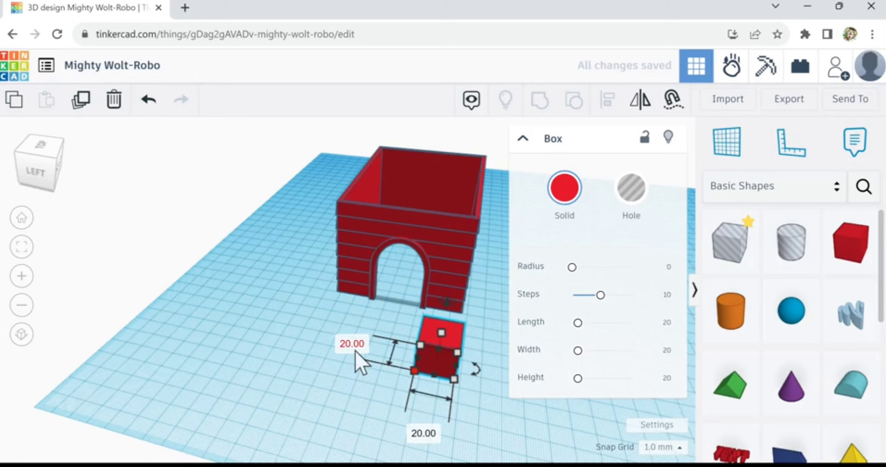
click(424, 433)
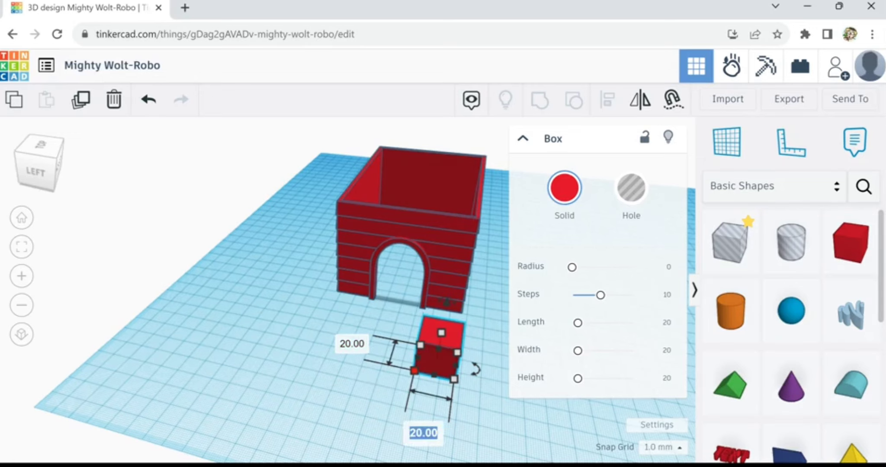
right_drag(473, 427, 361, 418)
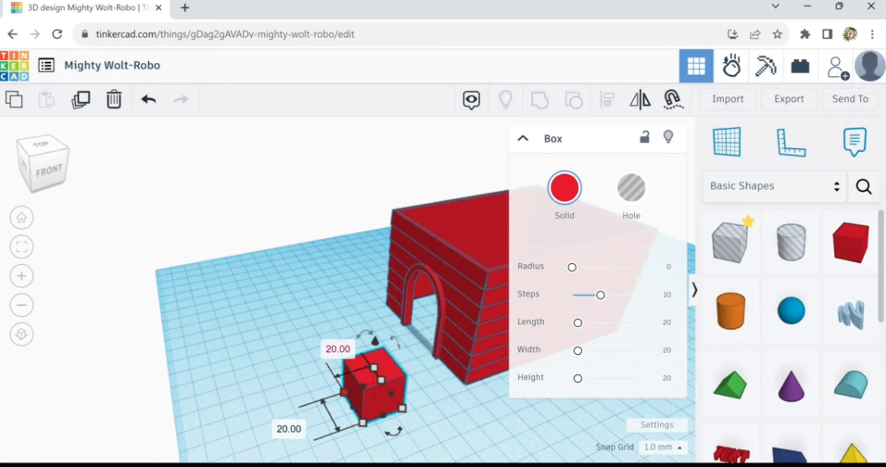
click(338, 348)
text(110)
key(Return)
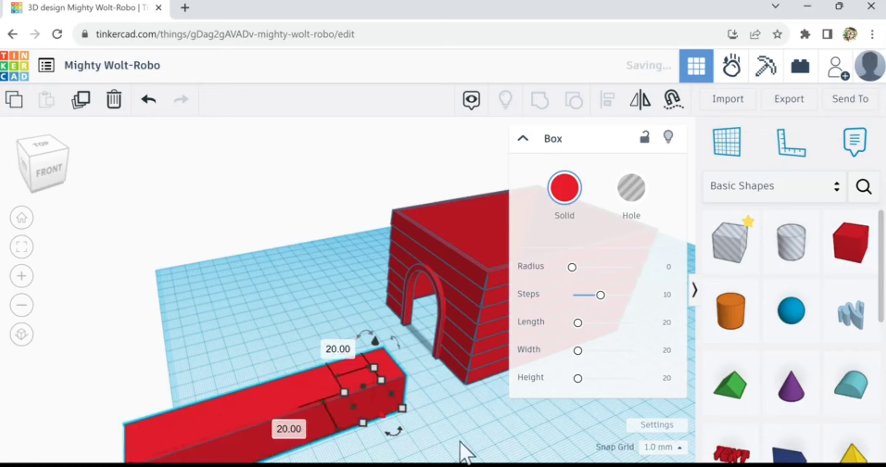
Step: Widen the long box and set its height to 1 mm to form a thin flat panel
click(444, 436)
click(285, 407)
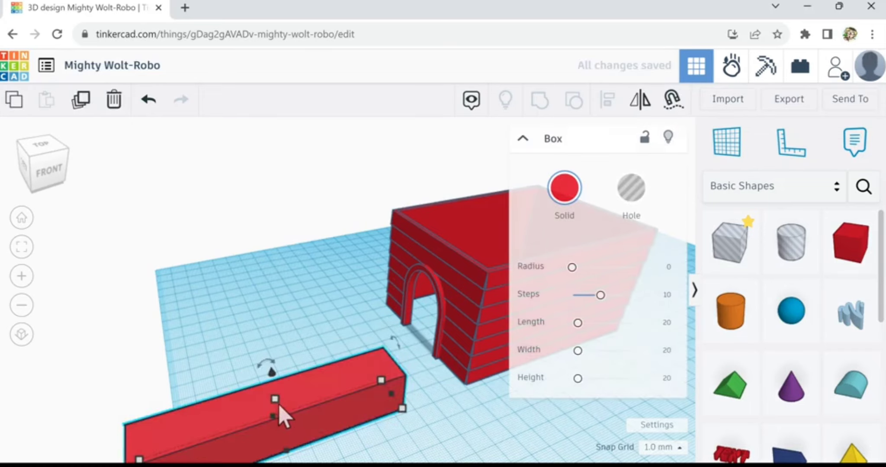
drag(276, 402, 262, 359)
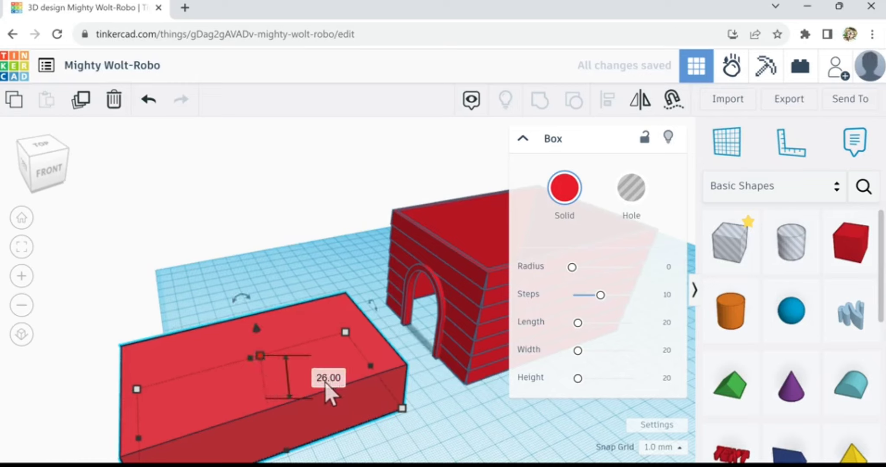
click(329, 378)
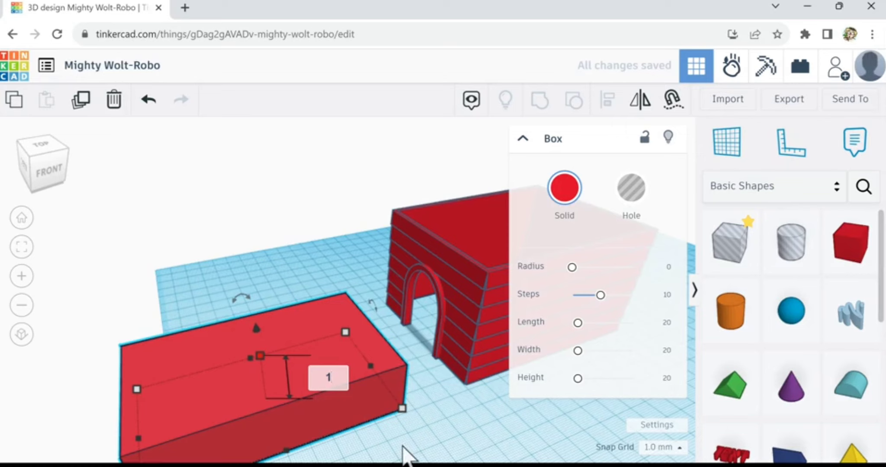
key(Return)
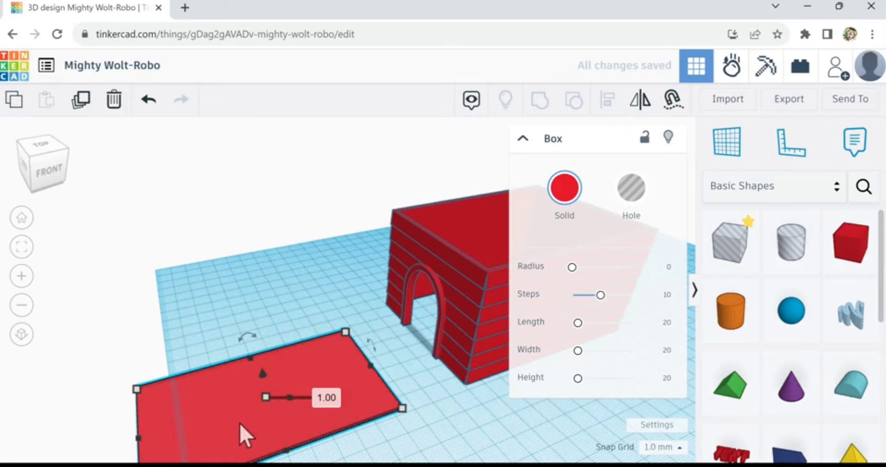
Step: Move the flat panel over the house's footprint and raise it until it clears the top of the walls
drag(239, 424, 511, 334)
right_drag(359, 394, 461, 386)
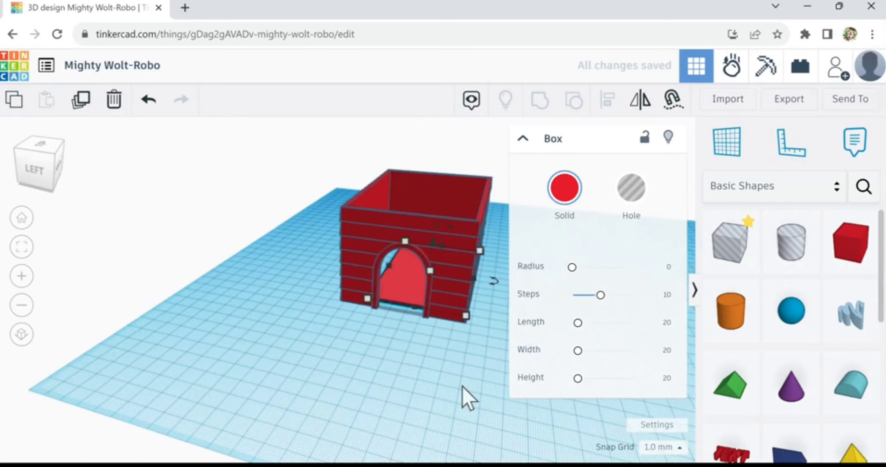
key(ctrl+Up)
key(ctrl+Up)
key(ctrl+Up)
key(ctrl+Up)
key(ctrl+Up)
key(ctrl+Up)
key(ctrl+Up)
key(ctrl+Up)
key(ctrl+Up)
key(ctrl+Up)
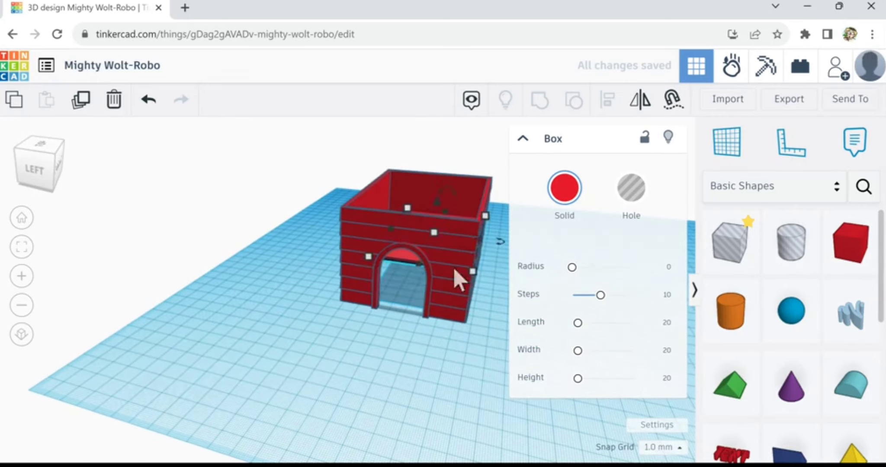
key(ctrl+Up)
key(ctrl+Up)
key(ctrl+Up)
key(ctrl+Up)
key(ctrl+Up)
key(ctrl+Up)
key(ctrl+Up)
key(ctrl+Up)
key(ctrl+Up)
key(ctrl+Up)
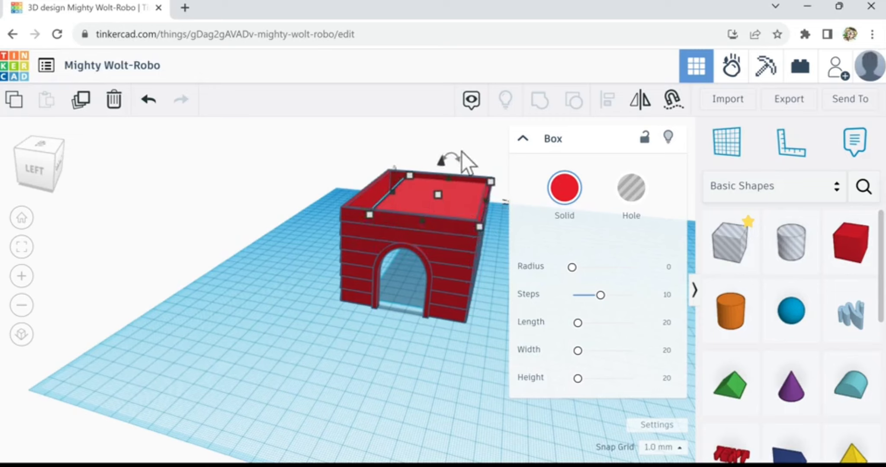
key(ctrl+Up)
key(ctrl+Up)
key(ctrl+Up)
key(ctrl+Up)
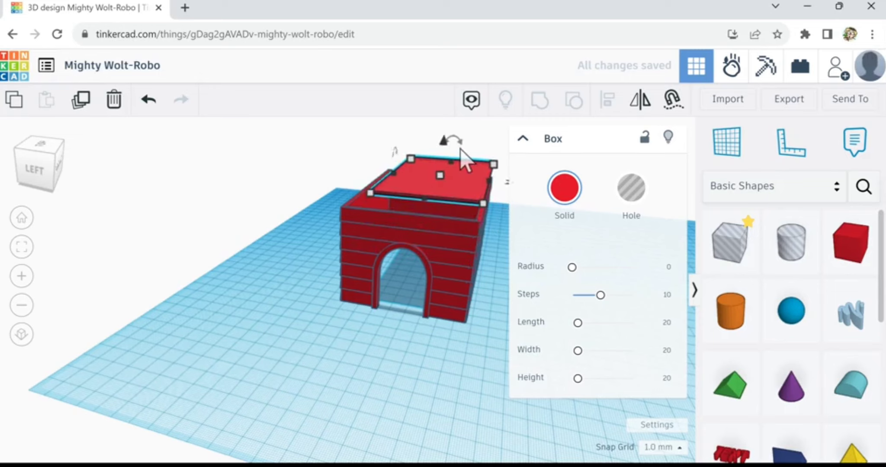
Step: Tilt the raised panel into a roof slope and shift it outward so its lower edge overhangs the side wall
drag(472, 144, 476, 150)
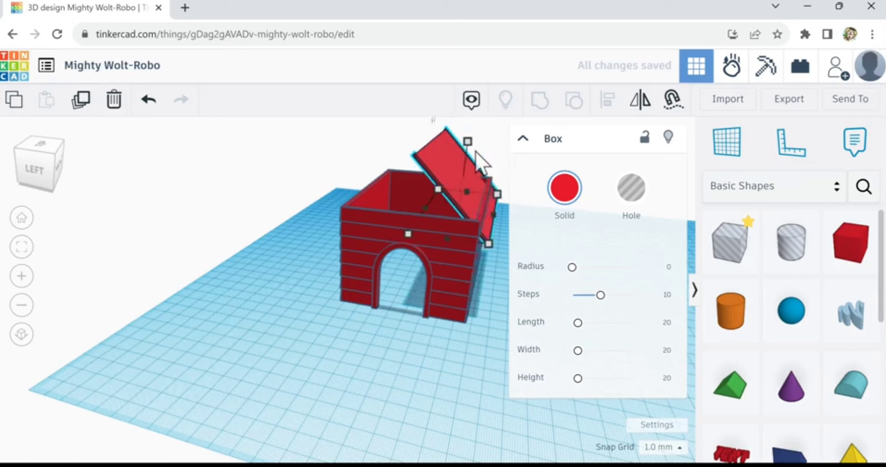
key(Right)
key(Right)
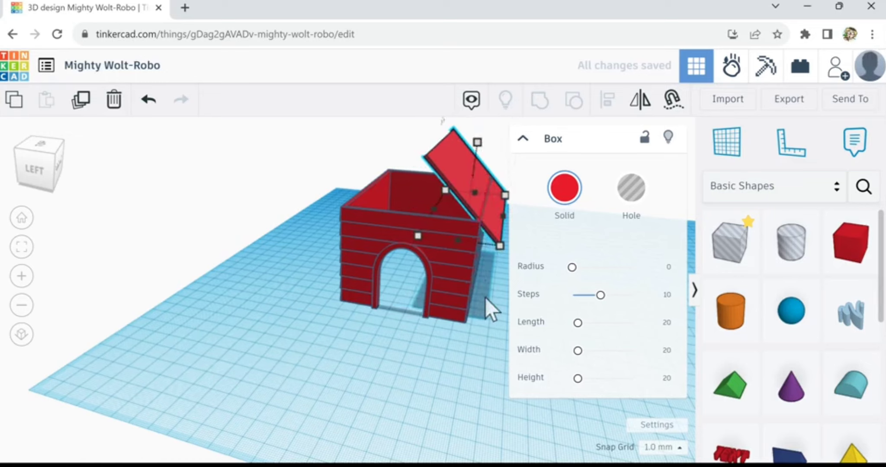
Step: Set the tilted roof panel's length to 130 mm and nudge it along the house to share the overhang between both ends
right_drag(478, 325, 294, 346)
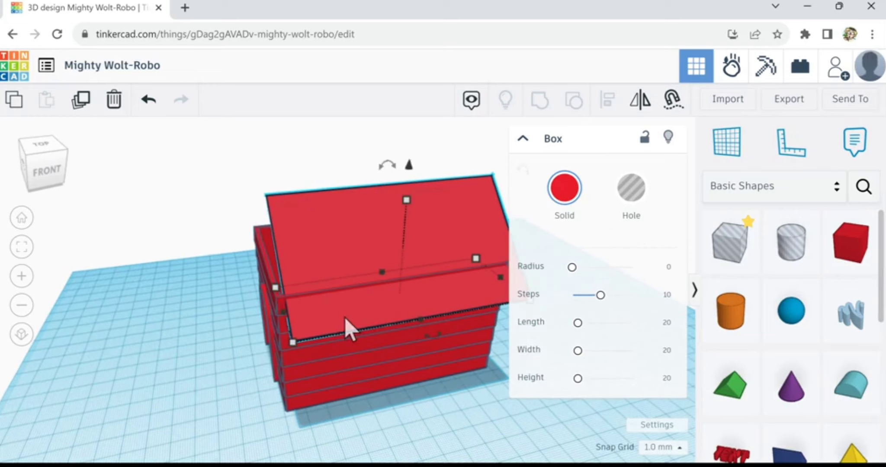
click(291, 343)
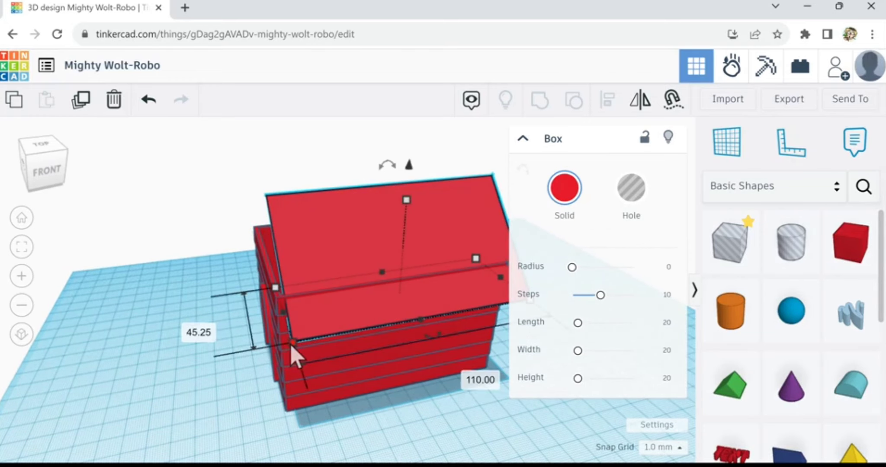
click(465, 379)
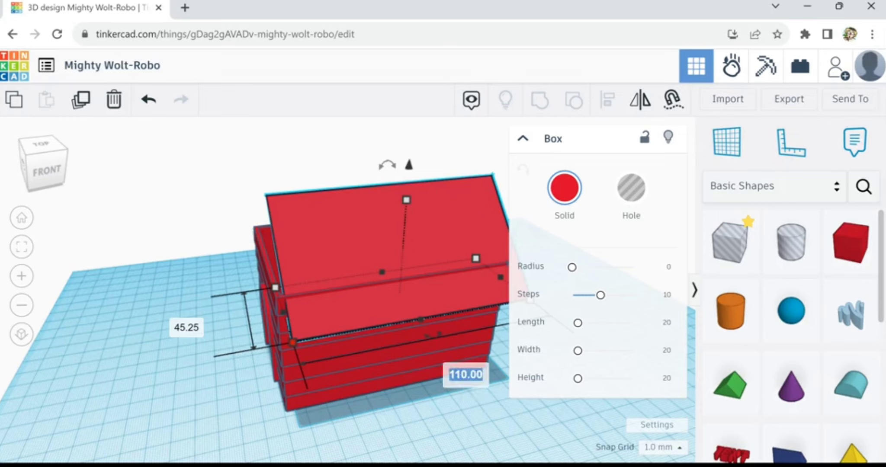
text(130)
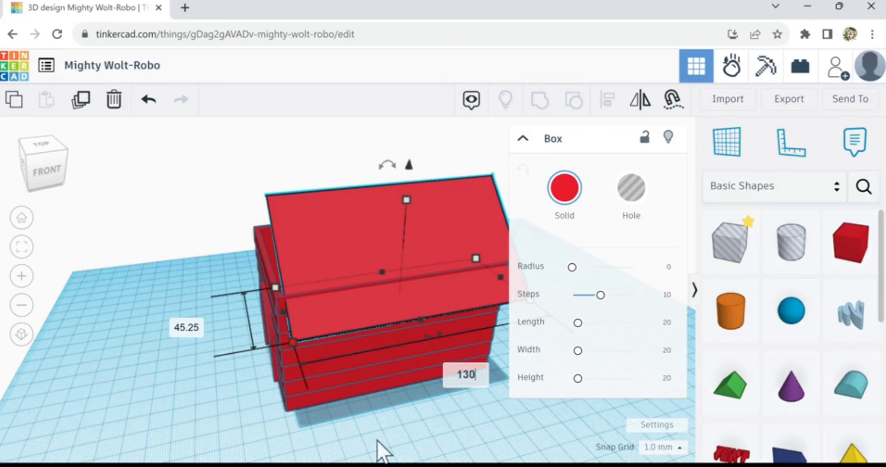
key(Return)
key(Right)
key(Right)
key(Right)
key(Right)
key(Right)
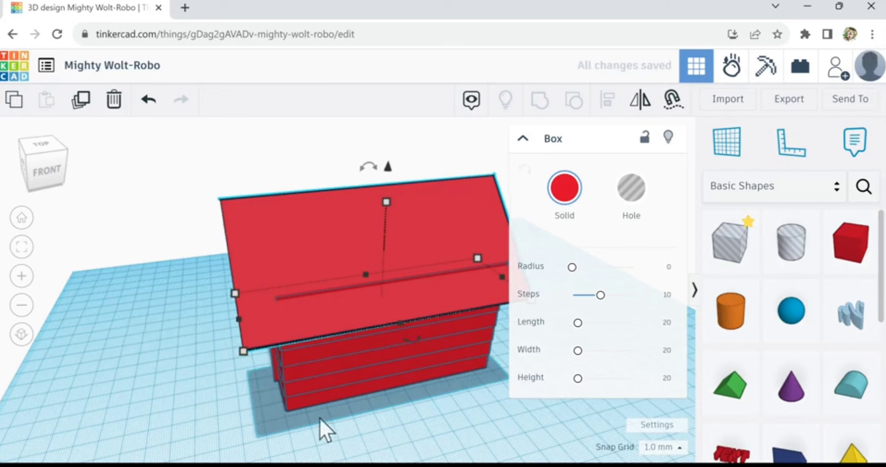
right_drag(182, 376, 339, 362)
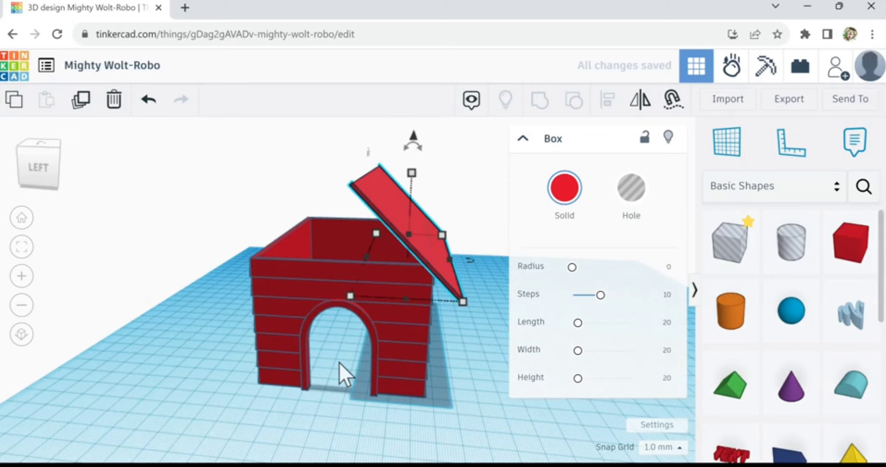
mouse_move(320, 415)
right_down()
mouse_move(333, 407)
mouse_move(316, 408)
mouse_move(307, 423)
right_up()
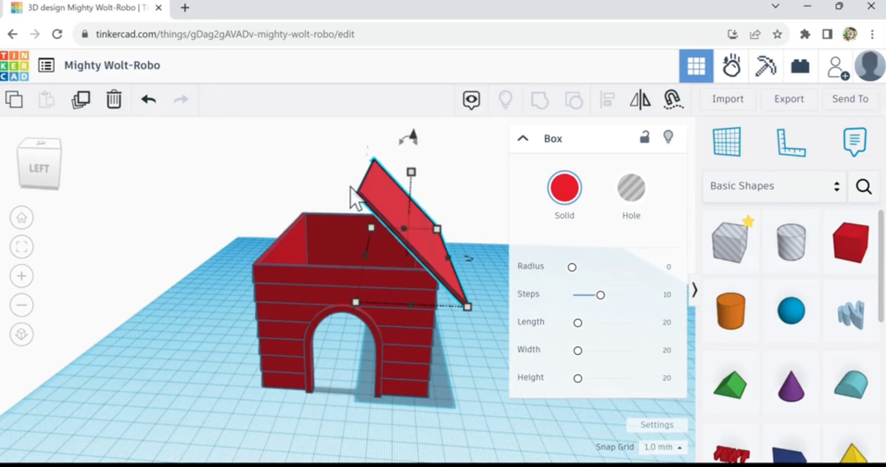
Step: Undo the roof panel's resizing, tilting, lifting and placement over the house
click(148, 101)
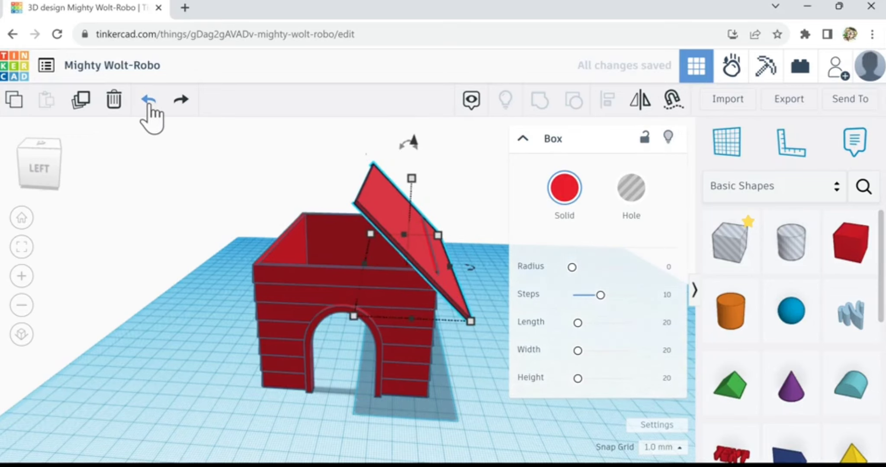
click(148, 101)
click(148, 102)
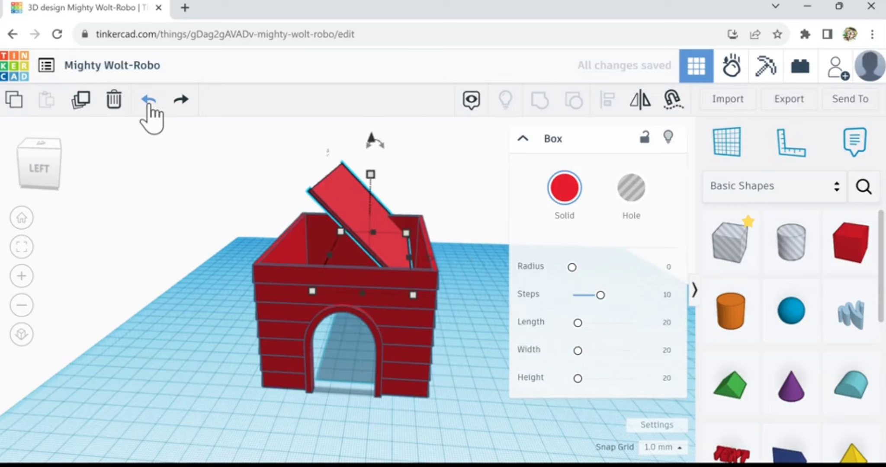
click(148, 101)
click(148, 101)
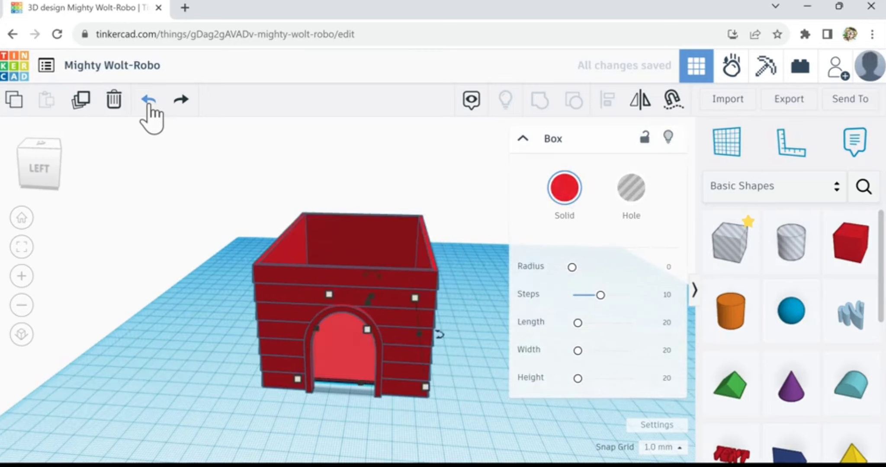
click(148, 102)
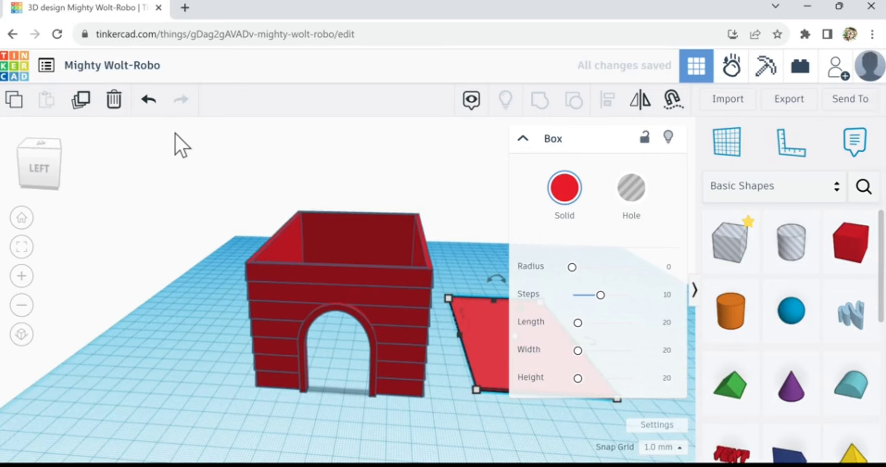
Step: Set the length of the flat panel beside the house to 130 mm
key(f)
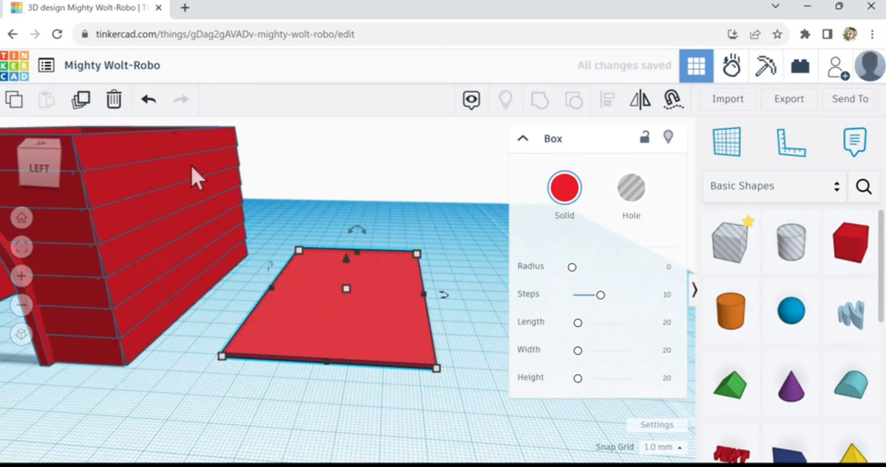
right_drag(466, 408, 261, 430)
click(195, 357)
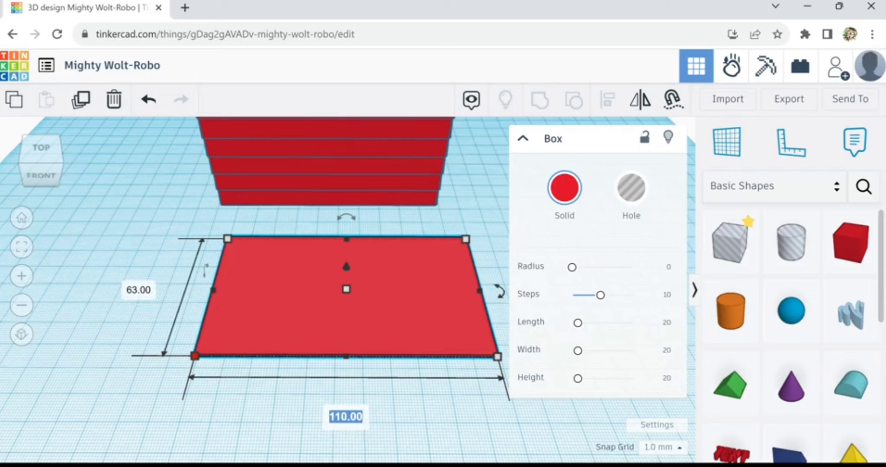
text(130)
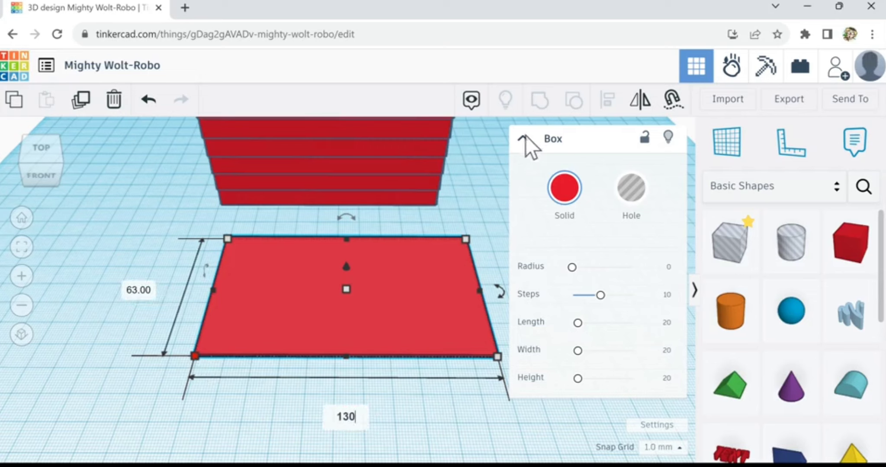
click(525, 144)
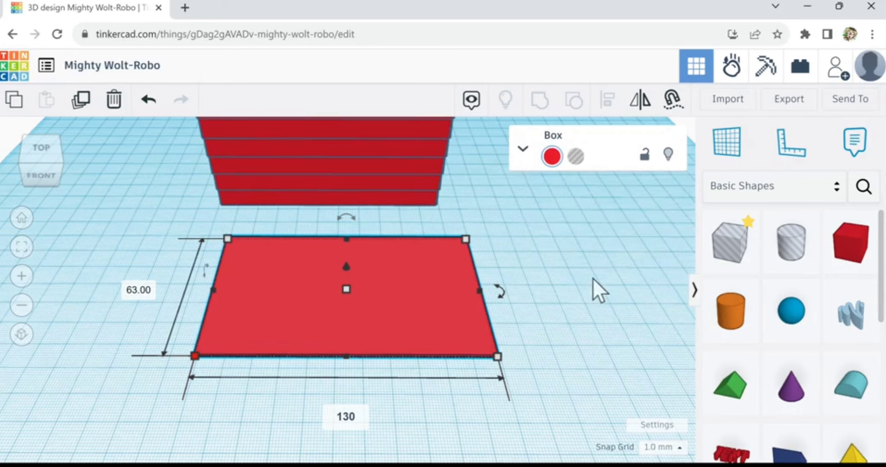
key(Return)
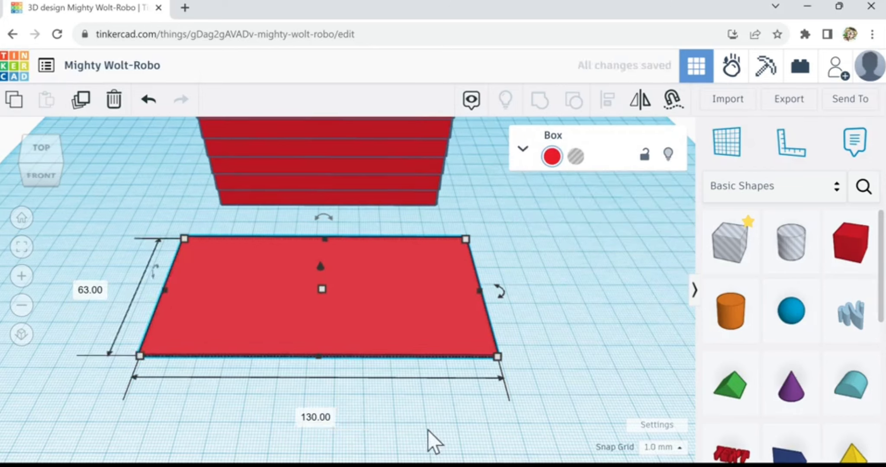
Step: Set the flat panel's width to 70 mm
click(419, 433)
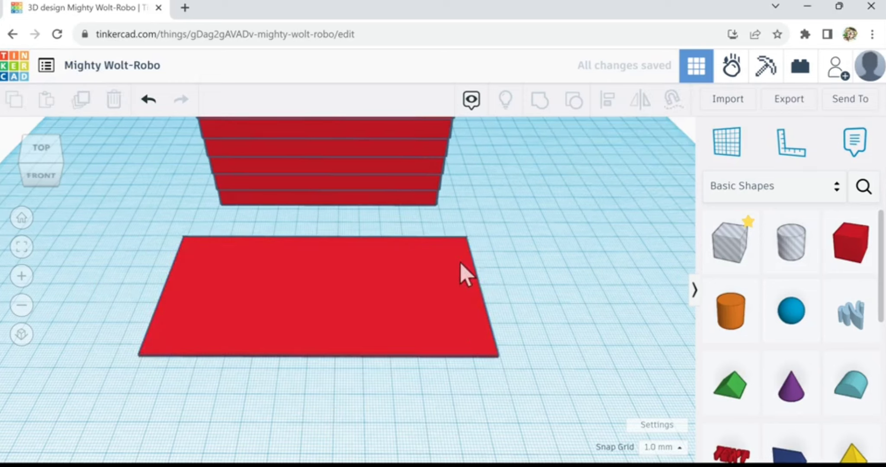
click(469, 243)
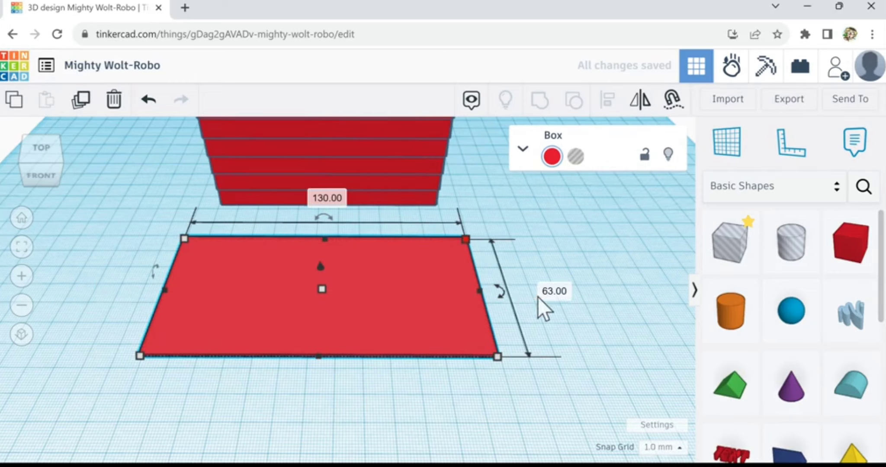
text(70)
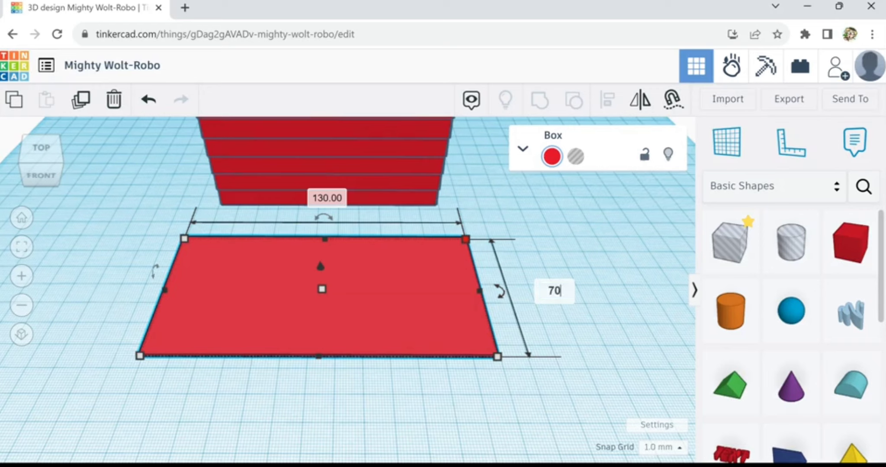
key(Return)
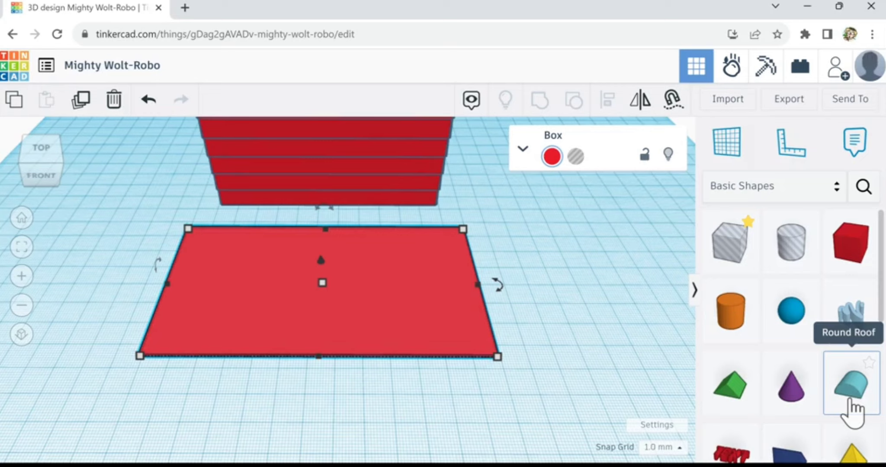
Step: Place a Round Roof shape on the workplane beside the short end of the flat panel and raise it off the workplane
drag(849, 396, 549, 343)
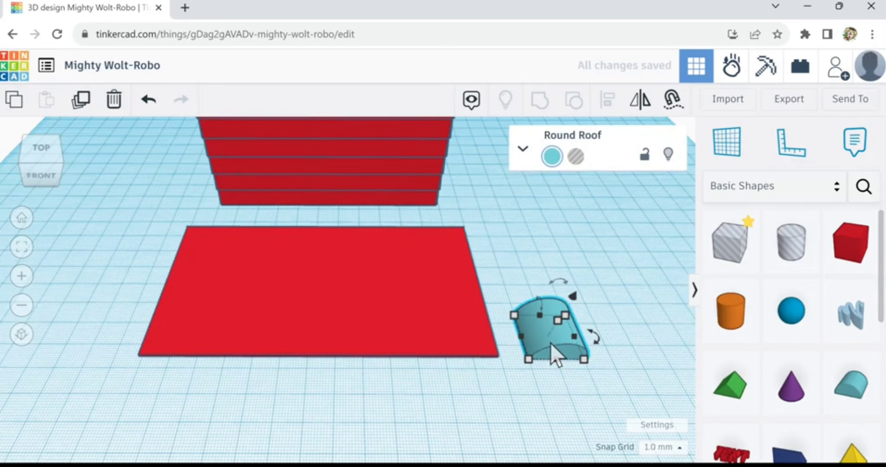
key(ctrl+Up)
key(ctrl+Up)
key(ctrl+Up)
key(ctrl+Up)
key(ctrl+Up)
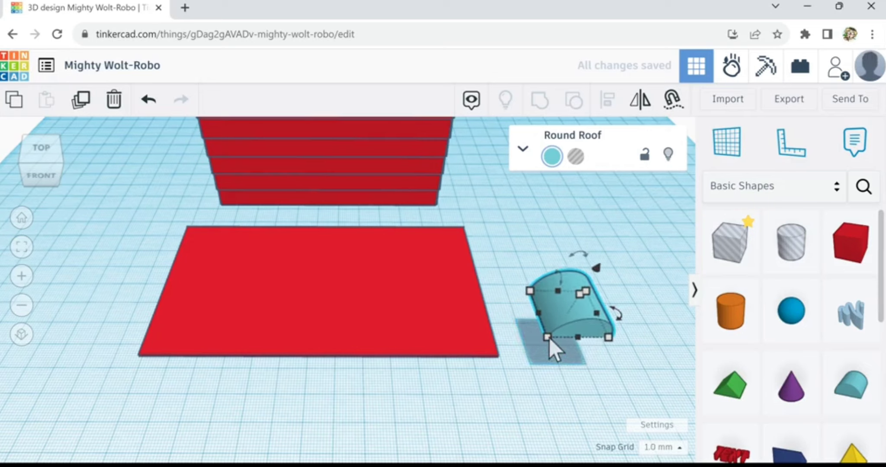
Step: Place a solid box on the workplane beneath the raised round roof
mouse_move(534, 335)
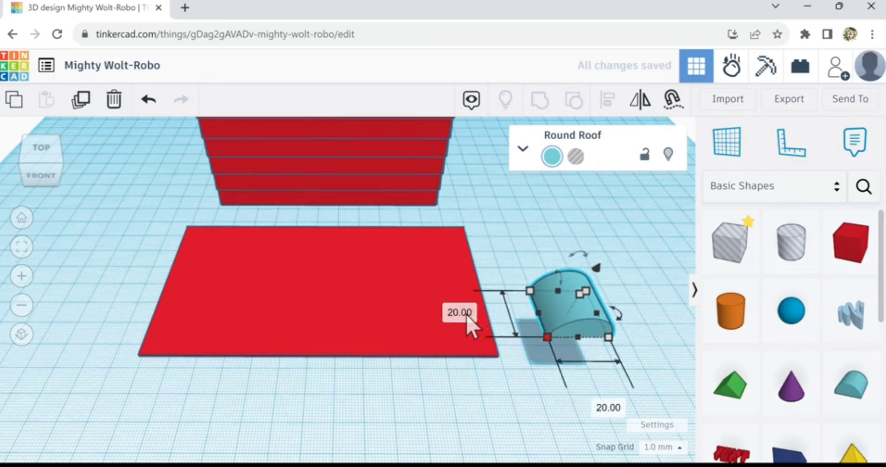
click(848, 256)
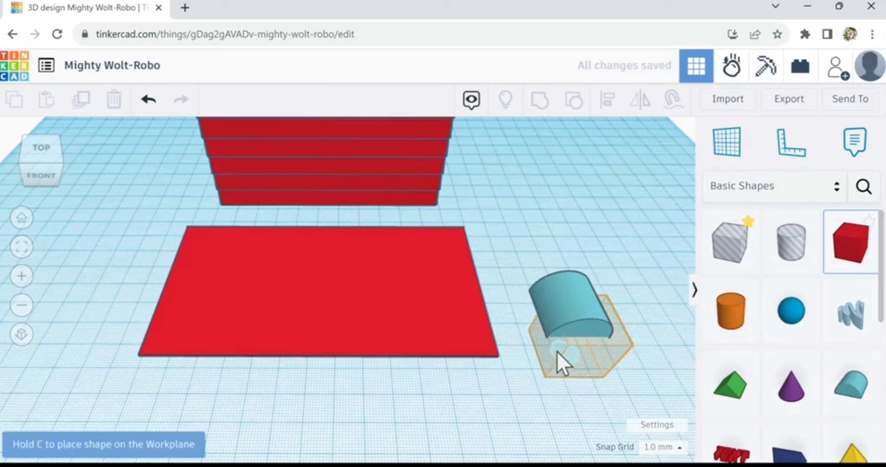
click(543, 347)
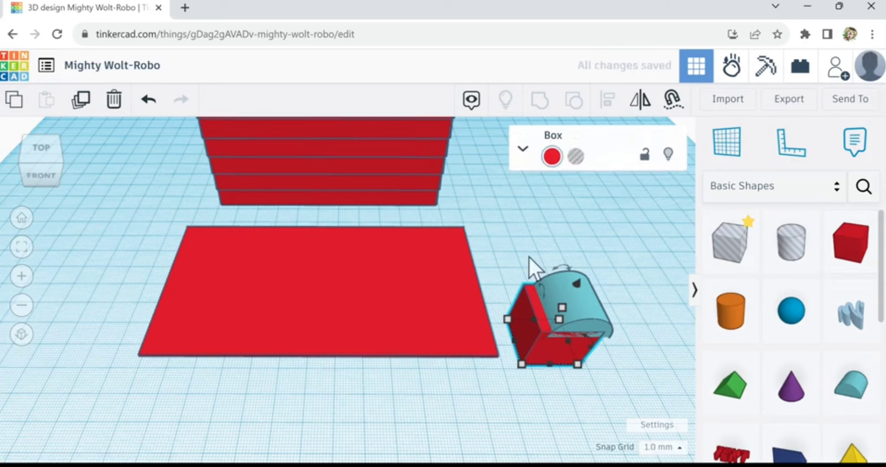
Step: Align the box and the round roof on their centres across their width
shift+click(569, 281)
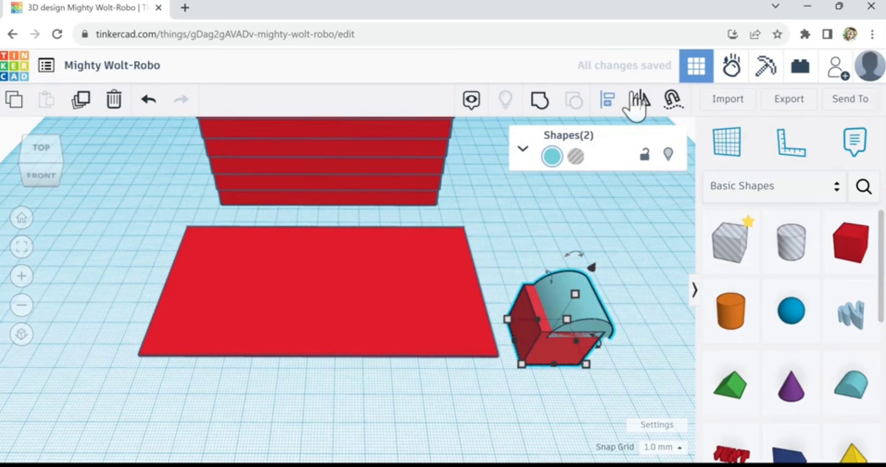
click(607, 101)
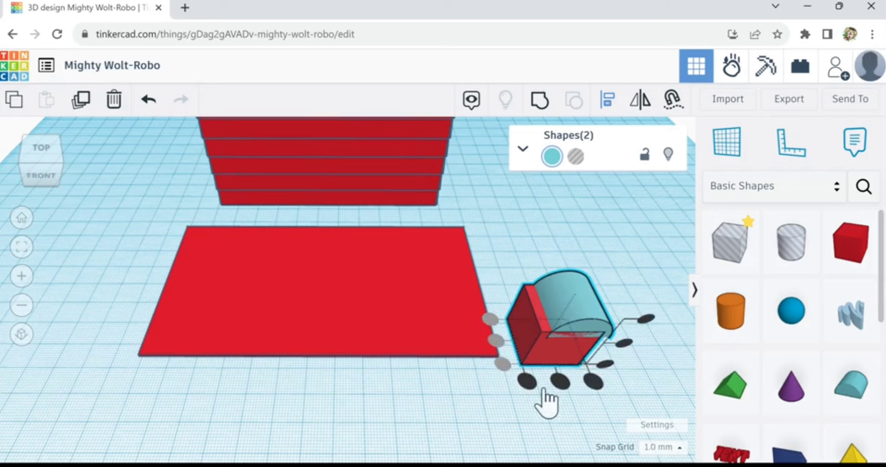
click(561, 384)
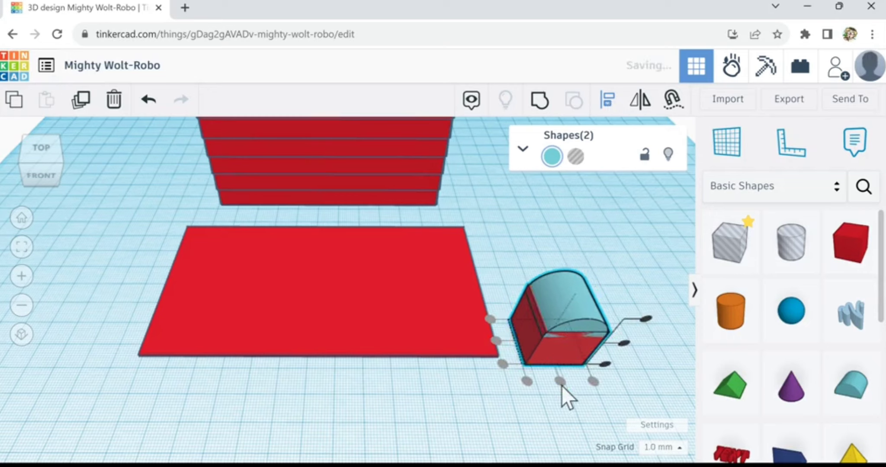
click(546, 411)
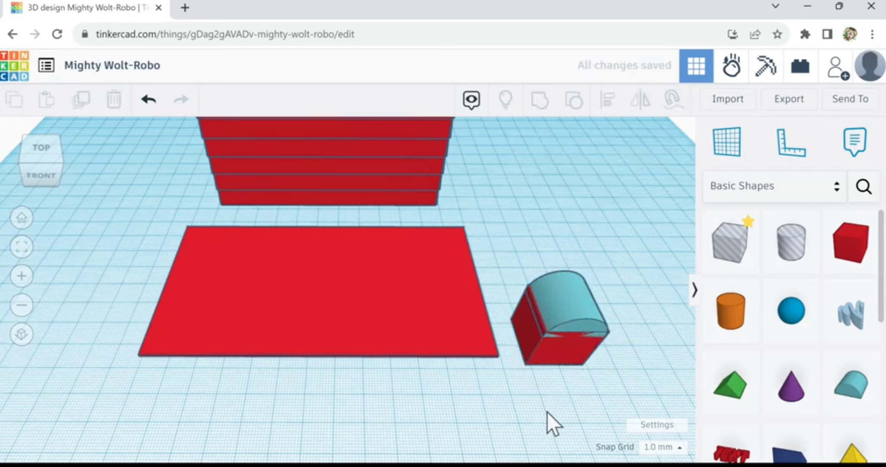
Step: Group the round roof and the box beneath it into one arched shape
click(568, 318)
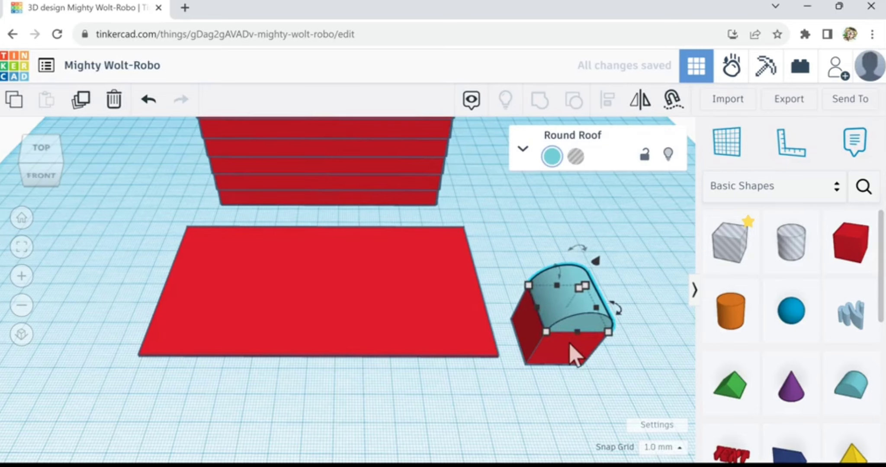
scroll(576, 356, up, 2)
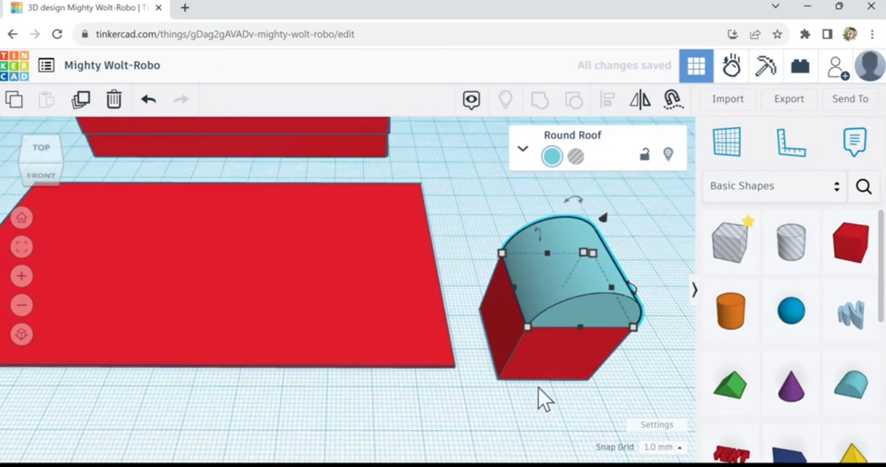
right_drag(538, 387, 506, 389)
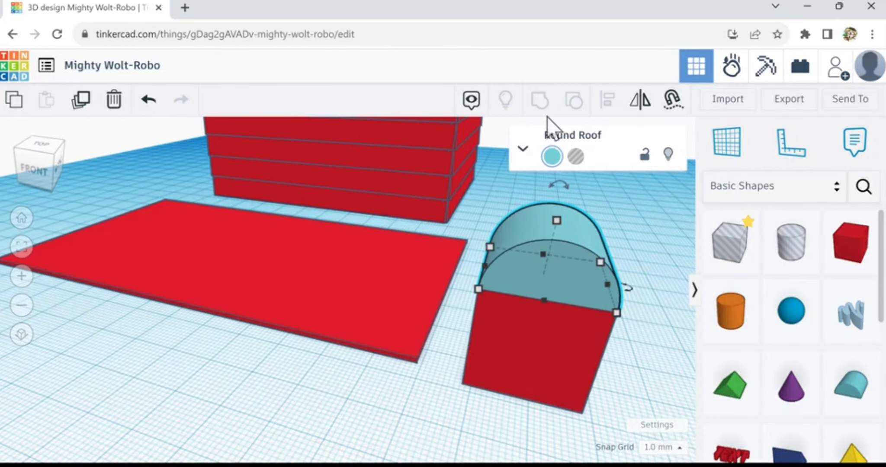
shift+click(525, 312)
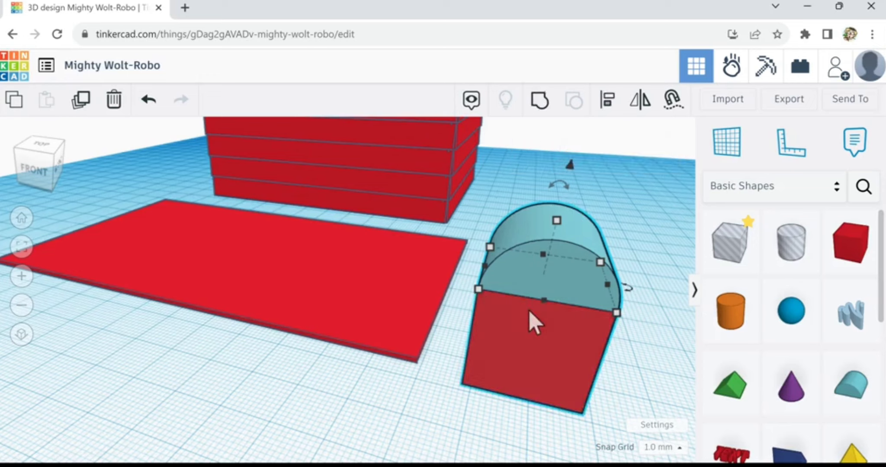
click(545, 109)
Step: Move the grouped arched shape to the corner of the flat panel and rotate it to lie on its flat arched face
right_drag(644, 303, 403, 346)
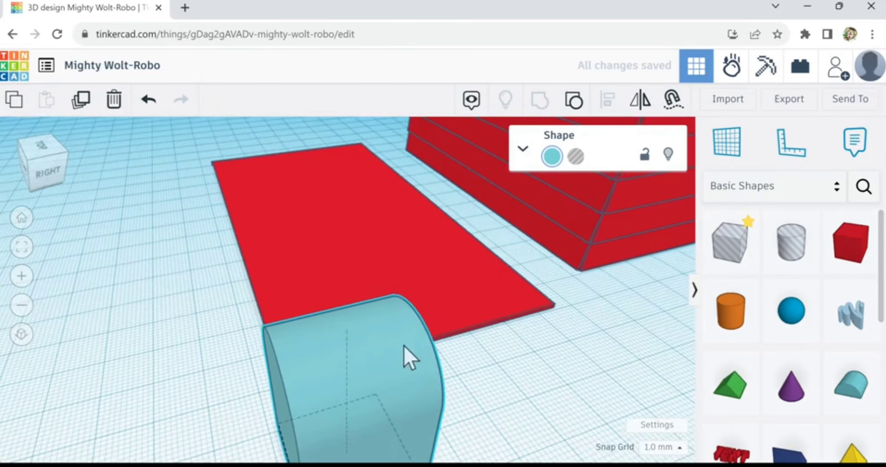
drag(378, 370, 335, 253)
mouse_move(337, 206)
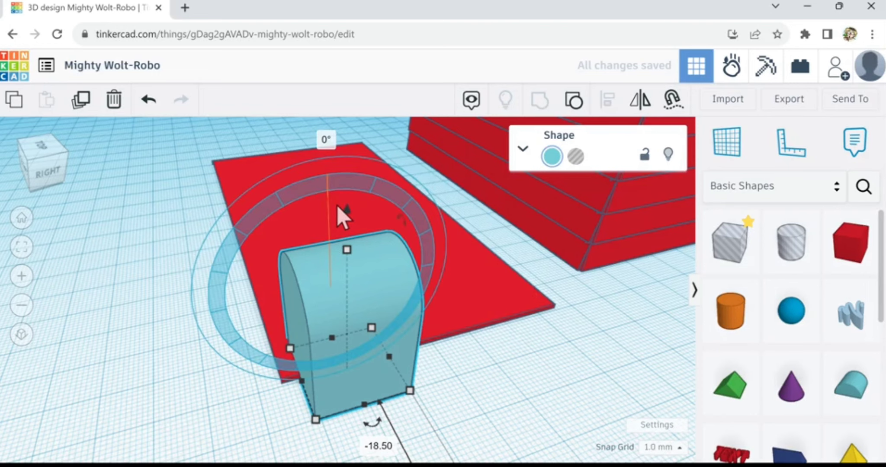
drag(338, 212, 261, 305)
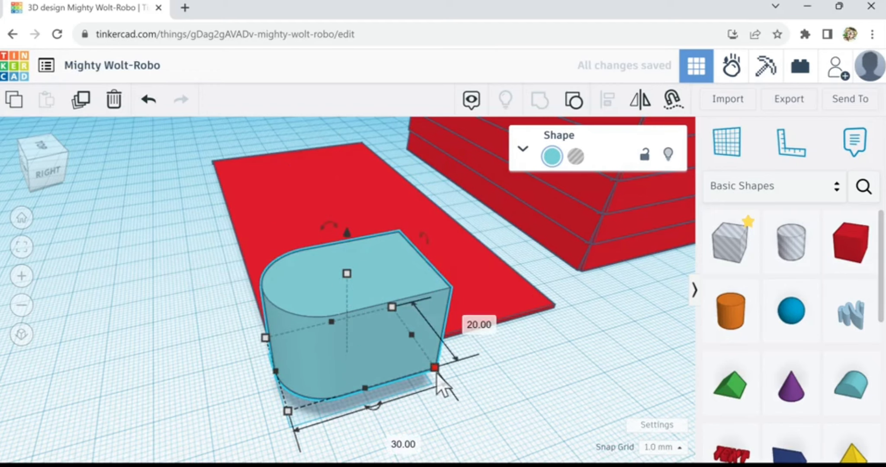
Step: Scale the arched shape down proportionally to about 13 by 19.5 mm
drag(427, 369, 345, 333)
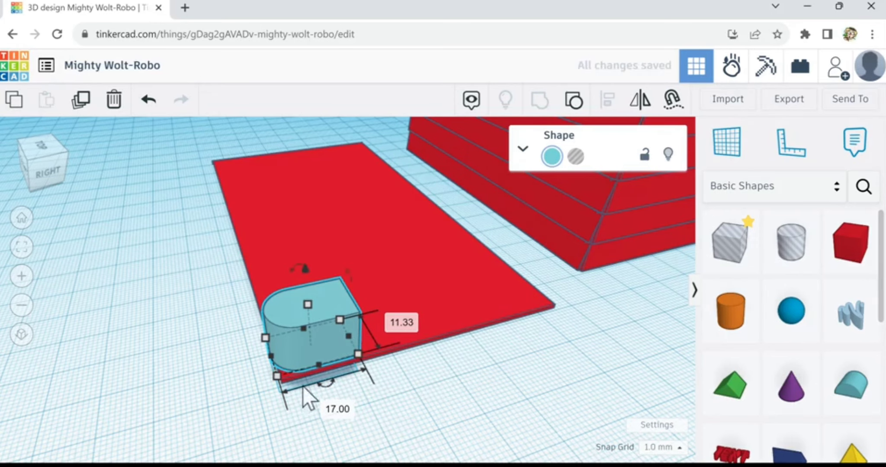
right_drag(303, 386, 398, 354)
mouse_move(396, 345)
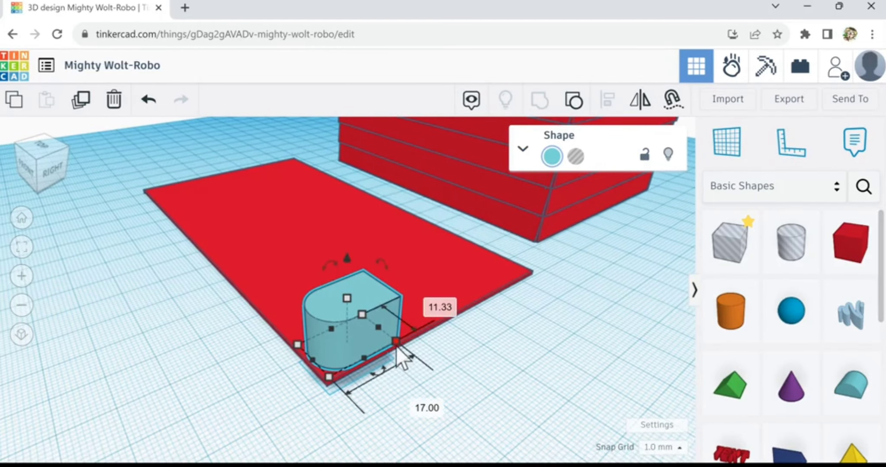
drag(400, 348, 401, 349)
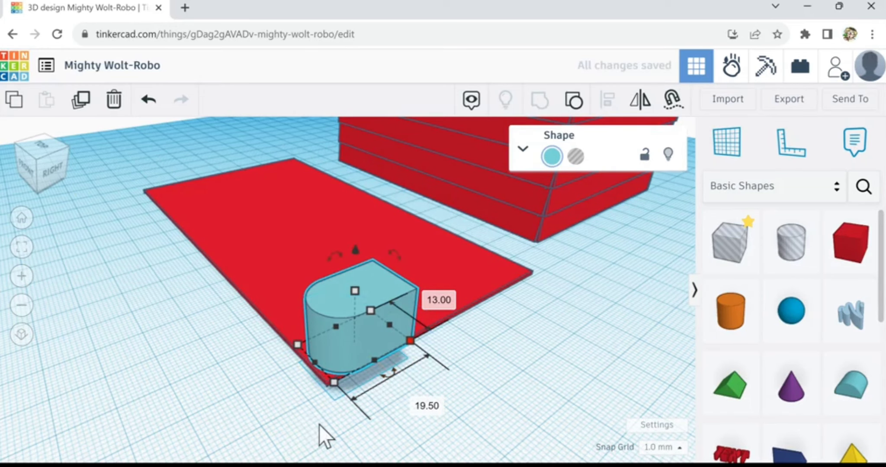
Step: Nudge the arched shape over the panel's corner and reduce its height to make a thin shingle
right_drag(319, 424, 333, 422)
key(Left)
key(Left)
key(Left)
key(Left)
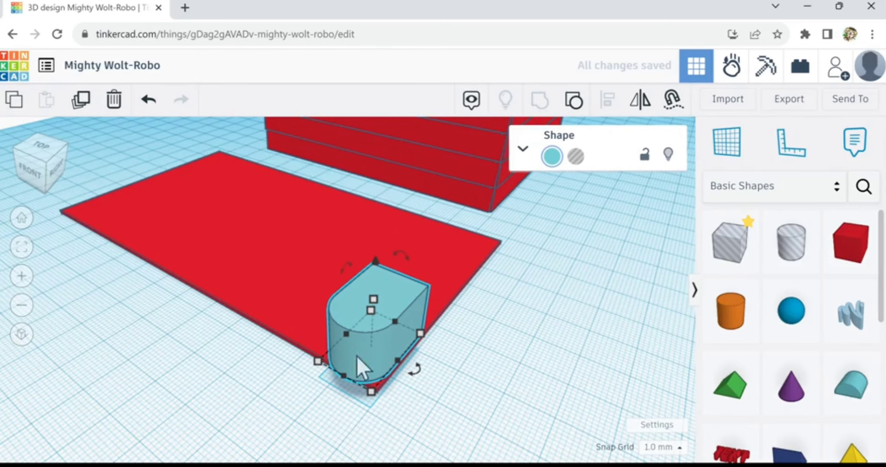
drag(373, 310, 369, 349)
Step: Position the thin shingle on the panel's corner, with its rounded end overhanging the long edge and its side near the short edge
right_drag(398, 386, 329, 376)
key(Right)
key(Right)
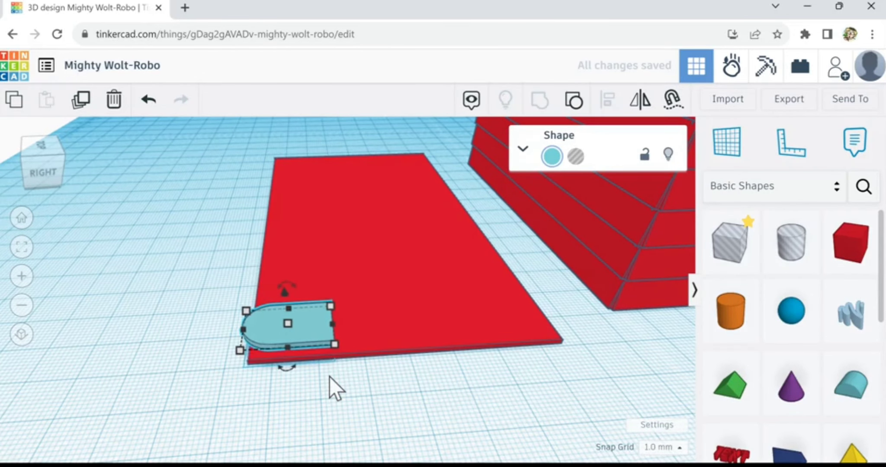
key(Down)
drag(269, 377, 272, 366)
scroll(272, 367, up, 5)
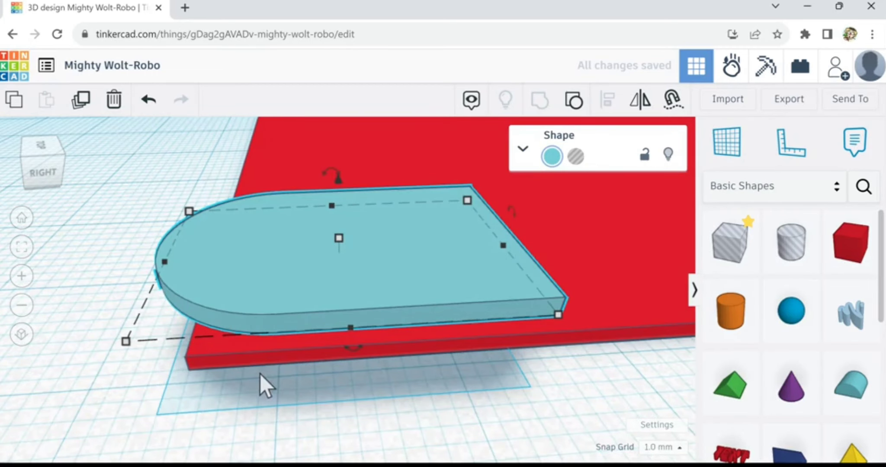
key(Down)
key(Down)
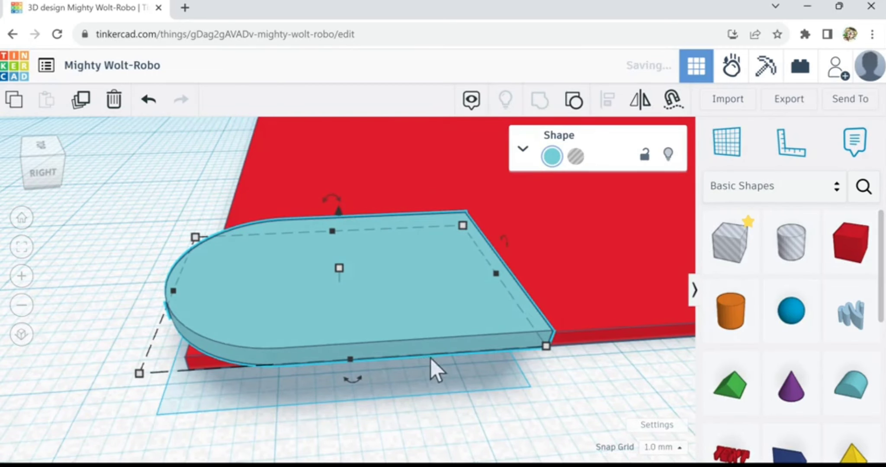
key(Up)
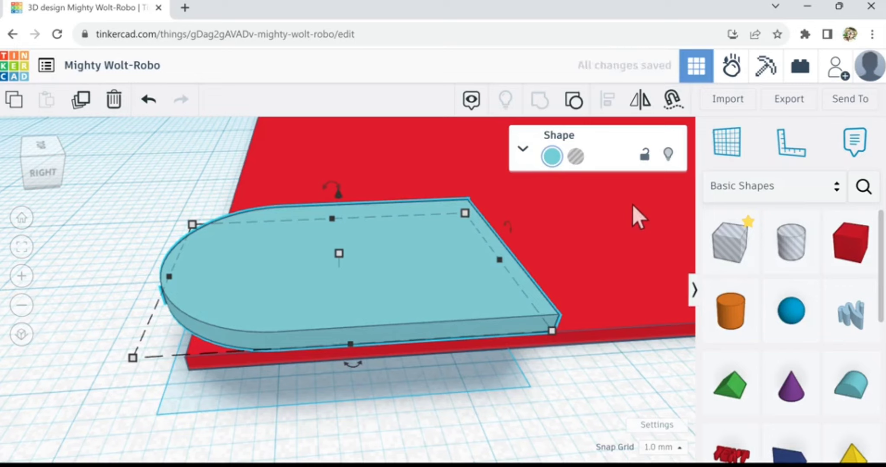
Step: Turn the shingle into a hole and nudge it until its straight side lines up with the panel's short edge
click(576, 156)
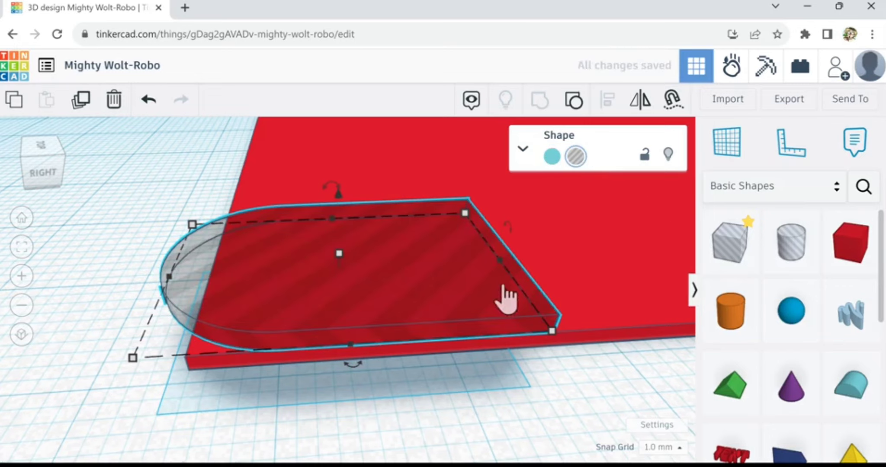
key(Down)
key(Down)
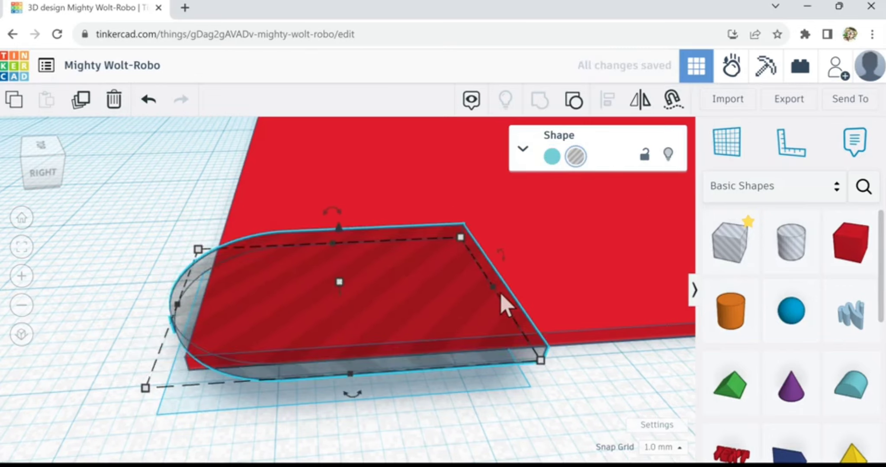
key(Down)
key(Down)
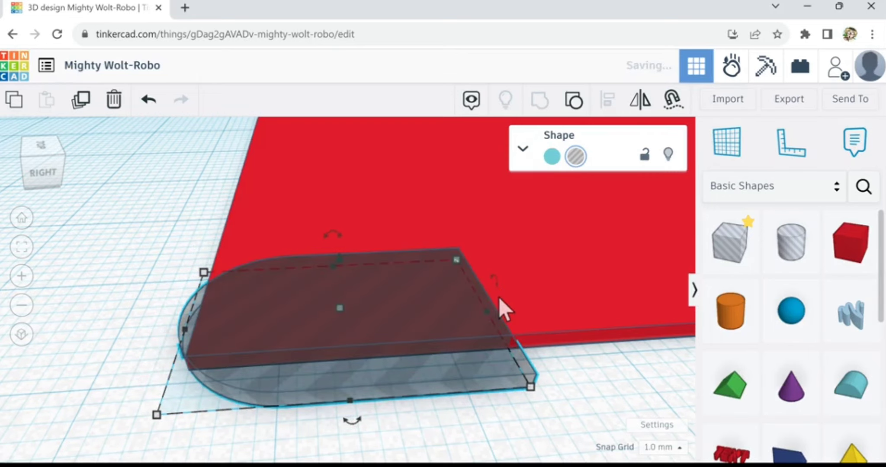
key(Up)
key(Up)
key(Up)
key(Up)
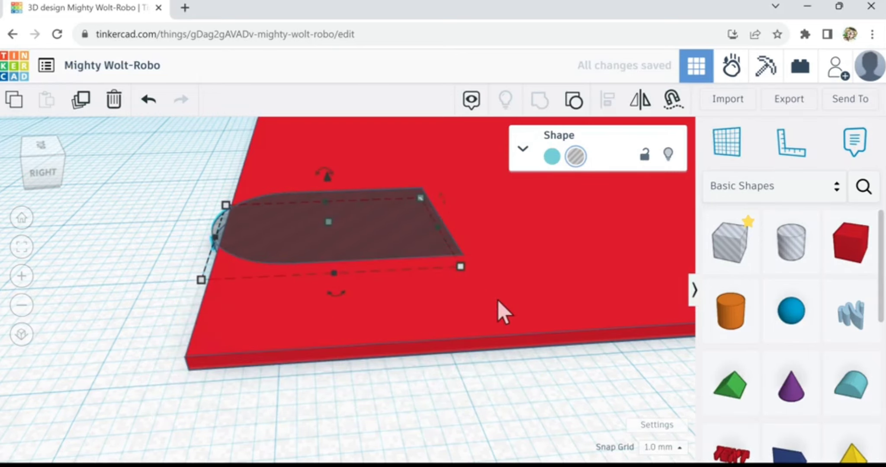
key(Down)
key(Down)
key(Down)
key(Down)
key(Down)
key(Down)
key(Down)
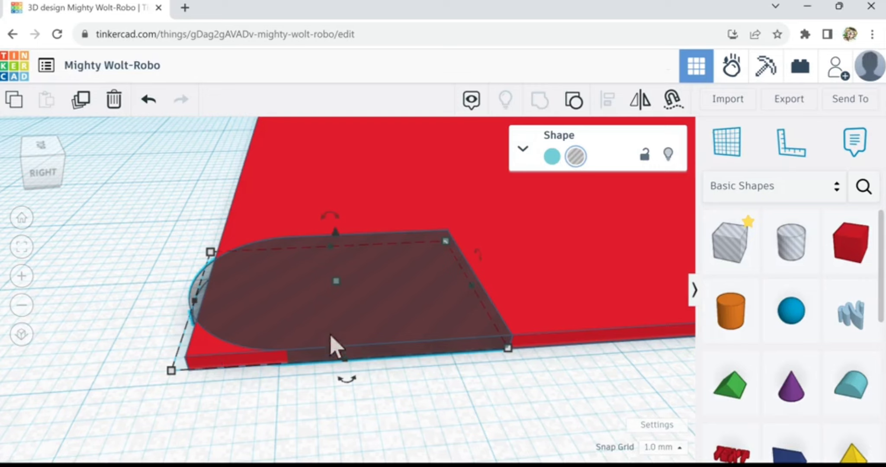
Step: Set the snap grid to 0.1 mm and raise the shingle slightly through the panel's surface
click(681, 449)
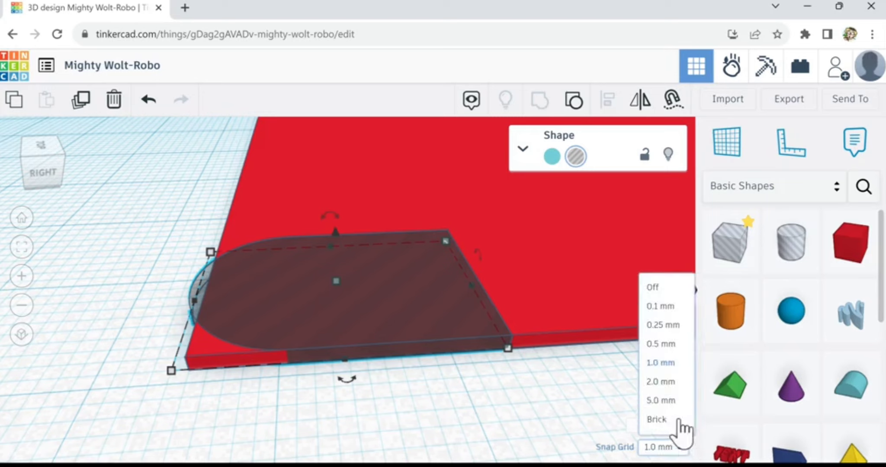
click(663, 307)
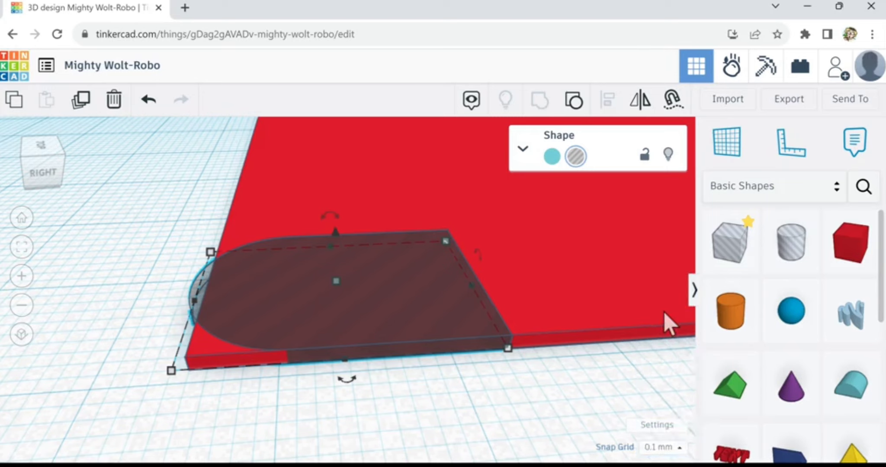
key(ctrl+Up)
key(ctrl+Up)
key(ctrl+Up)
key(ctrl+Up)
key(ctrl+Up)
key(ctrl+Up)
key(ctrl+Up)
key(ctrl+Up)
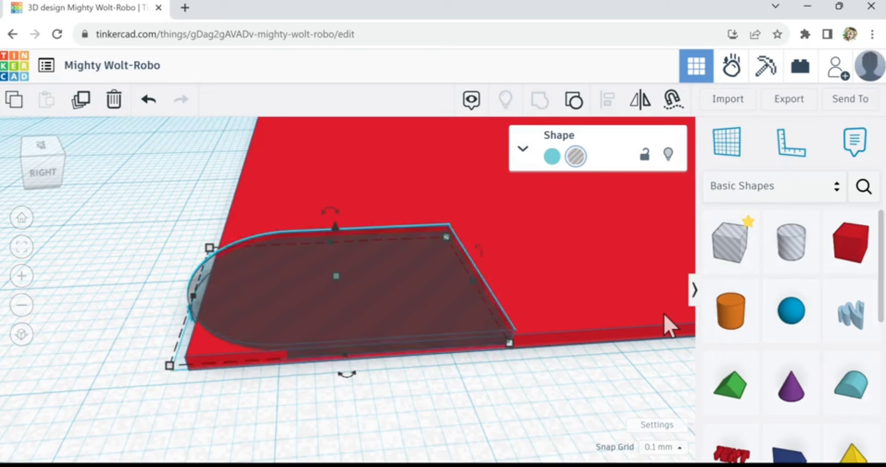
key(ctrl+Up)
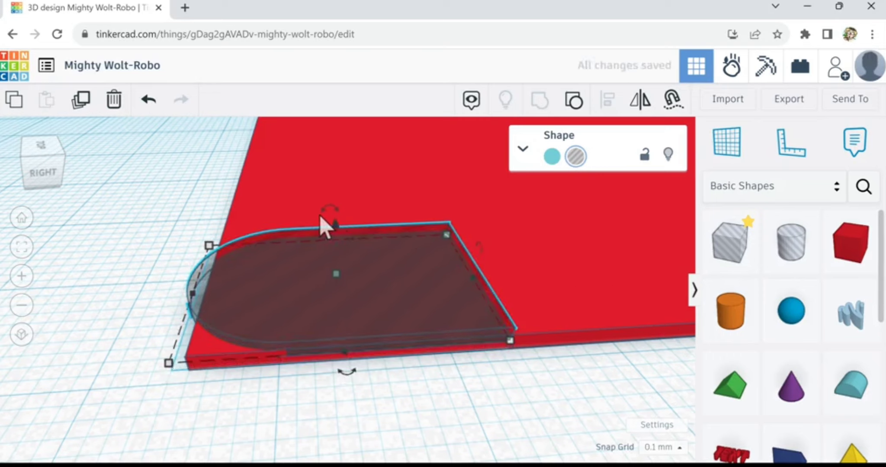
Step: Tilt the shingle by -2° along its length
drag(324, 215, 320, 211)
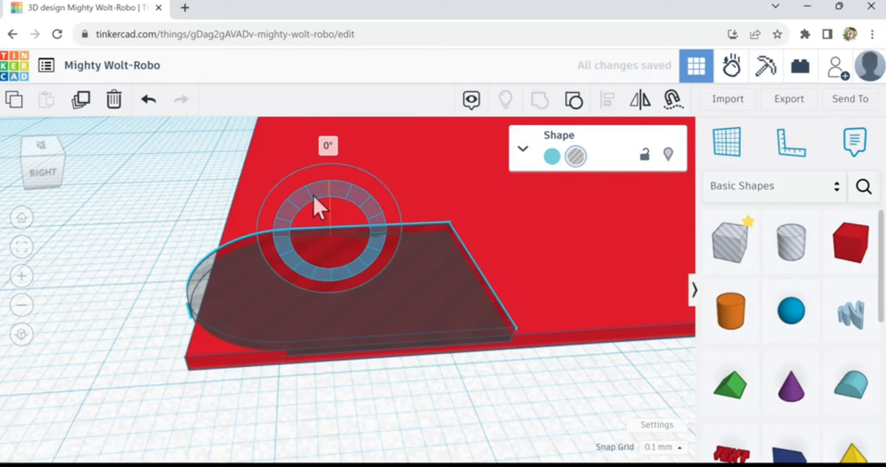
drag(301, 161, 324, 149)
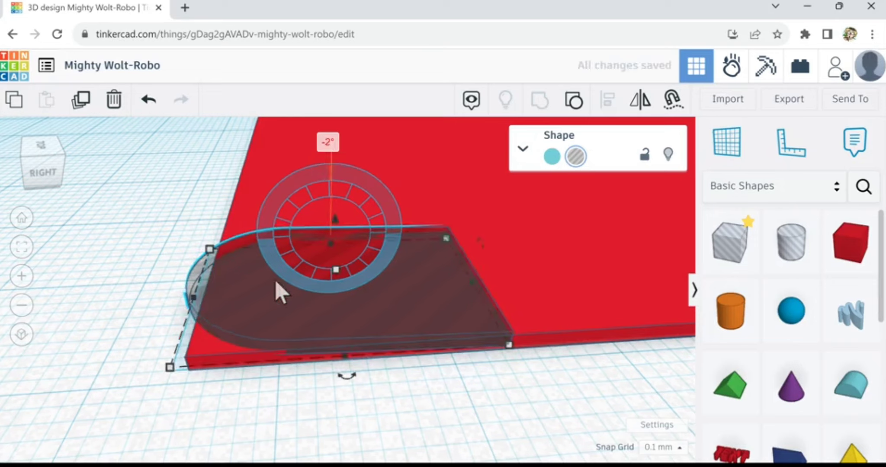
click(312, 442)
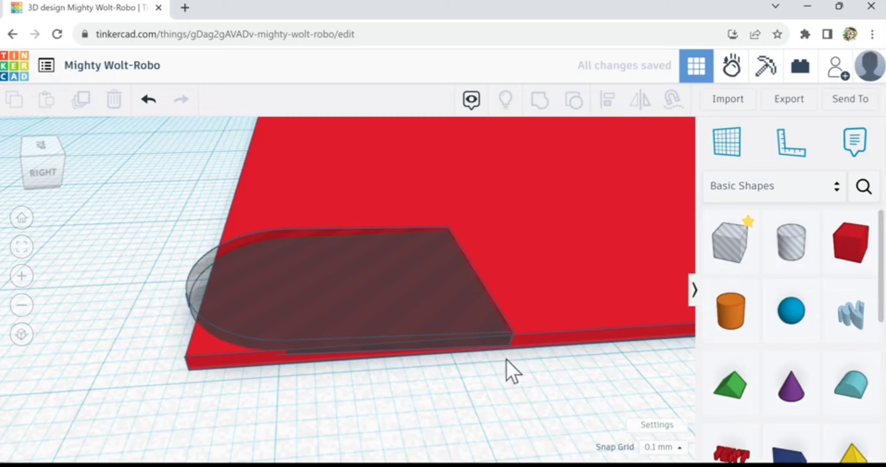
Step: Make the shingle solid again and give it the light orange preset colour
right_drag(504, 368, 453, 381)
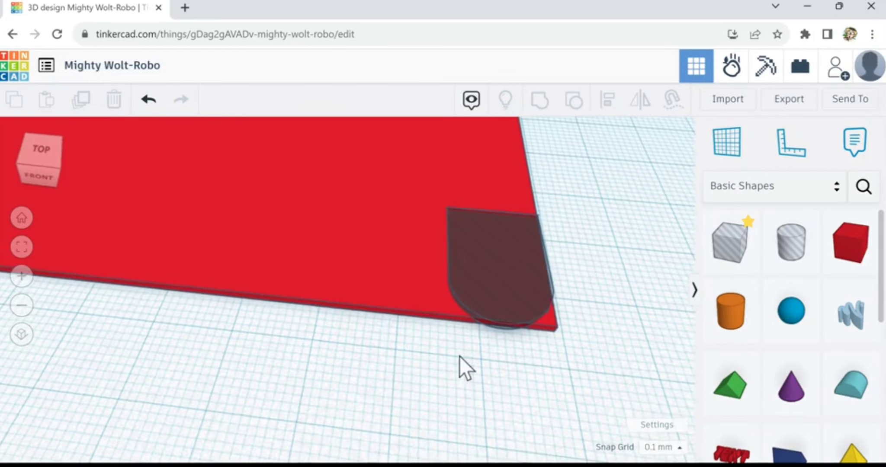
click(494, 289)
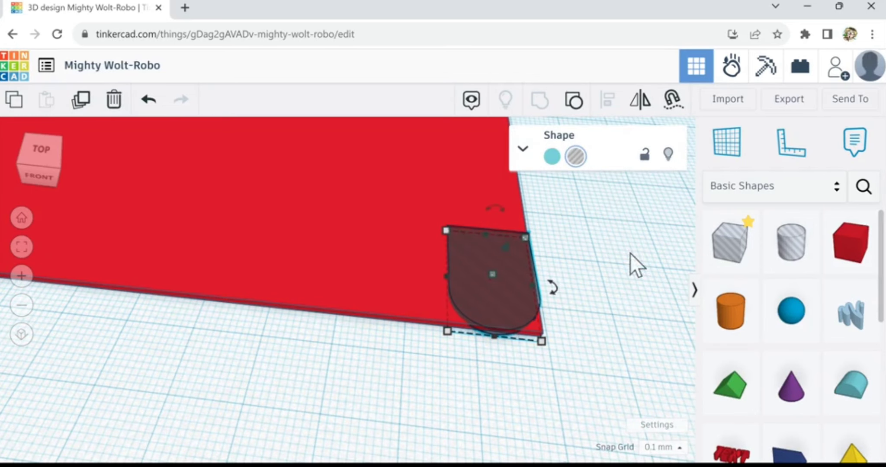
click(551, 156)
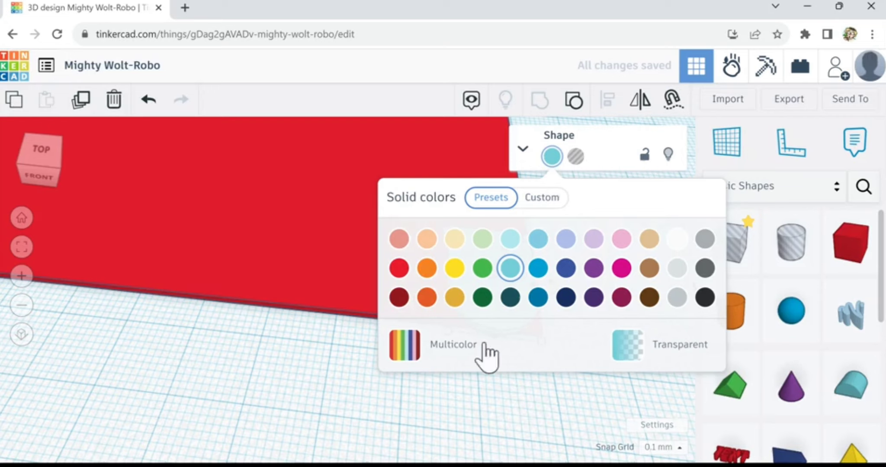
click(426, 238)
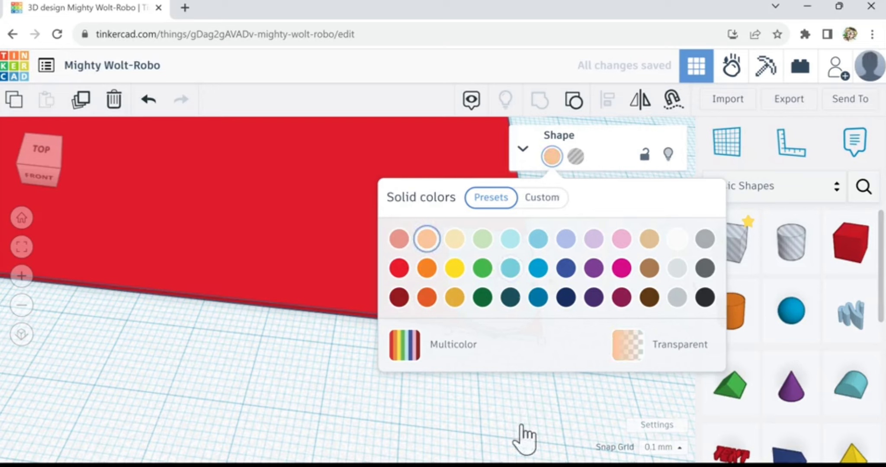
click(529, 414)
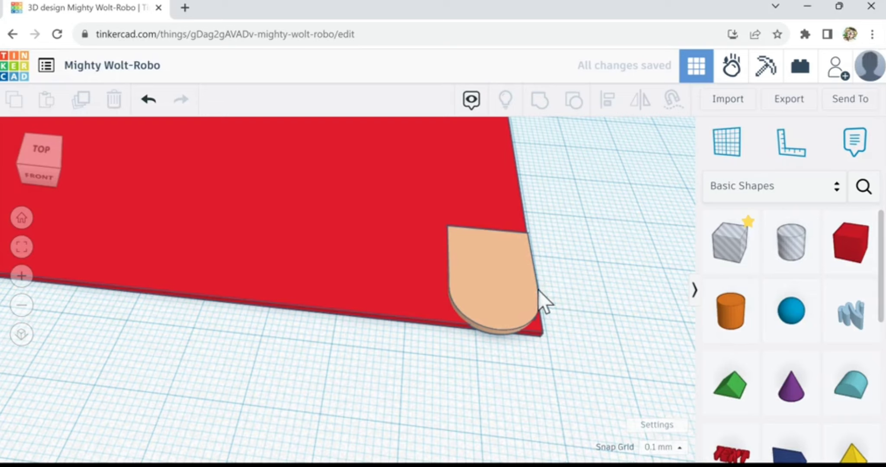
Step: Duplicate the shingle and nudge the copy along the panel's long edge until the straight sides of the two shingles meet
right_drag(563, 278, 490, 296)
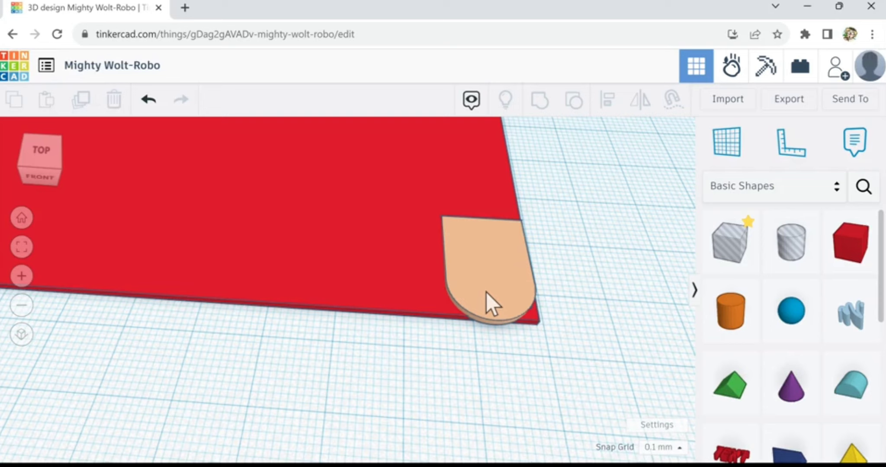
click(486, 292)
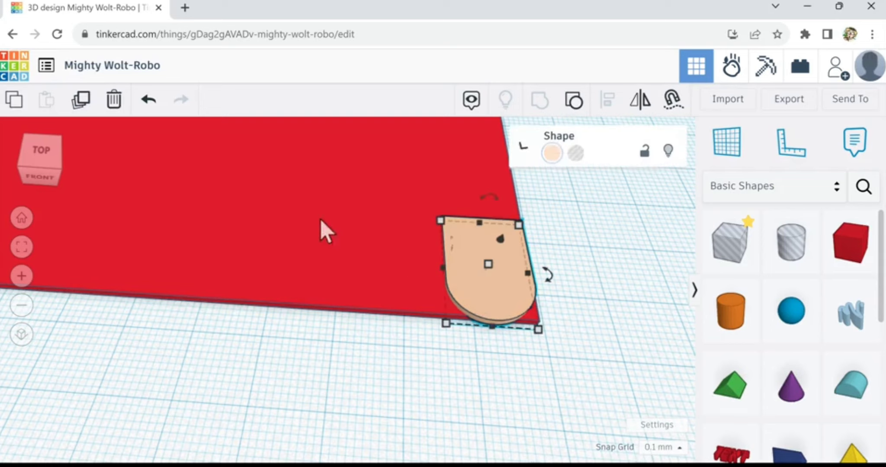
click(83, 105)
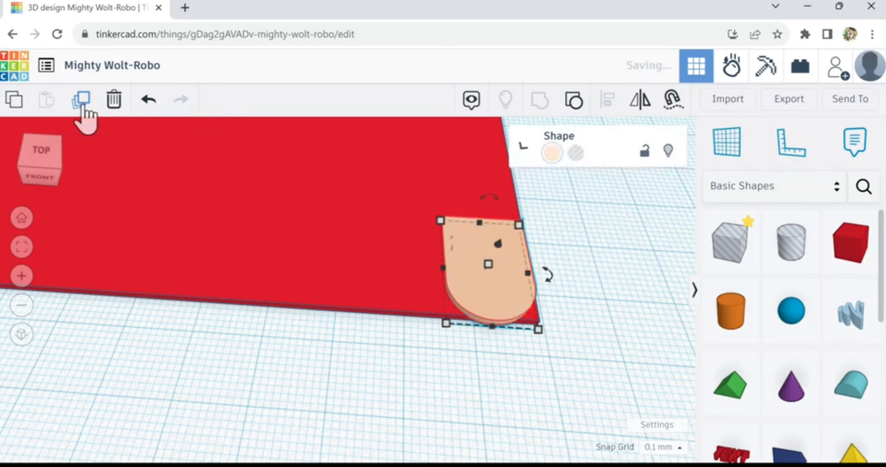
mouse_move(446, 271)
mouse_down()
mouse_move(426, 269)
mouse_move(449, 260)
mouse_up()
key(Left)
key(Left)
key(Left)
key(Left)
key(Left)
key(Left)
key(Left)
key(Left)
key(Left)
key(Left)
key(Left)
key(Left)
key(Left)
key(Left)
key(Left)
key(Left)
key(Left)
key(Left)
key(Left)
key(Left)
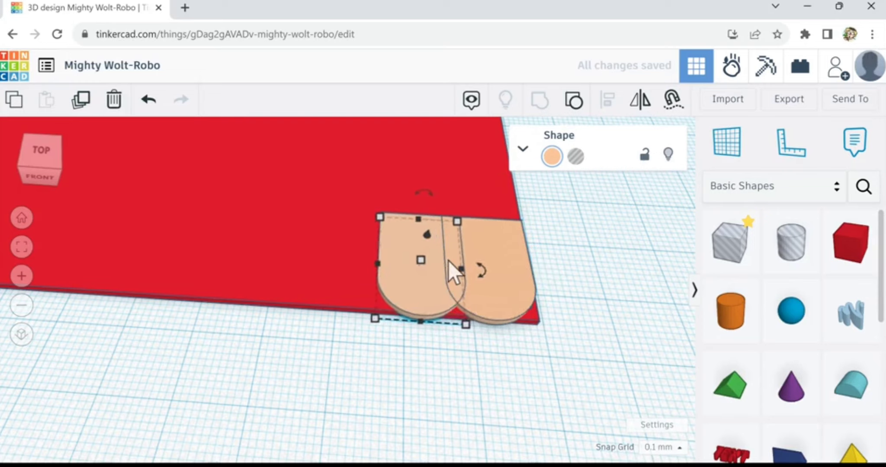
key(Left)
key(Left)
key(Left)
key(Left)
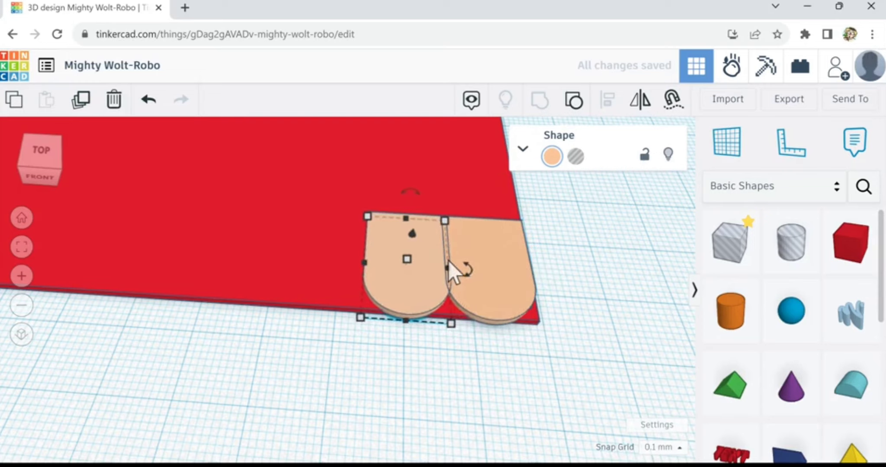
scroll(462, 272, up, 5)
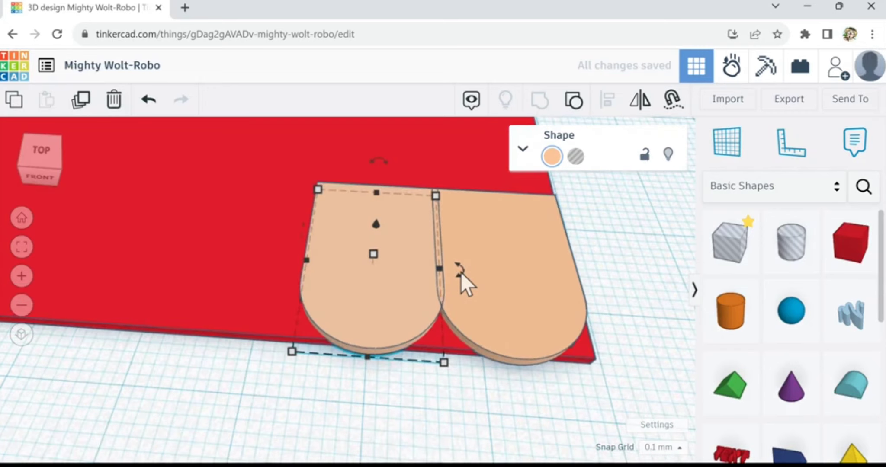
key(Left)
key(Left)
key(Left)
key(Left)
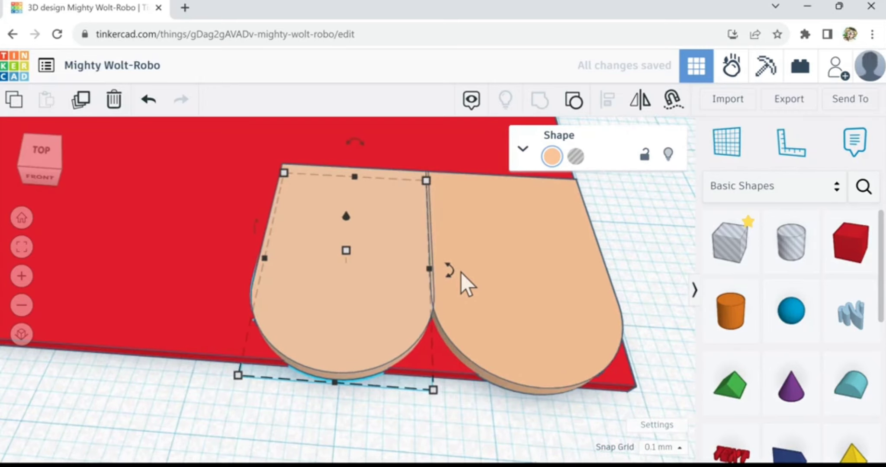
key(Left)
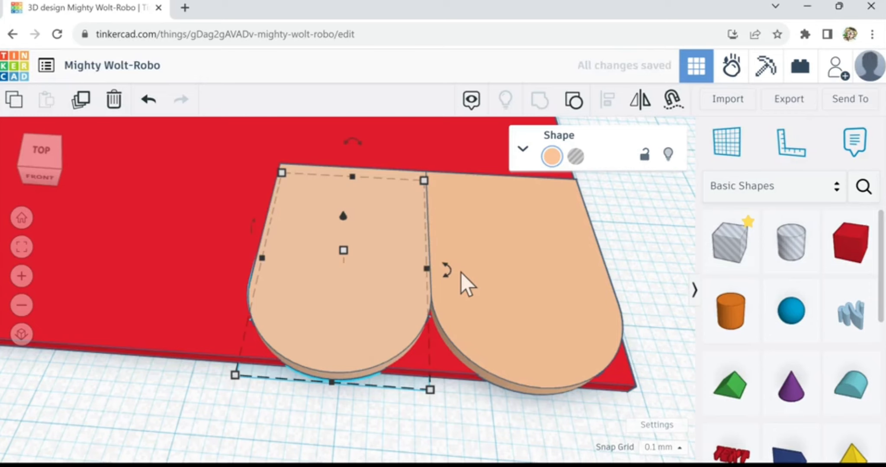
Step: Repeat the offset duplication eight times to complete a row of ten shingles along the panel's long edge
scroll(461, 272, down, 6)
scroll(461, 273, down, 1)
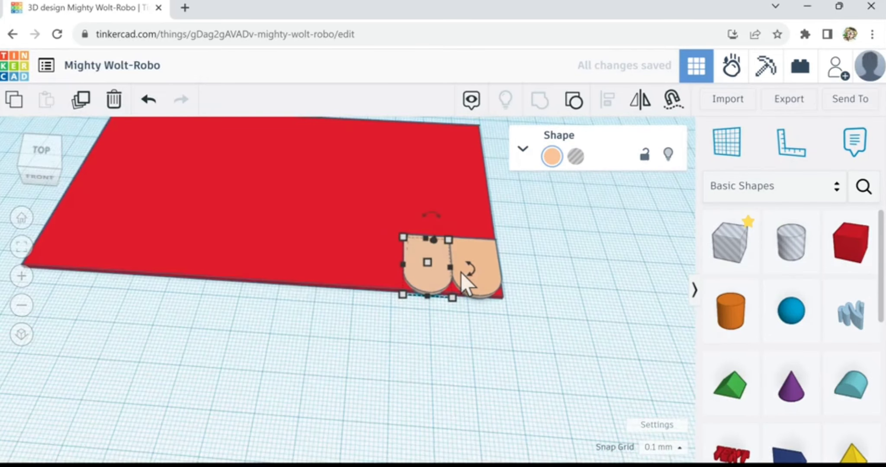
click(83, 108)
click(83, 108)
click(83, 108)
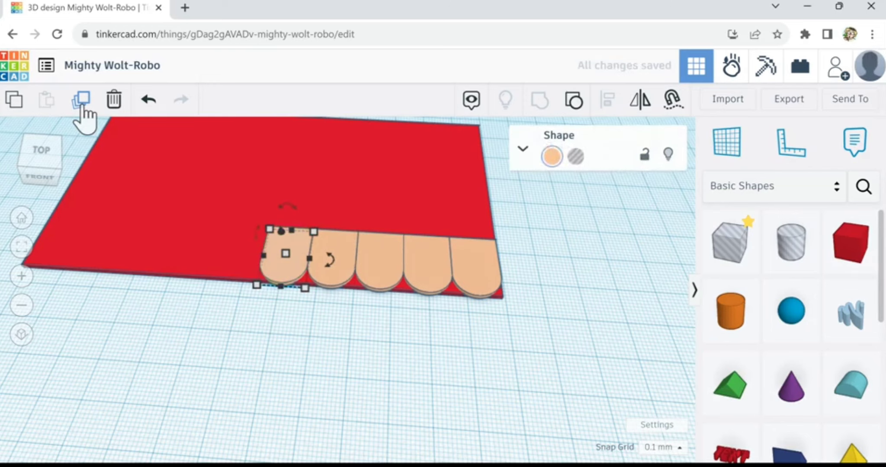
click(83, 108)
click(83, 108)
click(83, 108)
click(83, 109)
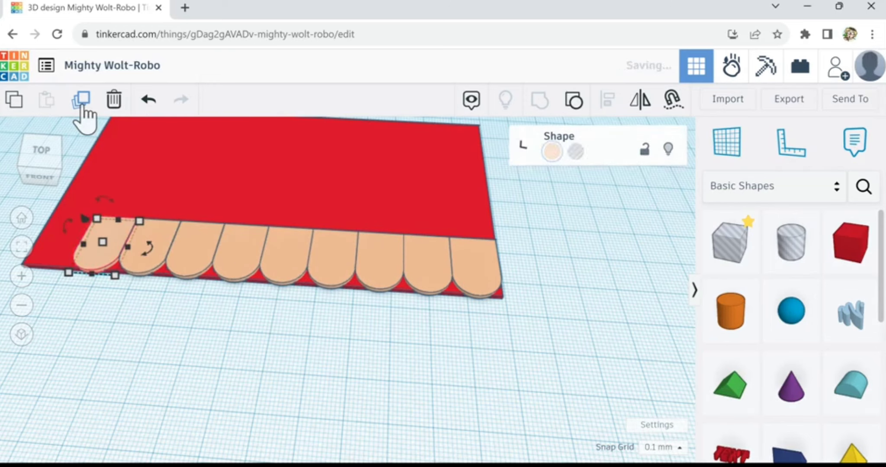
click(83, 108)
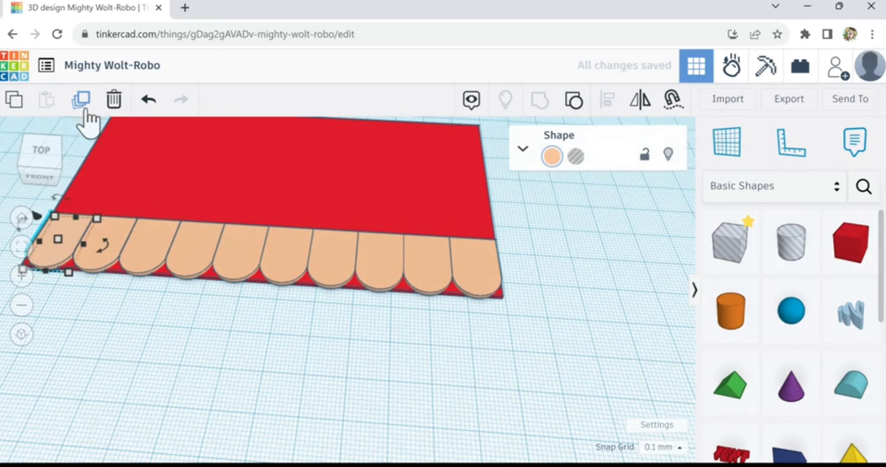
click(37, 239)
click(254, 333)
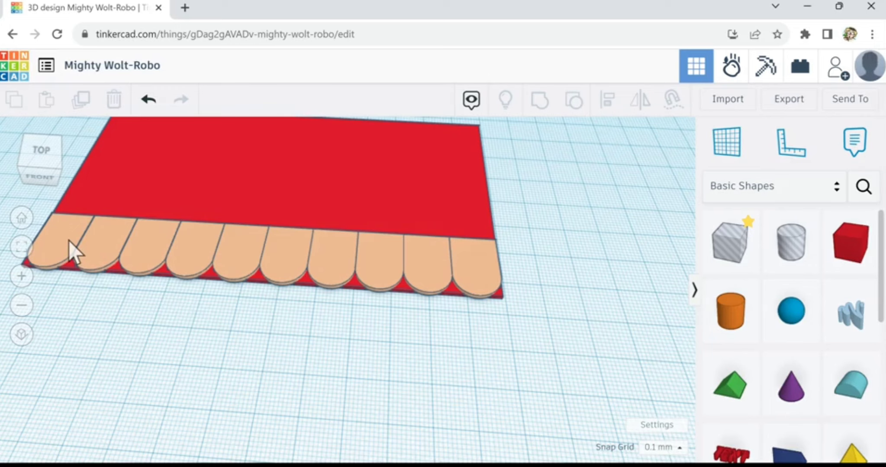
click(113, 244)
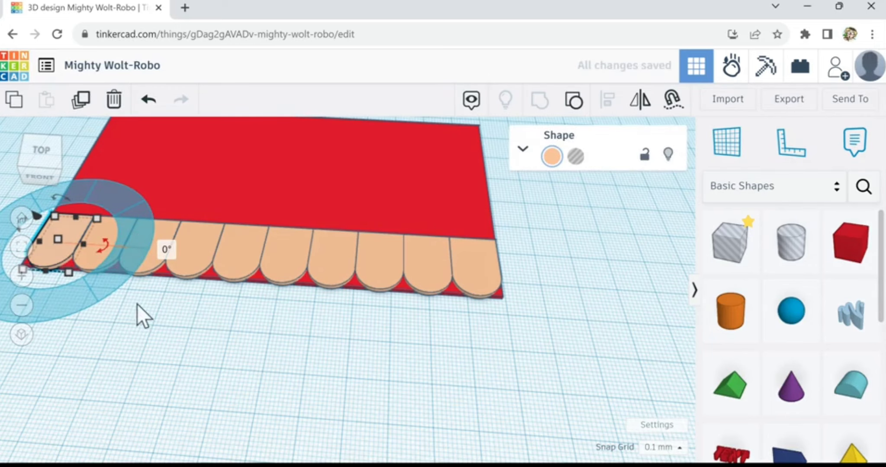
click(179, 338)
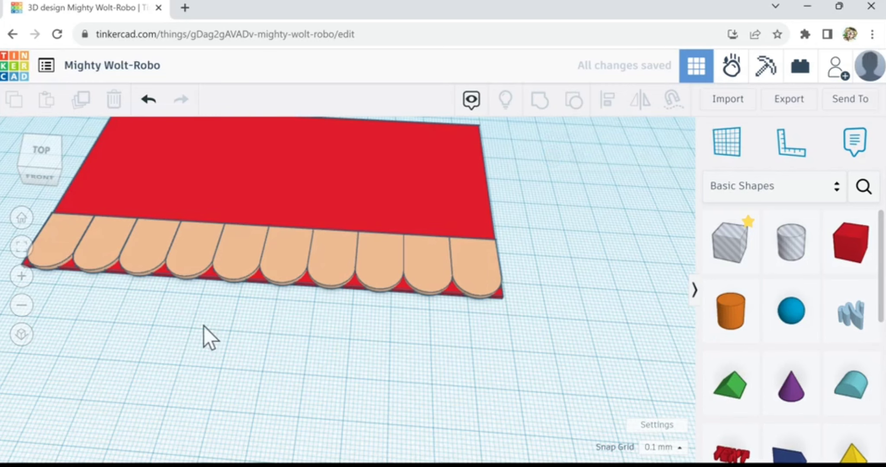
Step: Duplicate all ten shingles without the panel and move the copied row up the panel so it partly overlaps the first row
scroll(204, 326, down, 2)
drag(58, 216, 501, 330)
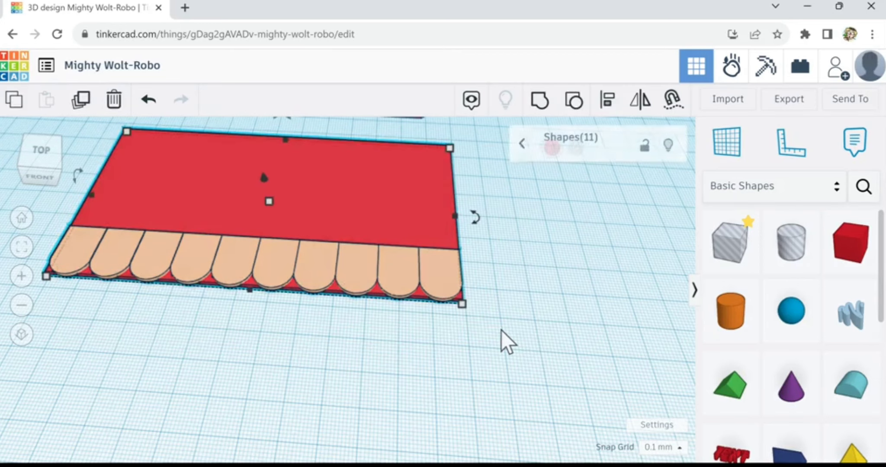
shift+click(380, 202)
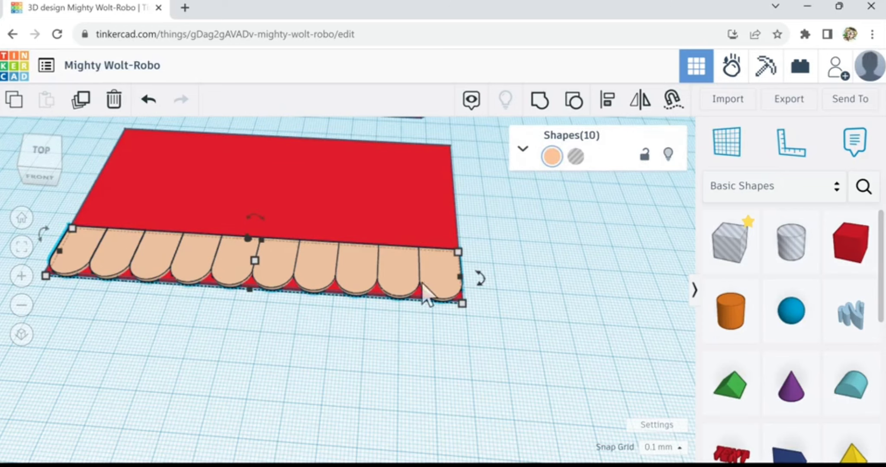
click(82, 103)
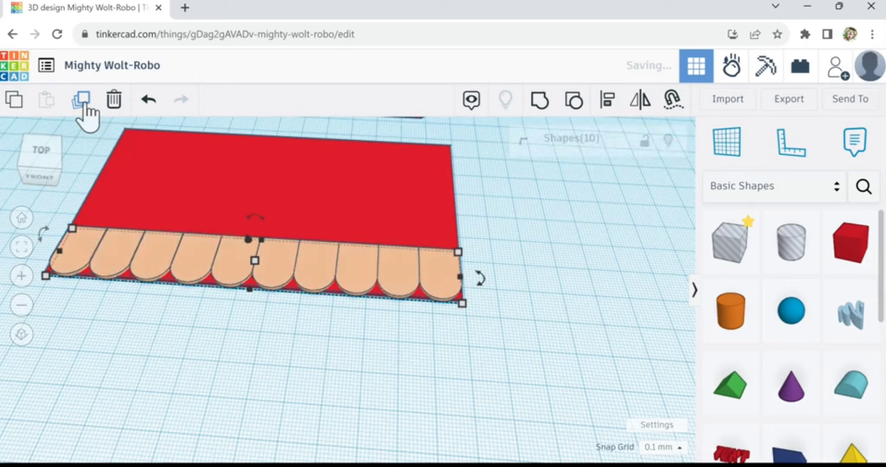
key(Up)
key(Up)
key(Up)
key(Up)
key(Up)
key(Up)
key(Up)
key(Up)
key(Up)
key(Up)
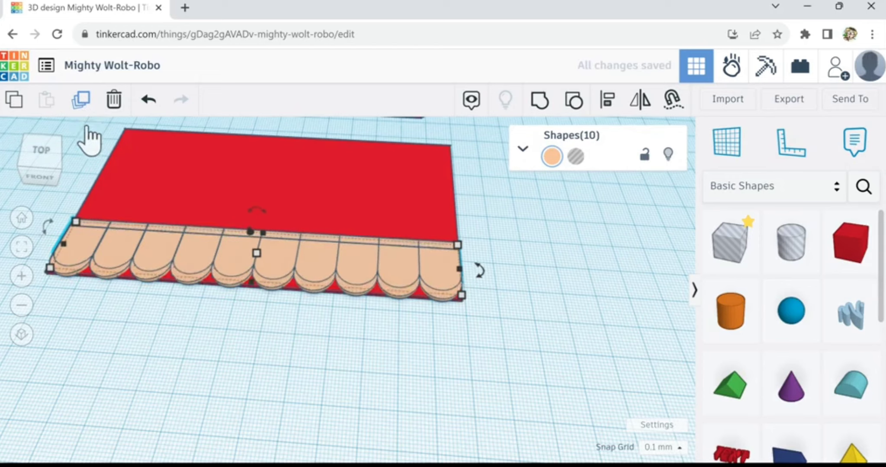
key(Up)
key(Up)
key(Up)
key(Up)
key(Up)
key(Up)
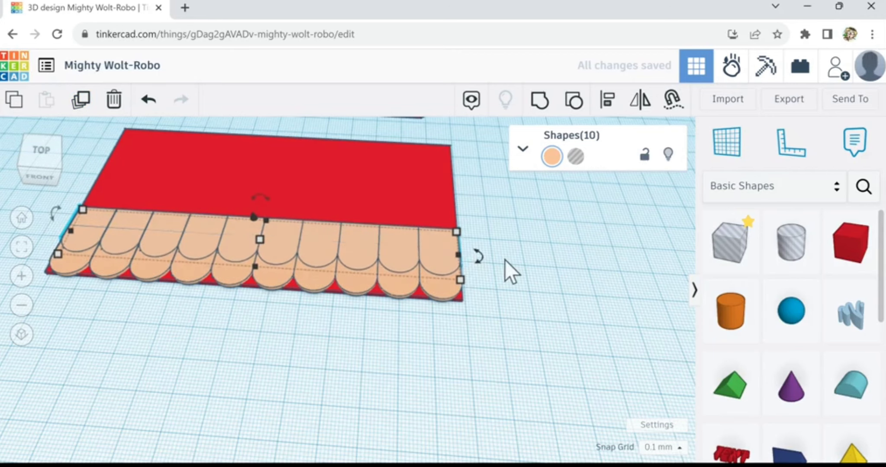
right_drag(500, 257, 293, 224)
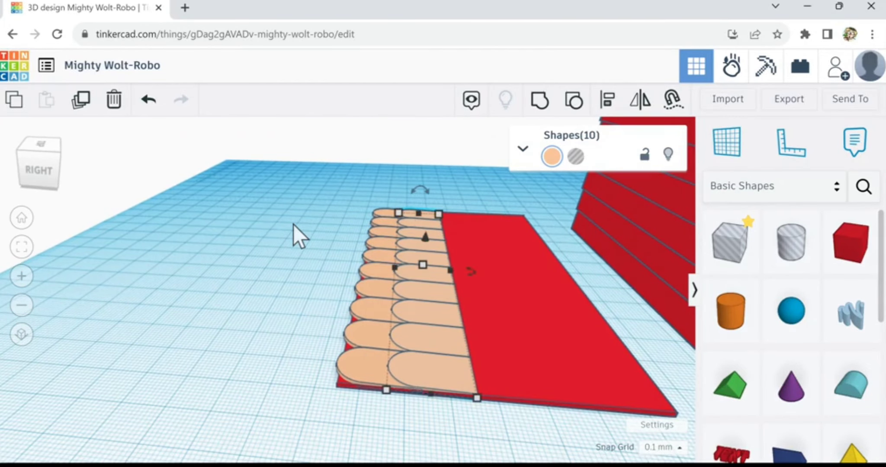
key(Left)
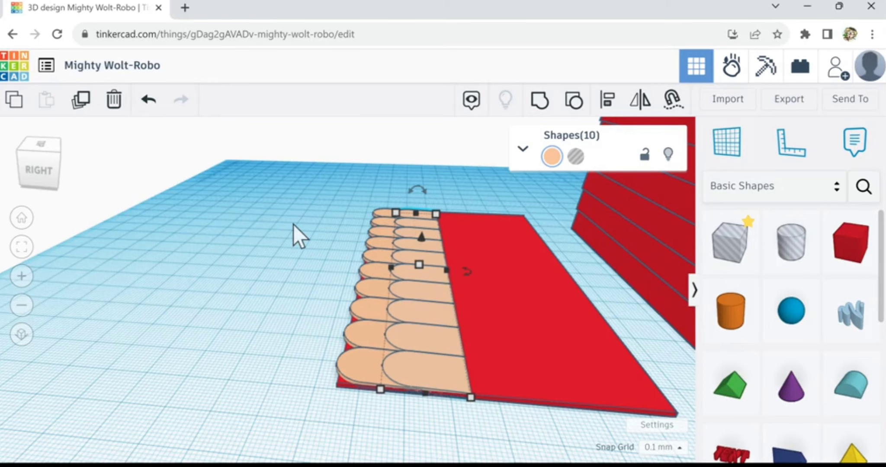
Step: Shift the second shingle row sideways by about half a shingle so its joints are staggered against the first row
right_drag(260, 389, 472, 414)
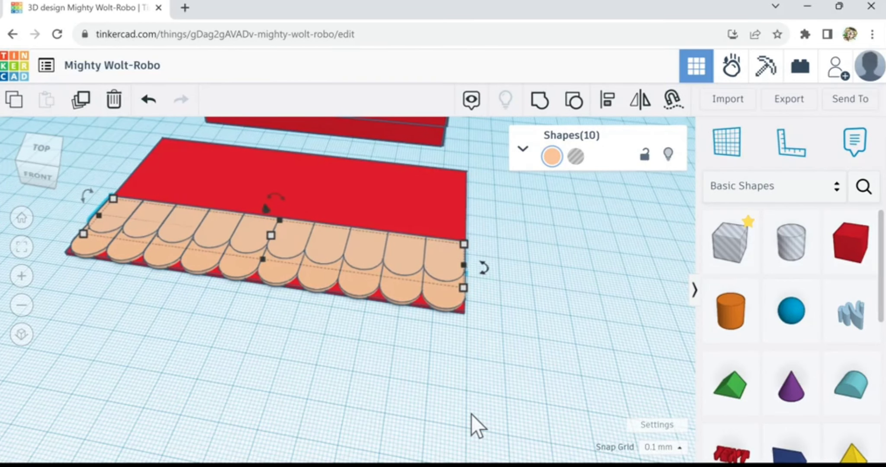
key(Left)
key(Left)
key(Left)
key(Left)
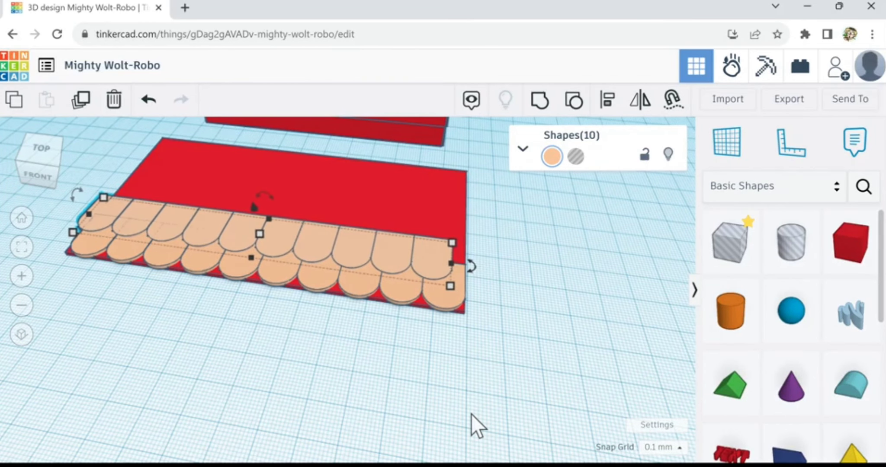
key(Left)
key(Left)
key(Left)
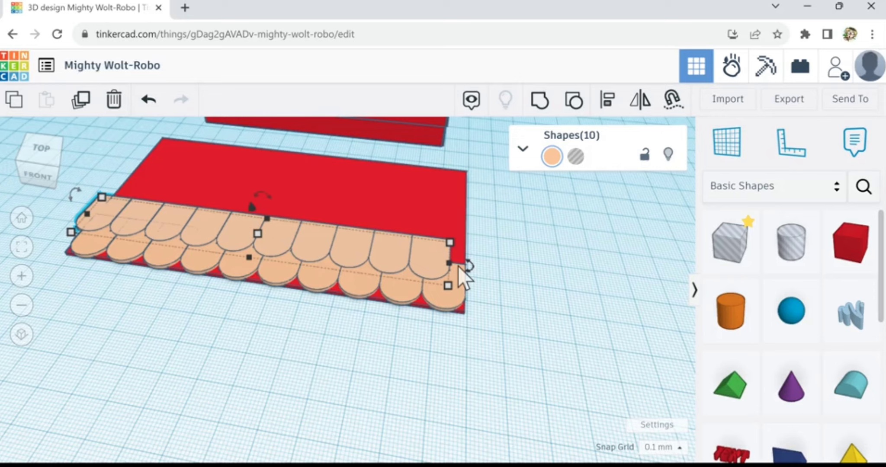
scroll(433, 281, up, 1)
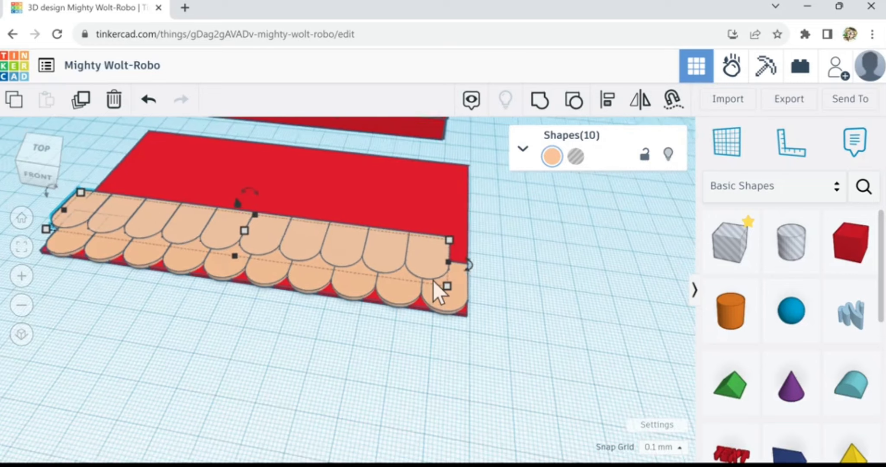
scroll(432, 281, up, 1)
scroll(432, 280, up, 1)
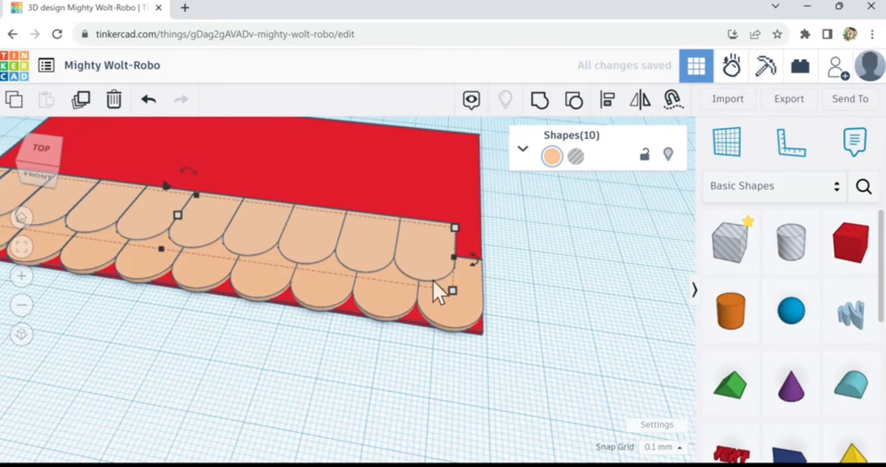
key(Left)
key(Left)
key(Left)
key(Left)
key(Left)
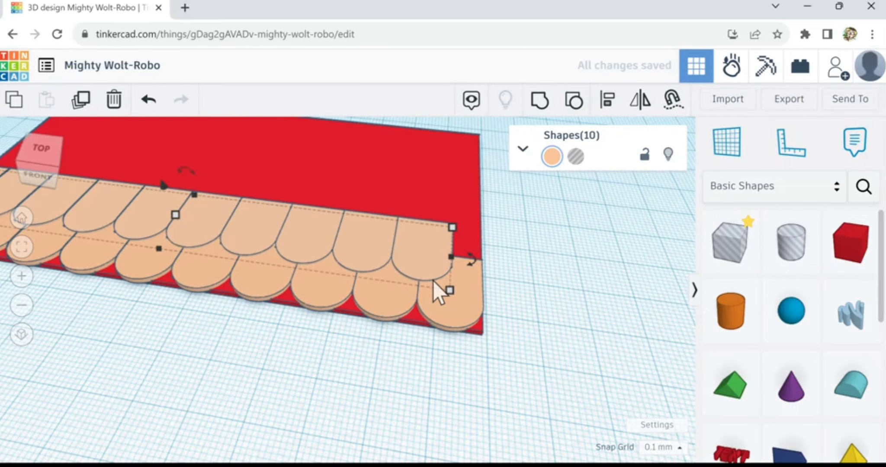
key(Left)
key(Left)
key(Left)
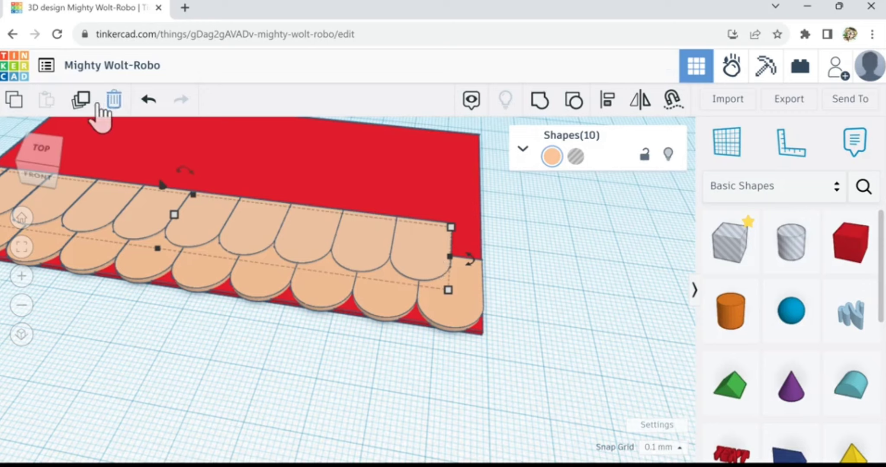
Step: Duplicate the second row to make a third one farther up and nudge it sideways until its end lines up with the panel's short edge
click(84, 105)
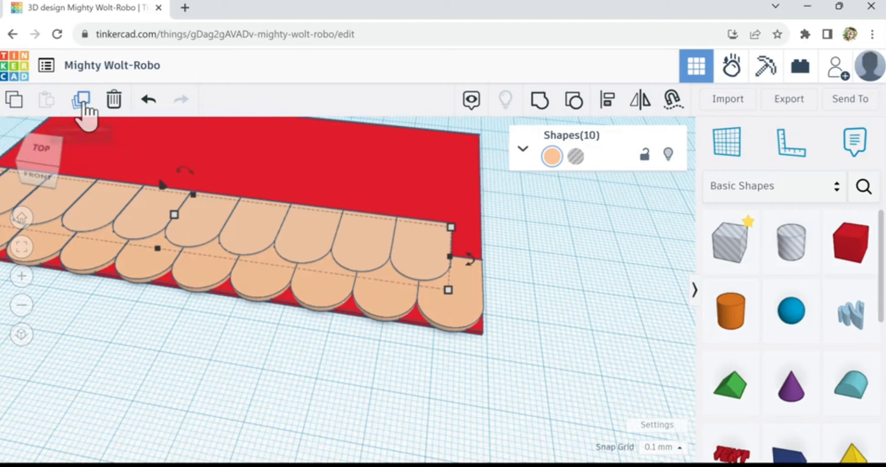
key(Right)
key(Right)
key(Right)
key(Right)
key(Right)
key(Right)
key(Right)
key(Right)
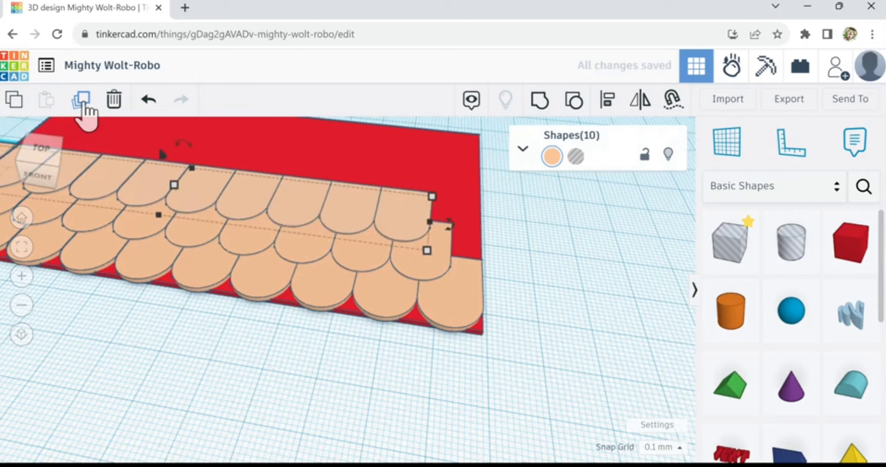
key(Right)
key(Right)
key(Right)
key(Right)
key(Right)
key(Right)
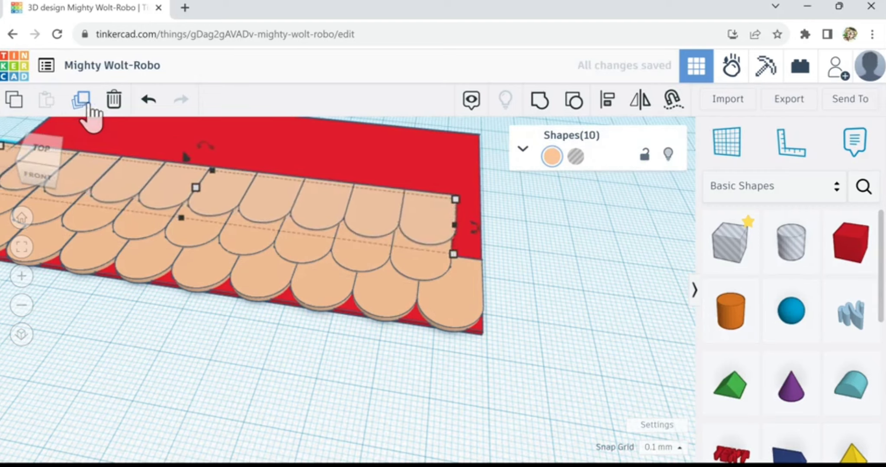
key(Right)
key(Right)
key(Right)
key(Right)
key(Right)
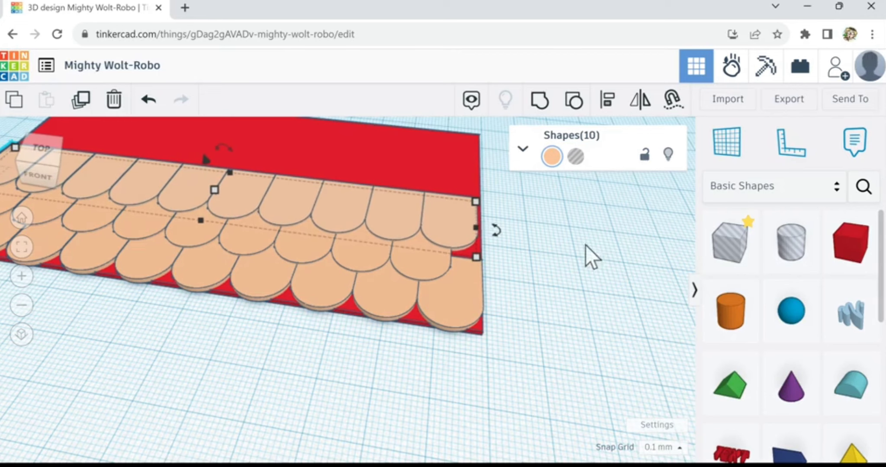
key(Right)
right_drag(561, 244, 502, 227)
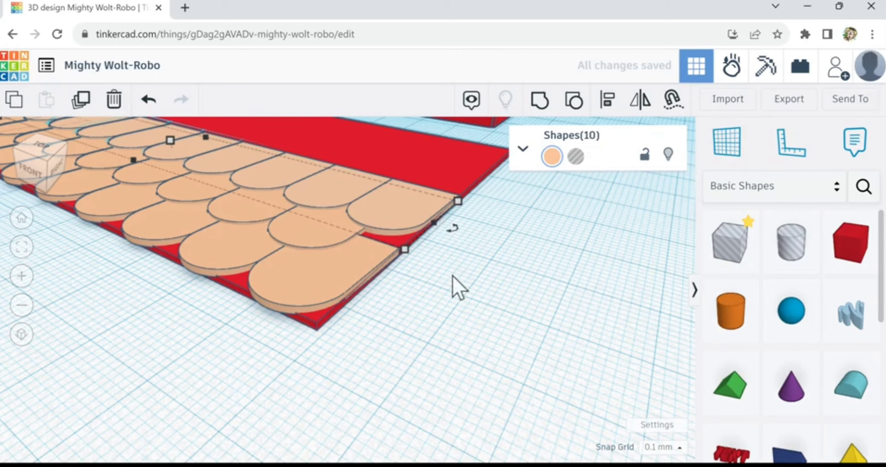
scroll(452, 296, down, 3)
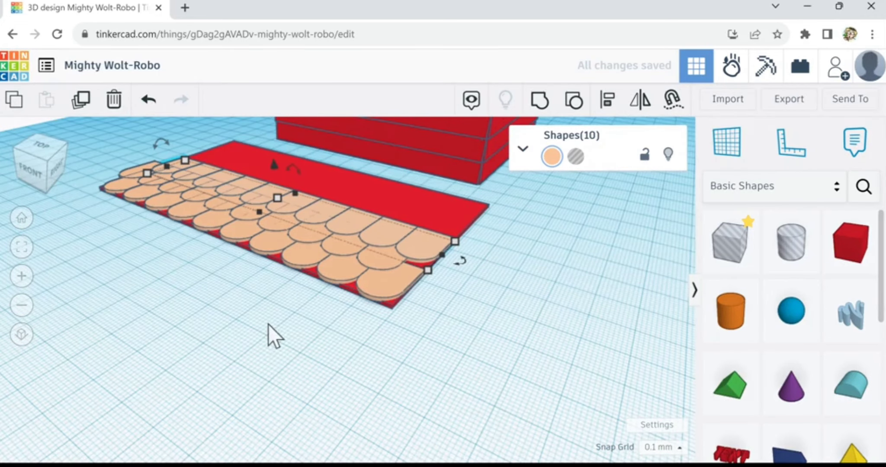
right_drag(269, 324, 318, 337)
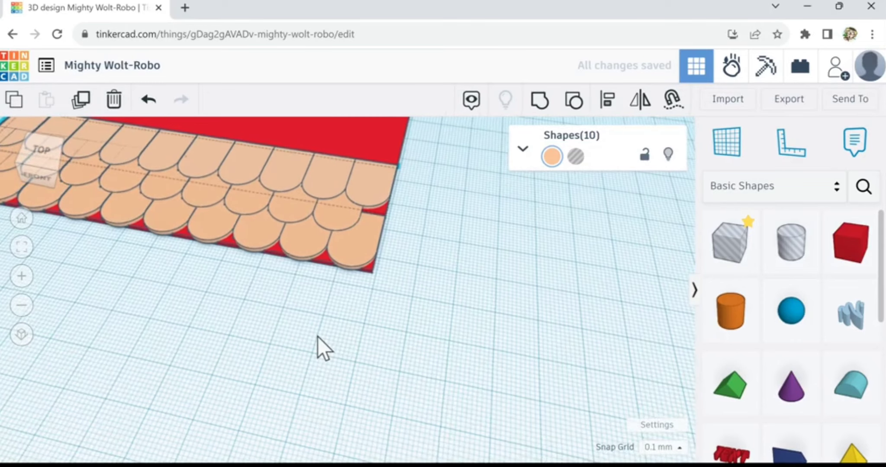
click(329, 205)
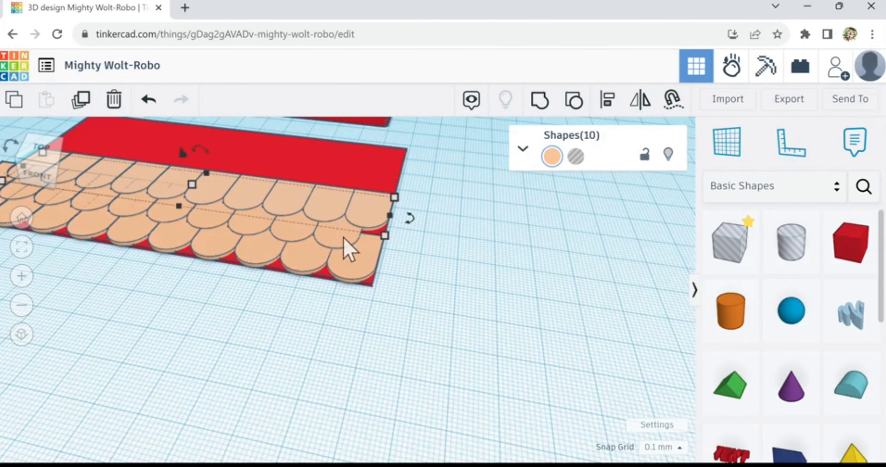
Step: Duplicate the selected row of ten shingles as the fourth row and shift it left to stagger it against the row below
click(81, 107)
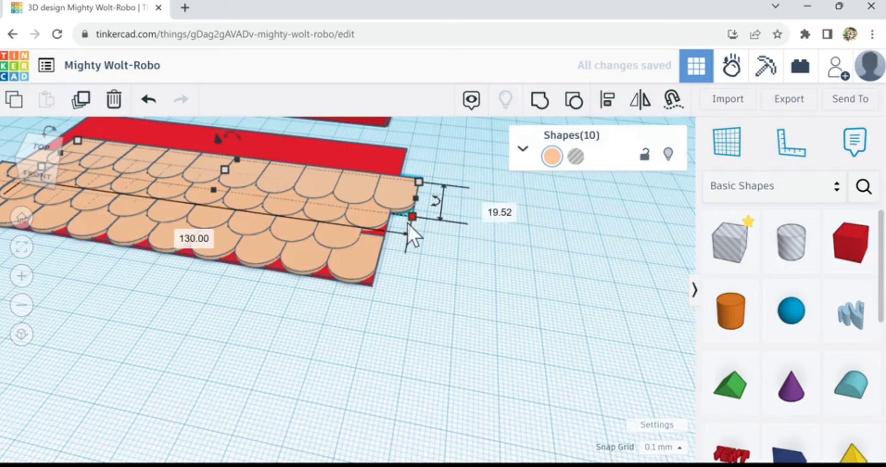
key(Left)
key(Left)
key(Left)
key(Left)
key(Left)
key(Left)
key(Left)
key(Left)
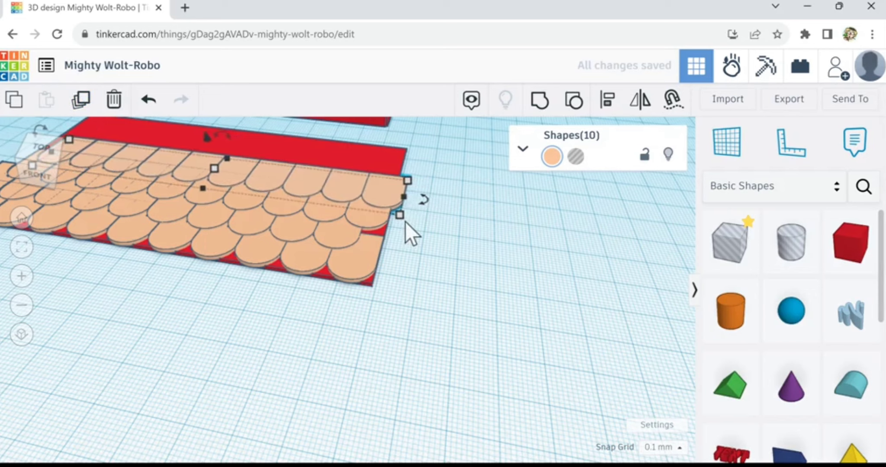
key(Left)
key(Left)
key(Left)
key(Left)
key(Left)
key(Left)
key(Left)
key(Left)
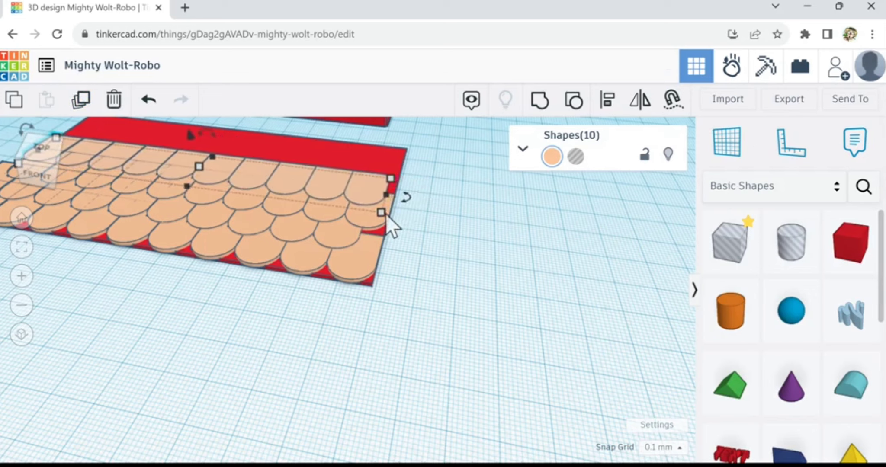
Step: Fine-tune the fourth shingle row by nudging it 0.3 mm further left to line up its stagger
key(f)
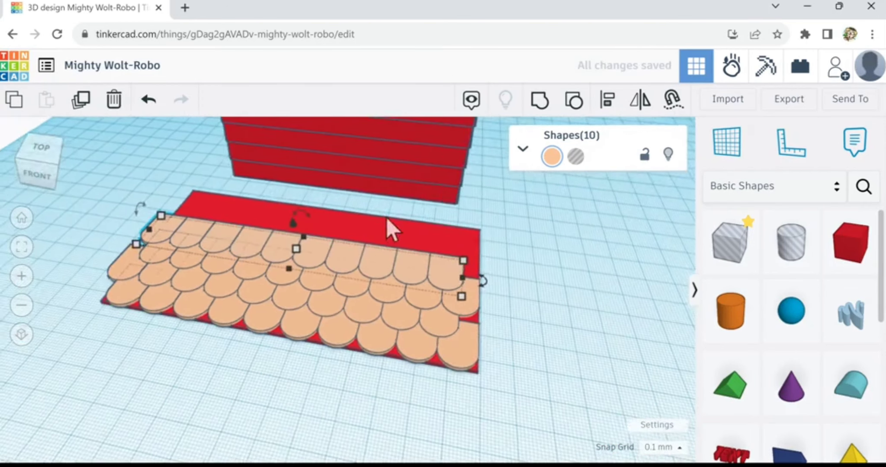
scroll(461, 314, up, 5)
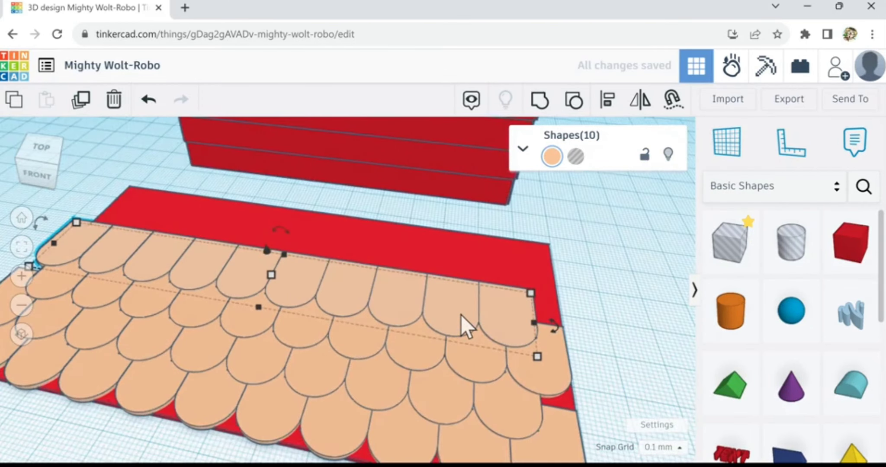
key(Left)
key(Left)
key(Left)
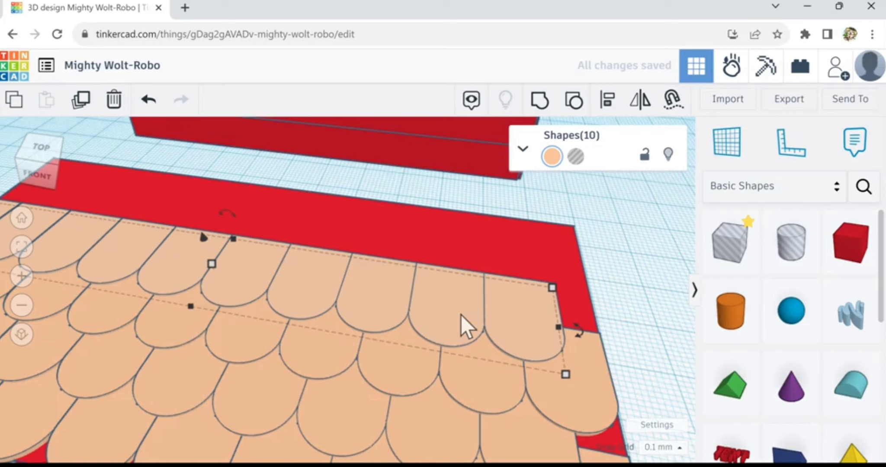
scroll(461, 315, down, 3)
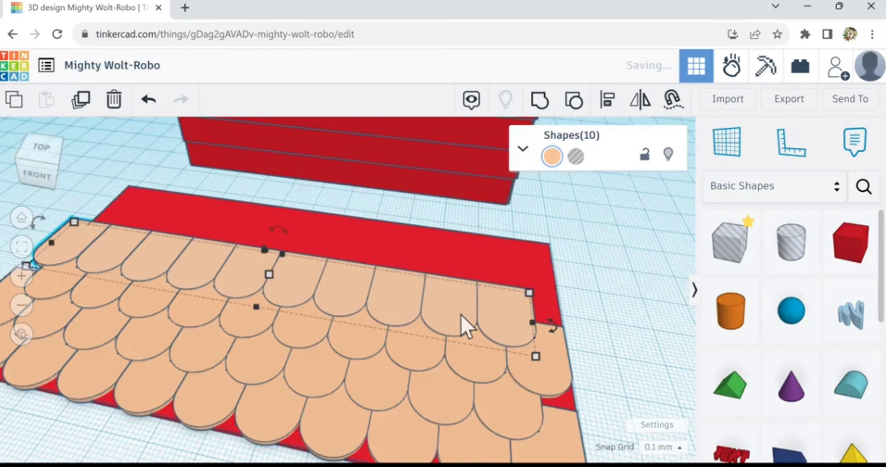
scroll(461, 315, down, 1)
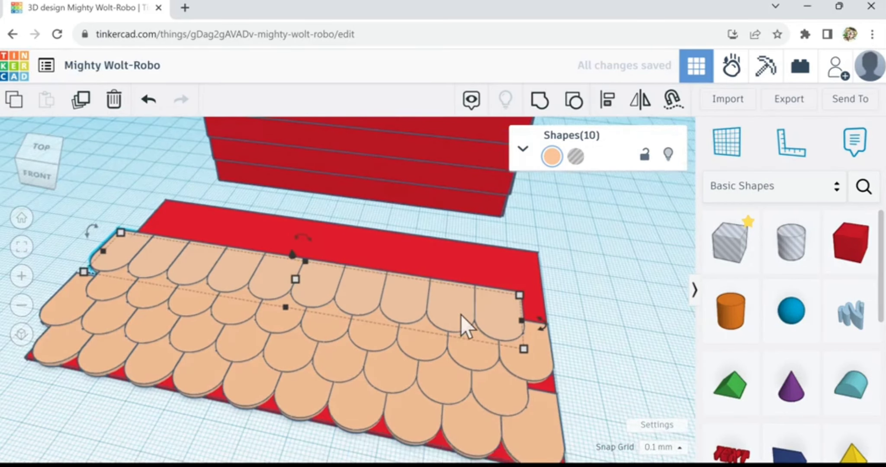
Step: Duplicate the shingle row as the fifth row and shift it right to the side edge of the red roof panel
click(81, 102)
key(Right)
key(Right)
key(Right)
key(Right)
key(Right)
key(Right)
key(Right)
key(Right)
key(Right)
key(Right)
key(Right)
key(Right)
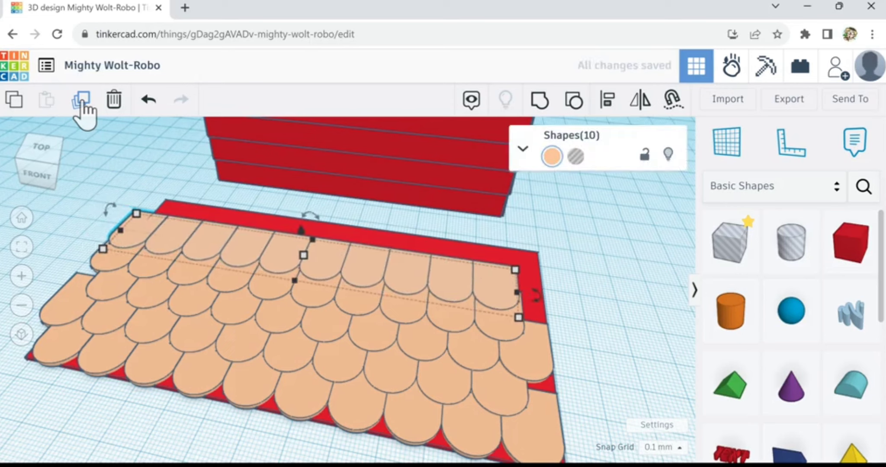
key(Right)
key(Right)
key(Right)
key(Right)
key(Right)
key(Right)
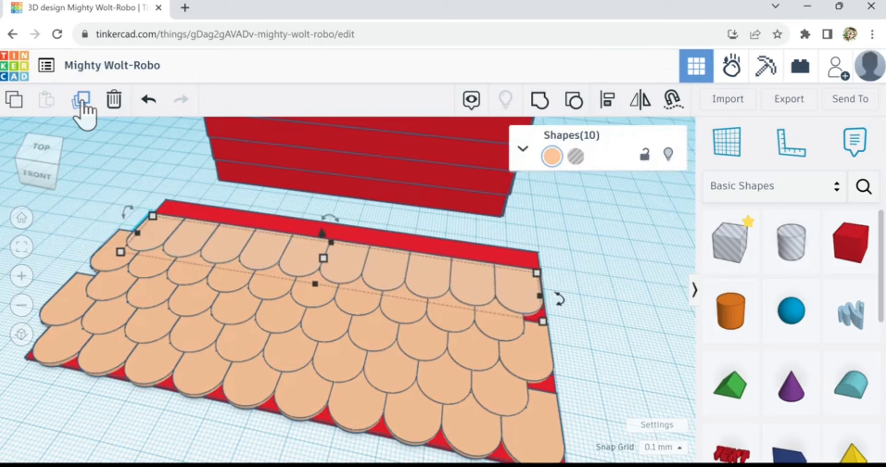
key(Right)
key(Right)
key(Right)
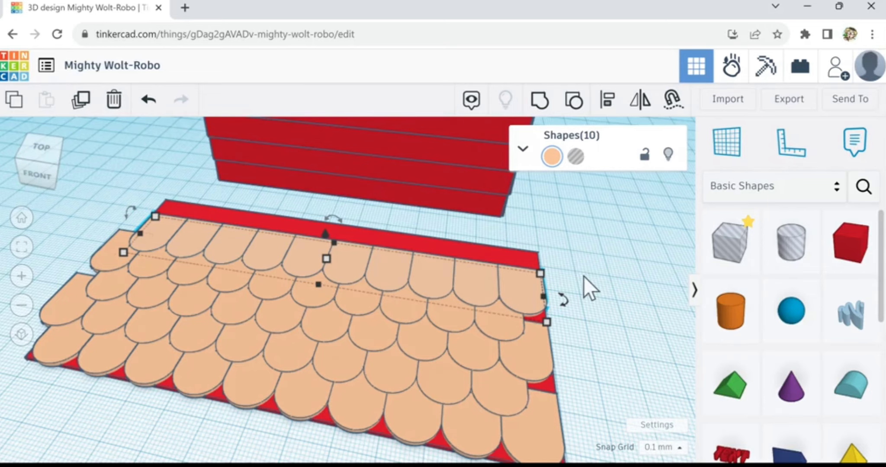
Step: Duplicate the shingle row as the sixth row along the roof panel's back edge and shift it left to stagger it
right_drag(608, 335, 511, 299)
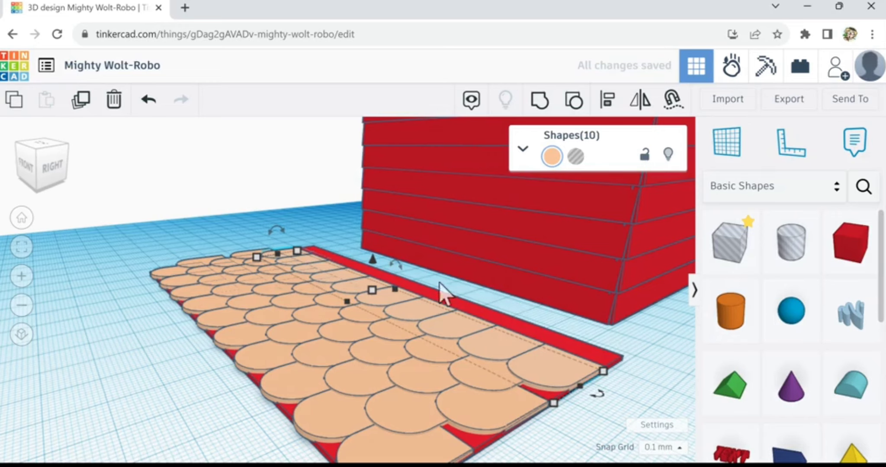
click(83, 102)
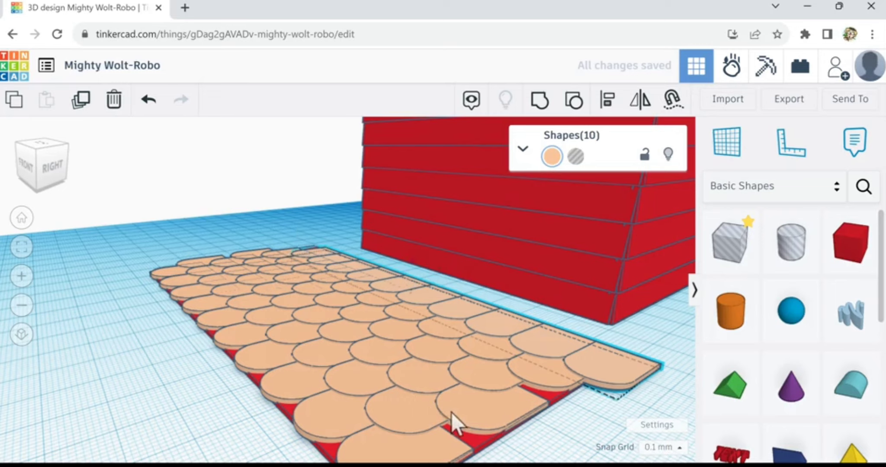
right_drag(451, 413, 568, 454)
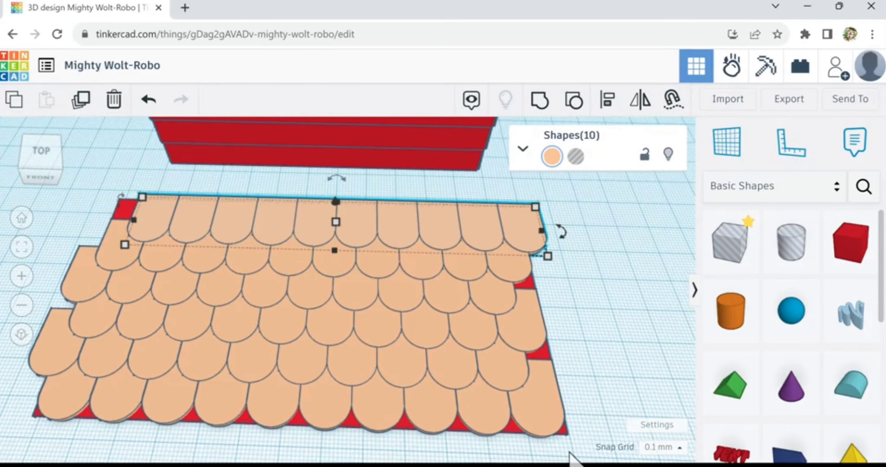
key(Left)
key(Left)
key(Left)
key(Left)
key(Left)
key(Left)
key(Left)
key(Left)
key(Left)
key(Left)
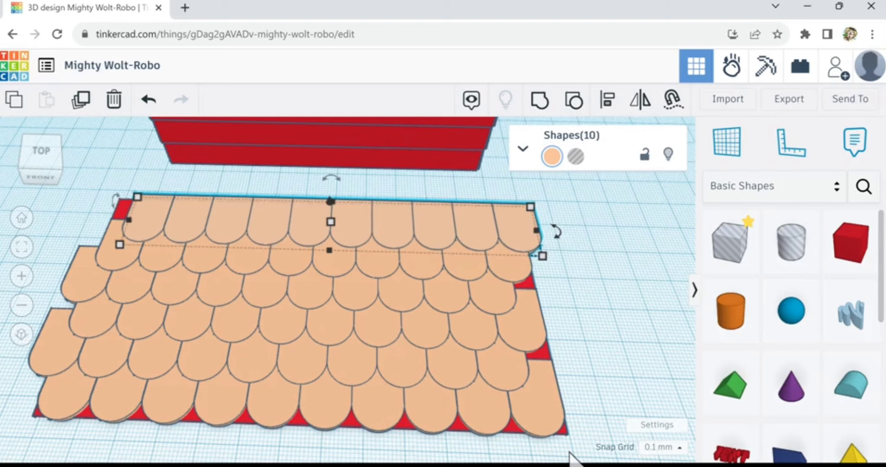
key(Left)
key(Left)
key(Left)
key(Left)
key(Left)
key(Left)
key(Left)
key(Left)
key(Left)
key(Left)
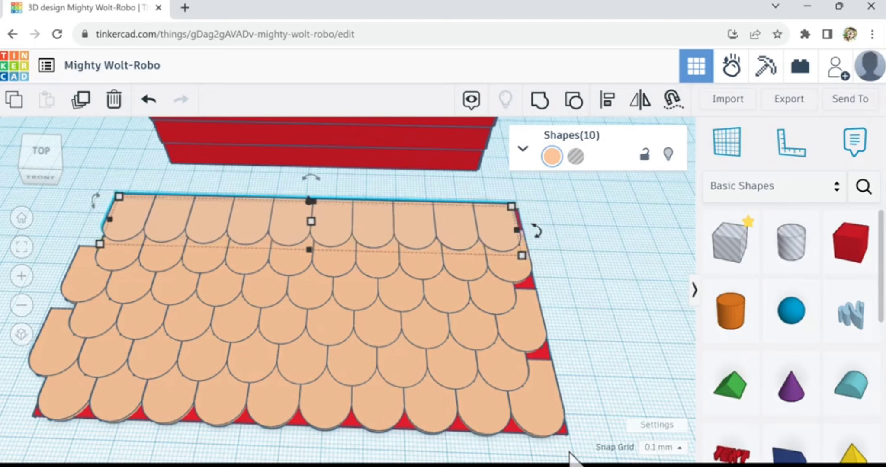
key(Left)
key(Left)
key(Left)
key(Left)
key(Left)
key(Left)
scroll(496, 251, up, 2)
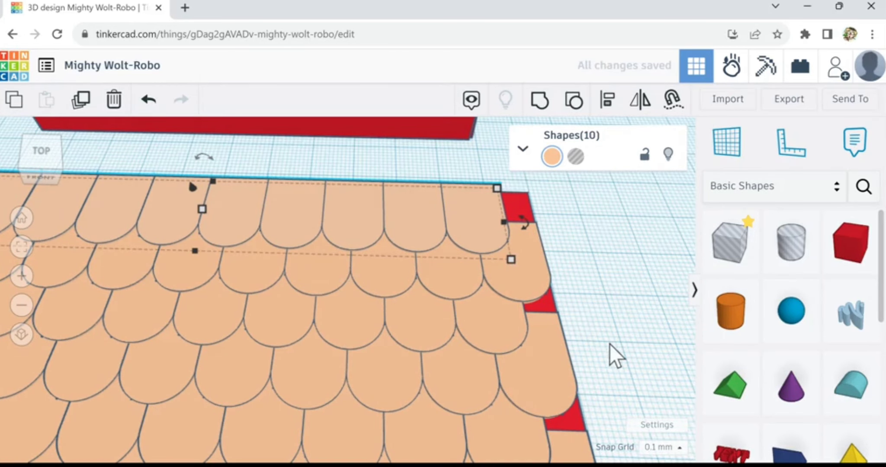
click(606, 310)
Step: Duplicate the right-end shingle of the sixth row and move the copy right to cover the exposed red corner
scroll(607, 310, down, 2)
scroll(606, 310, down, 2)
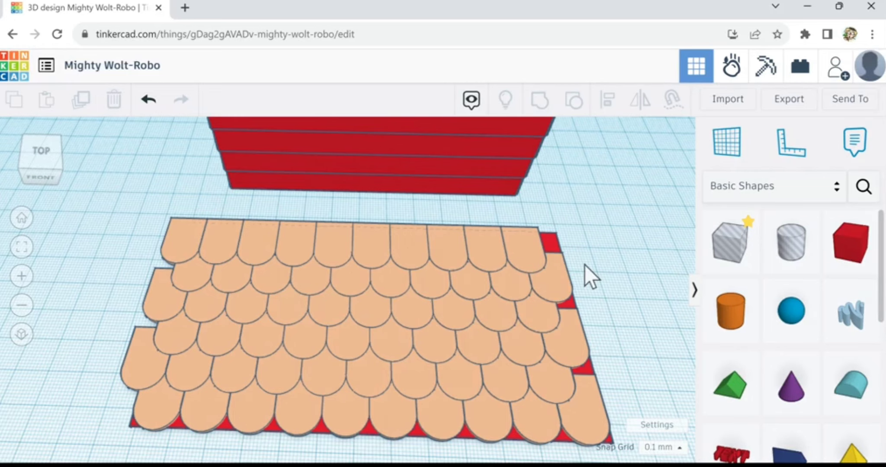
scroll(584, 264, up, 3)
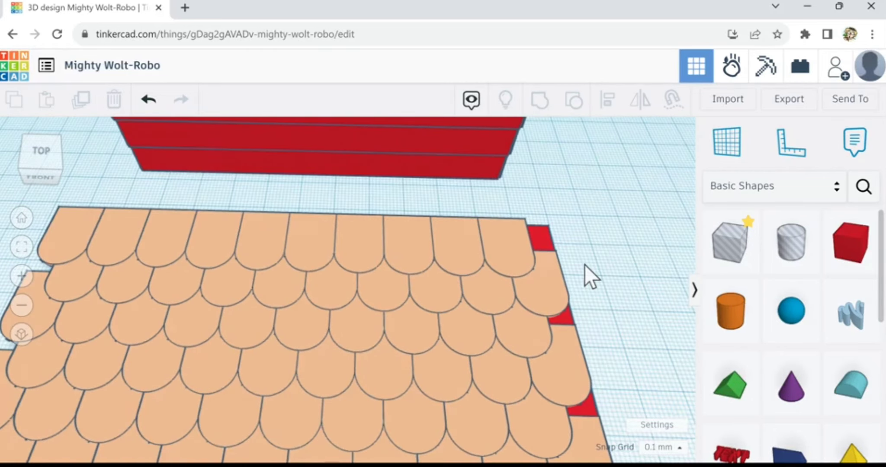
scroll(583, 265, down, 4)
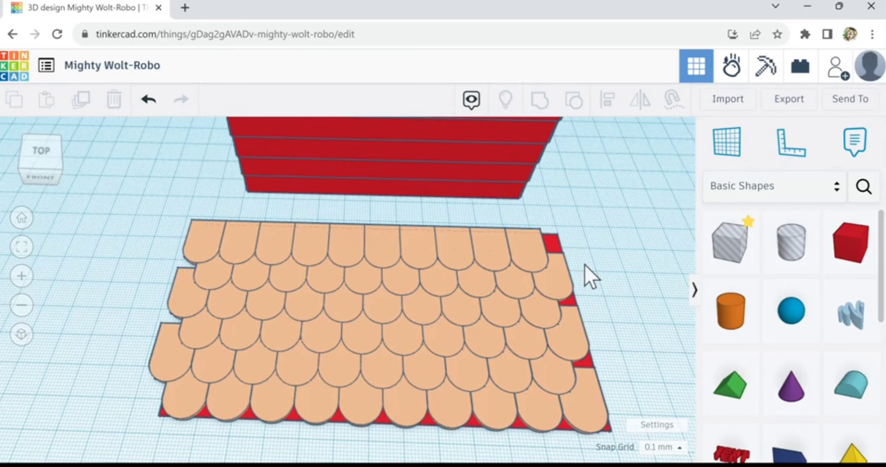
scroll(583, 265, up, 5)
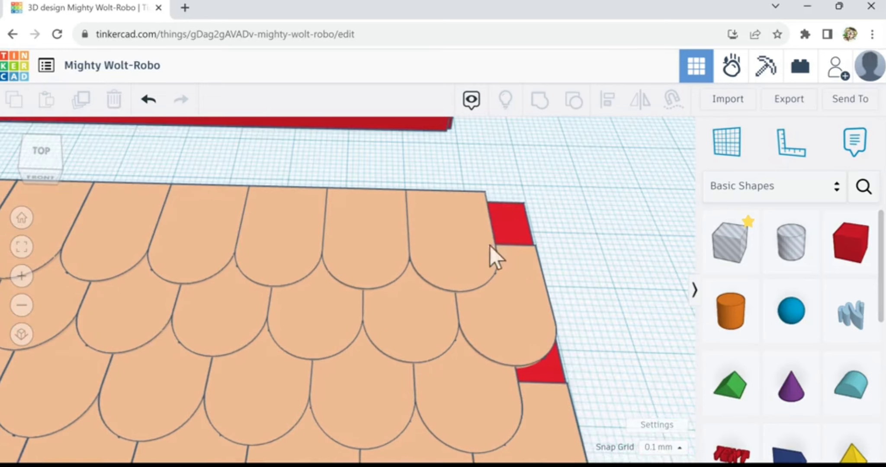
click(468, 248)
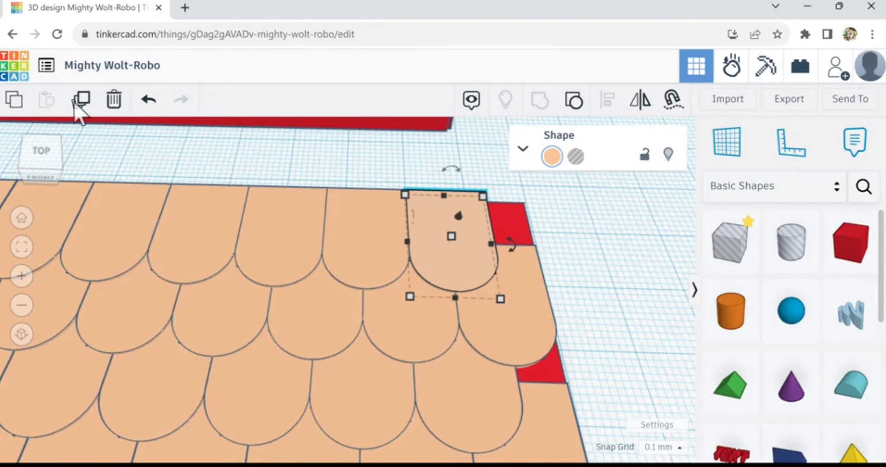
click(84, 107)
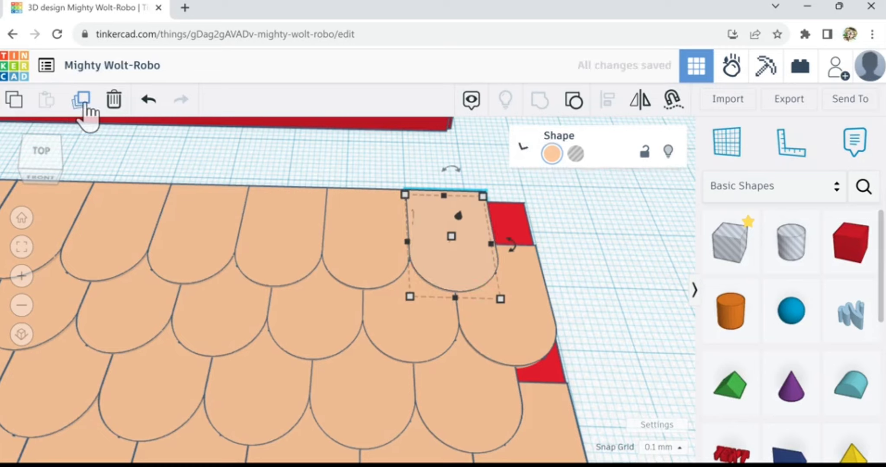
key(Right)
key(Right)
key(Right)
key(Right)
key(Right)
key(Right)
key(Right)
key(Right)
key(Right)
key(Right)
key(Right)
key(Right)
key(Right)
key(Right)
key(Right)
key(Right)
key(Right)
key(Right)
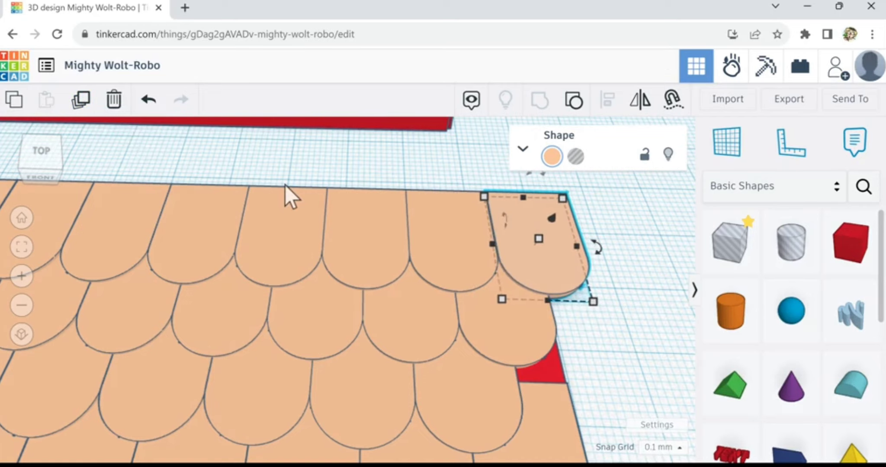
Step: Nudge the added corner shingle slightly left until it sits flush against its neighbour in the sixth row
scroll(437, 222, up, 5)
scroll(438, 223, down, 3)
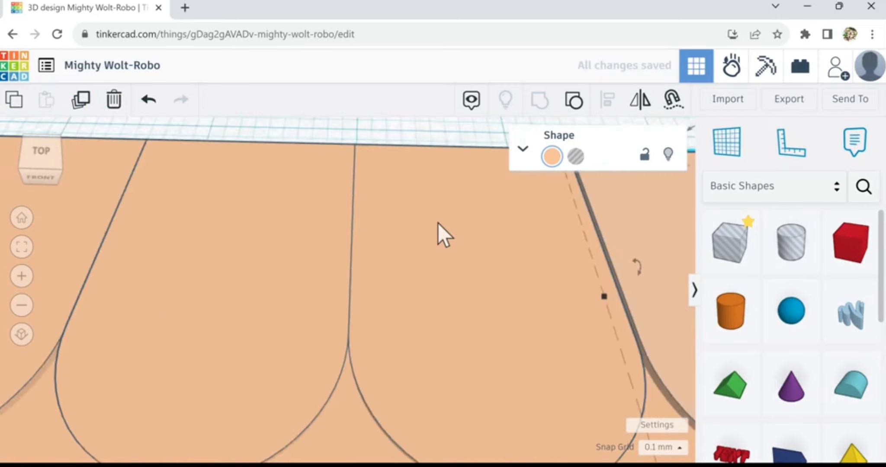
key(Left)
key(Left)
key(Left)
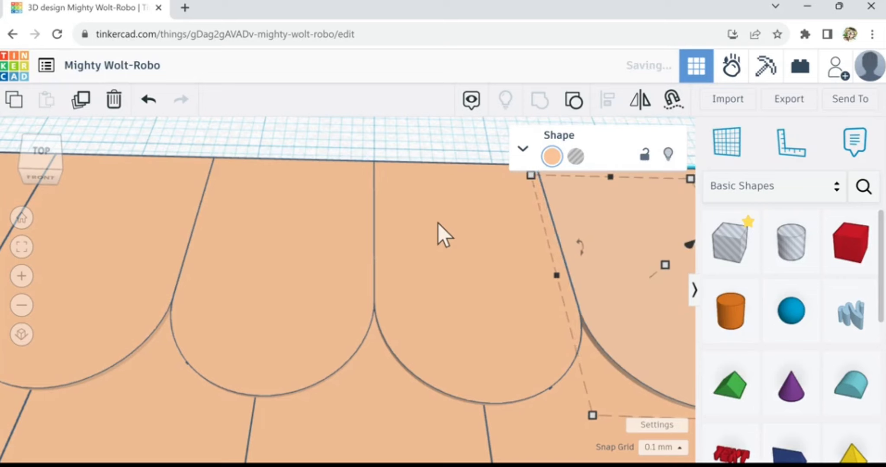
scroll(437, 223, down, 5)
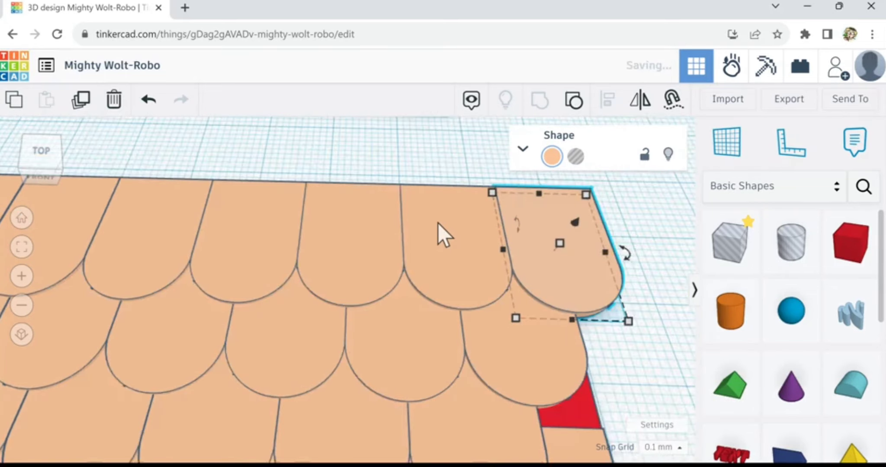
click(554, 329)
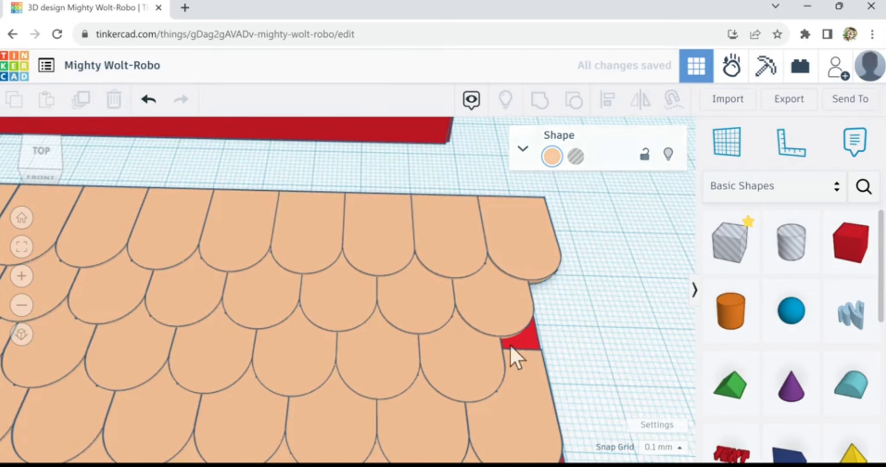
Step: Duplicate the right-end shingle of the fourth row and move the copy right to fill the red gap, flush with its neighbour
click(476, 349)
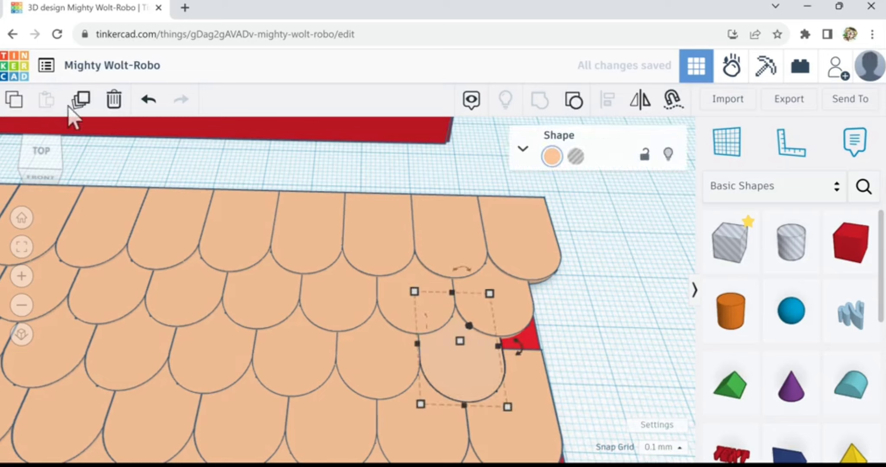
click(82, 103)
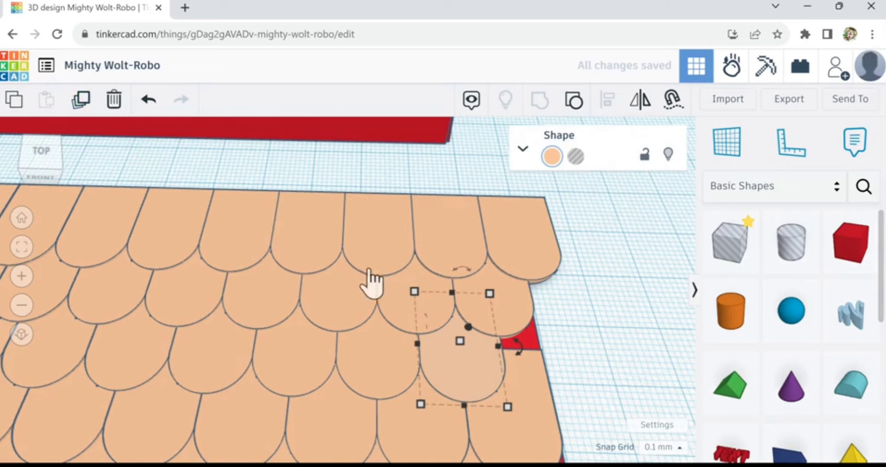
key(Right)
key(Right)
key(Right)
key(Right)
key(Right)
key(Right)
key(Right)
key(Right)
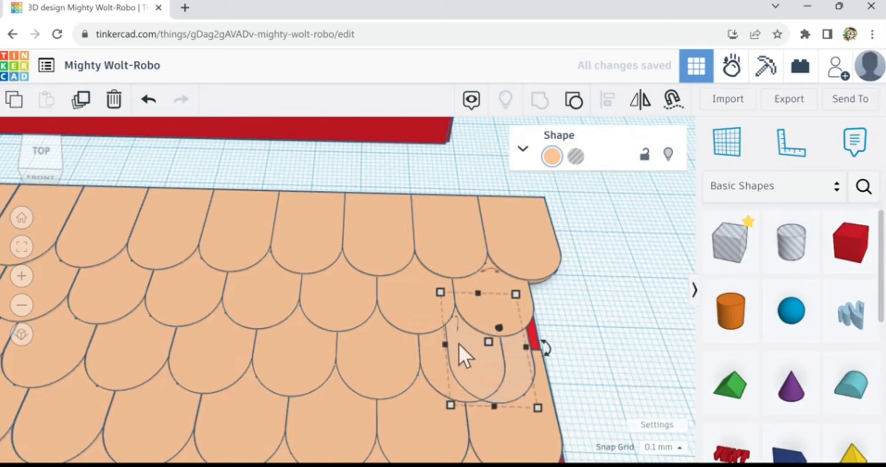
key(Right)
key(Right)
key(Right)
key(Right)
key(Right)
key(Right)
key(Right)
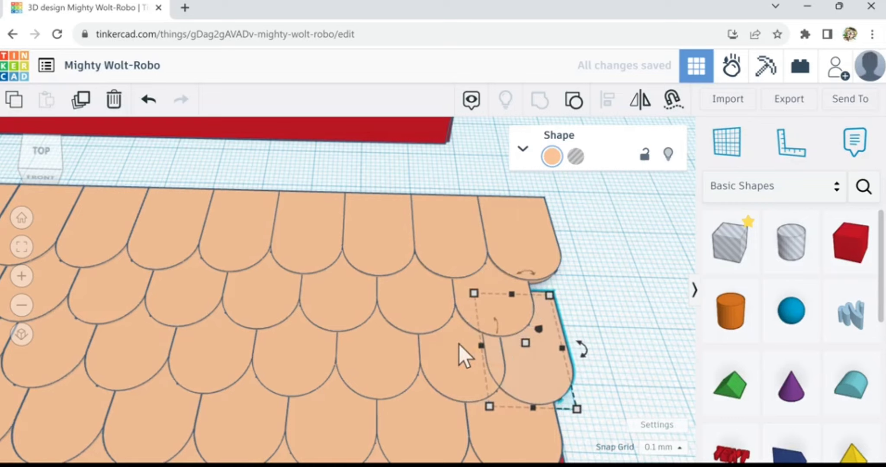
key(Right)
key(Right)
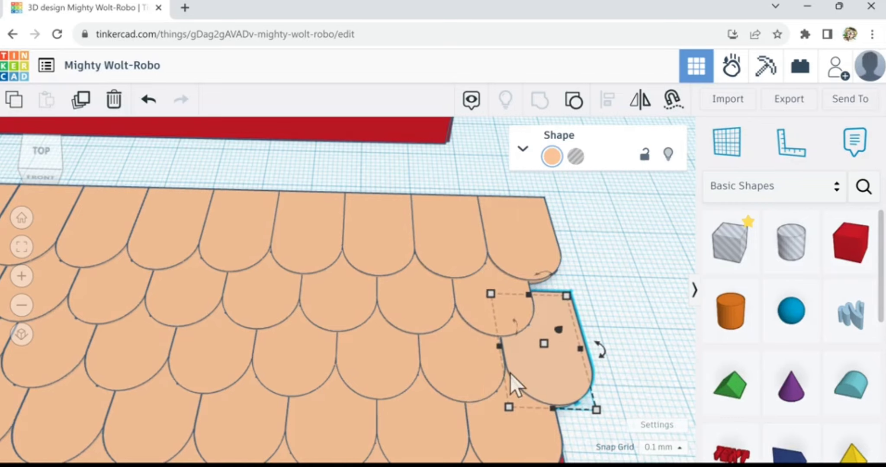
scroll(509, 373, up, 3)
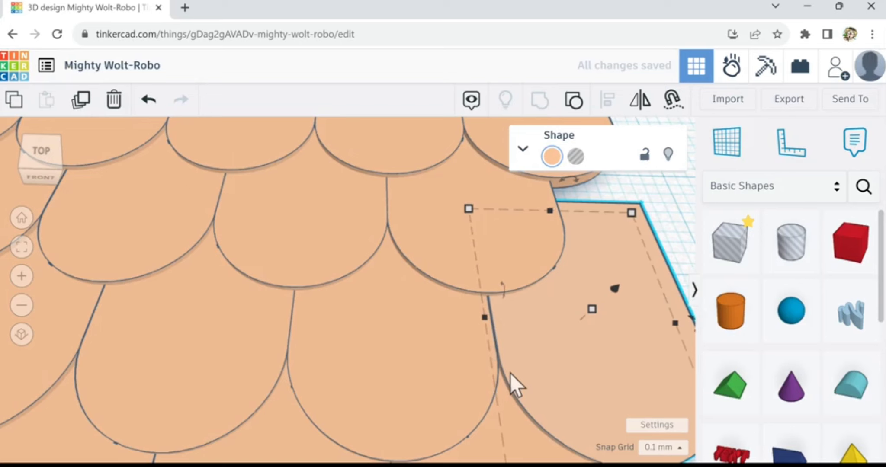
scroll(510, 373, down, 5)
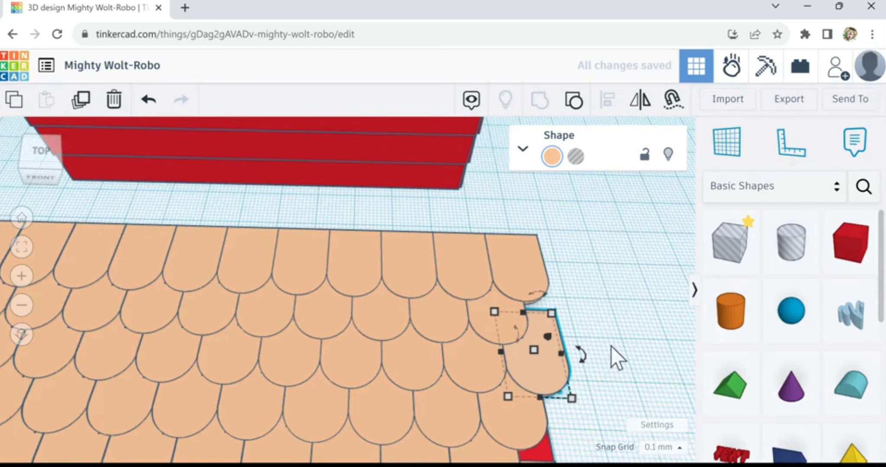
Step: Duplicate the right-end shingle of the second row and move the copy right to cover the exposed red gap
right_drag(575, 277, 539, 252)
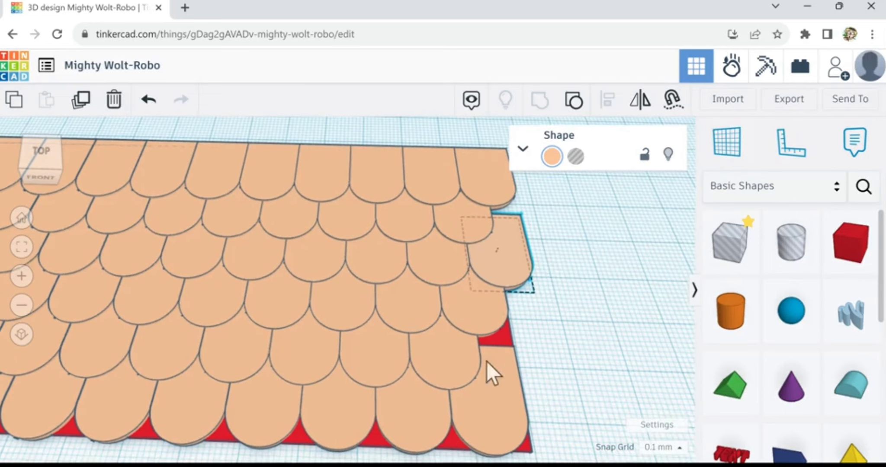
click(472, 365)
click(80, 100)
key(Right)
key(Right)
key(Right)
key(Right)
key(Right)
key(Right)
key(Right)
key(Right)
key(Right)
key(Right)
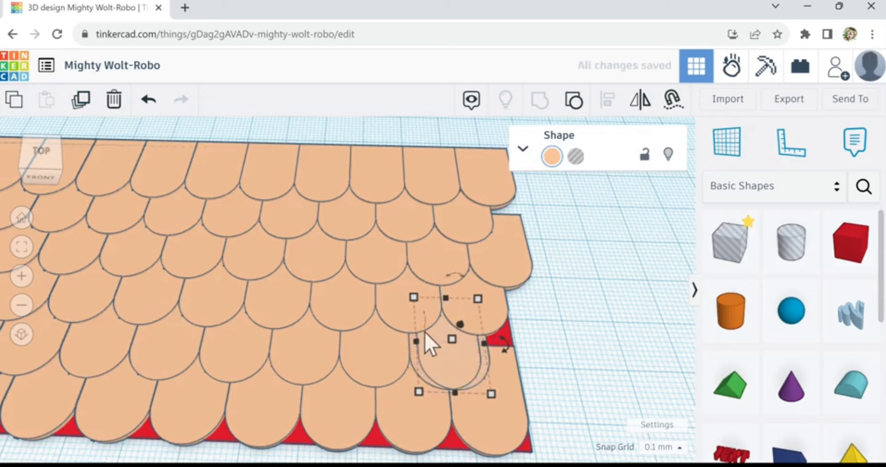
key(Right)
key(Right)
key(Right)
key(Right)
key(Right)
key(Right)
key(Right)
key(Right)
key(Right)
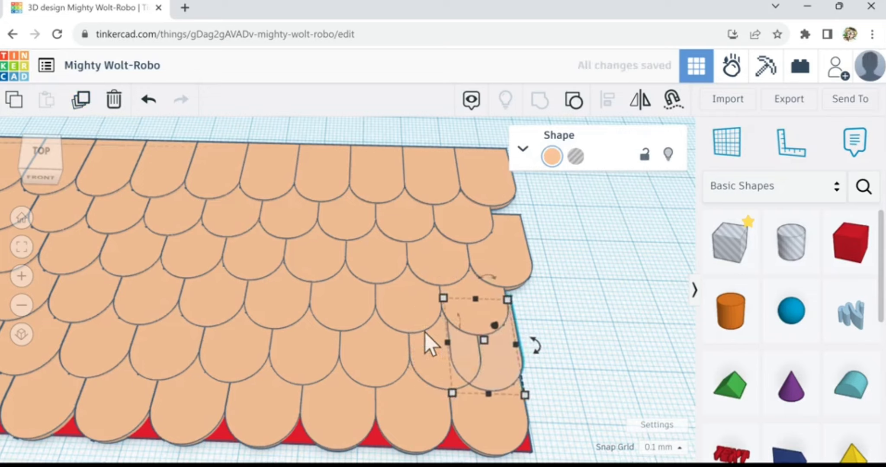
key(Right)
key(Right)
key(Right)
key(Right)
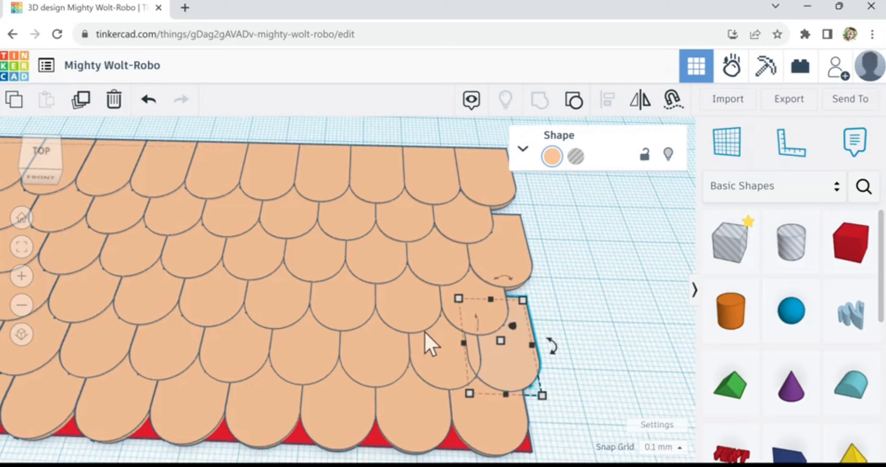
key(Right)
key(Right)
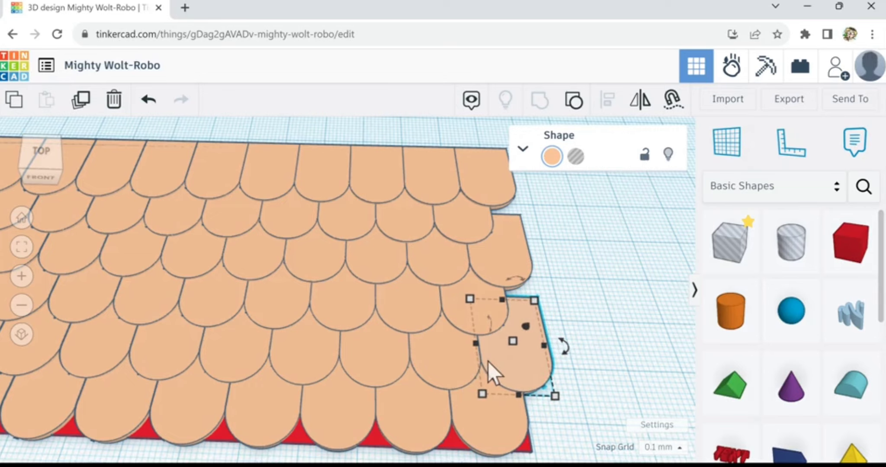
Step: Nudge the added second-row shingle slightly left until it sits flush against its neighbour
scroll(487, 362, up, 6)
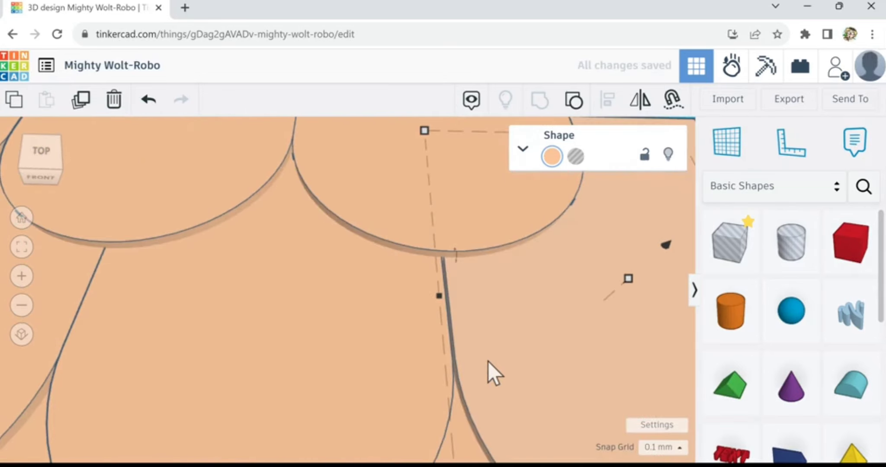
key(Left)
key(Left)
key(Left)
scroll(487, 363, down, 5)
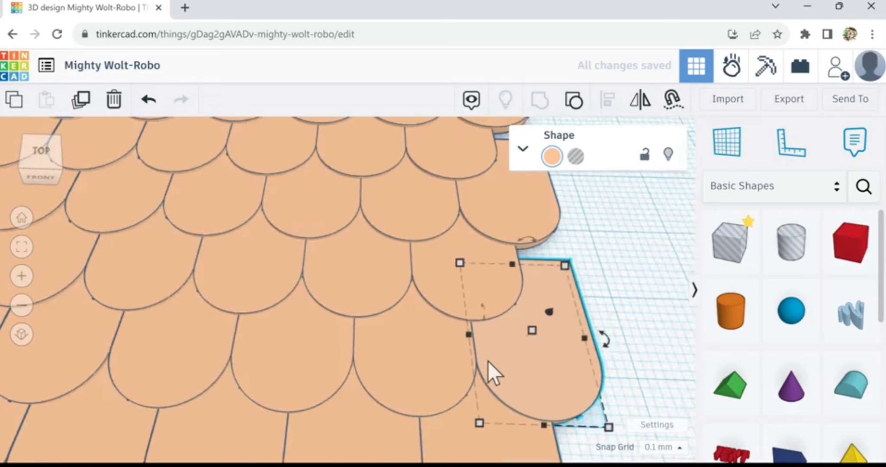
scroll(487, 361, down, 5)
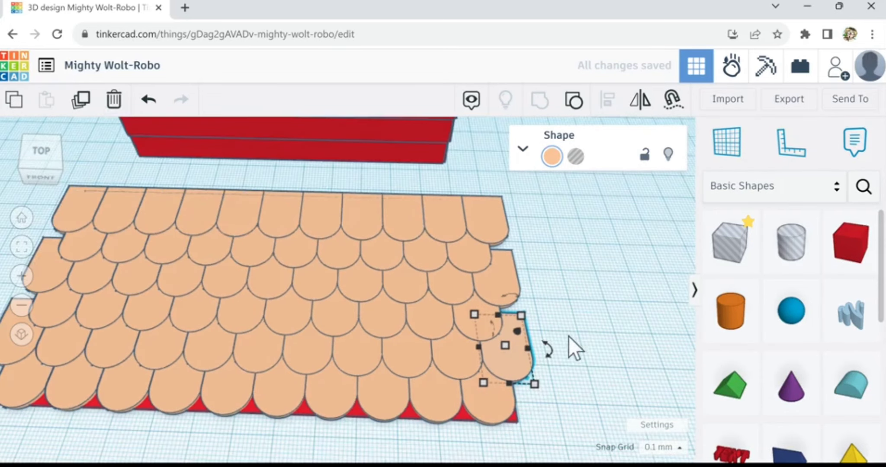
Step: Place a box hole against the roof panel's right edge at the front corner and lengthen it past the back edge, covering all overhanging shingles
click(679, 260)
drag(722, 253, 551, 402)
drag(524, 435, 521, 434)
scroll(522, 434, up, 3)
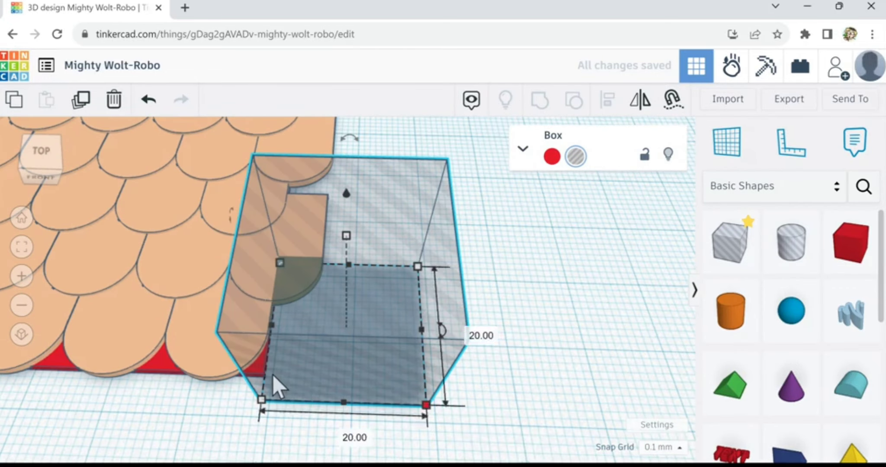
scroll(271, 374, up, 3)
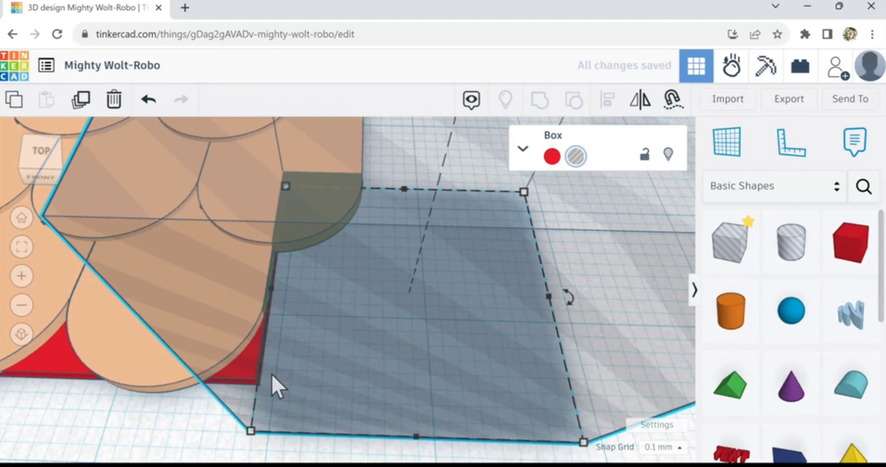
scroll(271, 374, down, 3)
scroll(272, 375, down, 2)
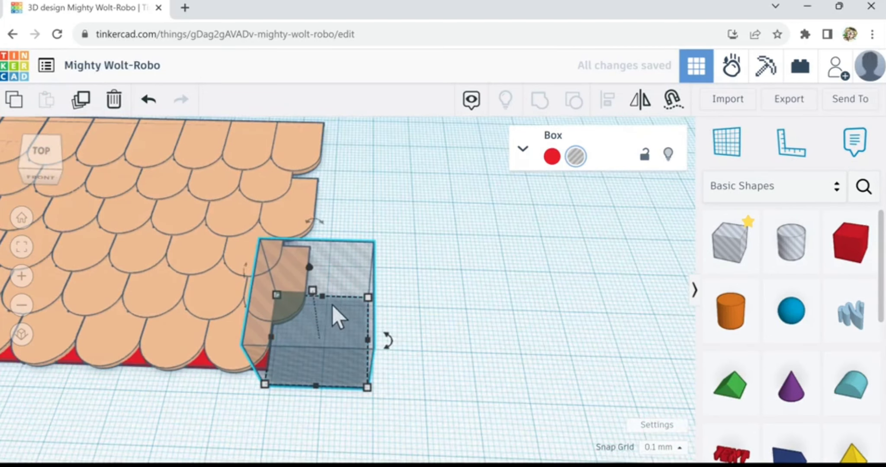
drag(323, 298, 345, 113)
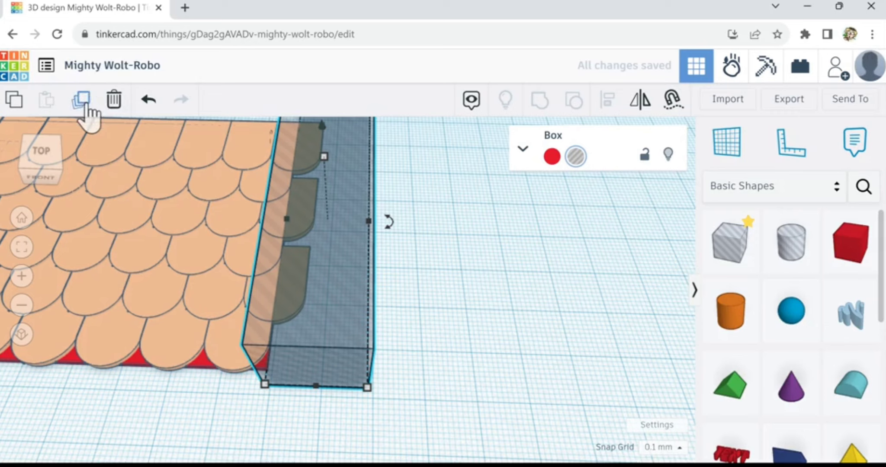
Step: Duplicate the long box hole and shift the copy left across the roof panel to its left end
click(86, 106)
key(Left)
key(Left)
key(Left)
key(Left)
key(Left)
key(Left)
key(Left)
key(Left)
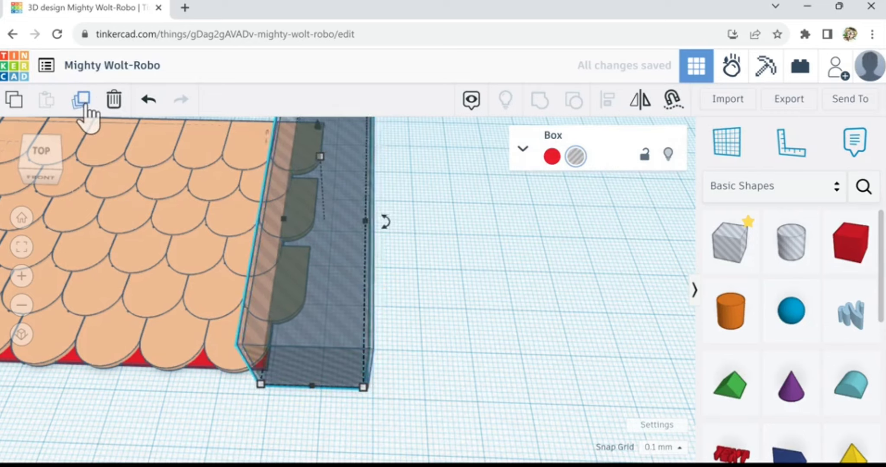
key(Left)
key(Left)
key(Left)
key(Left)
key(Left)
key(Left)
key(Left)
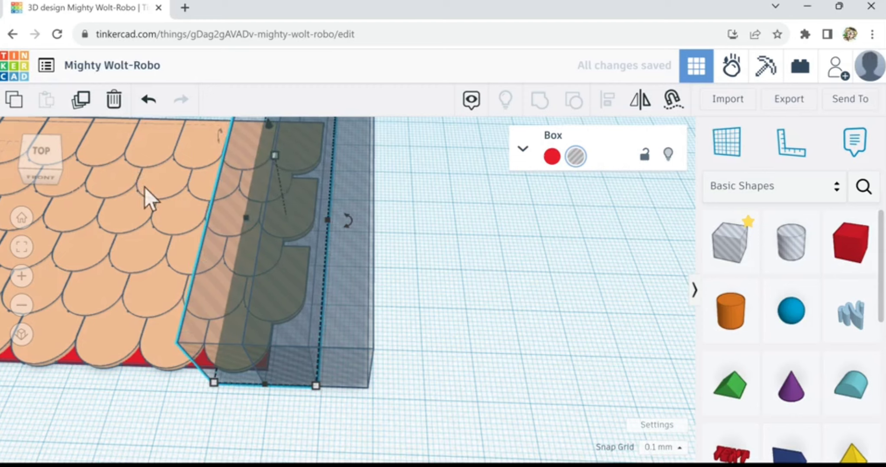
key(Left)
key(Left)
key(Left)
key(shift+Left)
key(shift+Left)
key(shift+Left)
key(shift+Left)
key(shift+Left)
key(shift+Left)
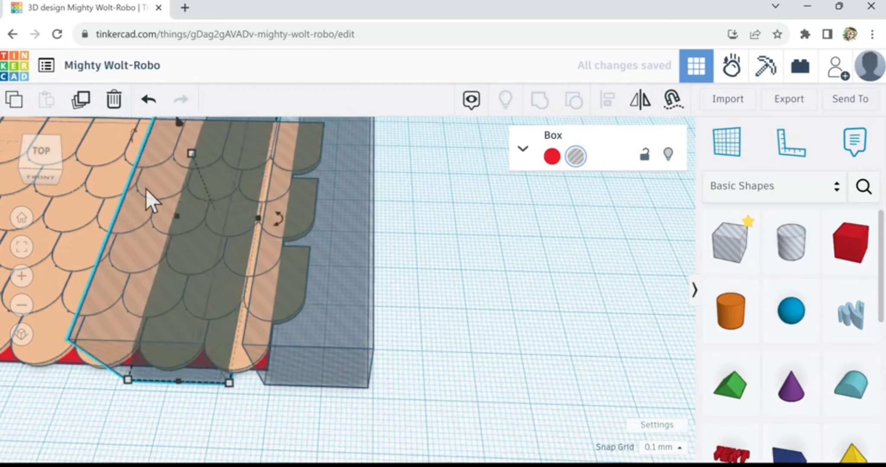
key(shift+Left)
key(shift+Left)
key(shift+Left)
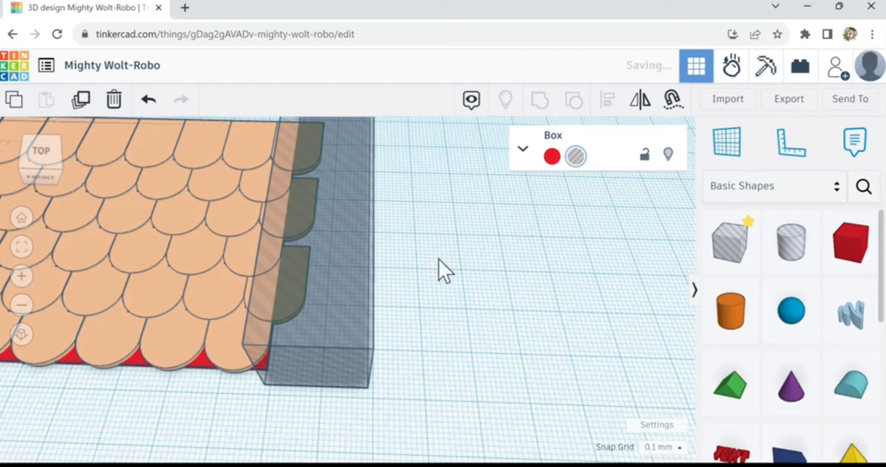
Step: Move the copied box hole further left until its inner side lines up with the red panel's left edge, covering the overhanging shingles
scroll(419, 290, down, 3)
scroll(419, 290, down, 2)
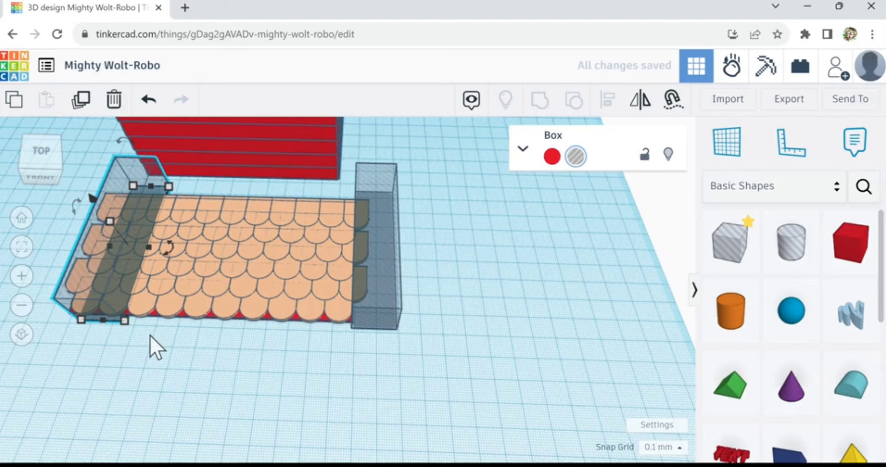
key(f)
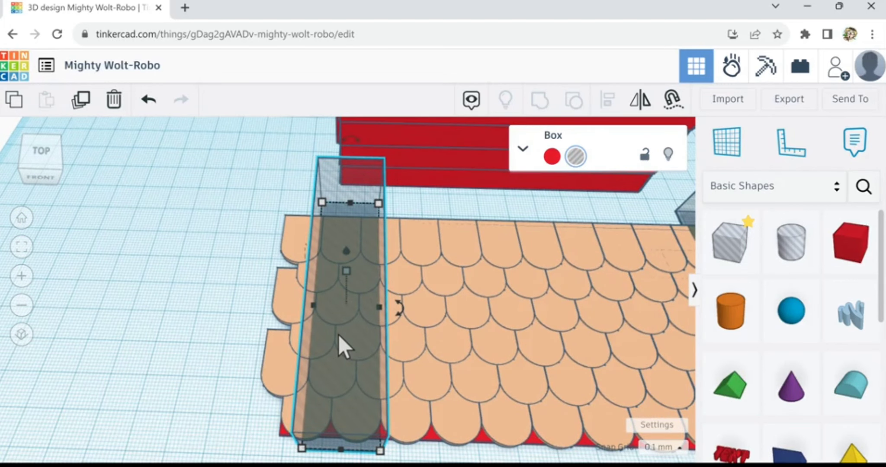
drag(338, 335, 365, 454)
key(Left)
key(Left)
key(Left)
key(Left)
key(Left)
key(Left)
key(Left)
key(Left)
key(Left)
key(Left)
key(Left)
key(Left)
key(Left)
key(Left)
key(Left)
key(Left)
key(Left)
key(Left)
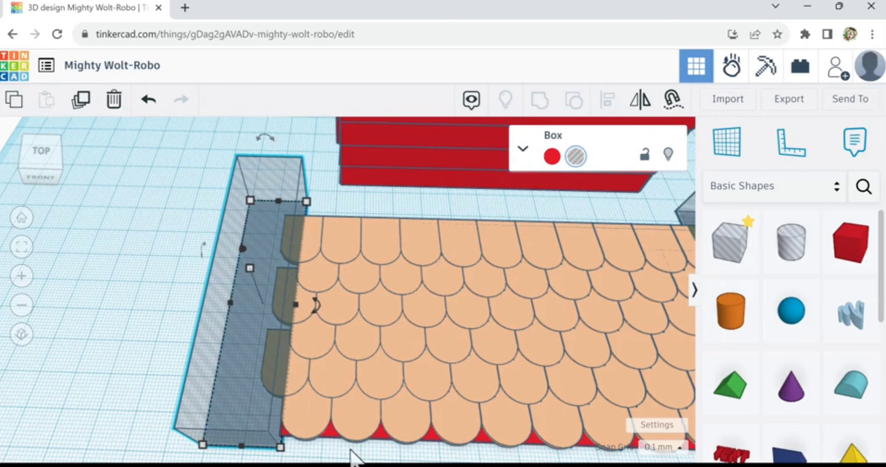
Step: Check from a low angle how the left box hole aligns with the panel edge and encloses the overhanging shingles
right_drag(351, 451, 410, 382)
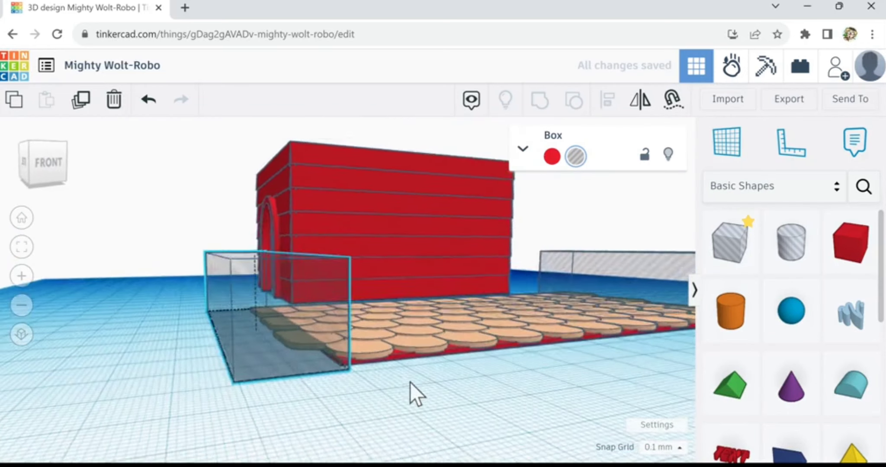
scroll(336, 383, up, 3)
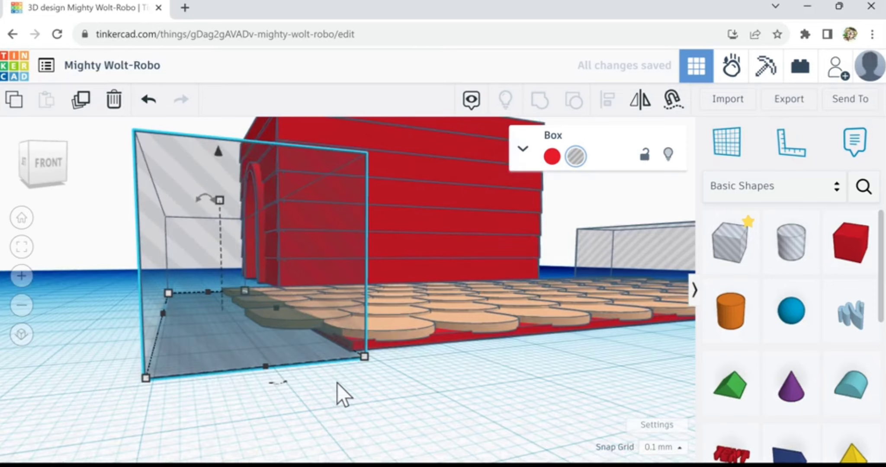
scroll(364, 387, up, 2)
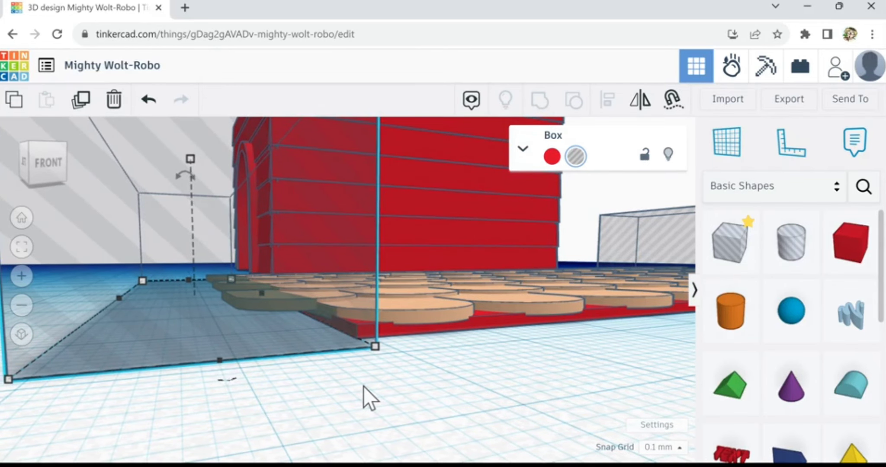
scroll(408, 377, down, 2)
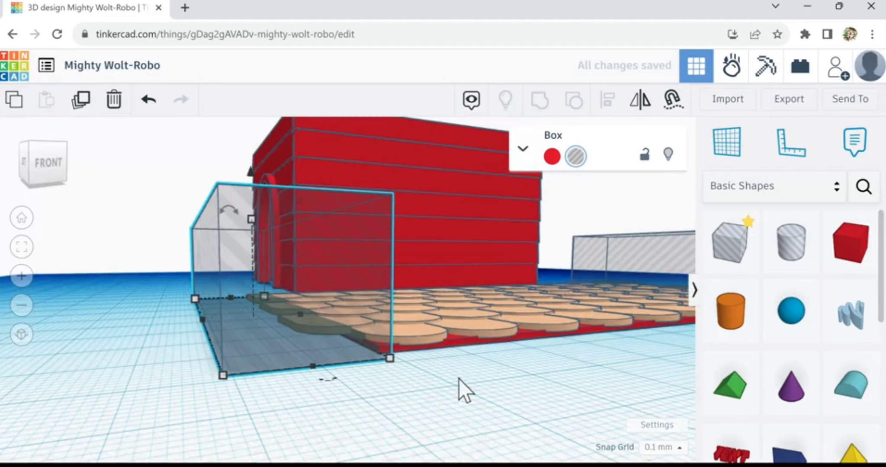
right_drag(435, 412, 399, 400)
scroll(406, 395, down, 5)
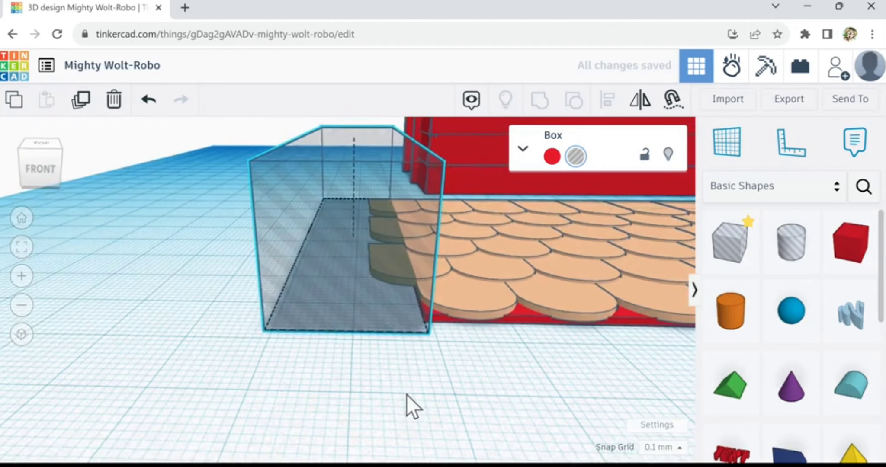
scroll(407, 393, down, 1)
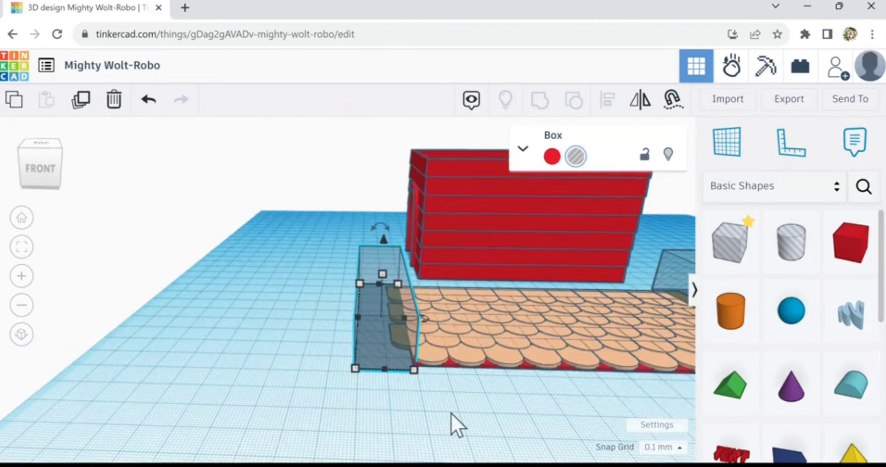
right_drag(518, 405, 320, 385)
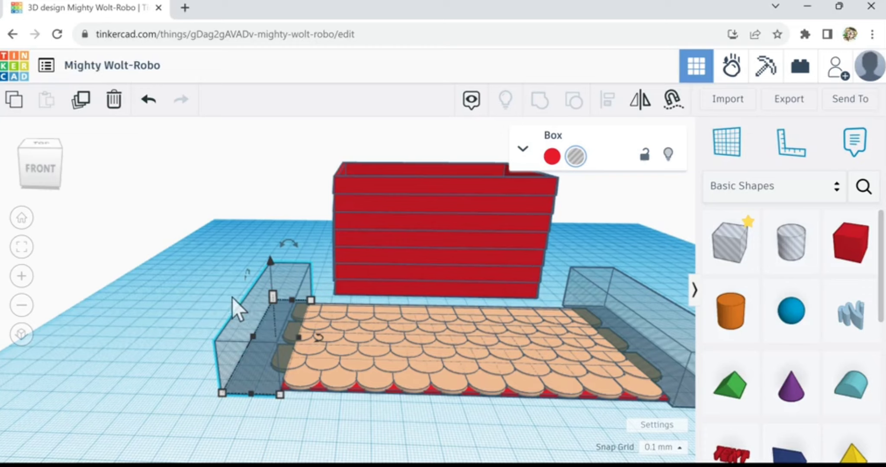
Step: Select the roof panel, all shingles and both box holes and group them to cut off the overhanging shingle ends
drag(291, 331, 212, 302)
right_drag(212, 302, 214, 260)
drag(225, 256, 635, 395)
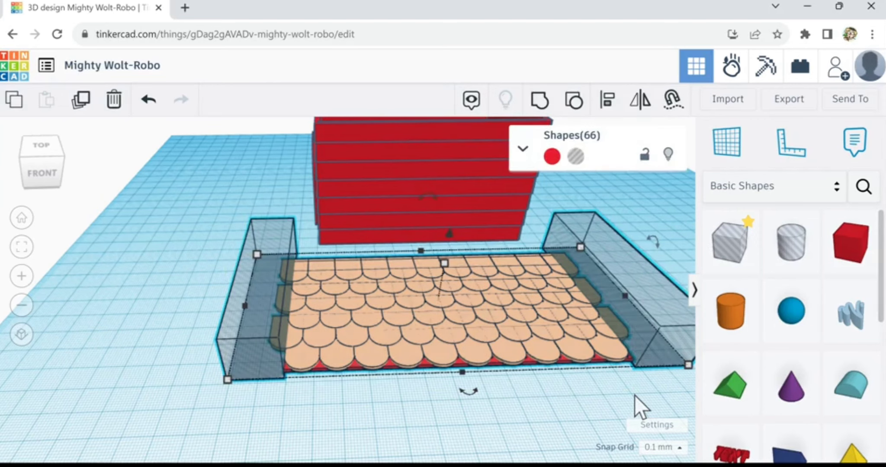
click(545, 113)
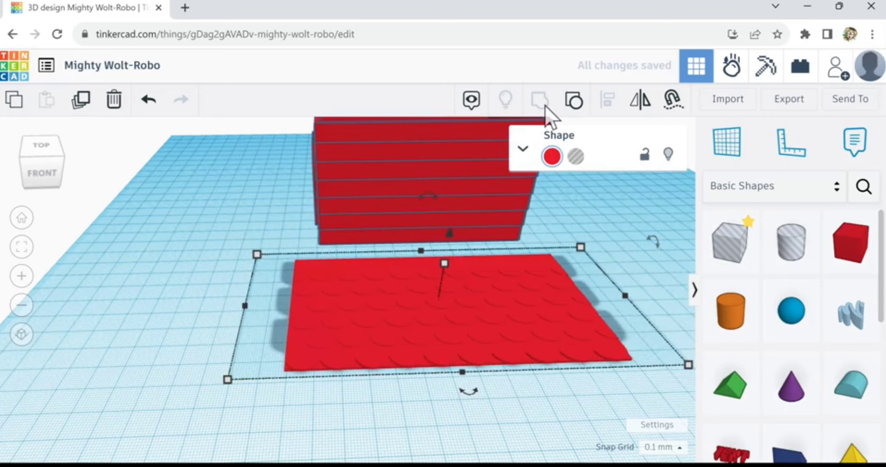
Step: Examine the grouped roof panel's shingle relief and trimmed end up close from the left side
click(260, 338)
right_drag(234, 342, 285, 371)
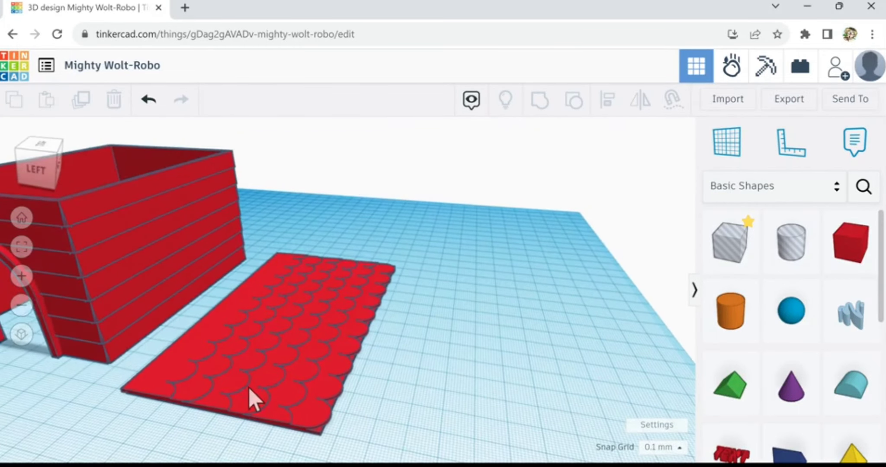
scroll(249, 388, up, 5)
scroll(249, 388, up, 2)
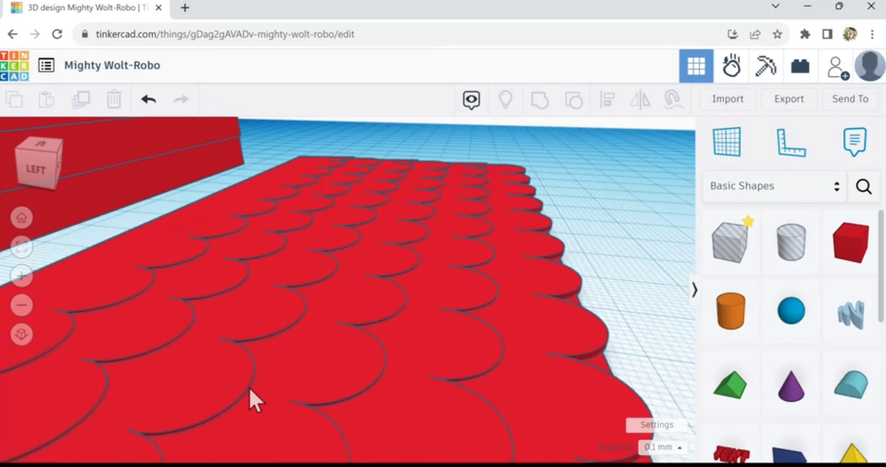
scroll(278, 380, up, 3)
scroll(276, 383, down, 1)
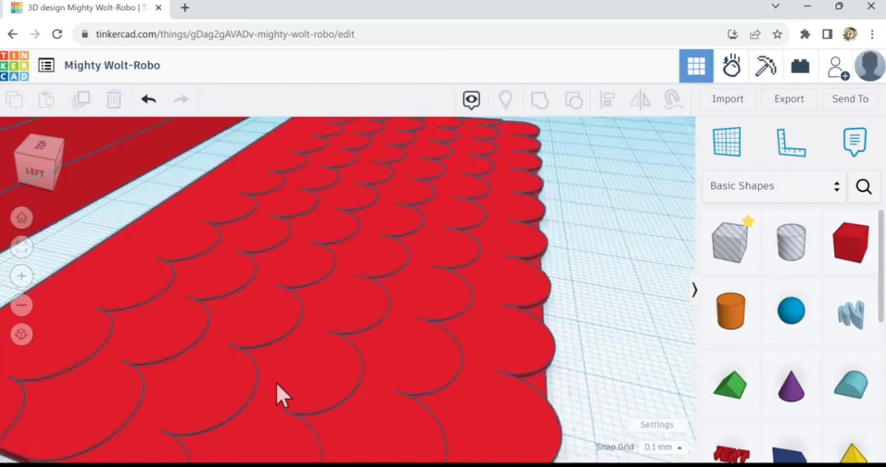
scroll(276, 383, down, 2)
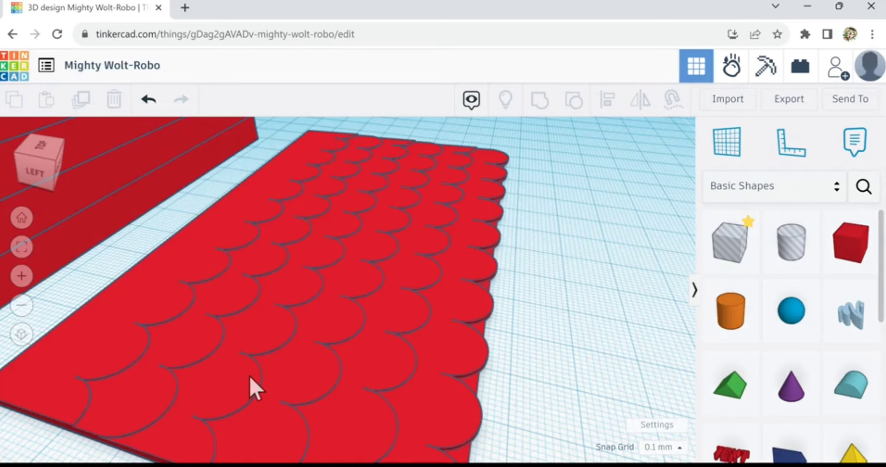
right_drag(254, 387, 248, 336)
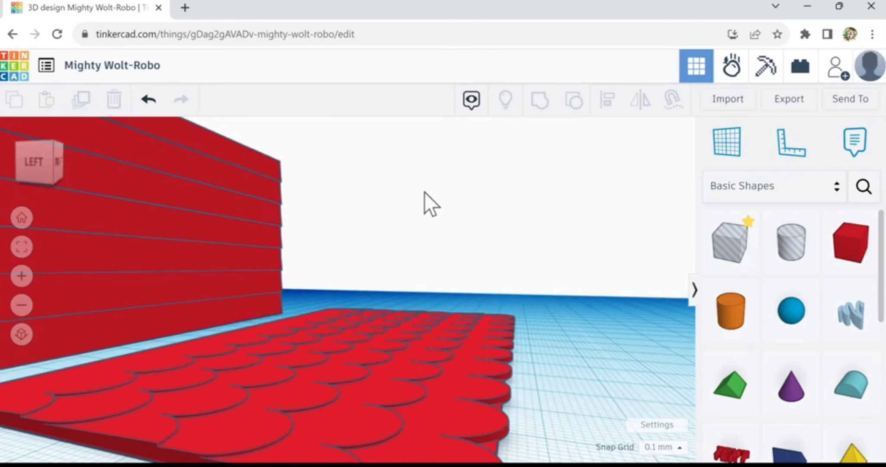
Step: Undo the grouping of the roof panel, shingles and box holes
click(335, 371)
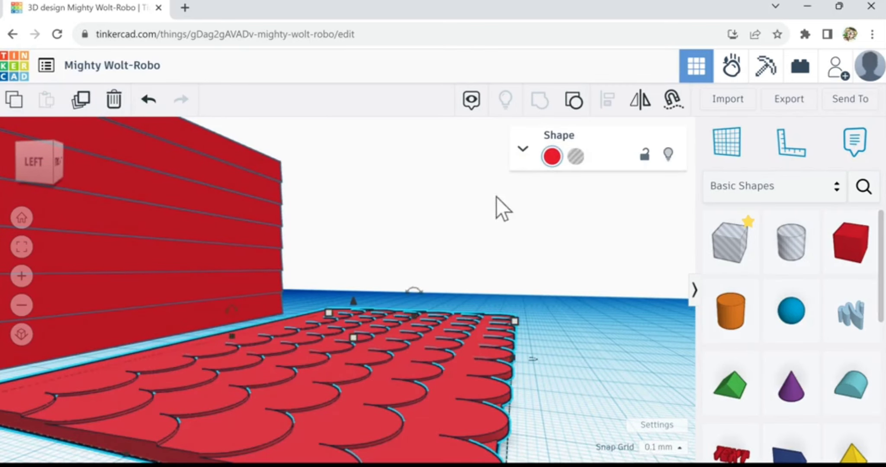
click(148, 102)
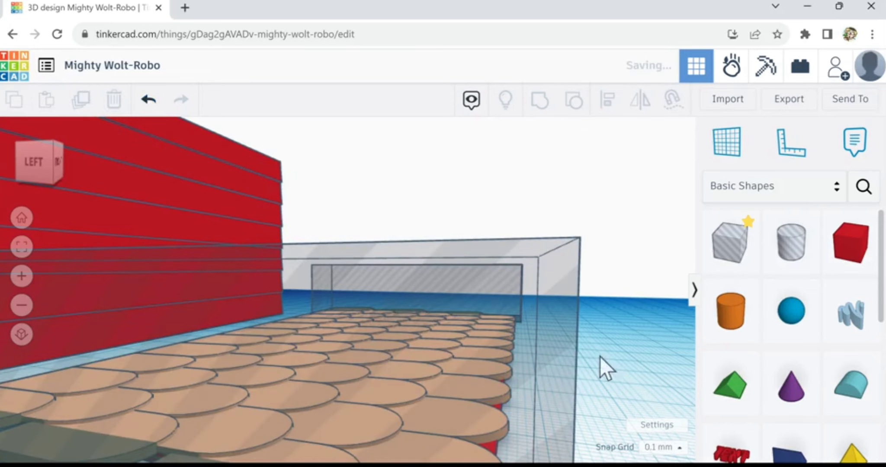
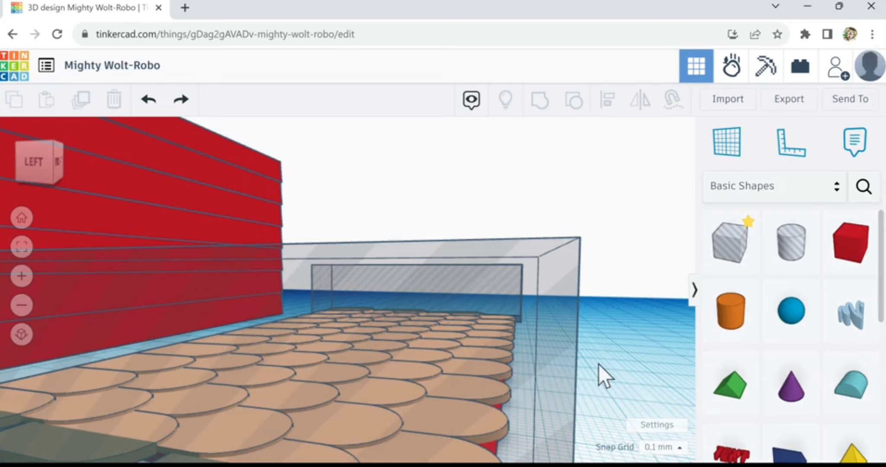
Step: Select all ten shingles in the second row from the panel's front edge and adjust the row's placement
right_drag(601, 348, 459, 289)
click(458, 283)
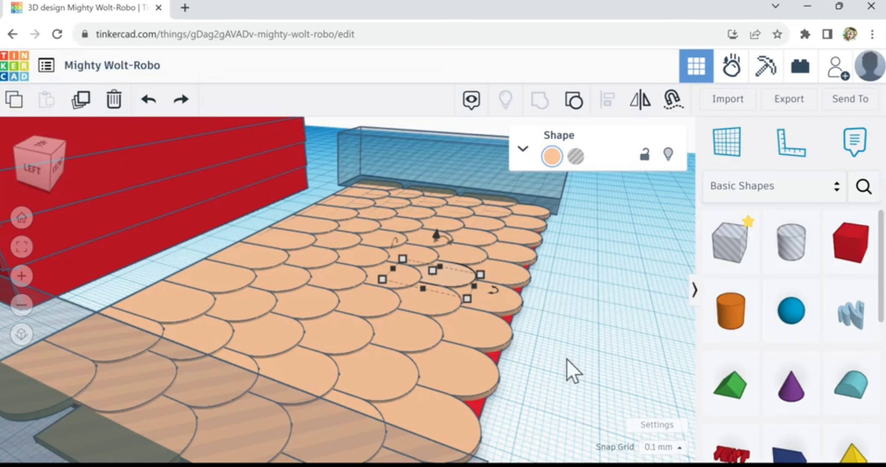
right_drag(514, 360, 431, 361)
scroll(432, 360, down, 3)
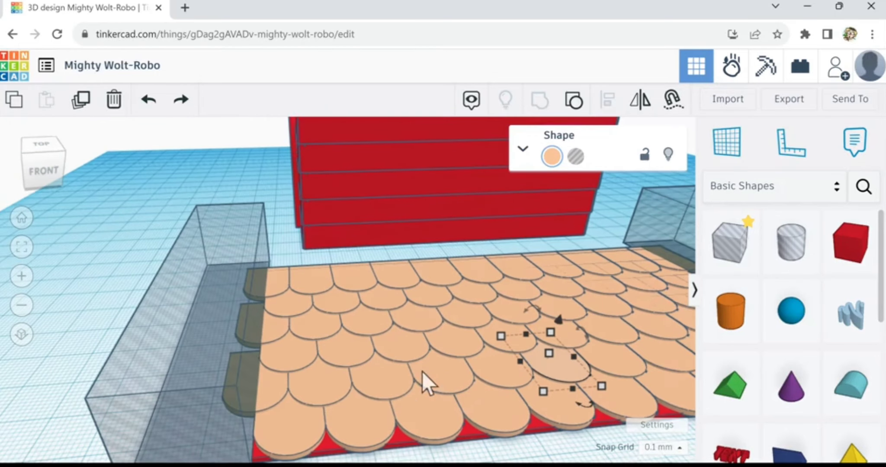
scroll(528, 438, down, 2)
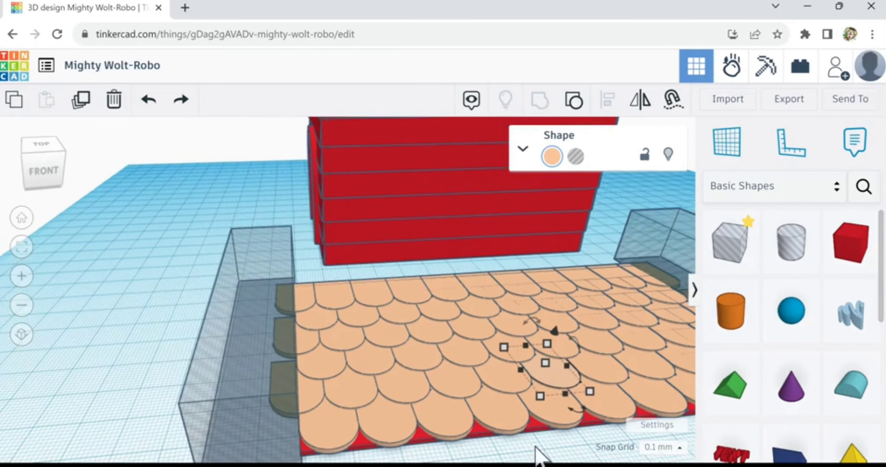
scroll(494, 455, down, 5)
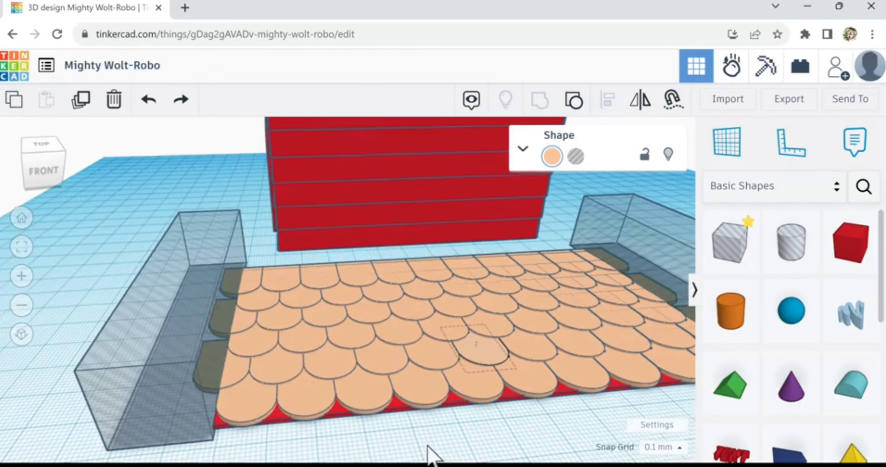
scroll(413, 455, down, 1)
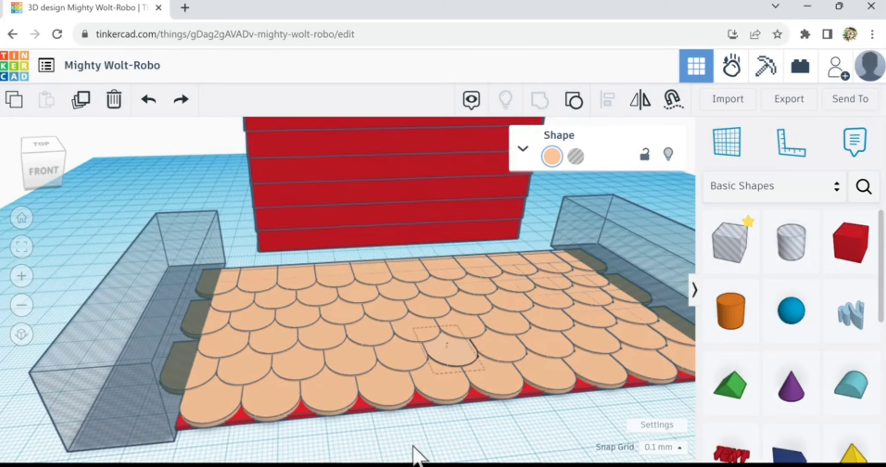
shift+click(195, 371)
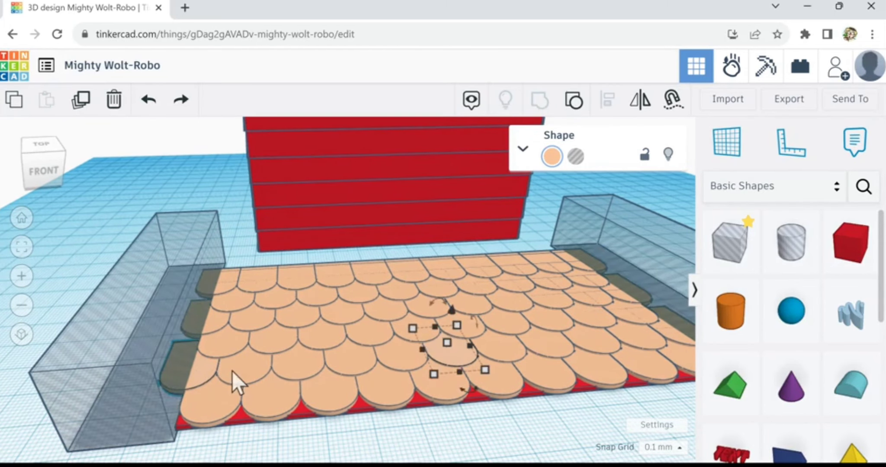
shift+click(299, 362)
shift+click(358, 361)
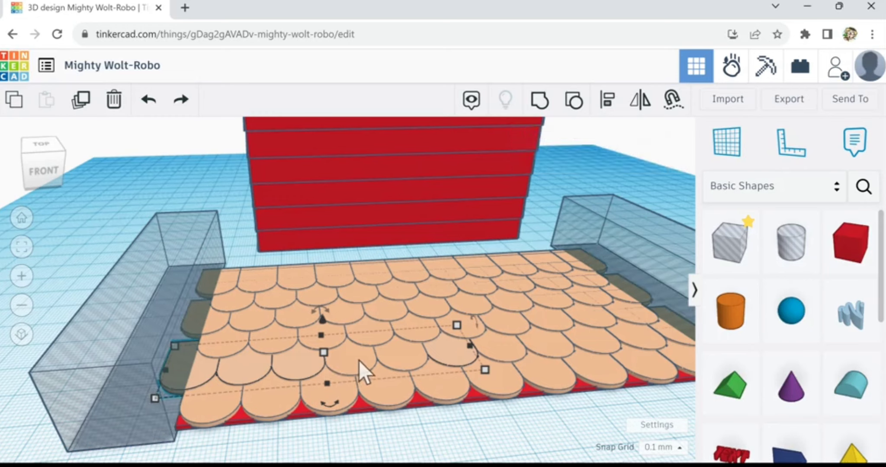
shift+click(397, 358)
shift+click(489, 346)
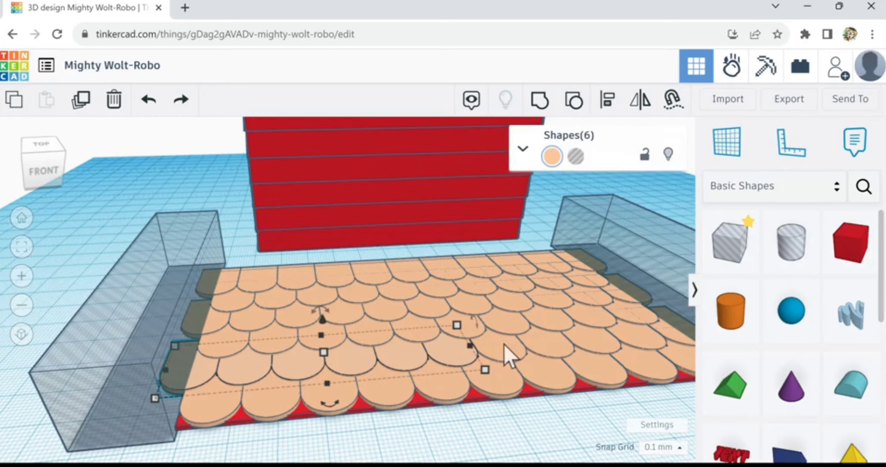
shift+click(570, 347)
shift+click(622, 342)
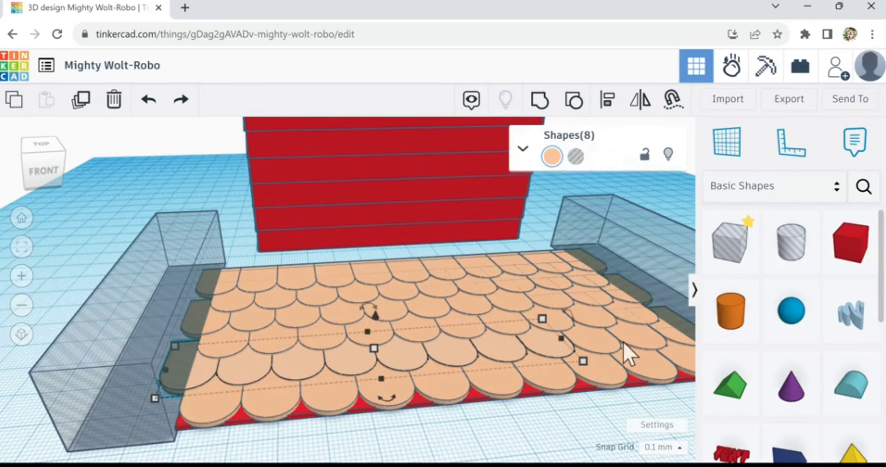
shift+click(633, 340)
shift+click(664, 334)
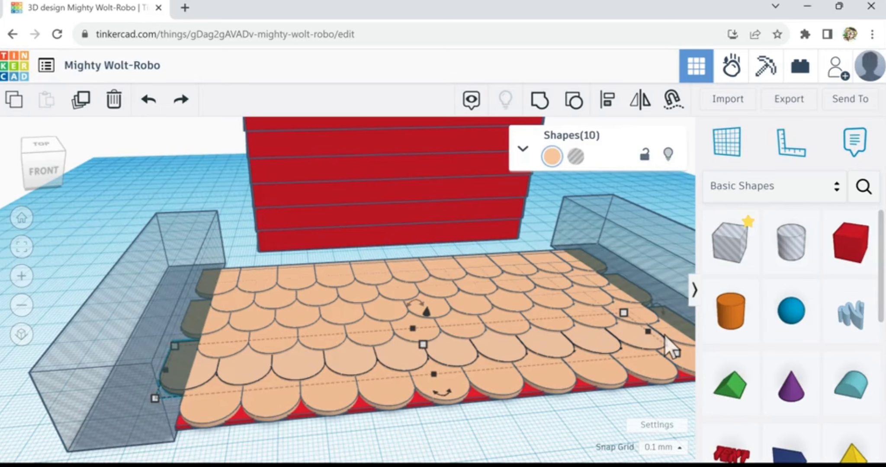
right_drag(553, 425, 625, 336)
drag(620, 275, 649, 177)
click(480, 435)
right_drag(495, 429, 447, 439)
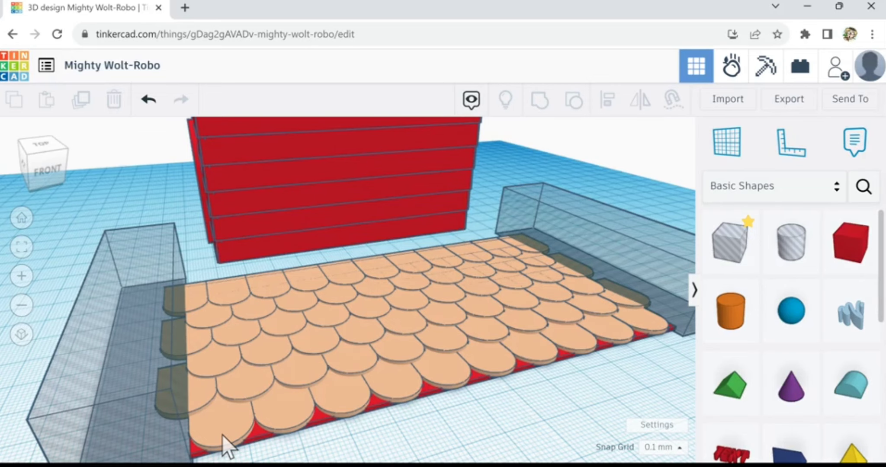
Step: Select the roof panel, all shingles and both box holes and group them to trim the overhanging row ends
right_drag(222, 434, 515, 381)
middle_drag(516, 382, 601, 385)
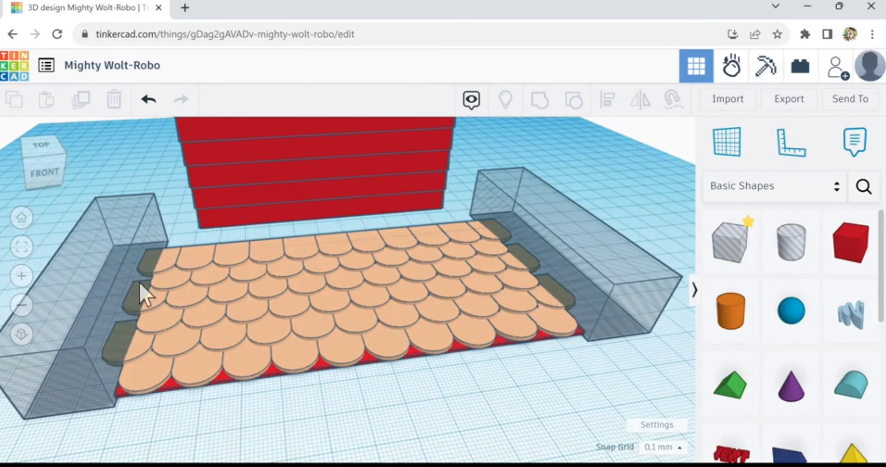
drag(43, 254, 451, 262)
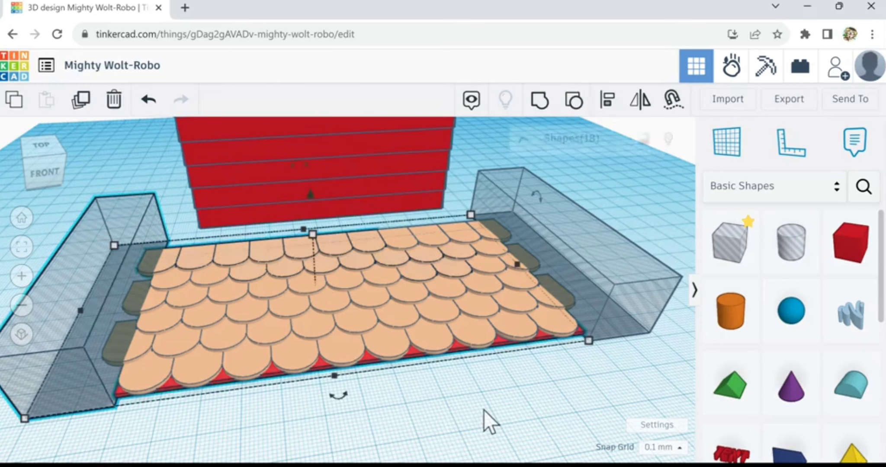
key(f)
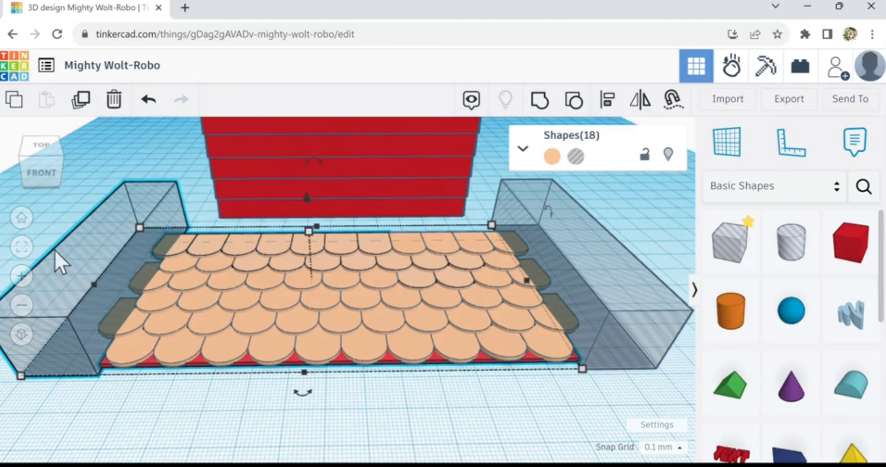
drag(53, 230, 620, 412)
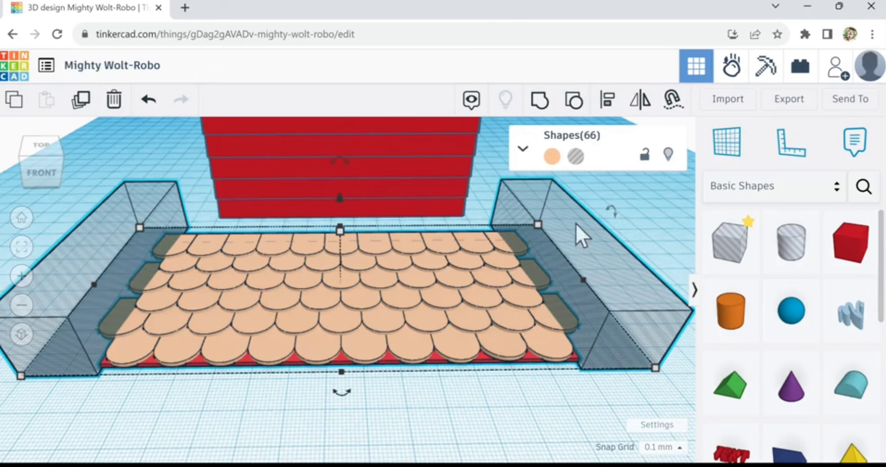
click(541, 111)
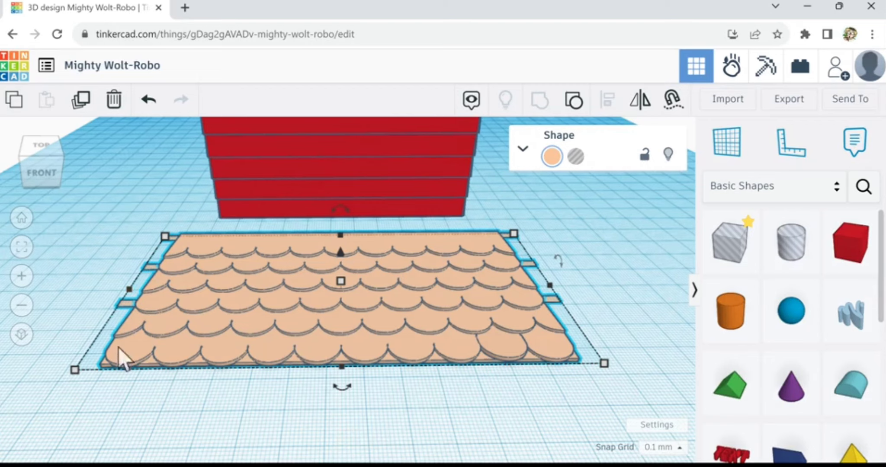
Step: Place a new box hole behind the grouped roof panel and stretch it to about 91.8 mm deep, spanning the whole panel
right_drag(156, 397, 168, 418)
click(402, 333)
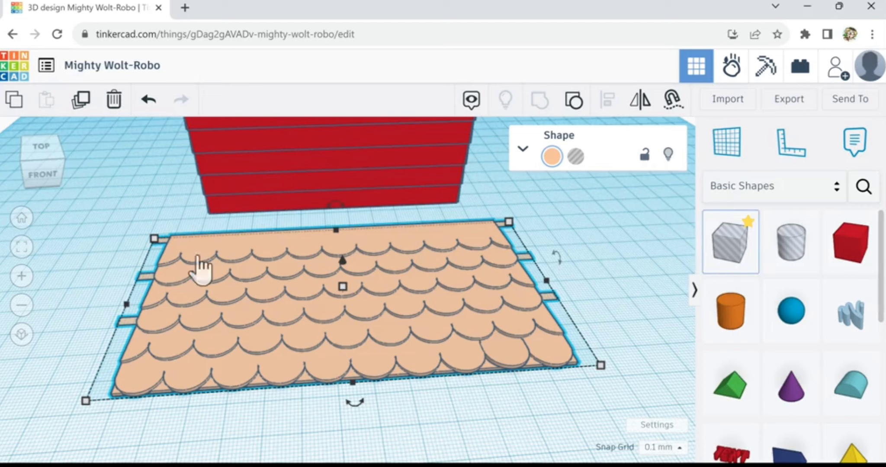
click(94, 255)
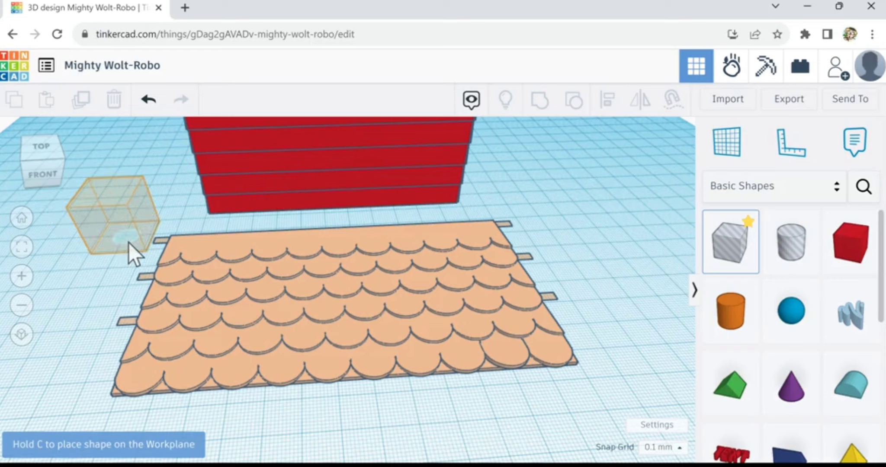
click(142, 257)
drag(146, 257, 629, 389)
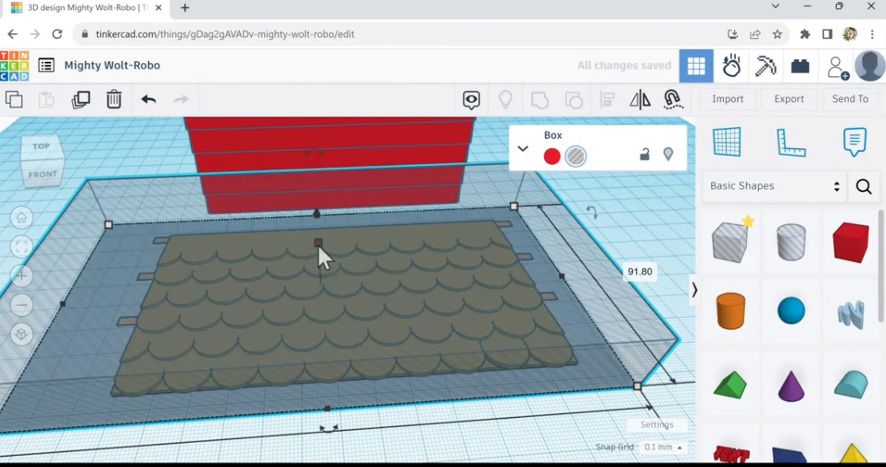
Step: Turn the box hole into a slab about 15.4 mm thick below the workplane and group it with the panel to cut off the leftover slivers
drag(319, 247, 331, 324)
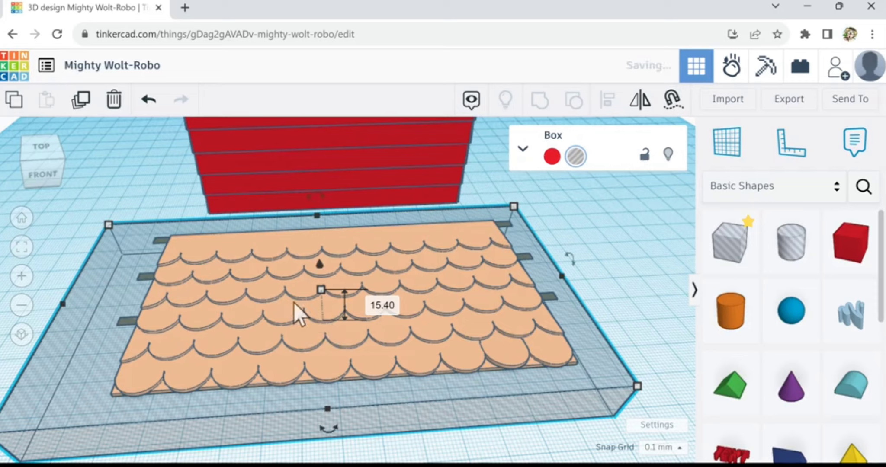
shift+click(273, 296)
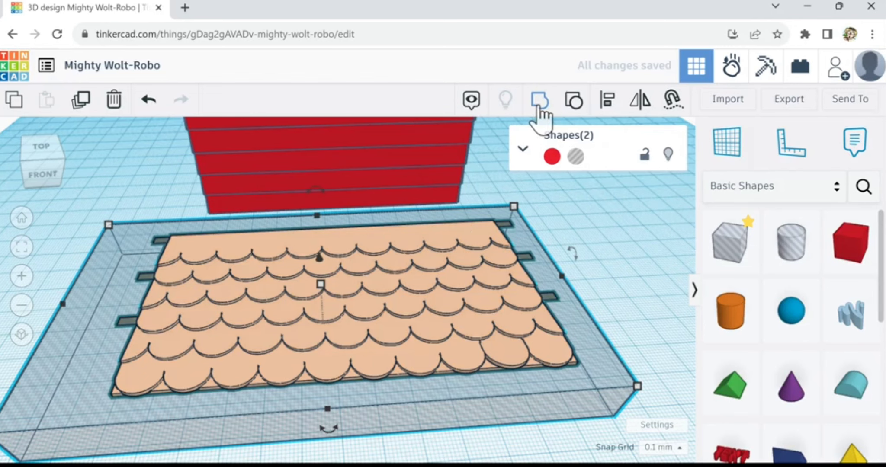
click(539, 104)
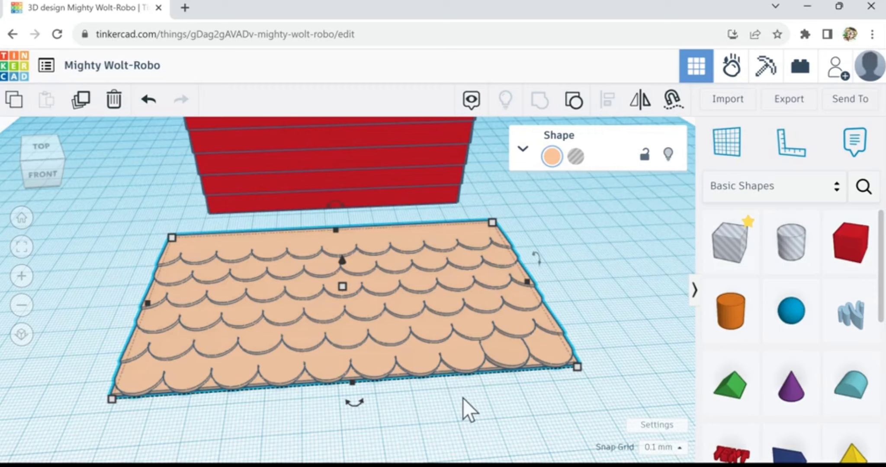
Step: Tilt the trimmed shingle panel to a roof pitch so its scalloped edge slopes down away from the house
right_drag(457, 396, 634, 394)
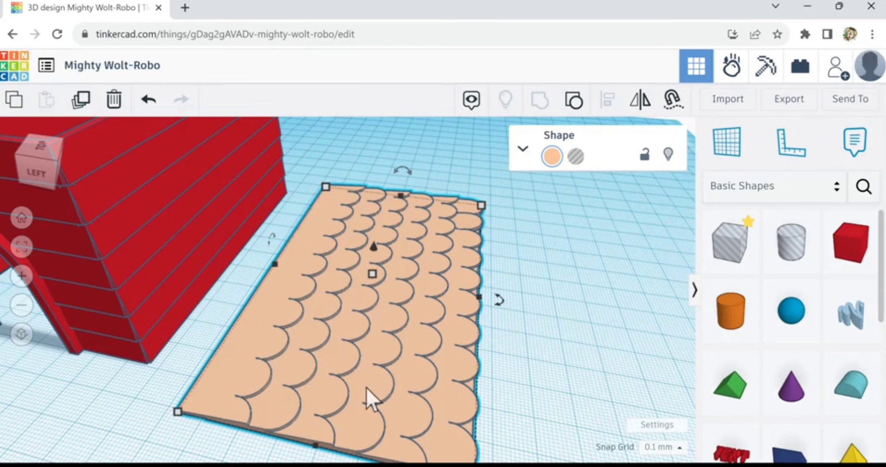
drag(405, 174, 422, 177)
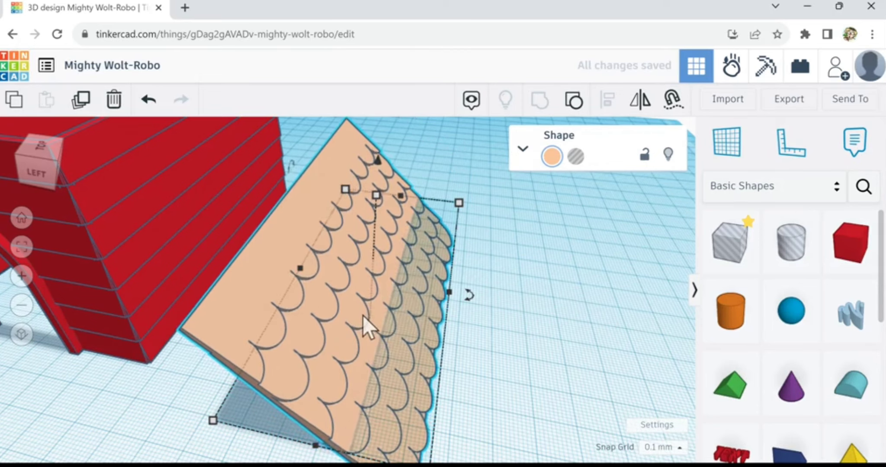
drag(357, 320, 295, 357)
scroll(295, 356, down, 5)
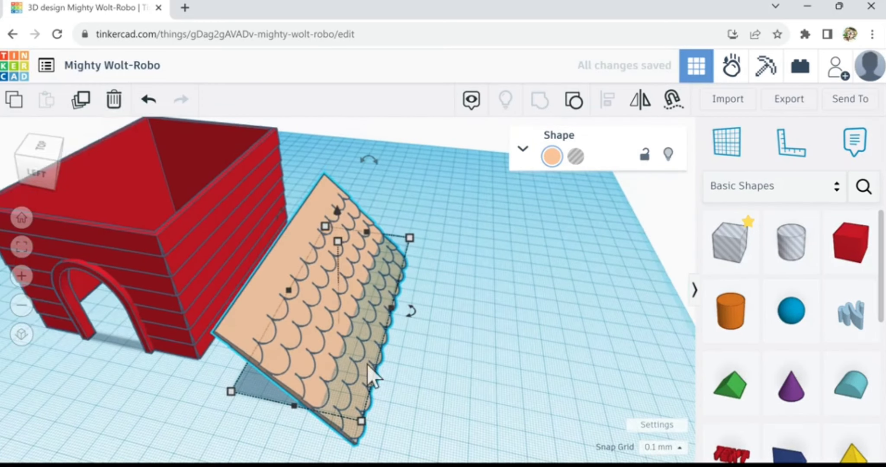
Step: Set the snap grid to 1.0 mm and move the tilted roof panel sideways into the house walls
click(679, 448)
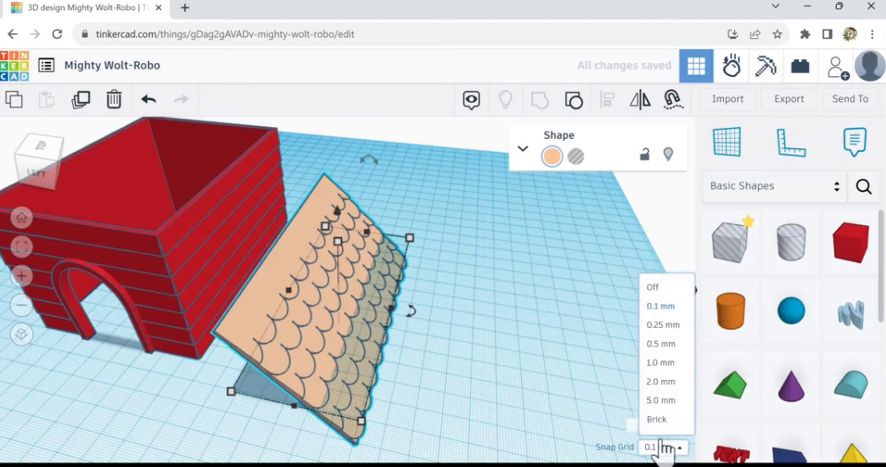
click(665, 365)
key(Left)
key(Left)
key(Left)
key(Left)
key(Left)
key(Left)
key(Left)
key(Left)
key(Left)
key(Left)
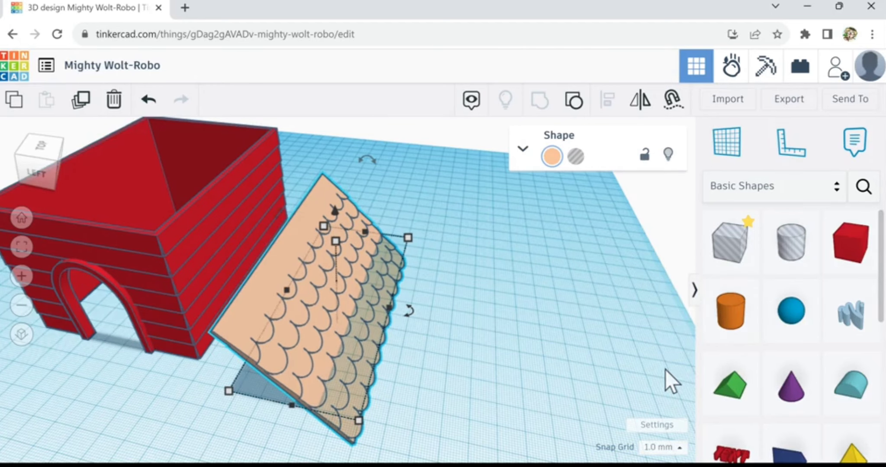
key(Left)
key(Left)
key(Left)
key(Left)
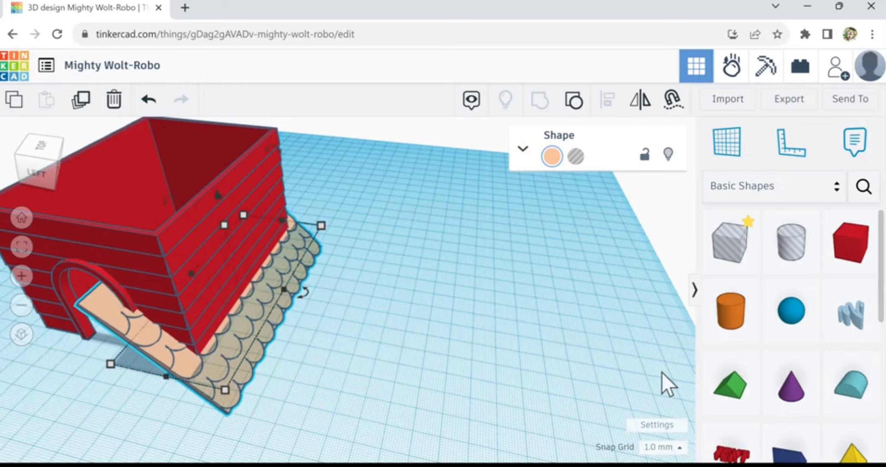
Step: Raise the tilted roof panel until its lower shingle row overhangs the upper part of the house's side wall
right_drag(371, 363, 342, 316)
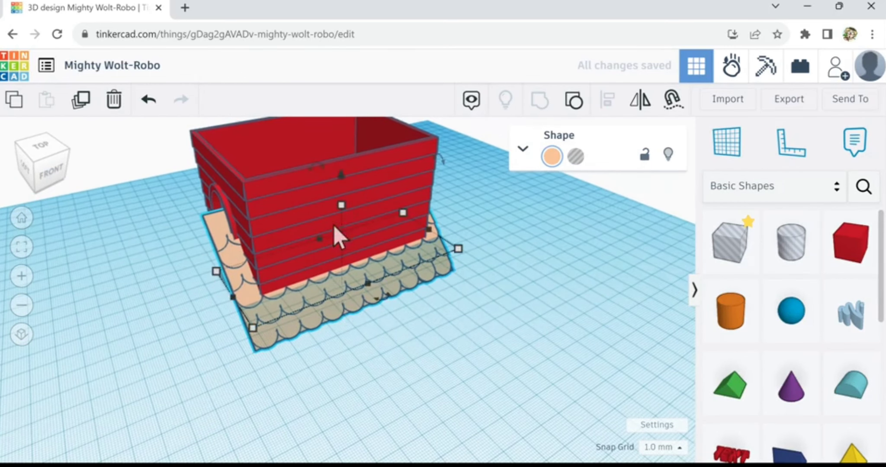
key(ctrl+Up)
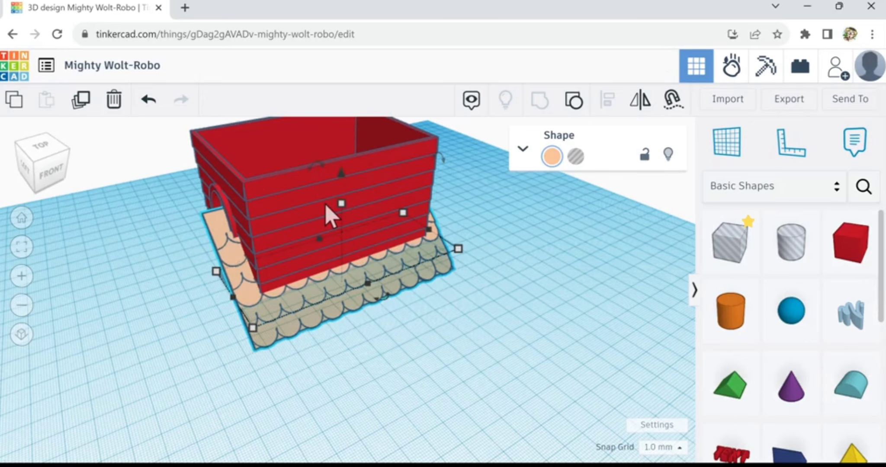
key(ctrl+Up)
key(ctrl+Up)
key(ctrl+Up)
key(ctrl+Up)
key(ctrl+Up)
key(ctrl+Up)
key(ctrl+Up)
key(ctrl+Up)
key(ctrl+Up)
key(ctrl+Up)
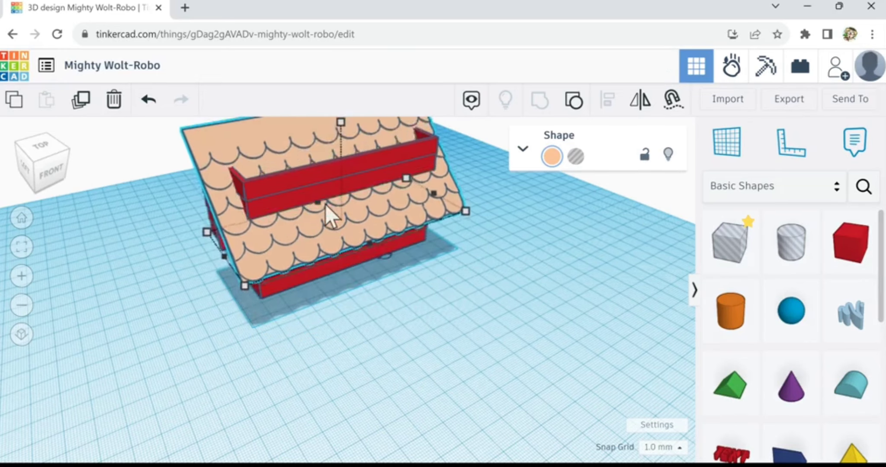
key(ctrl+Up)
key(ctrl+Up)
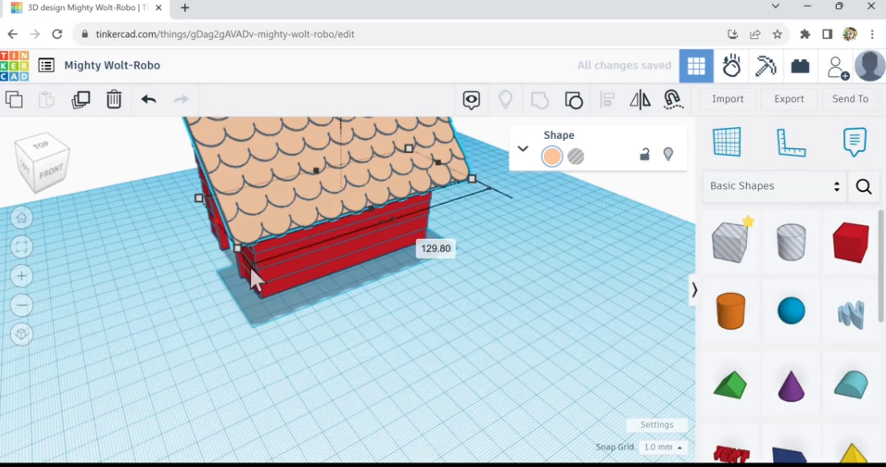
Step: Align the tilted roof panel with the house walls, centred along the length of the house
shift+click(333, 257)
scroll(333, 254, down, 3)
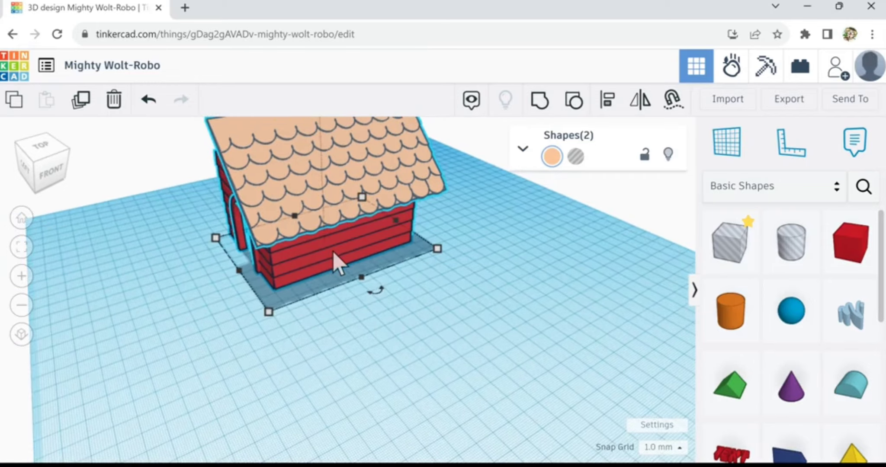
click(608, 107)
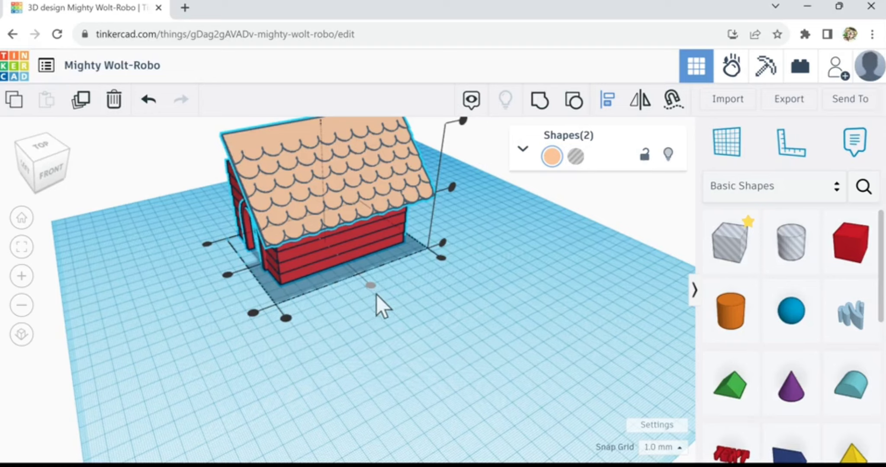
click(369, 351)
right_drag(324, 357, 344, 315)
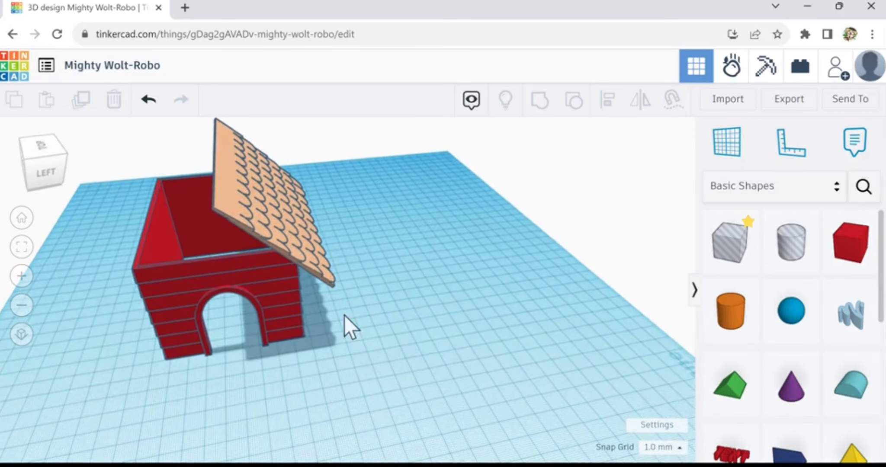
Step: Duplicate the roof panel and move the copy across the house toward the opposite side wall
click(272, 217)
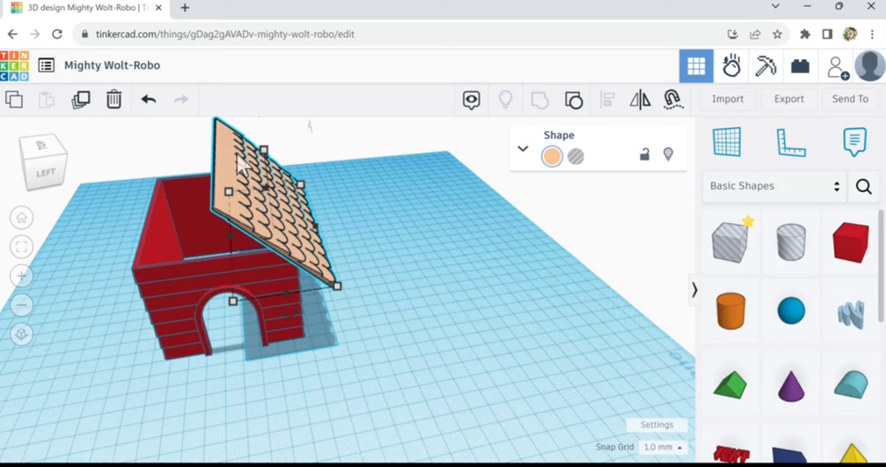
drag(249, 199, 244, 202)
click(83, 107)
key(Left)
key(Left)
key(Left)
key(Left)
key(Left)
key(Left)
key(Left)
key(Left)
key(Left)
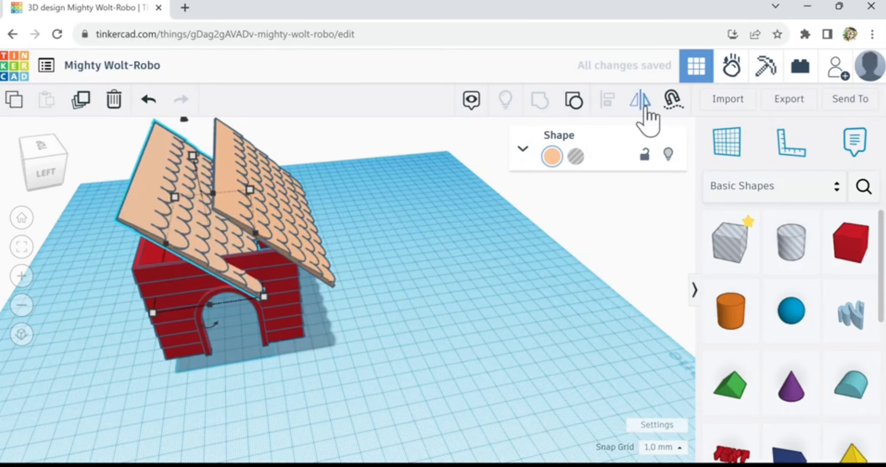
Step: Mirror the copied panel across the house's width and nudge it so both panels meet at the ridge
click(644, 108)
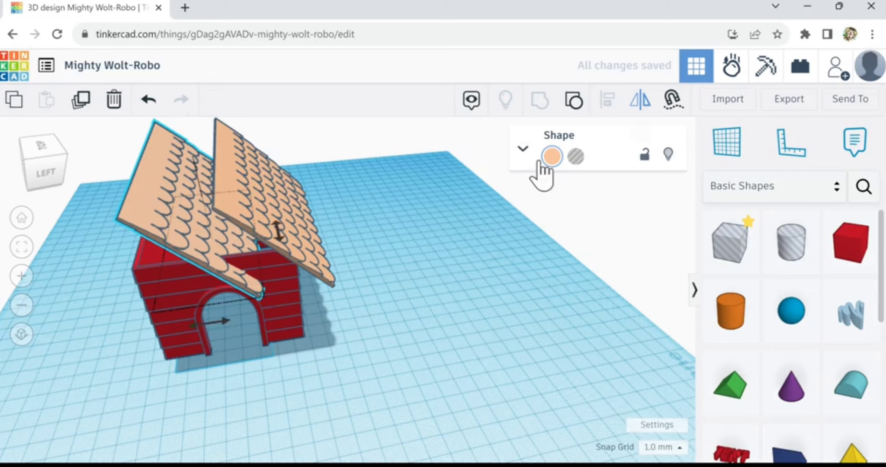
click(195, 331)
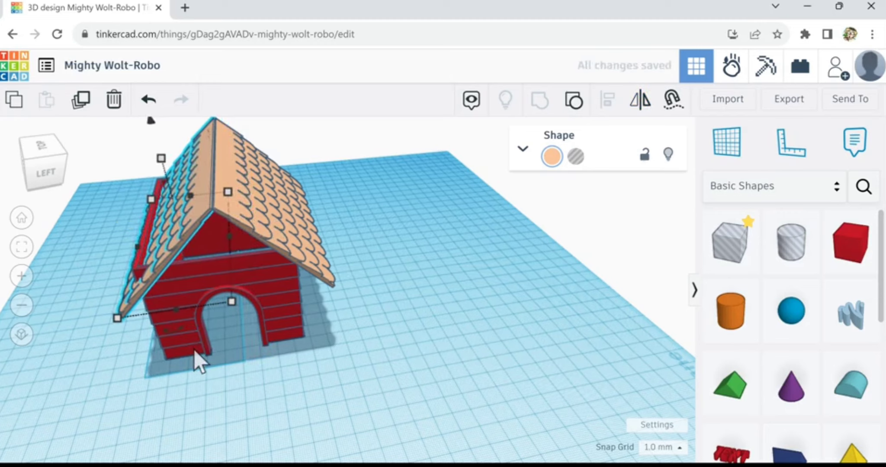
mouse_move(236, 380)
right_down()
mouse_move(246, 364)
mouse_move(243, 379)
right_up()
key(Right)
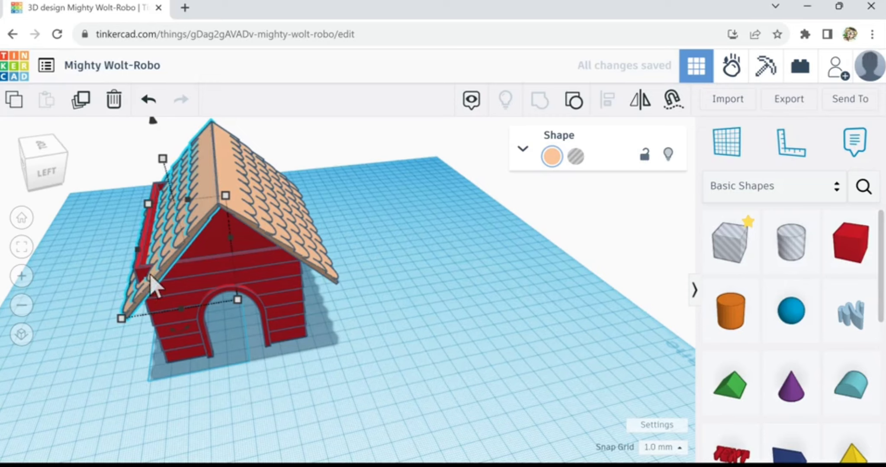
Step: Group the two roof panels and shift the roof sideways until it sits centred over the house walls
shift+click(230, 186)
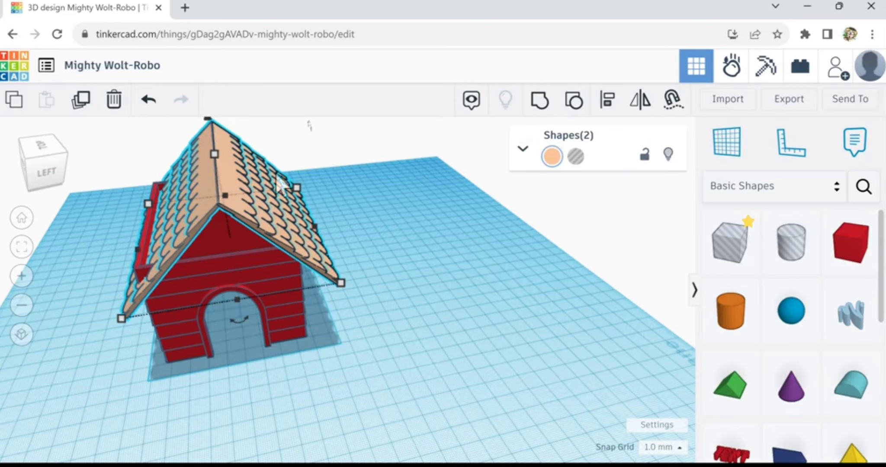
click(540, 102)
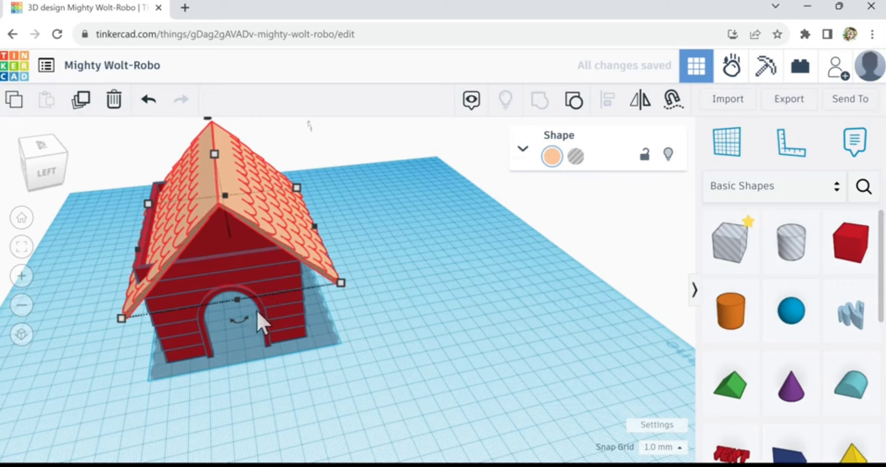
key(Left)
key(Left)
key(Left)
key(Left)
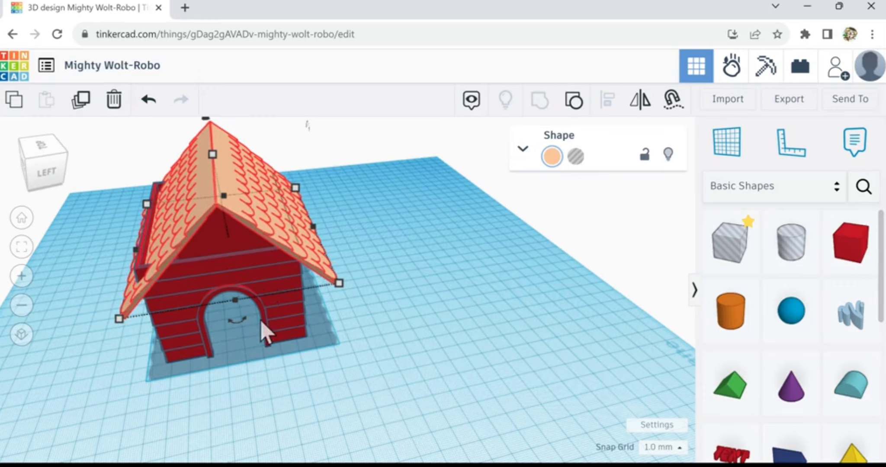
key(Left)
key(Left)
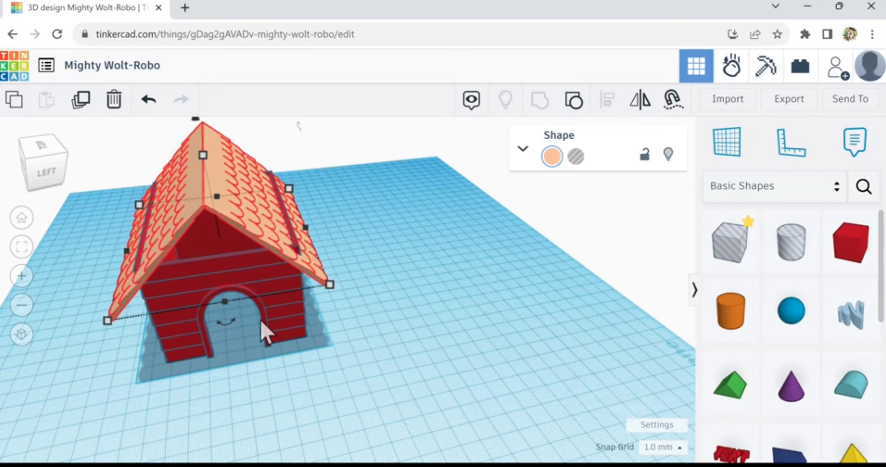
key(Right)
Step: Raise the grouped roof a few millimetres so it clears the upper edges of the side walls
key(ctrl+Up)
key(ctrl+Up)
key(ctrl+Up)
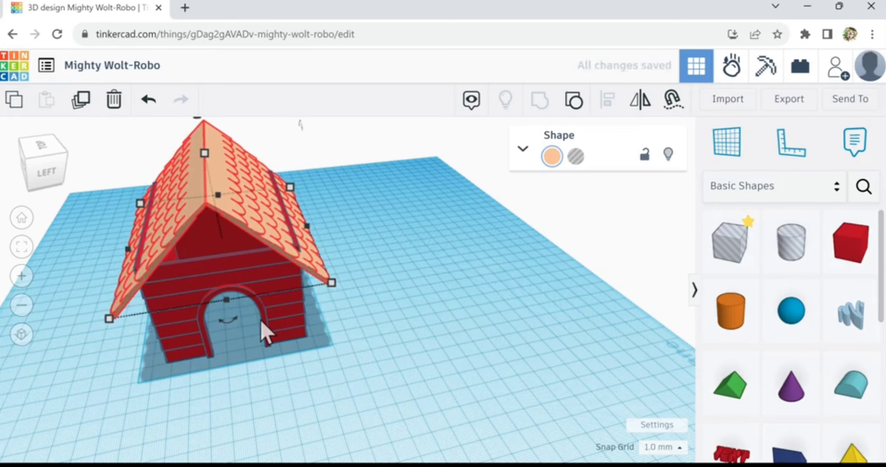
key(ctrl+Up)
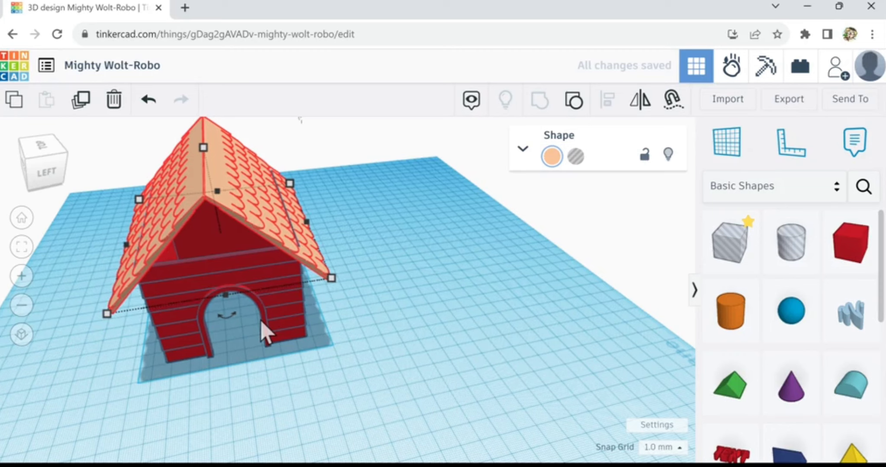
key(ctrl+Up)
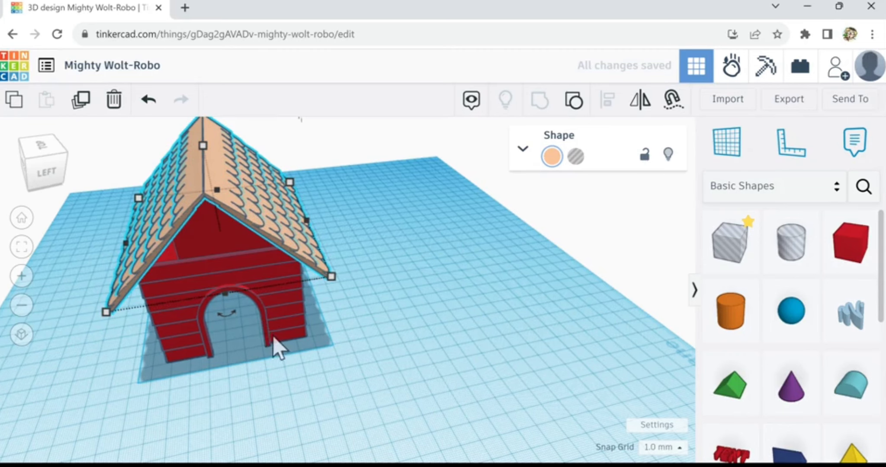
scroll(327, 344, up, 2)
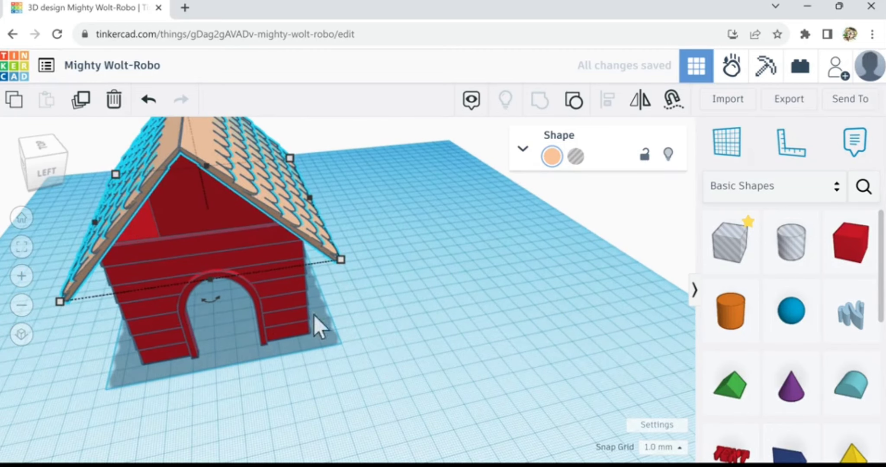
right_drag(313, 315, 354, 307)
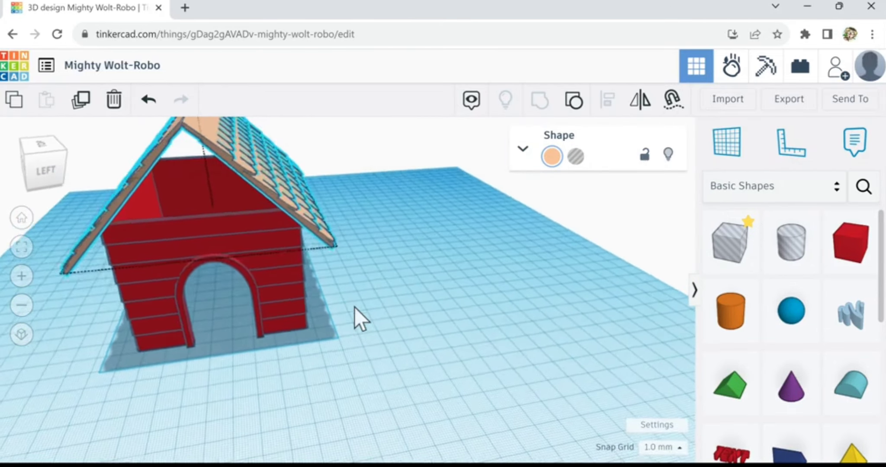
click(391, 293)
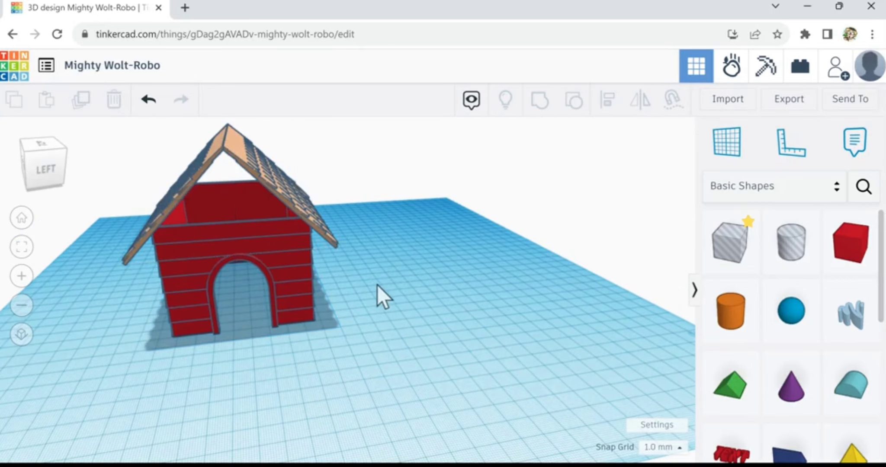
Step: Place a Roof shape on the workplane beside the house and rotate it 90° horizontally
right_drag(376, 284, 335, 289)
drag(723, 415, 356, 354)
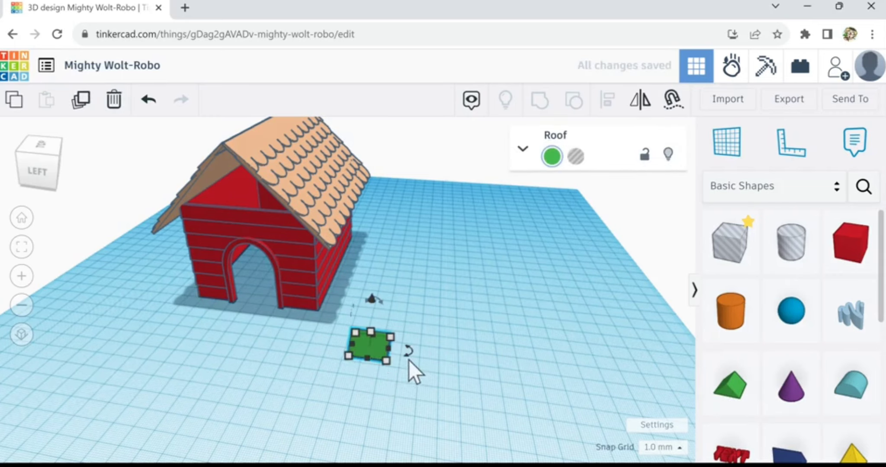
drag(407, 360, 396, 365)
drag(375, 372, 362, 371)
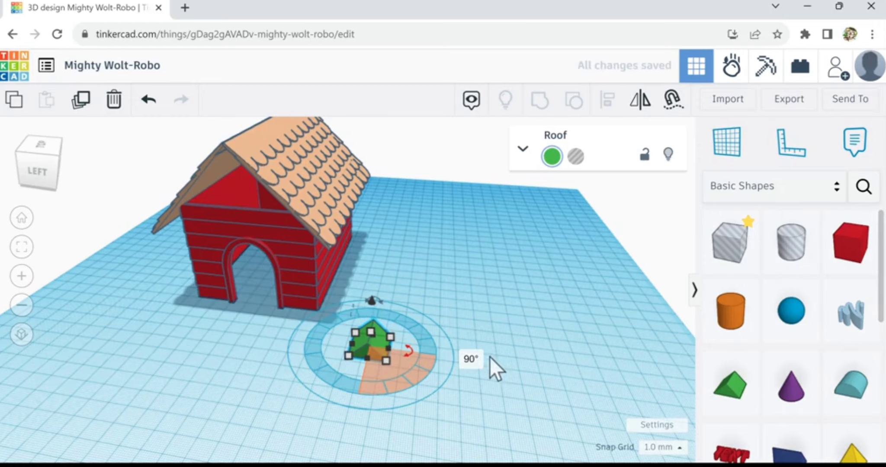
Step: Stretch the Roof shape along the house, check the shingled roof's length and set the new shape's length to 130 mm
right_drag(490, 357, 348, 351)
drag(348, 343, 491, 279)
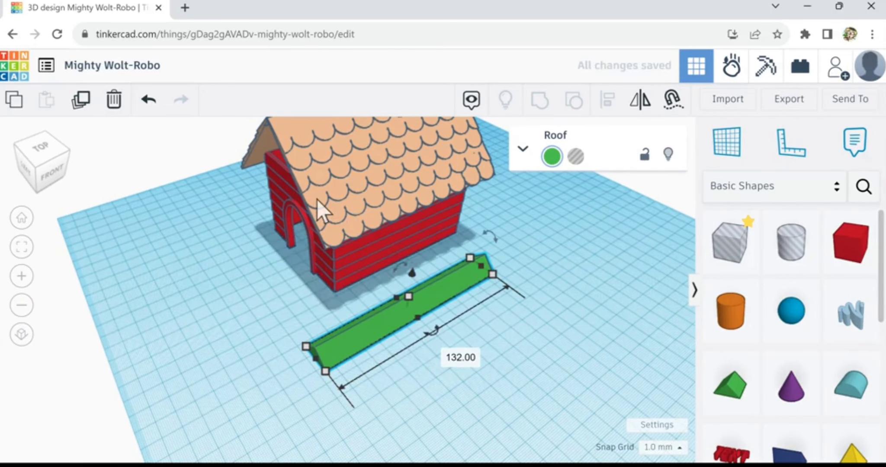
click(324, 229)
mouse_move(327, 258)
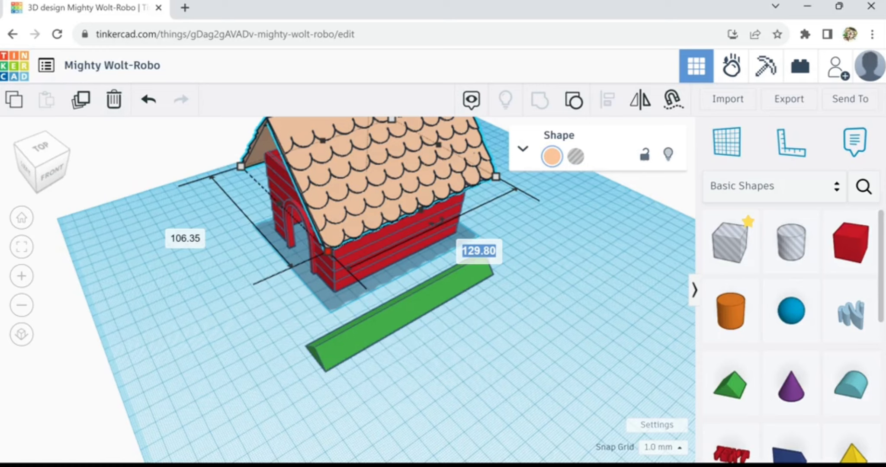
text(130)
key(Return)
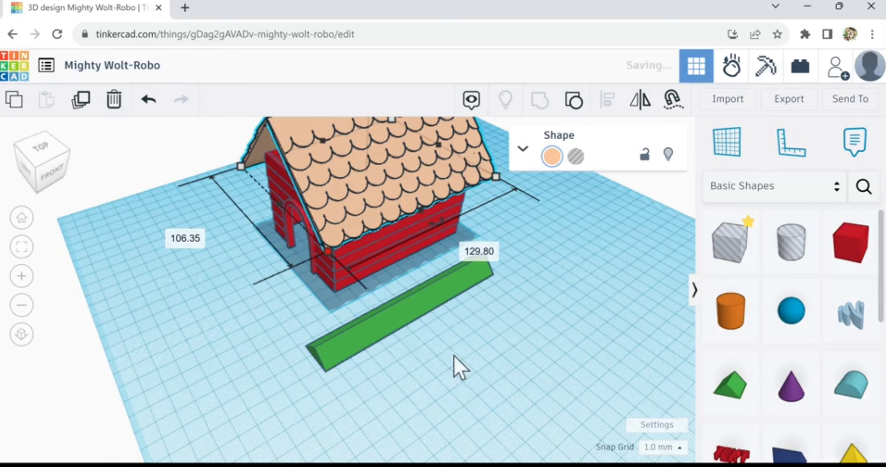
click(381, 323)
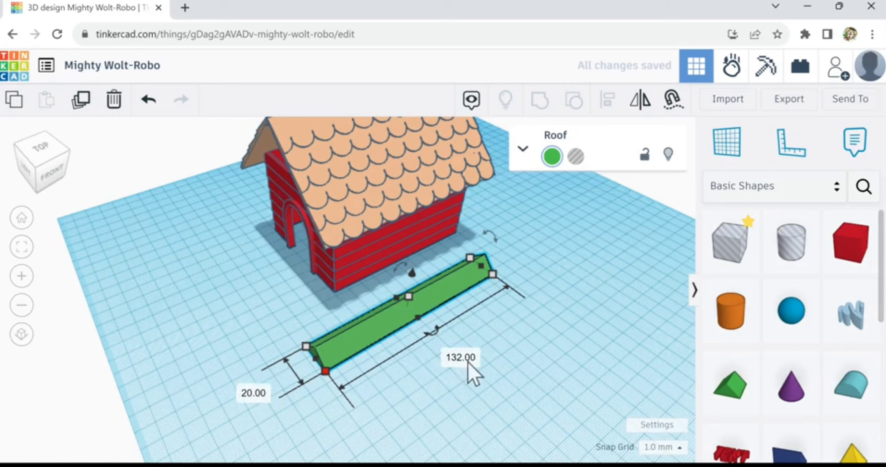
click(467, 362)
text(1)
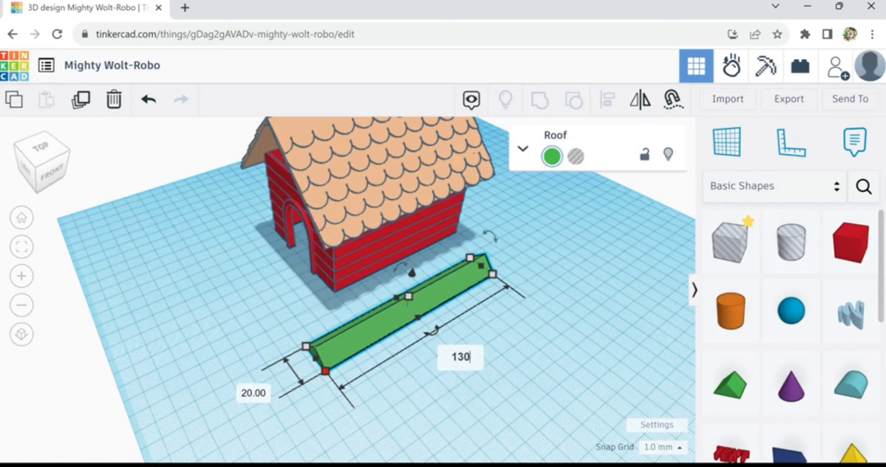
text(30)
key(Return)
Step: Colour the long Roof shape with the light orange preset to match the shingles
right_drag(361, 402, 402, 364)
scroll(390, 351, up, 3)
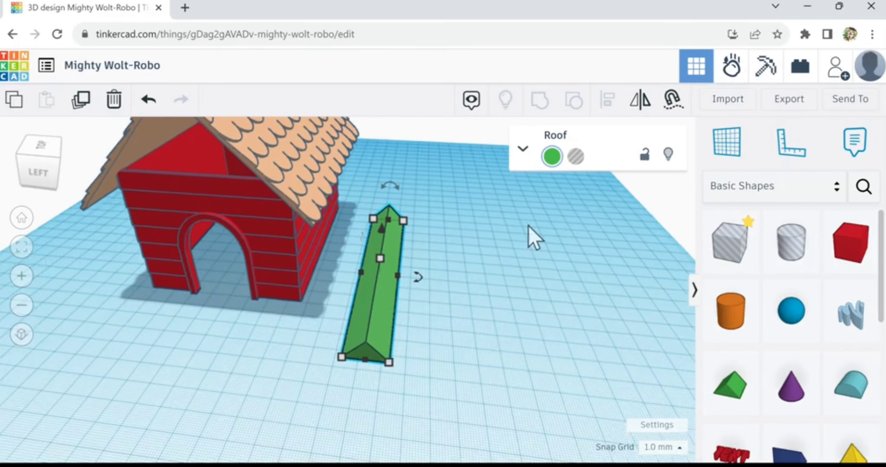
click(551, 156)
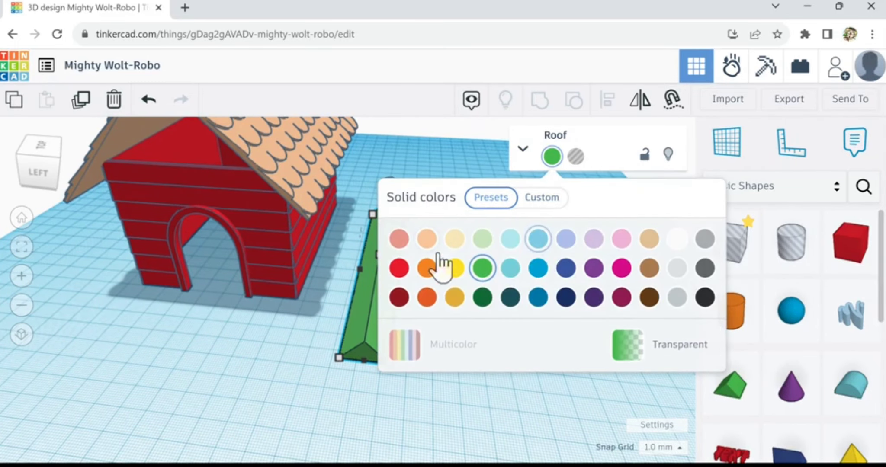
click(430, 242)
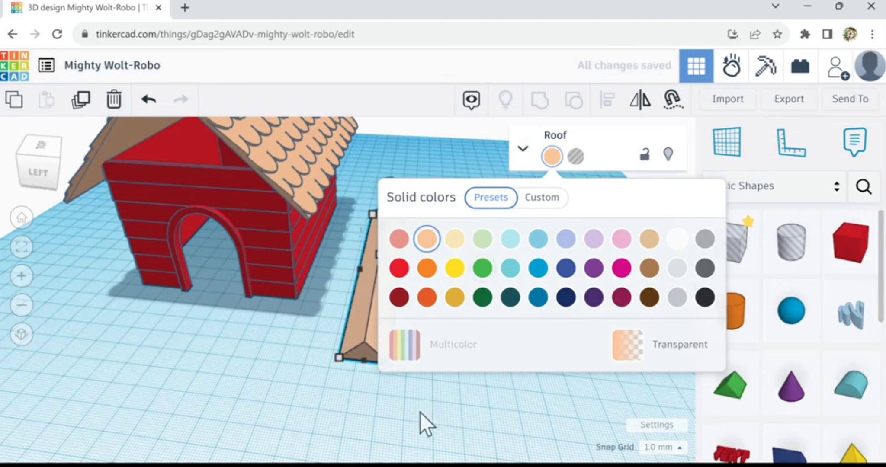
click(372, 393)
Step: Hollow the ridge bar into an open V-shaped cap by grouping it with a lowered duplicate turned into a hole
scroll(374, 393, up, 5)
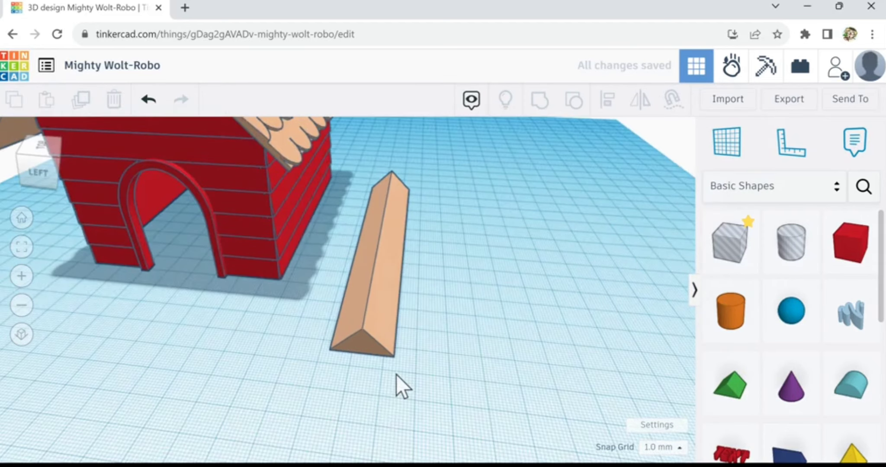
scroll(396, 375, down, 2)
click(378, 328)
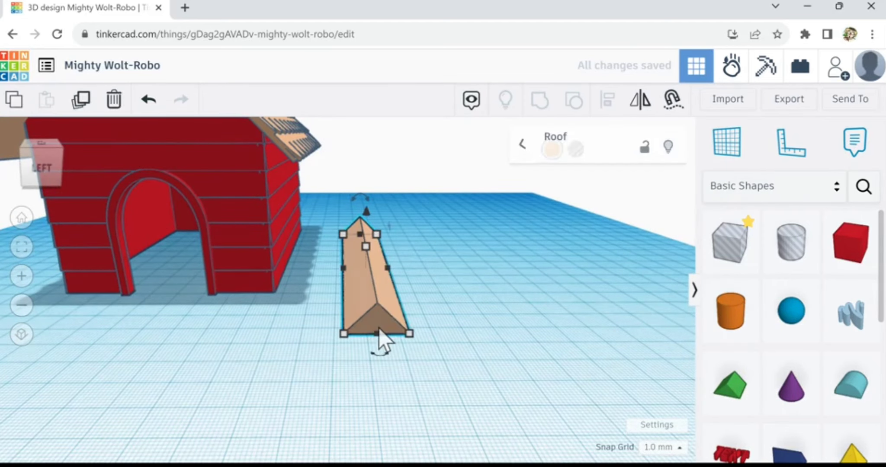
click(81, 103)
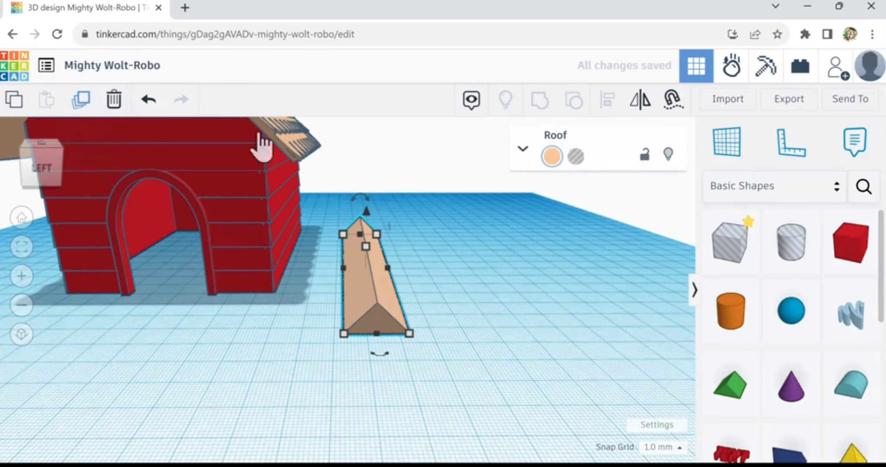
click(576, 159)
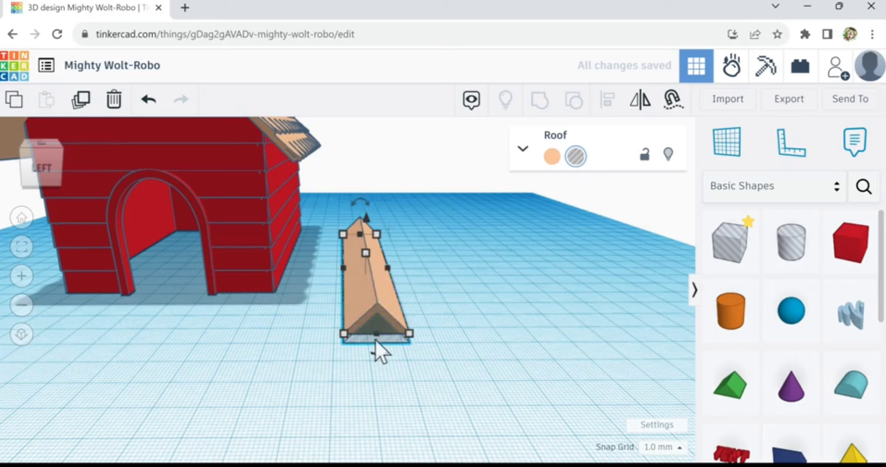
scroll(375, 340, up, 3)
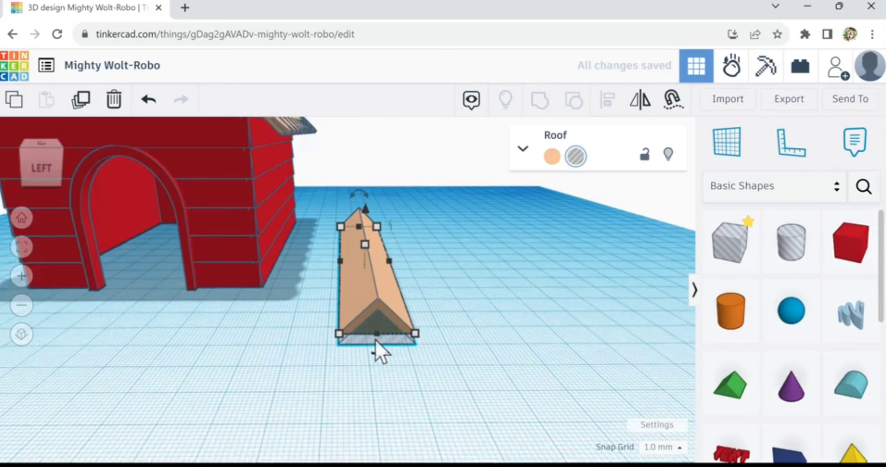
drag(453, 290, 369, 330)
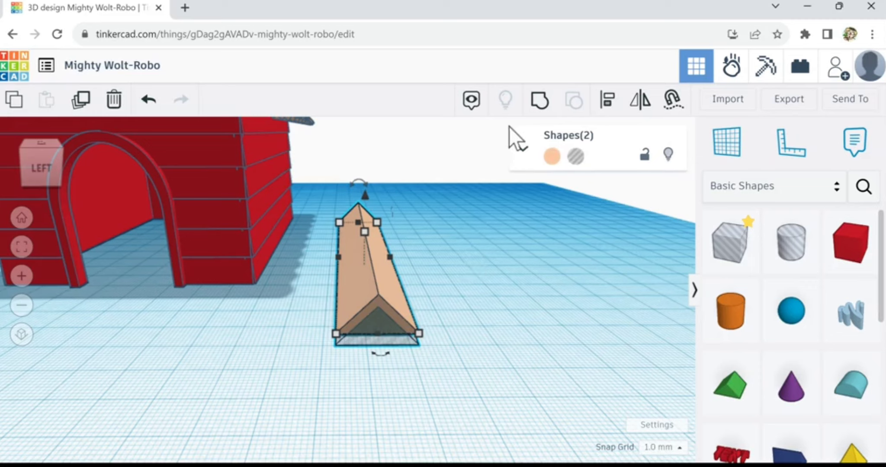
click(540, 109)
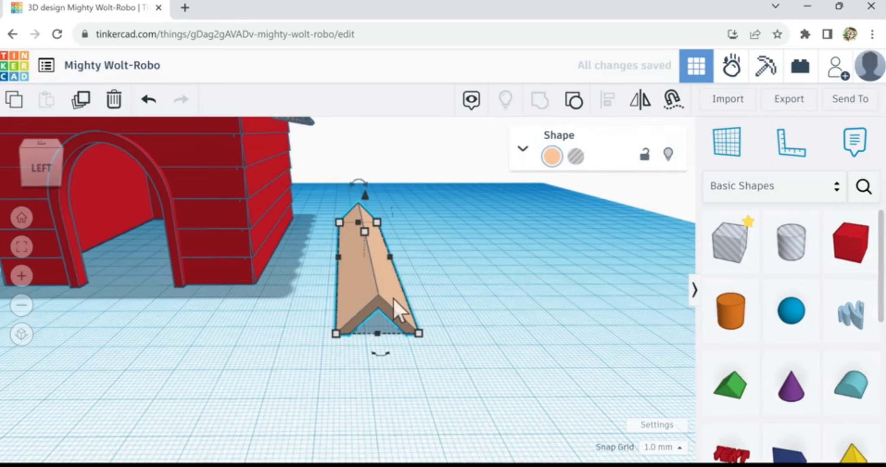
Step: Raise the V-shaped ridge cap from the workplane to the height of the house's roof
key(Up)
key(ctrl+Up)
key(ctrl+Up)
key(ctrl+Up)
key(ctrl+Up)
key(ctrl+Up)
key(ctrl+Up)
key(ctrl+Up)
key(ctrl+Up)
key(ctrl+Up)
key(ctrl+Up)
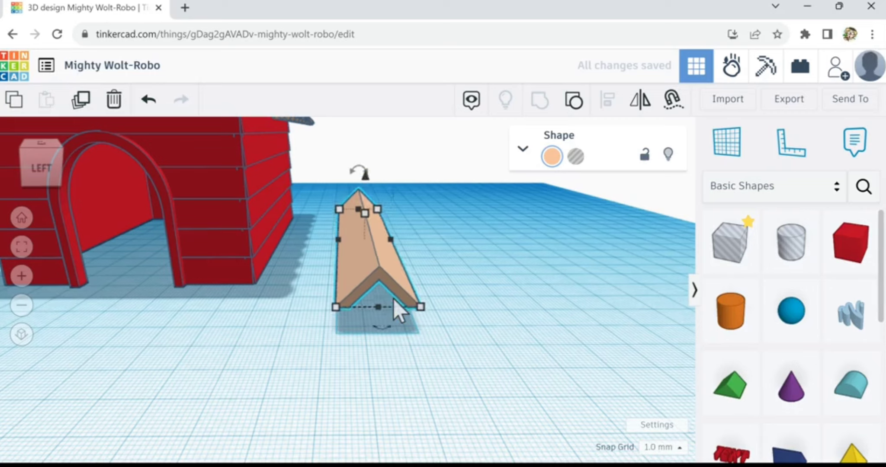
key(ctrl+Up)
key(ctrl+Up)
key(ctrl+Up)
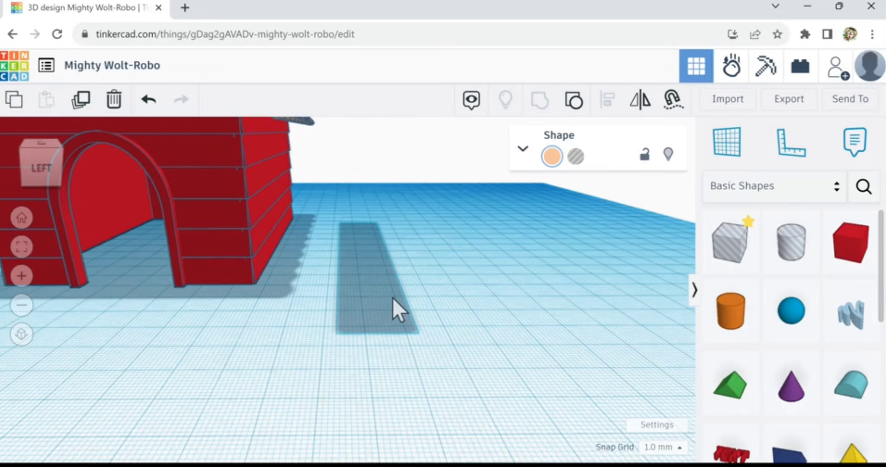
key(f)
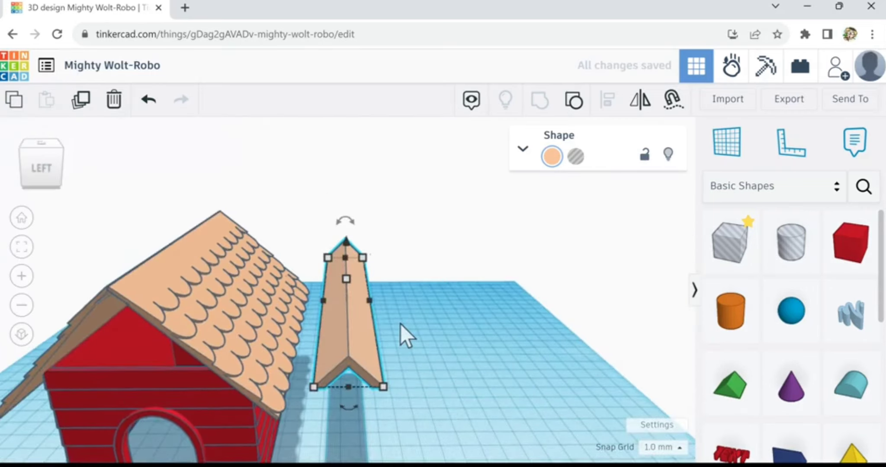
Step: Slide the raised ridge cap sideways over the house until it lies just under the roof's ridge
key(Left)
key(Left)
key(Left)
key(Left)
key(Left)
key(Left)
key(Left)
key(Left)
key(Left)
key(Left)
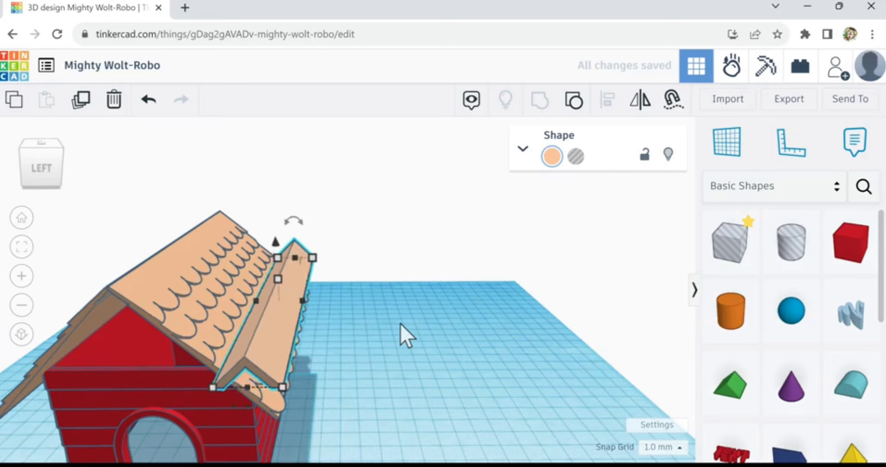
key(Left)
key(Left)
key(Left)
key(Left)
key(Left)
key(Left)
key(Left)
key(Left)
key(Left)
key(Left)
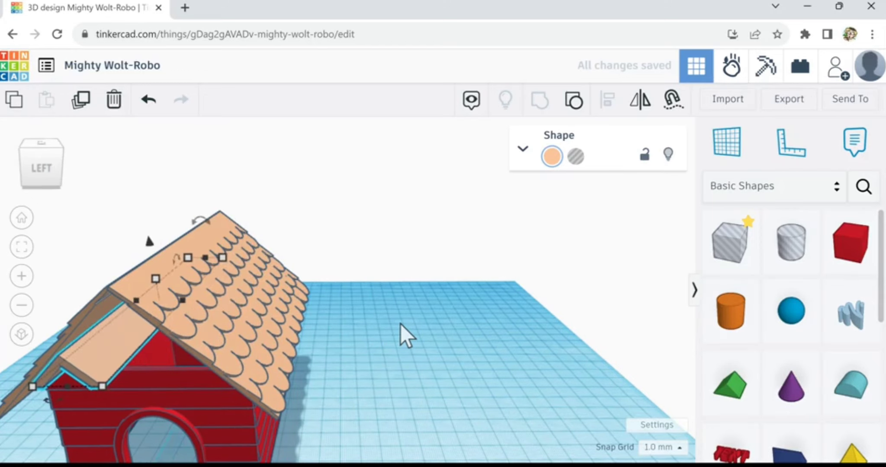
key(Right)
key(Right)
key(Right)
key(Right)
key(Right)
key(Right)
key(Right)
key(Right)
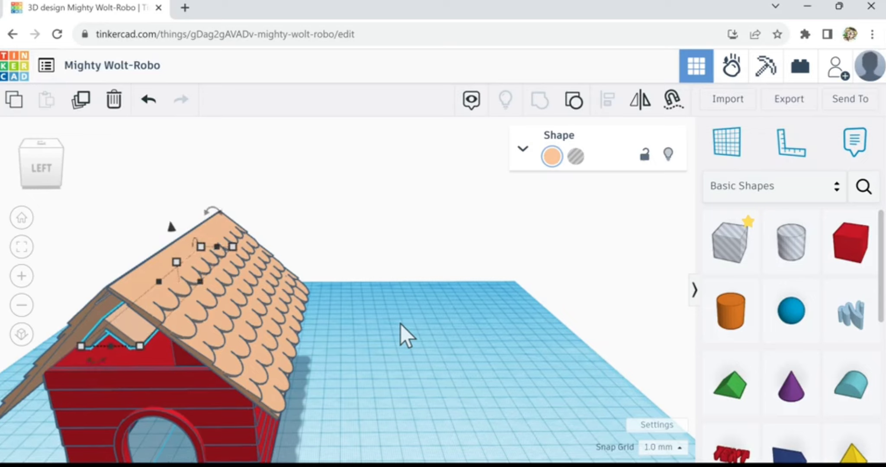
Step: Lift and nudge the cap onto the roof's peak, and check its fit from both ends
key(ctrl+Up)
key(ctrl+Up)
key(ctrl+Up)
key(ctrl+Up)
key(ctrl+Up)
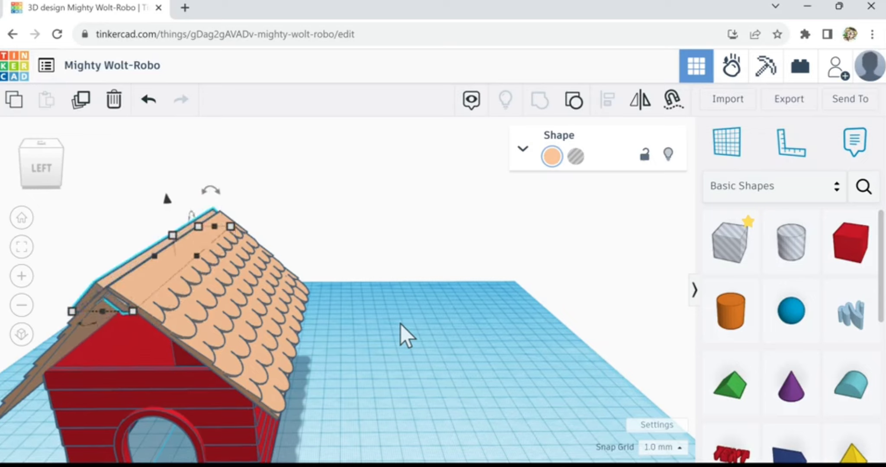
key(Right)
key(Right)
key(Right)
key(Right)
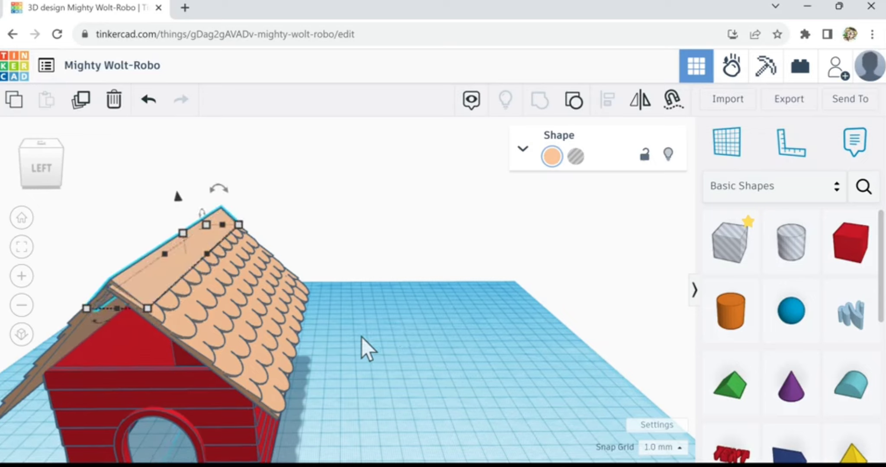
key(Left)
key(Left)
key(Left)
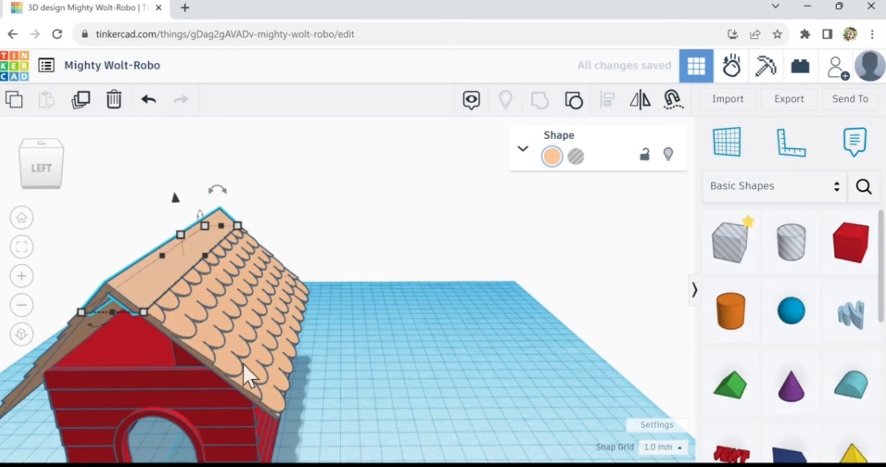
right_drag(163, 392, 240, 364)
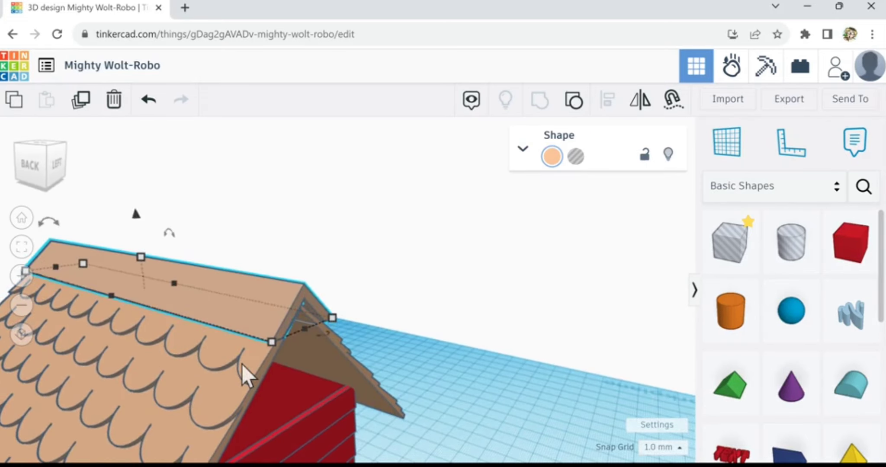
right_drag(299, 388, 222, 388)
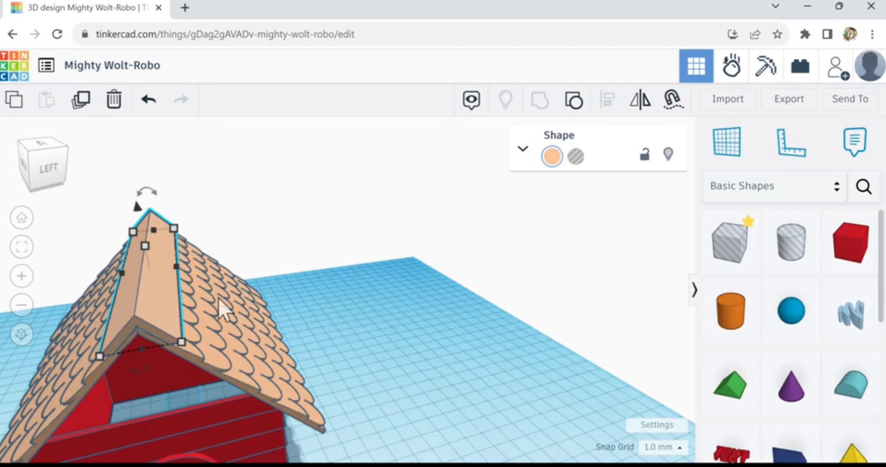
Step: Move the ridge cap off the roof and drop it onto the workplane beside the house
drag(148, 299, 458, 286)
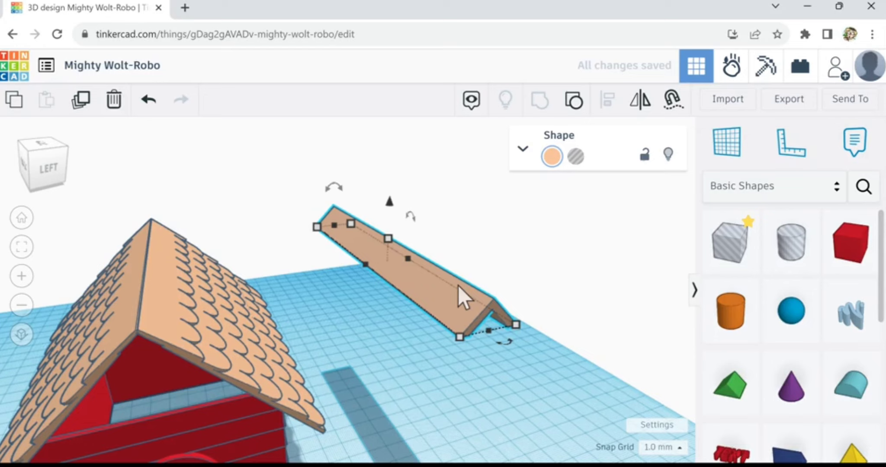
key(d)
right_drag(501, 421, 279, 460)
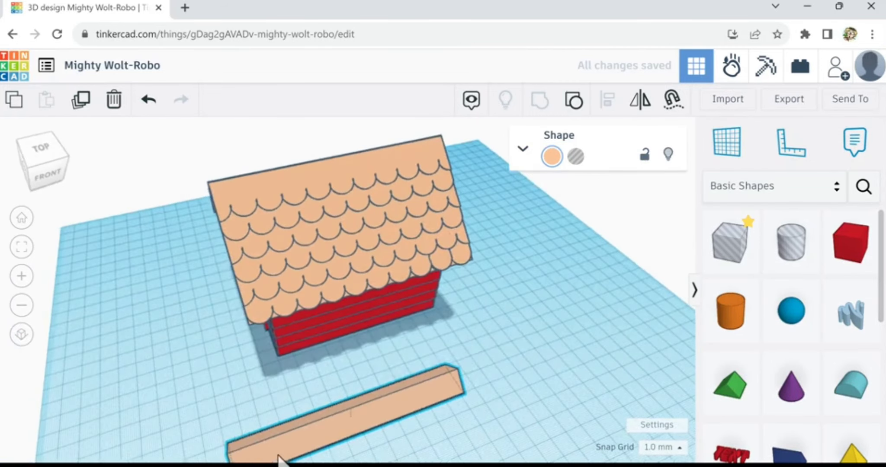
scroll(279, 458, up, 5)
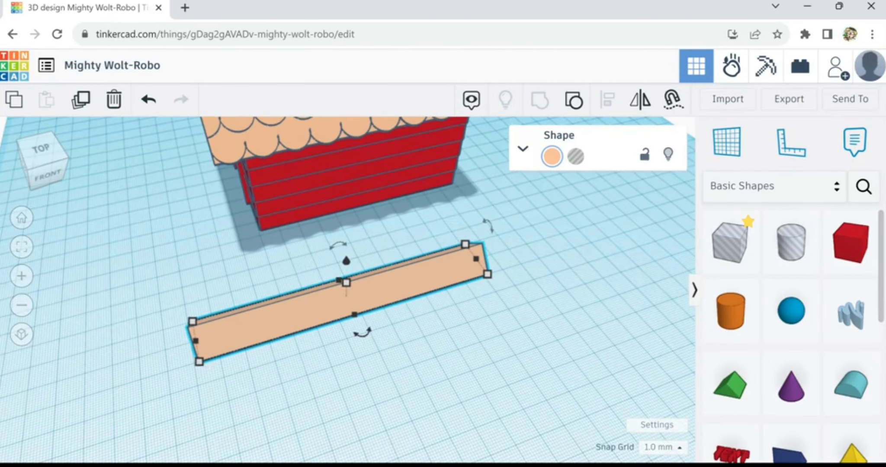
Step: Place a hole box beside the ridge cap and stretch it past the cap's full length, overlapping one long edge
click(499, 271)
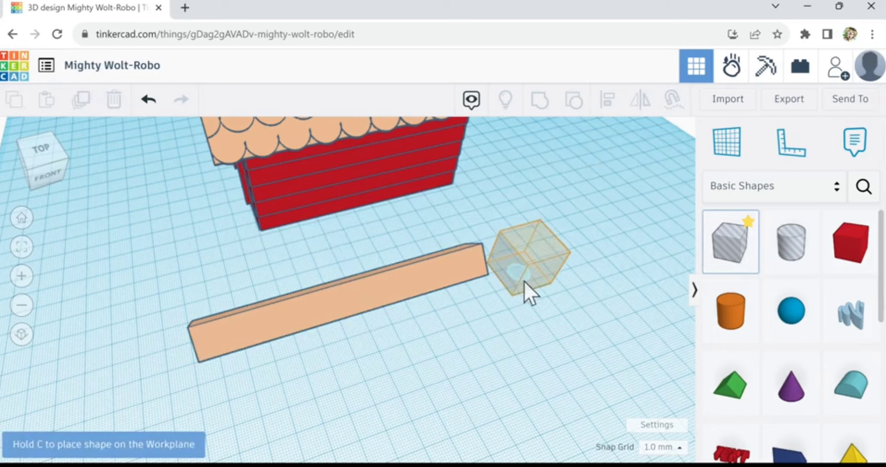
click(505, 285)
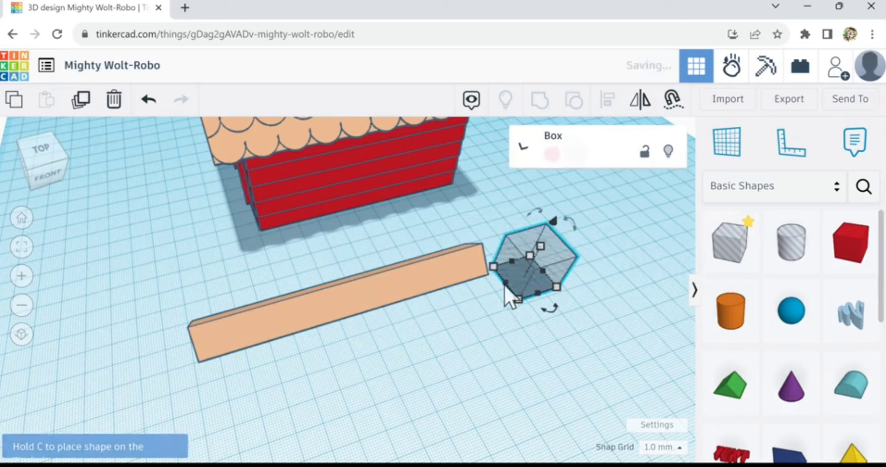
drag(375, 340, 175, 421)
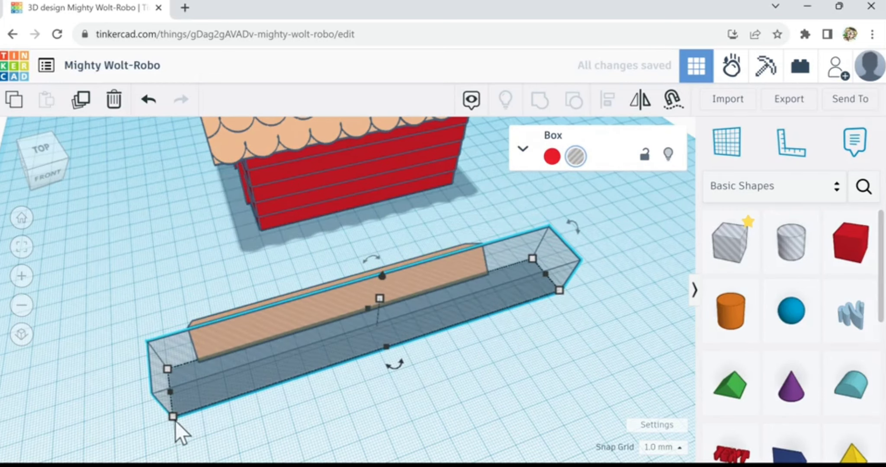
right_drag(195, 427, 259, 385)
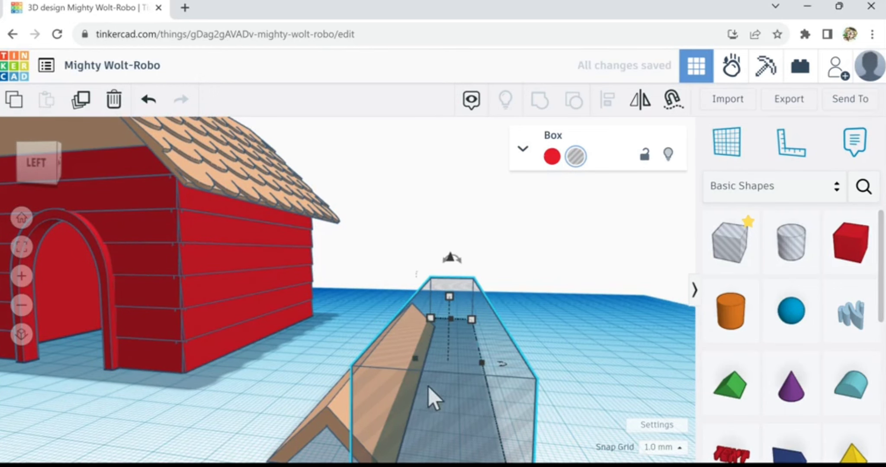
Step: Duplicate the long hole box and position the copy over the ridge cap's opposite long edge
click(85, 106)
drag(87, 117, 551, 373)
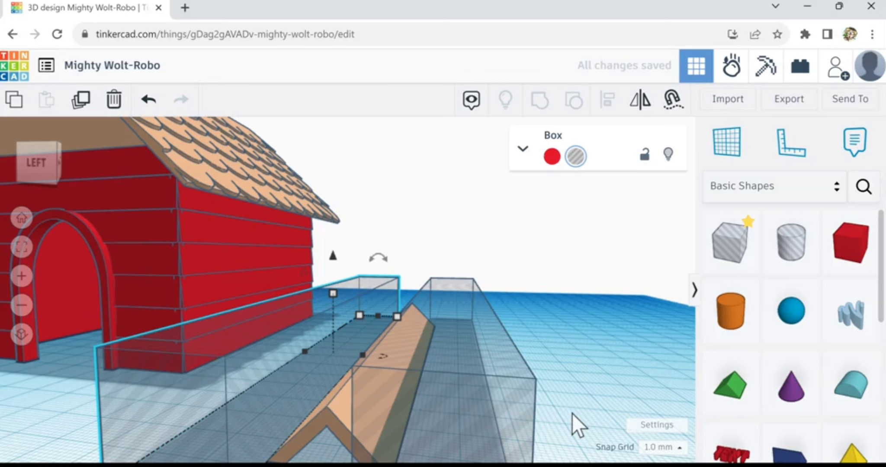
right_drag(572, 414, 573, 386)
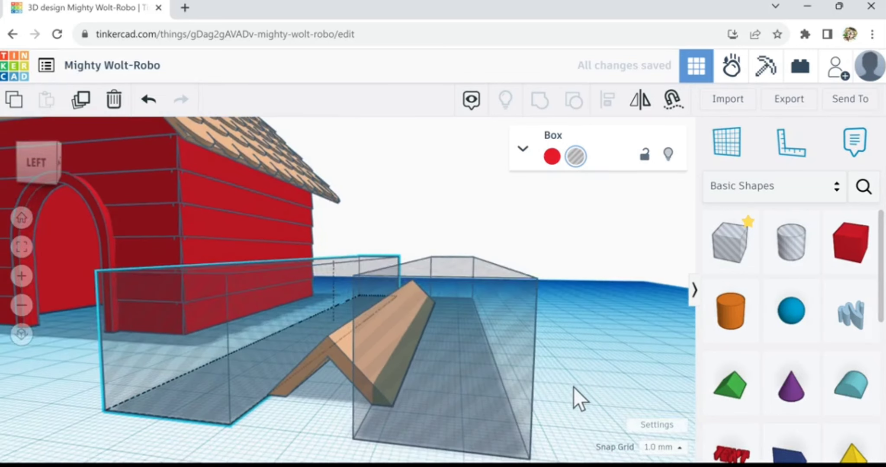
key(Right)
key(Right)
key(Right)
key(Right)
key(Right)
key(Right)
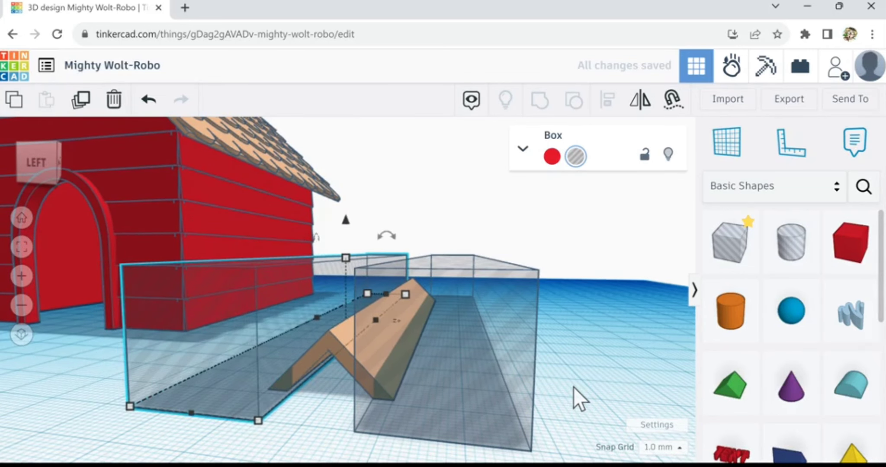
key(Left)
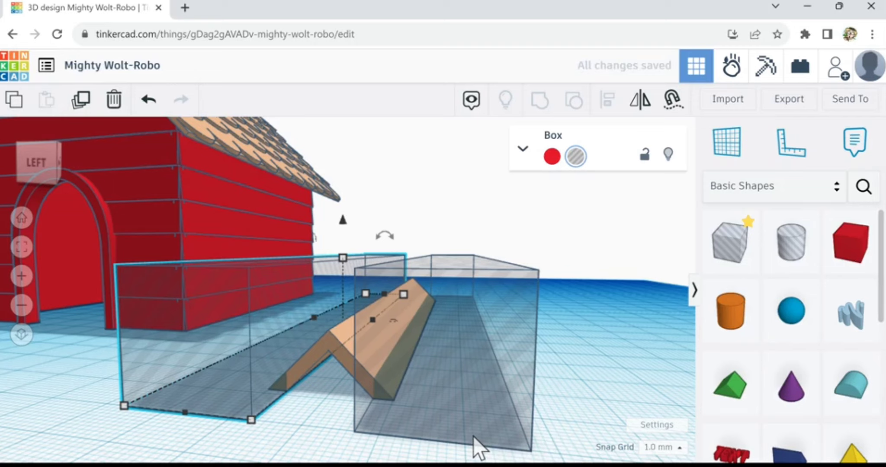
Step: Group the ridge cap with both hole boxes to trim its pointed outer edges vertically
drag(587, 388, 261, 403)
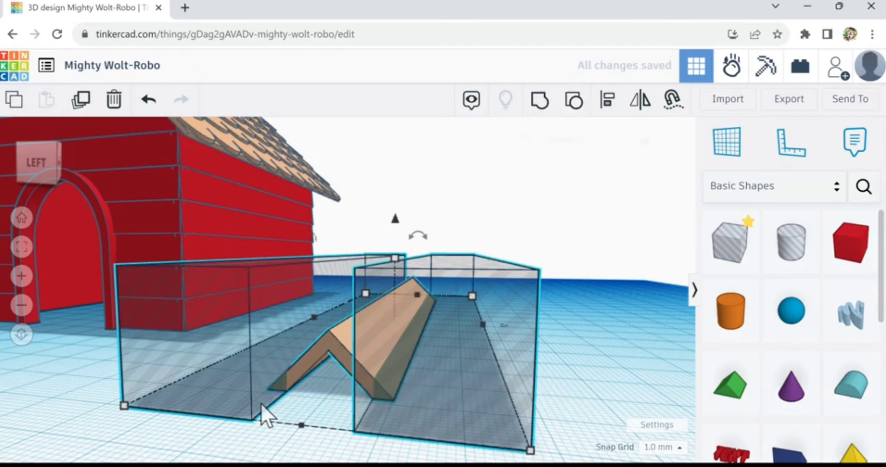
click(536, 108)
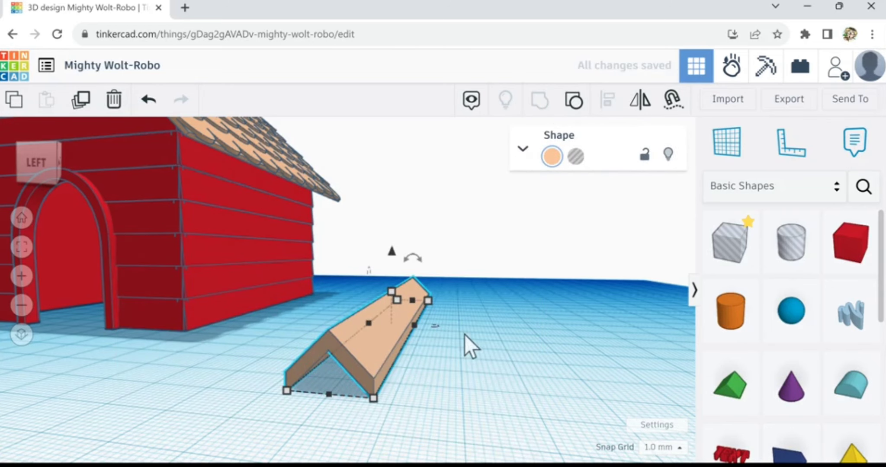
right_drag(462, 339, 462, 339)
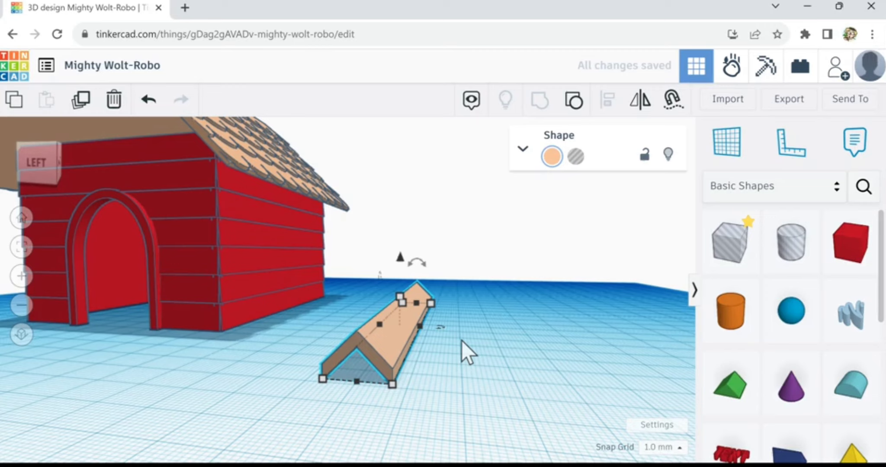
Step: Move the trimmed ridge cap sideways into the house so that it lies beneath the roof's peak
key(Left)
key(Left)
key(Left)
key(Left)
key(Left)
key(Left)
key(Left)
key(Left)
key(Left)
key(Left)
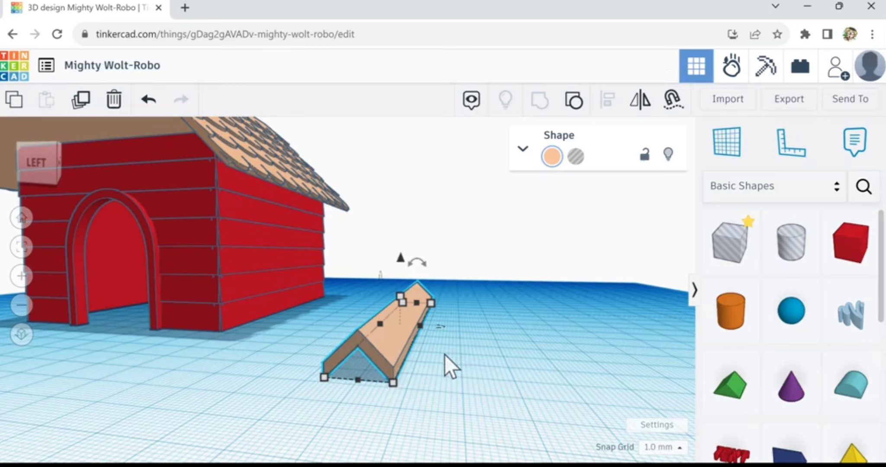
key(Left)
key(Left)
key(Left)
key(Left)
key(Left)
key(Left)
key(Left)
key(Left)
key(Left)
key(Left)
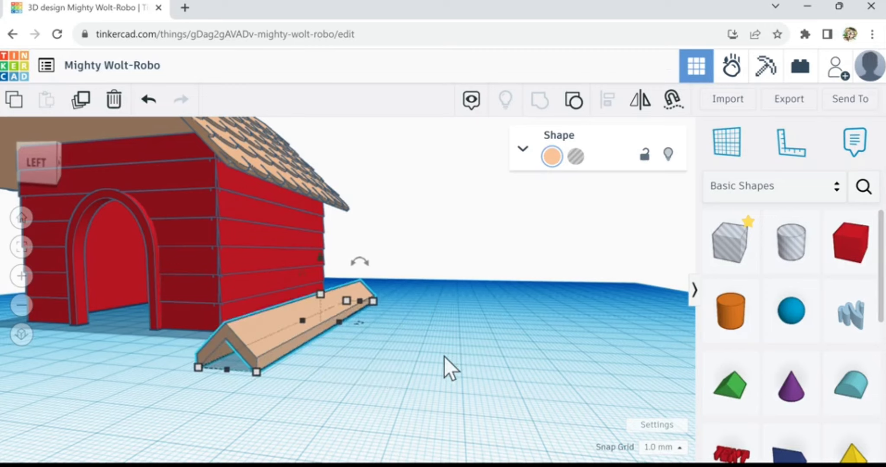
key(Left)
key(Left)
key(Left)
key(Left)
key(Left)
key(Left)
key(Left)
key(Left)
key(Left)
key(Left)
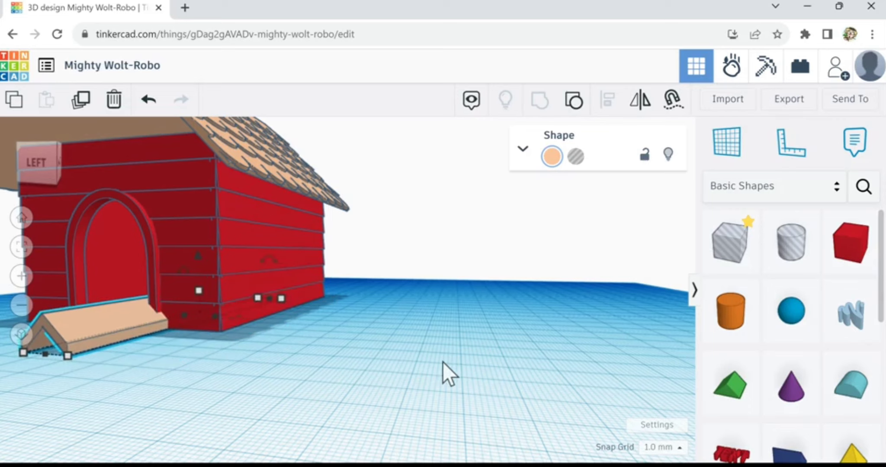
key(Left)
key(Left)
key(Left)
key(Left)
key(Left)
key(Left)
key(Left)
key(Left)
key(Left)
key(Left)
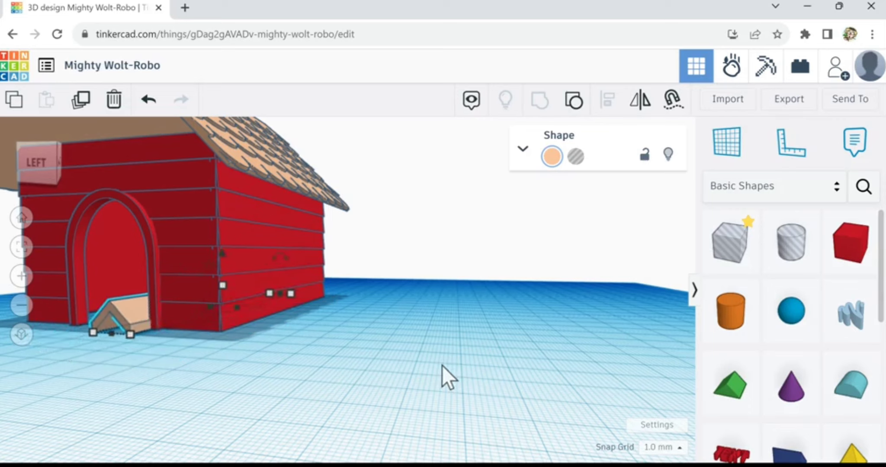
Step: Raise the trimmed ridge cap through the house up to just below the roof's peak
key(ctrl+Up)
key(ctrl+Up)
key(ctrl+Up)
key(ctrl+Up)
key(ctrl+Up)
key(ctrl+Up)
key(ctrl+Up)
key(ctrl+Up)
key(ctrl+Up)
key(ctrl+Up)
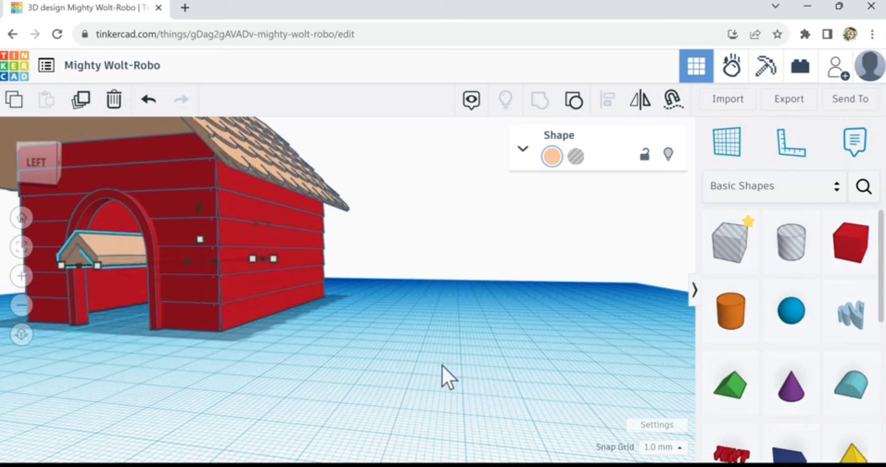
key(ctrl+Up)
key(ctrl+Up)
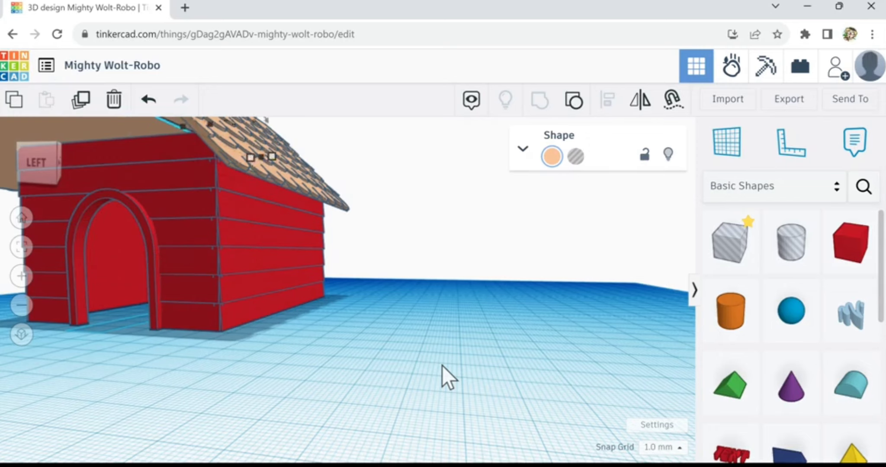
key(f)
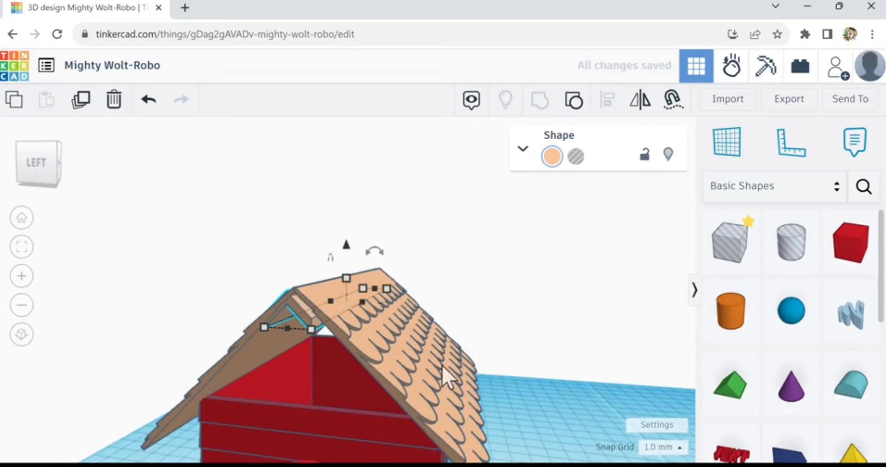
Step: Lift the cap onto the roof's peak, centre it sideways over the ridge and nudge it slightly to fit
key(ctrl+Up)
key(ctrl+Up)
key(ctrl+Up)
key(ctrl+Up)
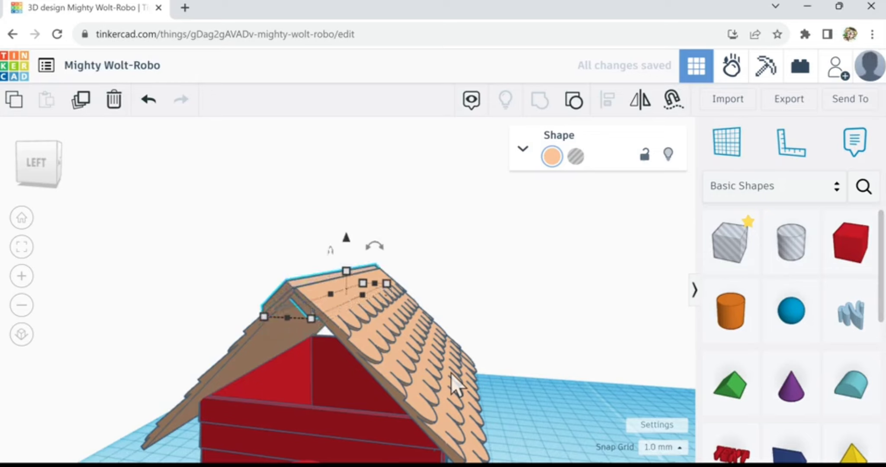
key(Right)
key(Right)
key(Right)
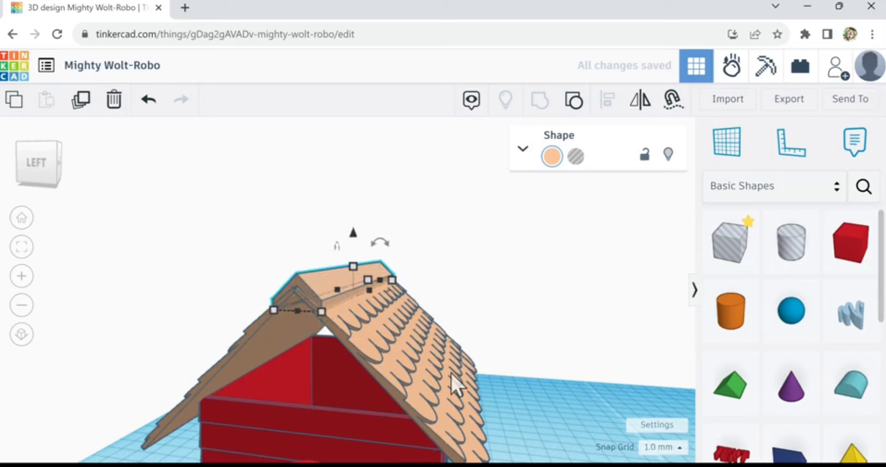
key(Down)
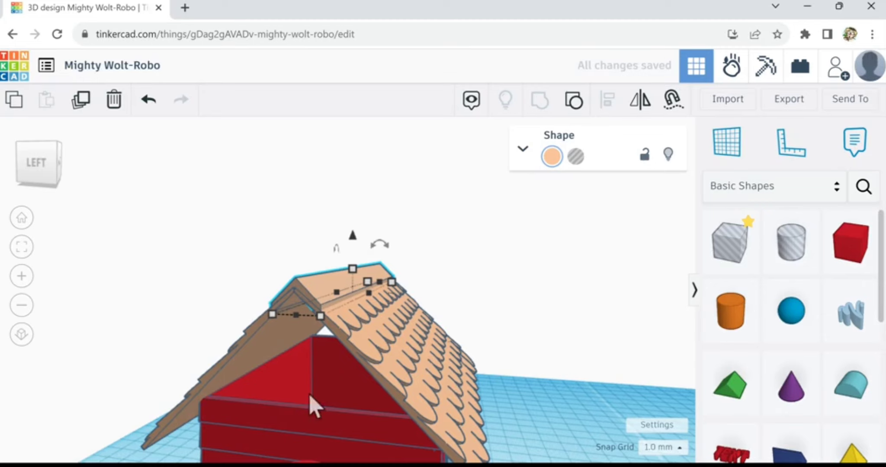
Step: Set the snap grid to 0.1 mm and nudge the ridge cap sideways and down until it sits centred on the roof's peak
right_drag(193, 342, 293, 343)
right_drag(298, 337, 354, 344)
click(353, 343)
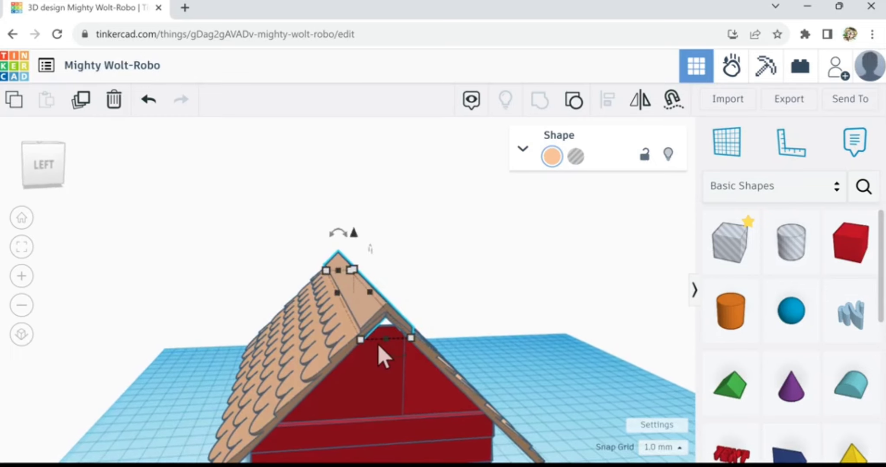
scroll(377, 345, up, 1)
scroll(378, 346, up, 1)
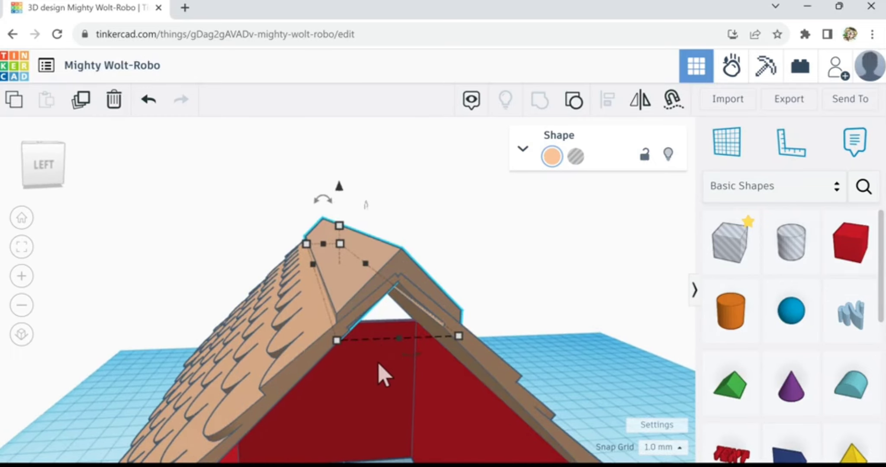
scroll(381, 372, up, 3)
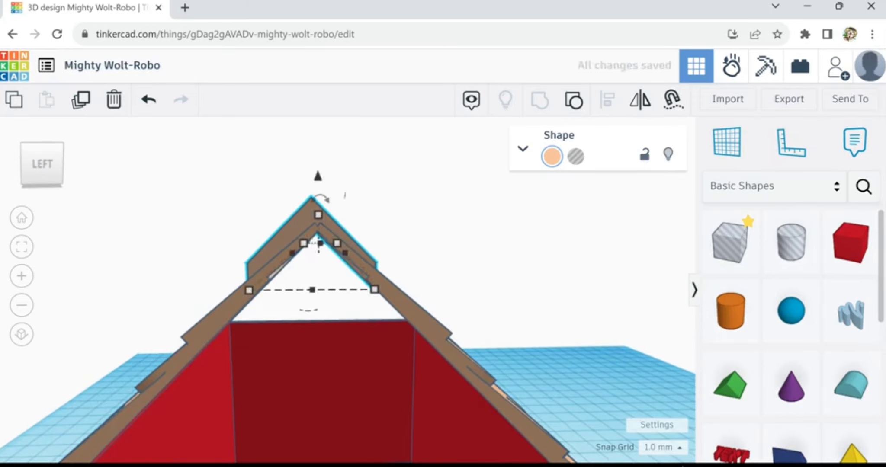
click(678, 451)
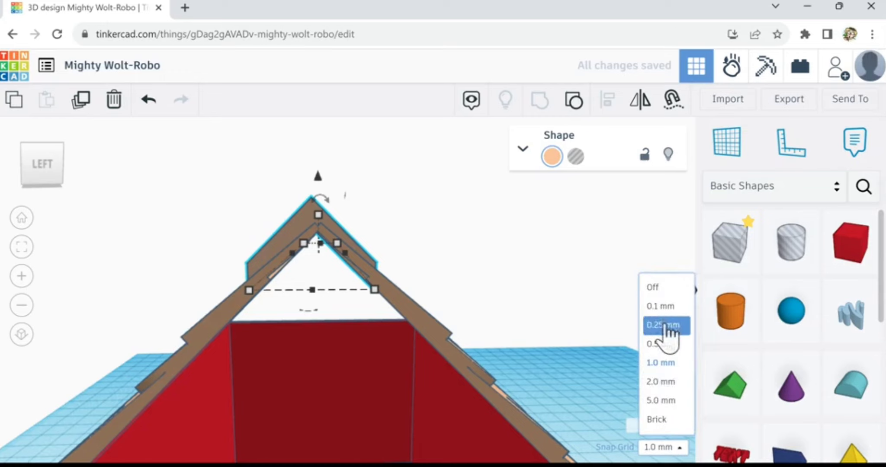
click(664, 306)
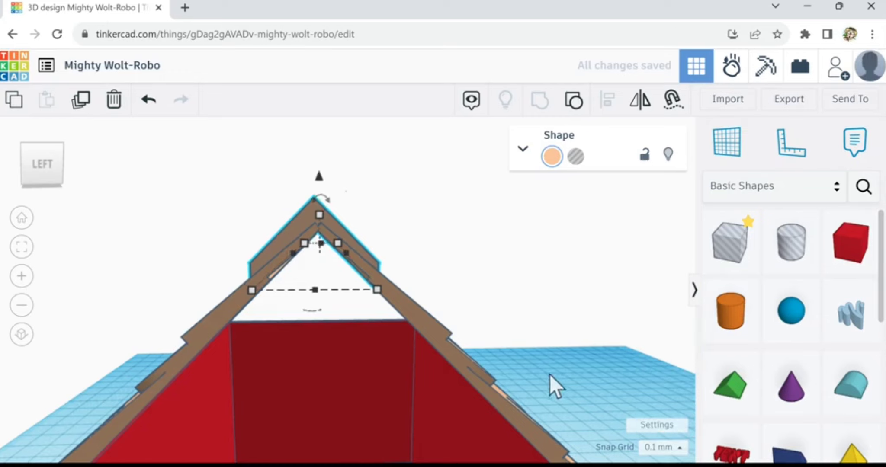
key(Right)
key(ctrl+Down)
key(ctrl+Down)
key(ctrl+Down)
key(ctrl+Down)
key(ctrl+Down)
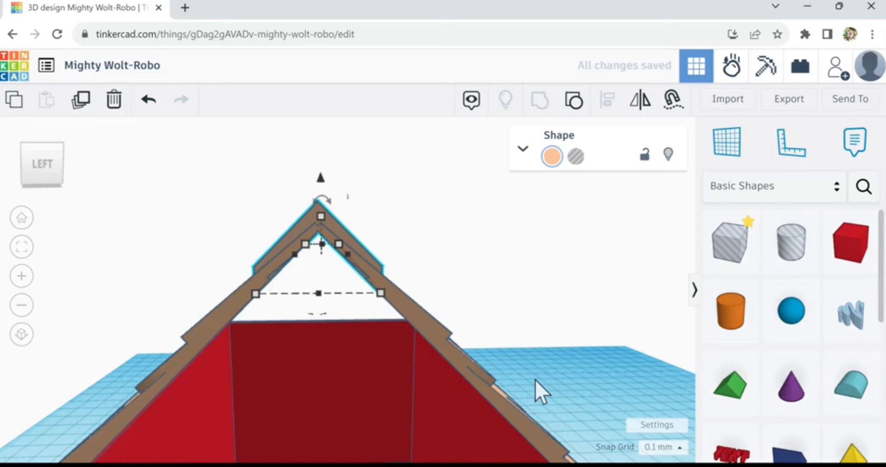
key(ctrl+Down)
Step: Group the ridge cap with the shingled roof into one shape and deselect it
right_drag(569, 378, 514, 387)
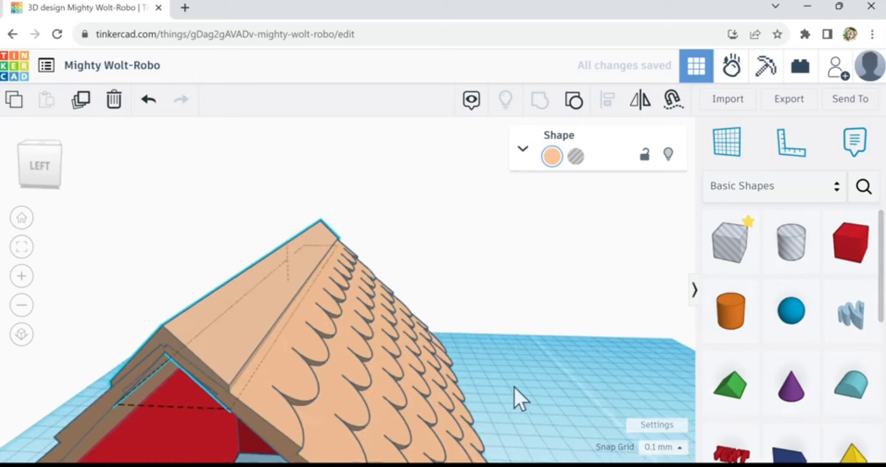
scroll(510, 387, up, 3)
scroll(541, 372, down, 5)
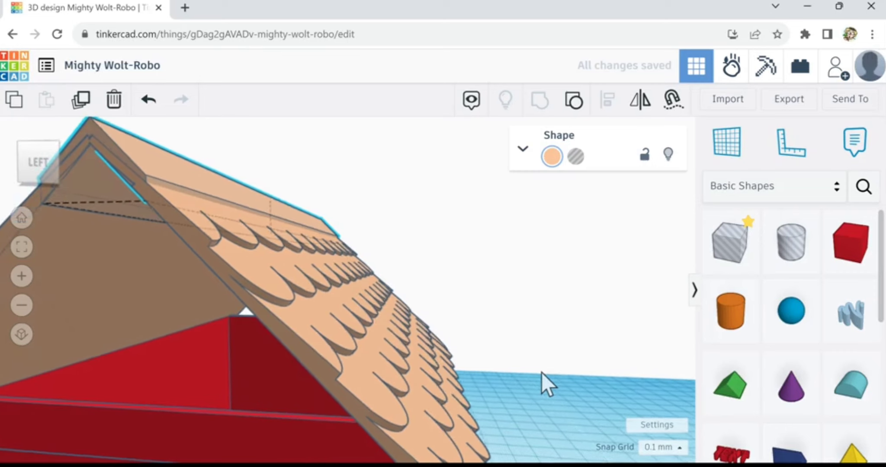
scroll(562, 380, down, 5)
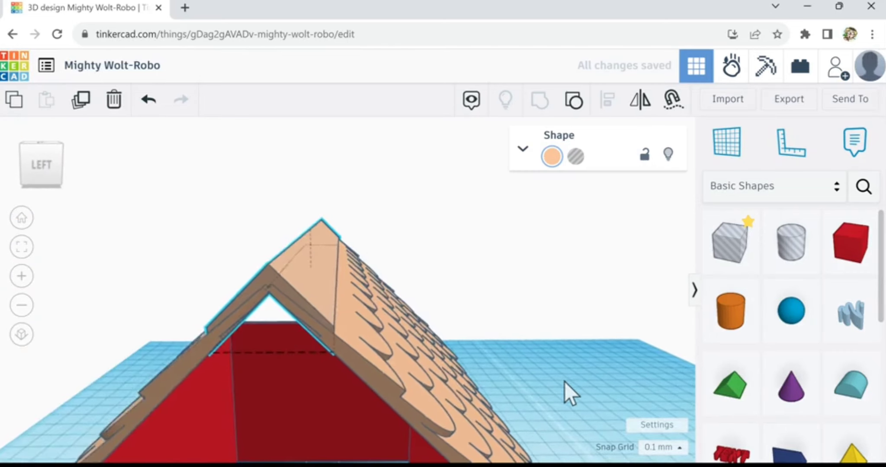
scroll(567, 382, down, 2)
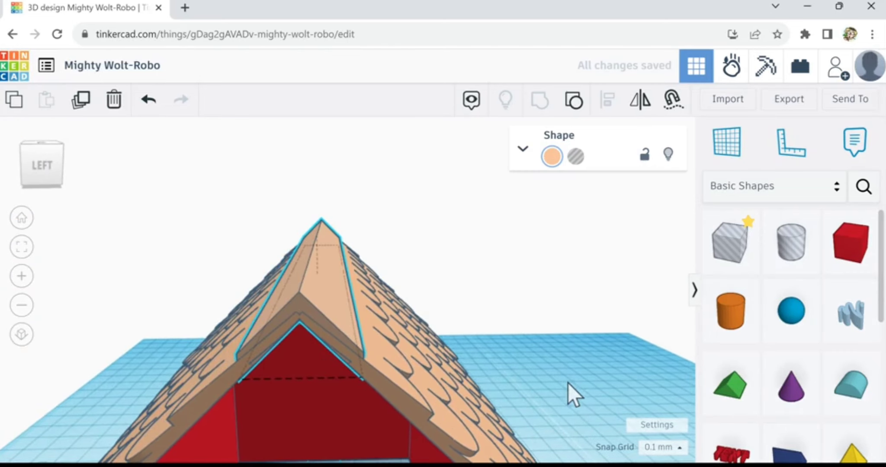
shift+click(398, 372)
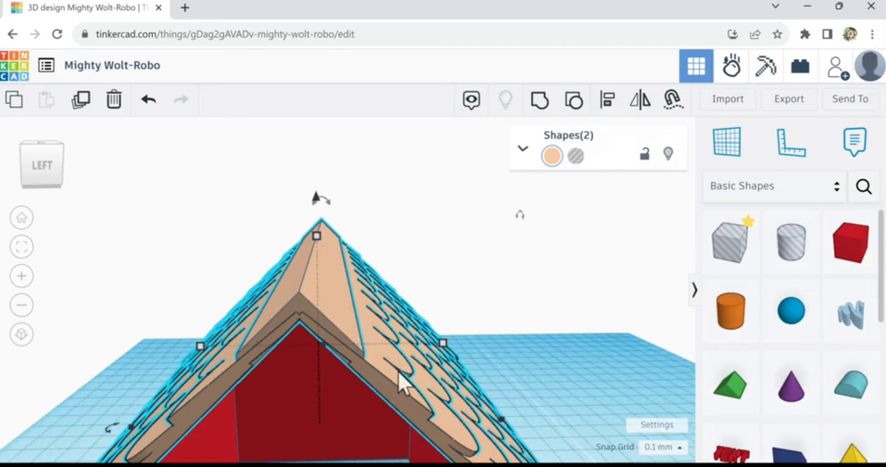
click(540, 106)
mouse_move(543, 354)
right_down()
mouse_move(538, 363)
mouse_move(500, 361)
mouse_move(536, 358)
right_up()
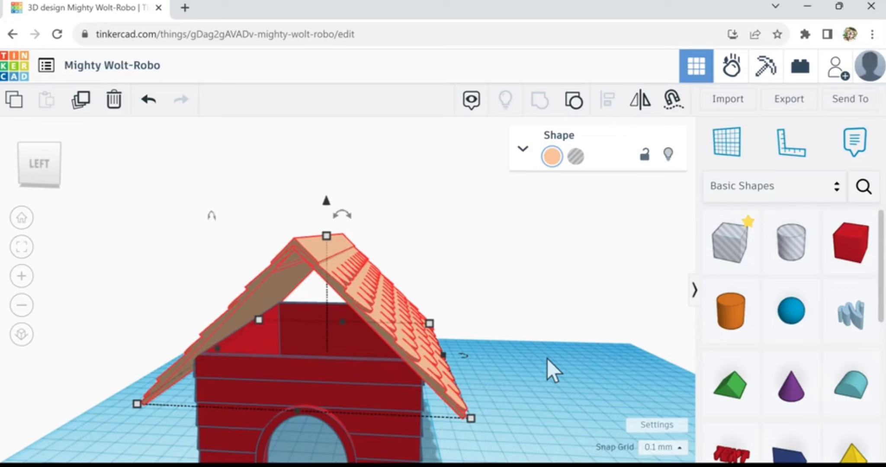
mouse_move(536, 383)
right_down()
mouse_move(502, 393)
mouse_move(494, 382)
mouse_move(504, 367)
mouse_move(529, 378)
right_up()
click(531, 387)
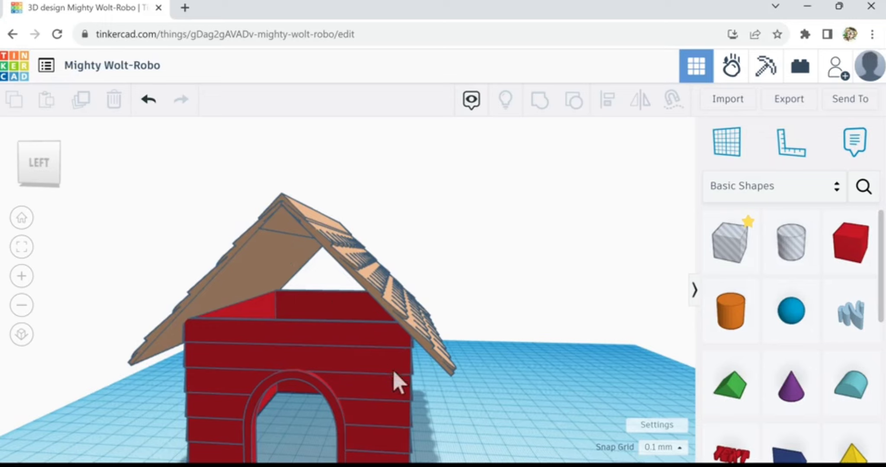
click(337, 312)
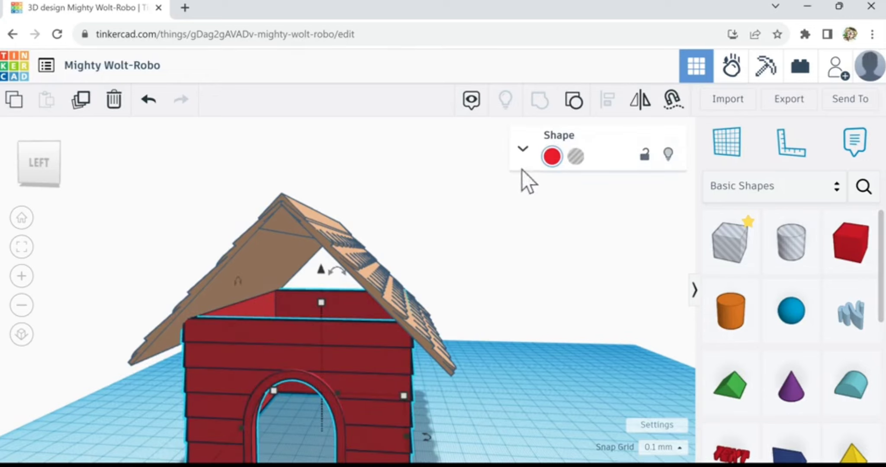
click(576, 157)
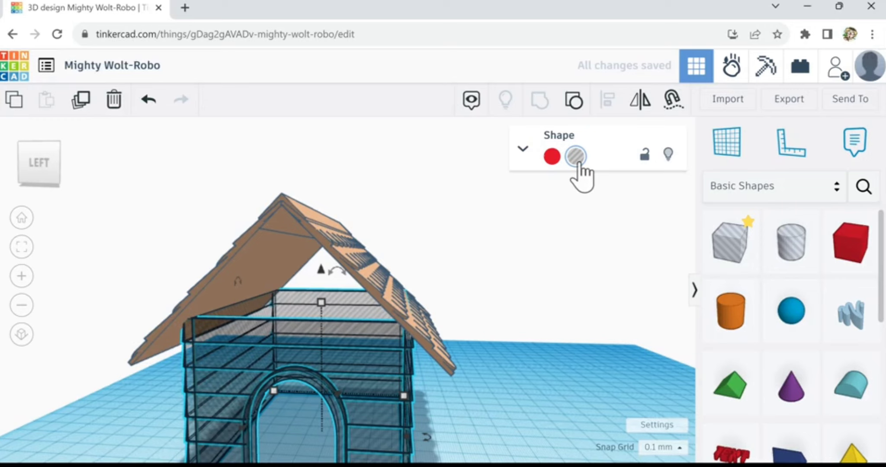
click(549, 159)
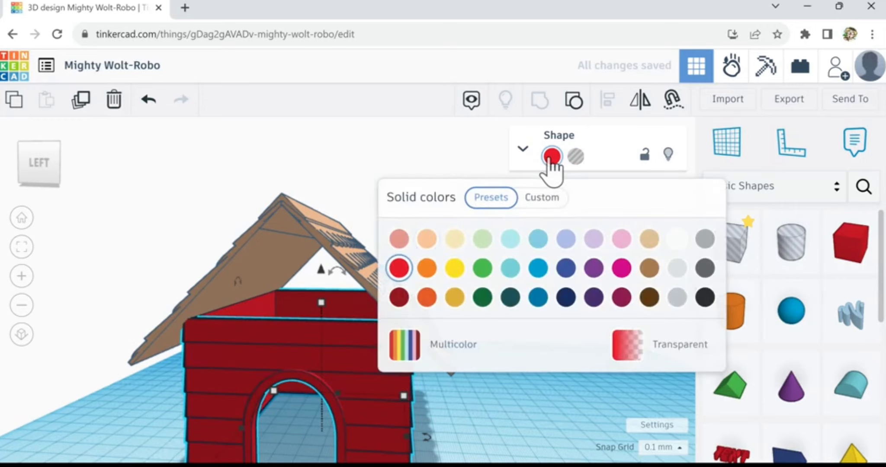
Step: Ungroup the red house into its separate parts and select the rear wall opposite the arched doorway
click(578, 104)
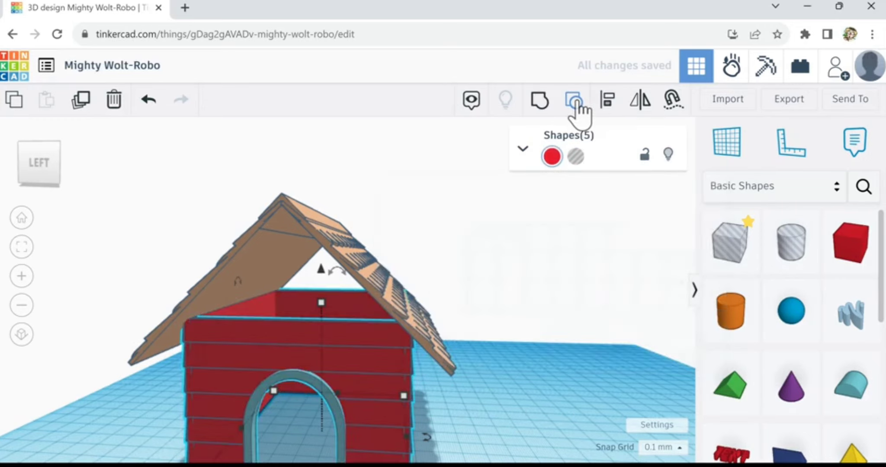
click(356, 336)
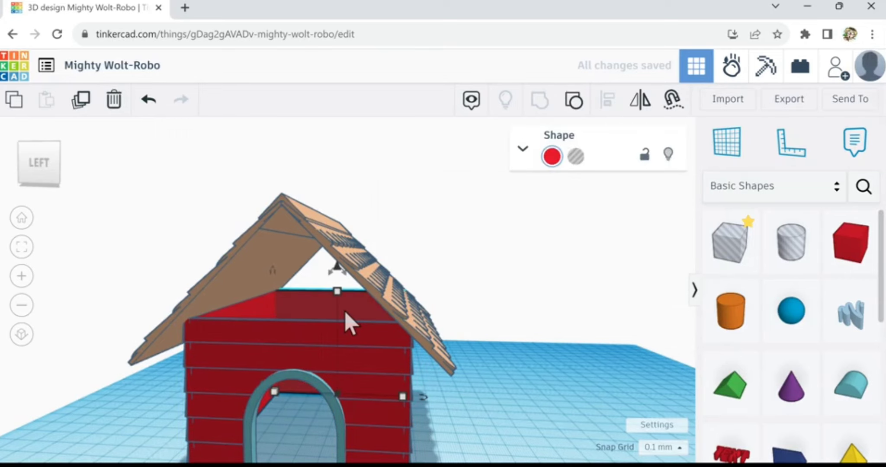
right_drag(483, 390, 292, 401)
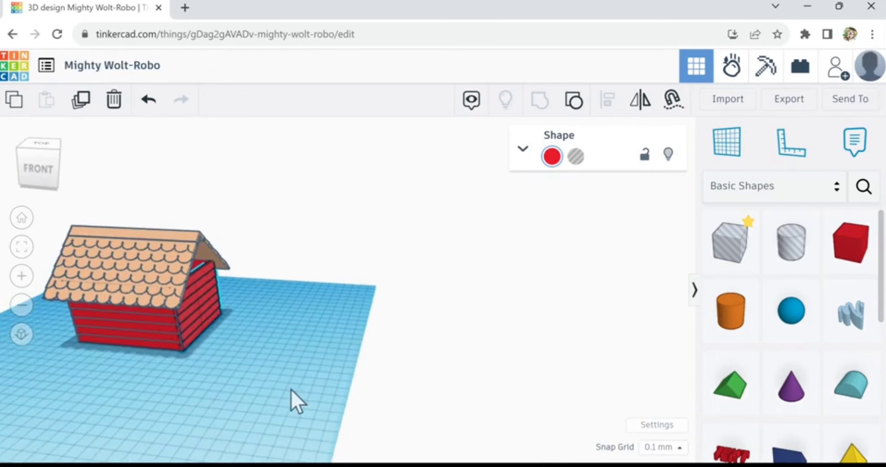
scroll(217, 311, up, 2)
scroll(215, 302, up, 4)
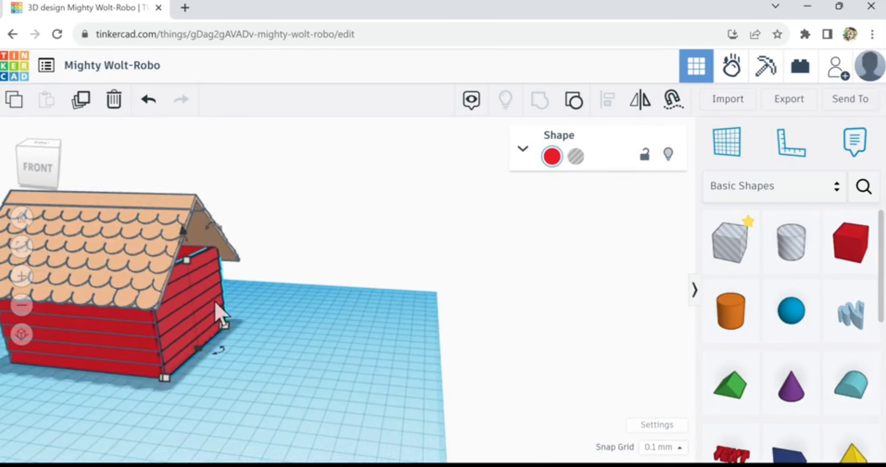
scroll(231, 317, down, 5)
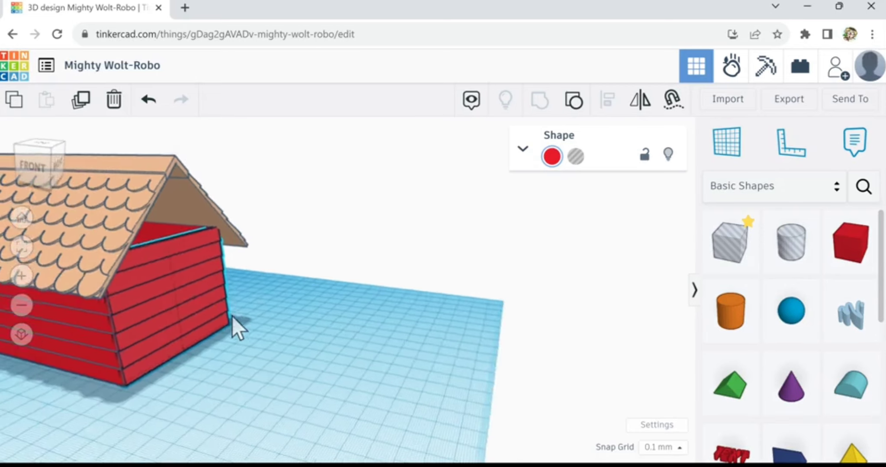
scroll(204, 279, up, 1)
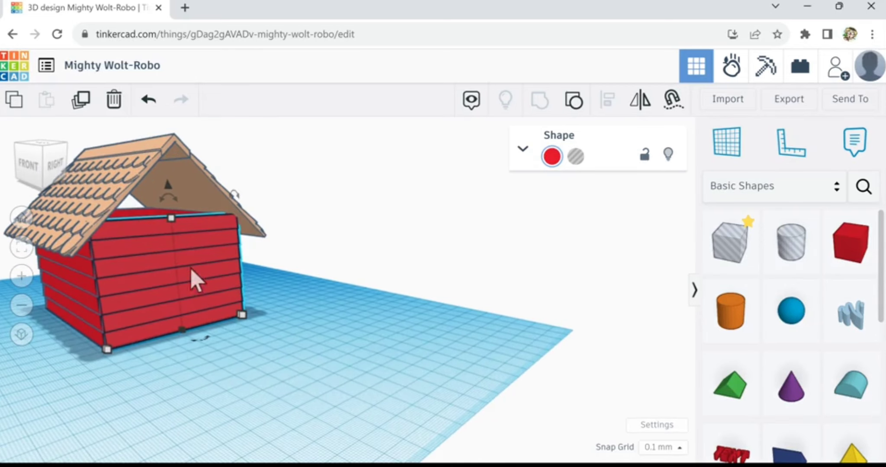
Step: Duplicate the rear wall and raise the copy slightly in 0.1 mm steps
click(81, 105)
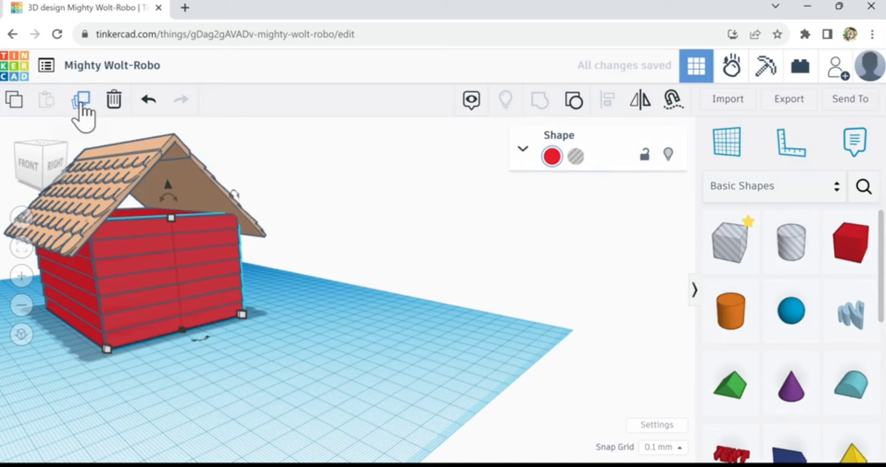
key(ctrl+Up)
key(ctrl+Up)
key(ctrl+Up)
key(ctrl+Up)
key(ctrl+Up)
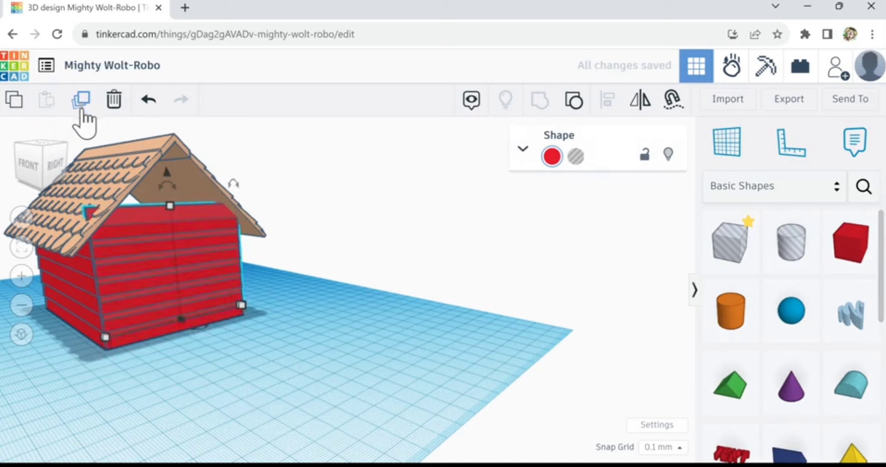
key(ctrl+Up)
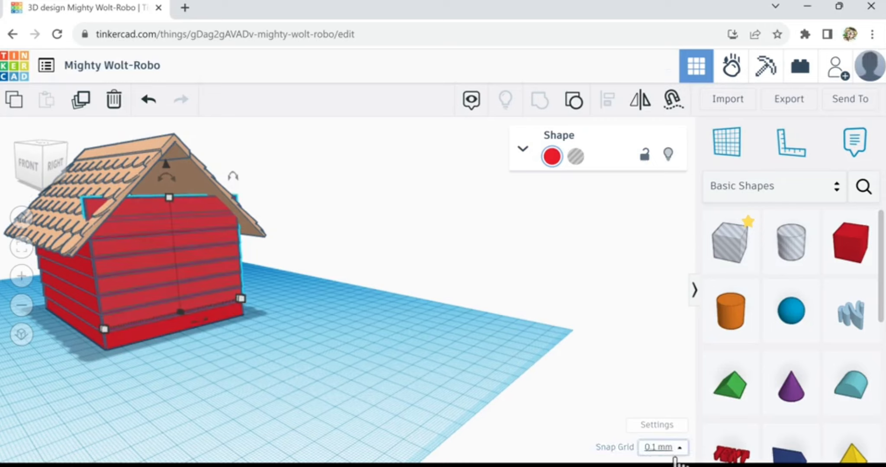
Step: Set the snap grid to 1.0 mm and raise the copied wall until its lower edge meets the original wall's top
click(680, 450)
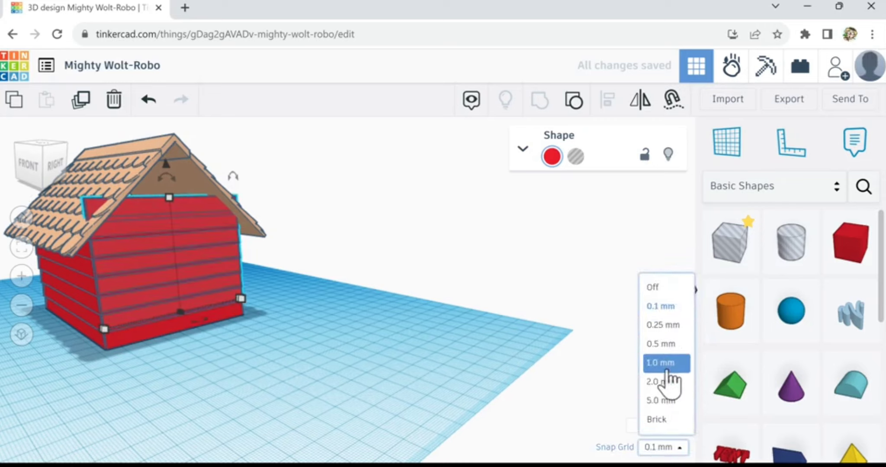
click(667, 362)
key(ctrl+Up)
key(ctrl+Up)
key(ctrl+Up)
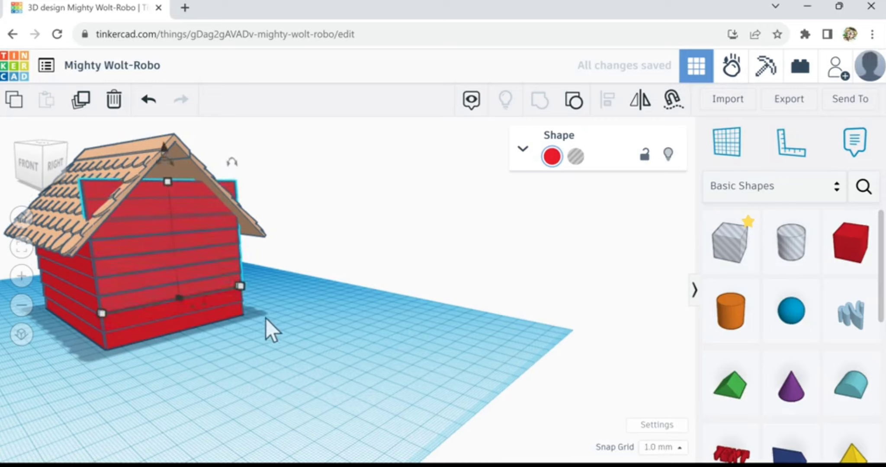
key(ctrl+Up)
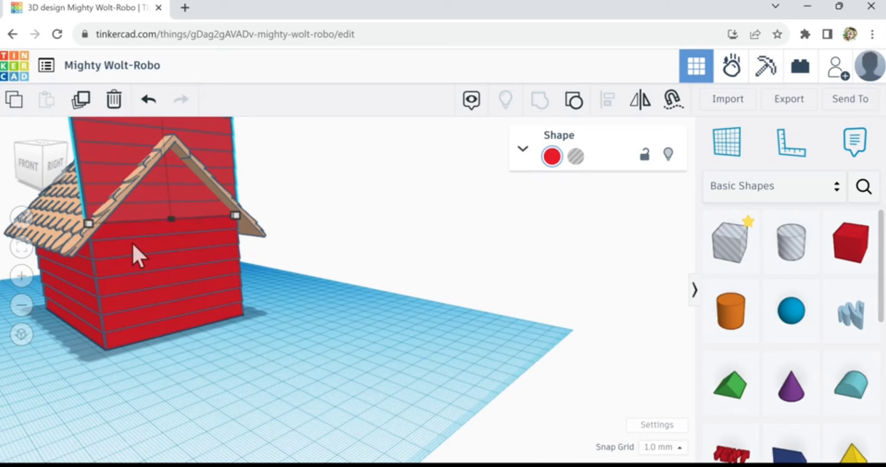
scroll(133, 243, up, 3)
scroll(133, 243, up, 3)
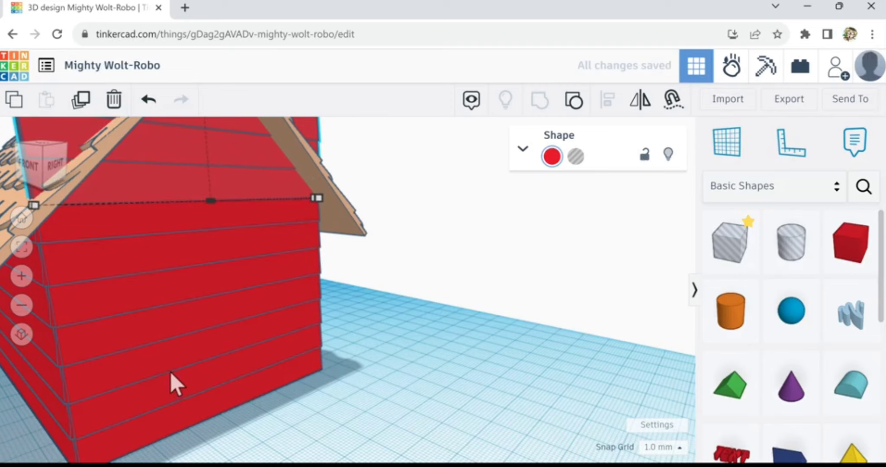
right_drag(171, 373, 188, 388)
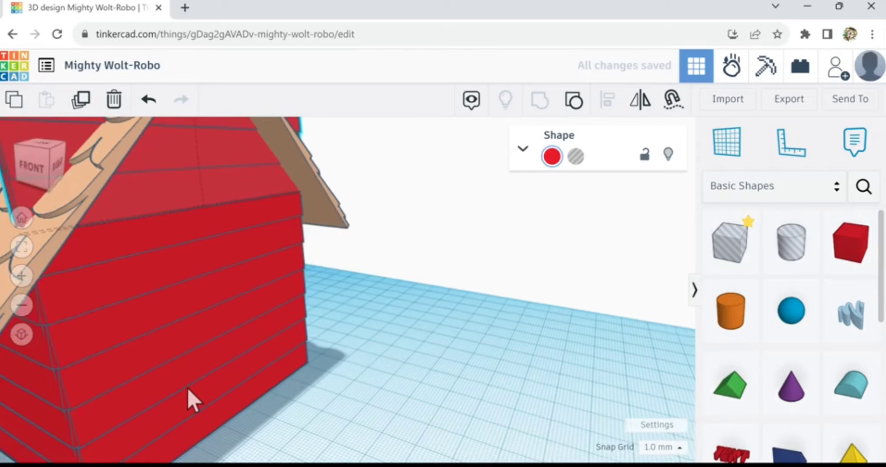
scroll(188, 388, down, 8)
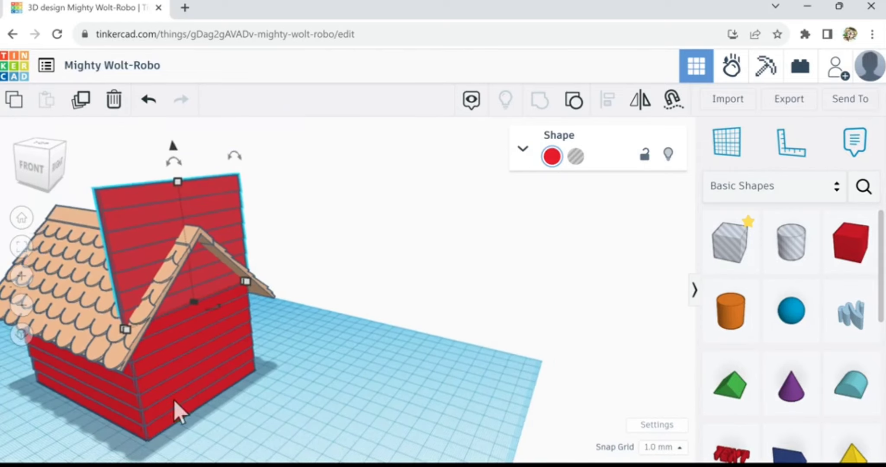
middle_drag(105, 450, 430, 463)
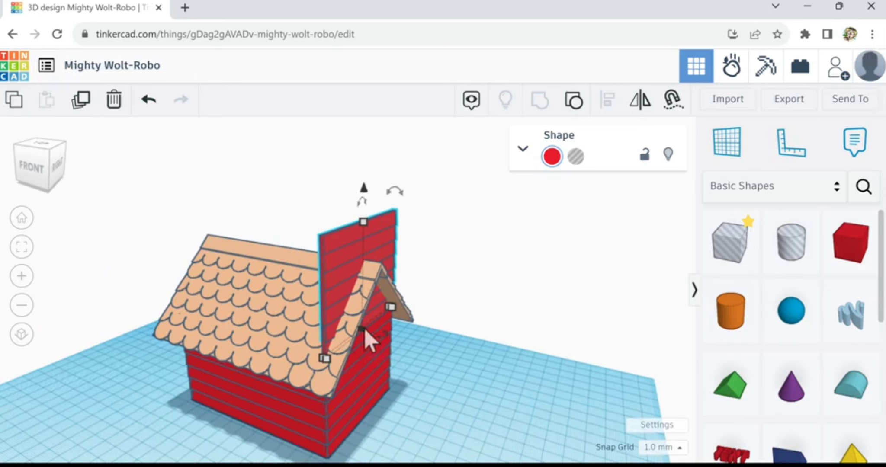
click(81, 100)
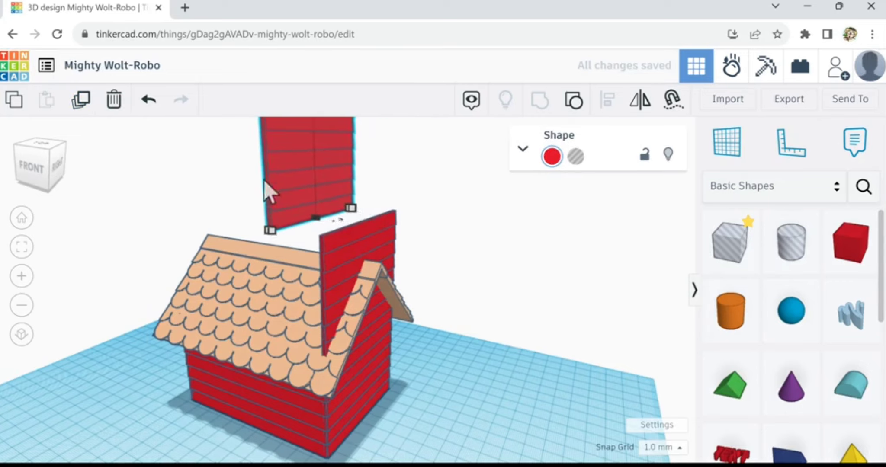
click(112, 106)
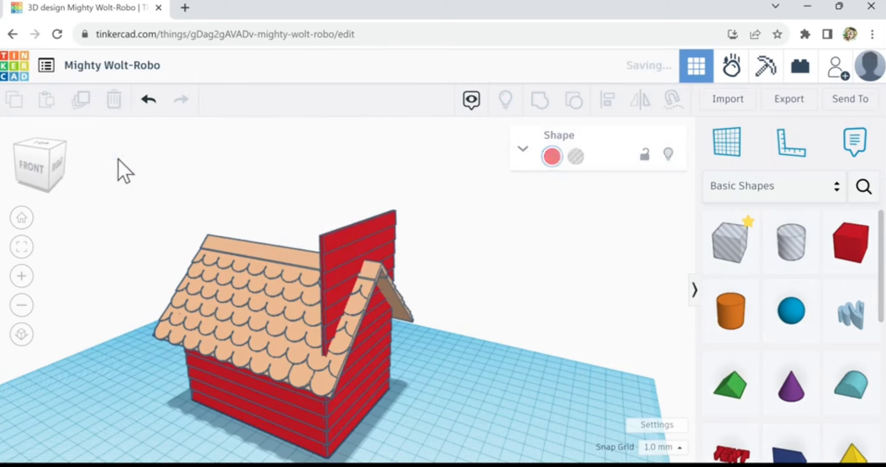
click(341, 286)
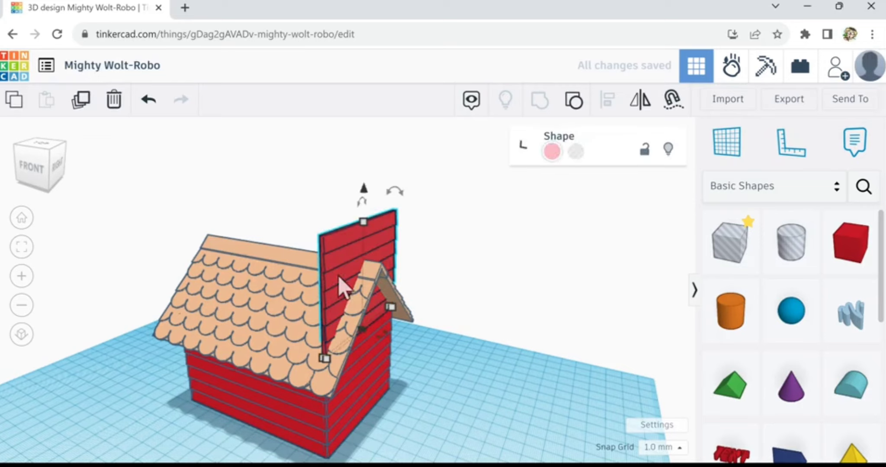
Step: Duplicate the raised plank wall and move the copy in 1.0 mm steps to the arched-doorway end of the house
click(82, 103)
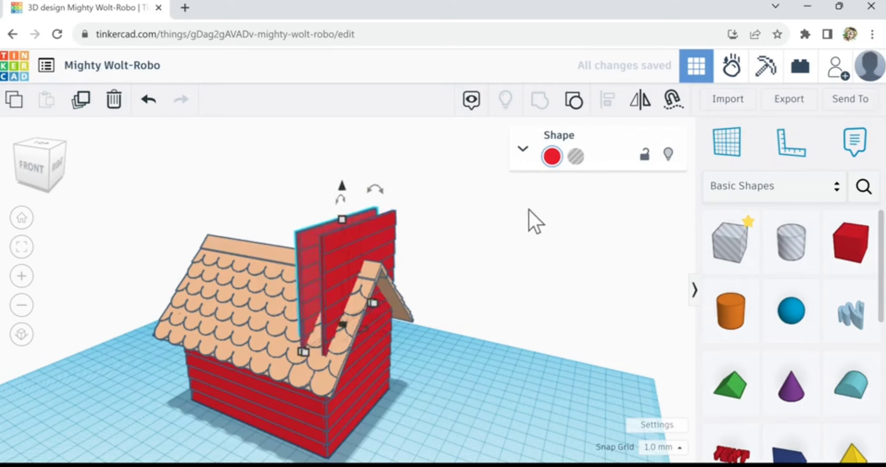
key(Left)
key(Left)
key(Left)
key(Left)
key(Left)
key(Left)
key(Left)
key(Left)
key(Left)
key(Left)
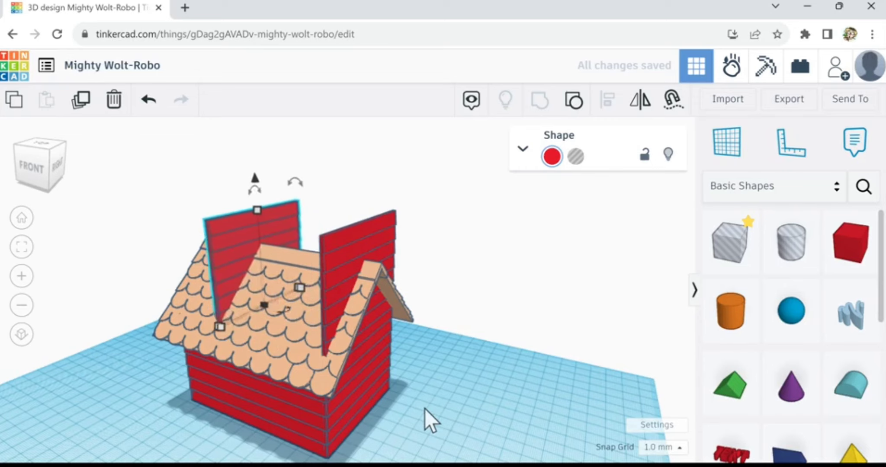
key(Left)
key(Left)
key(Left)
key(Left)
Step: Mirror the copied wall along the house's length so its overlapping planks face outward above the arched doorway
right_drag(416, 414, 510, 410)
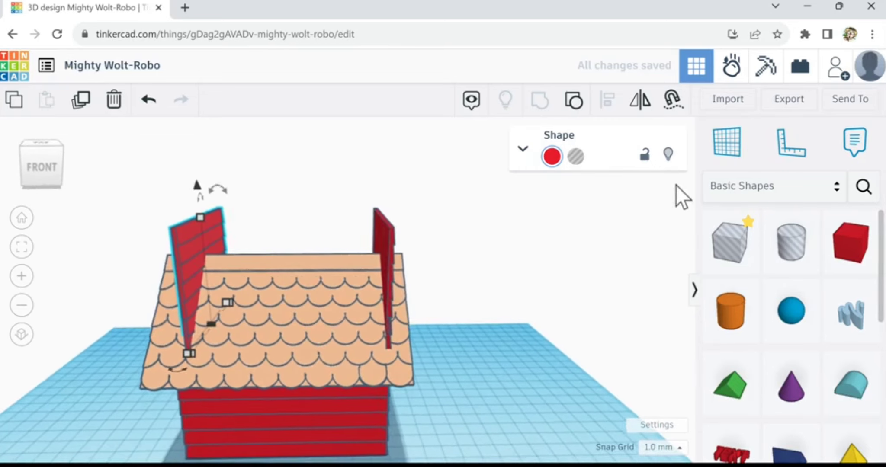
click(637, 103)
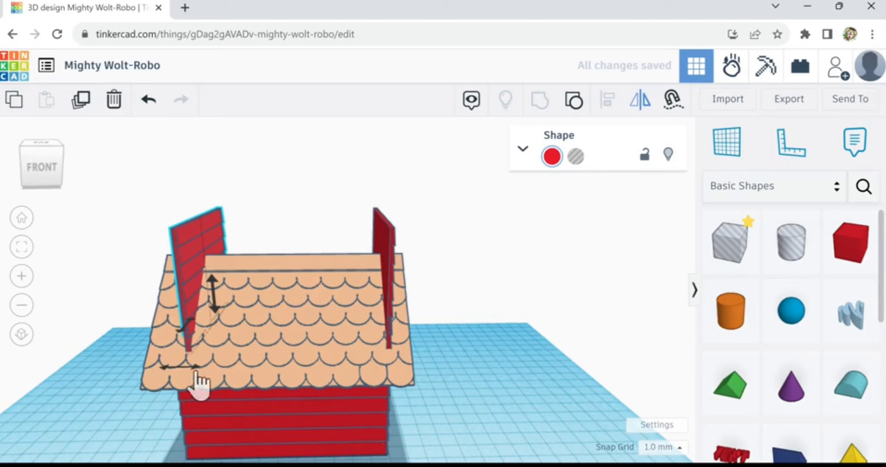
click(167, 371)
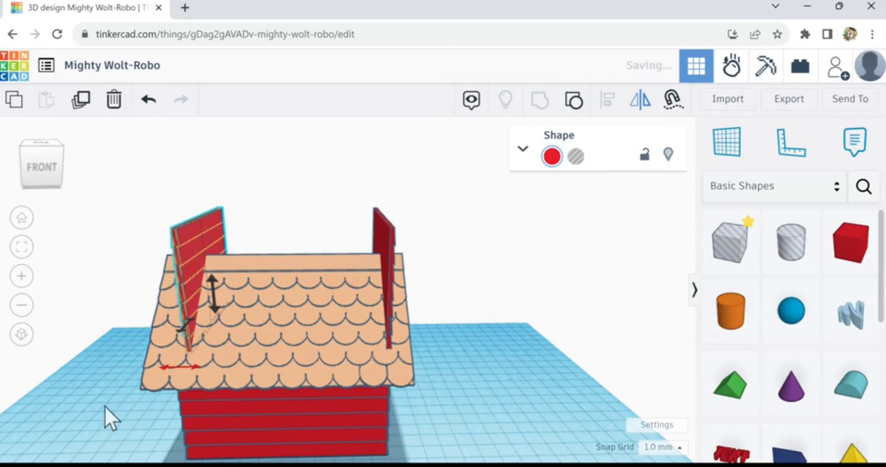
right_drag(91, 412, 234, 428)
scroll(241, 404, up, 4)
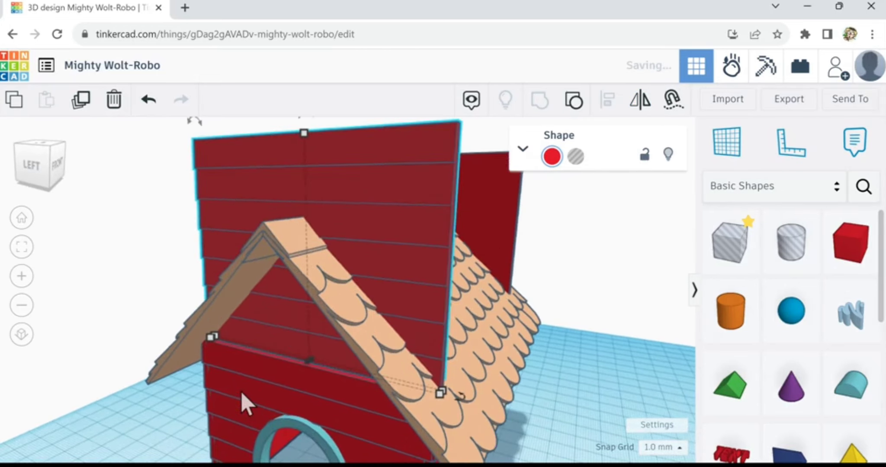
scroll(241, 405, up, 3)
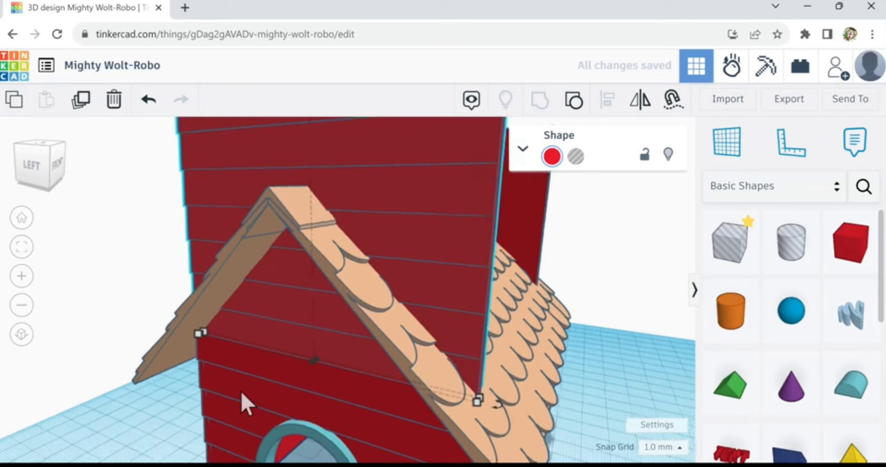
scroll(244, 404, up, 2)
mouse_move(245, 404)
right_down()
mouse_move(162, 362)
mouse_move(244, 399)
mouse_move(260, 397)
right_up()
scroll(262, 409, down, 6)
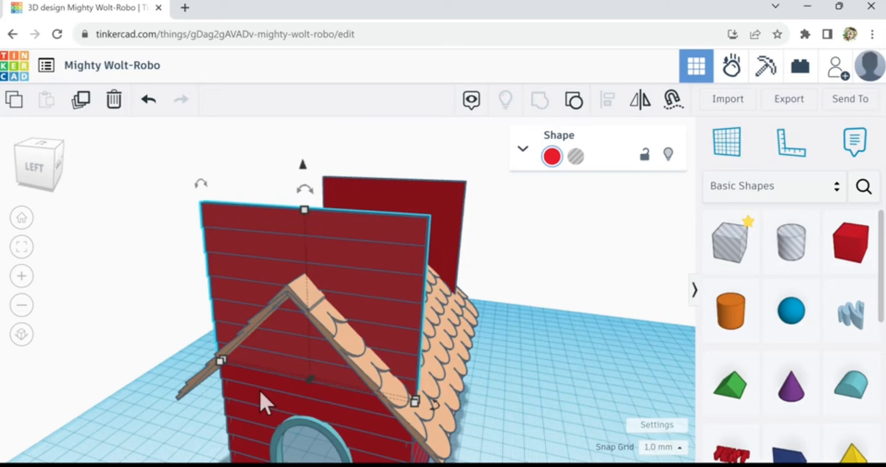
Step: Deselect the wall and place a box hole on the workplane beside the house
click(506, 413)
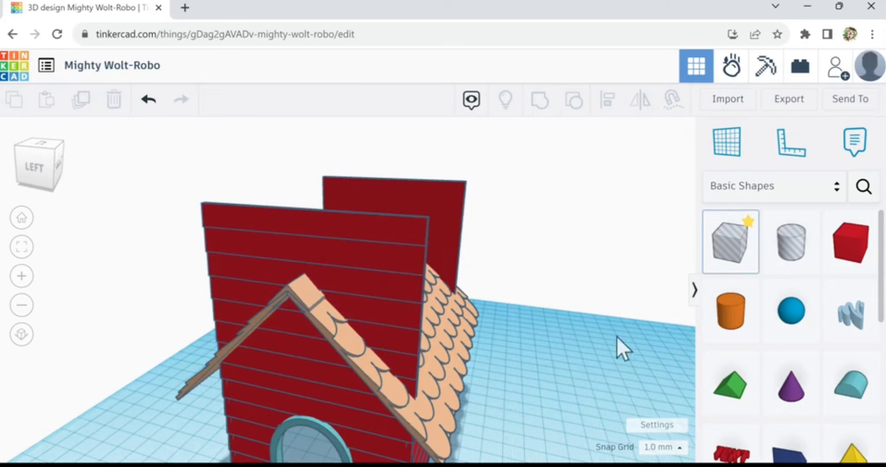
click(499, 454)
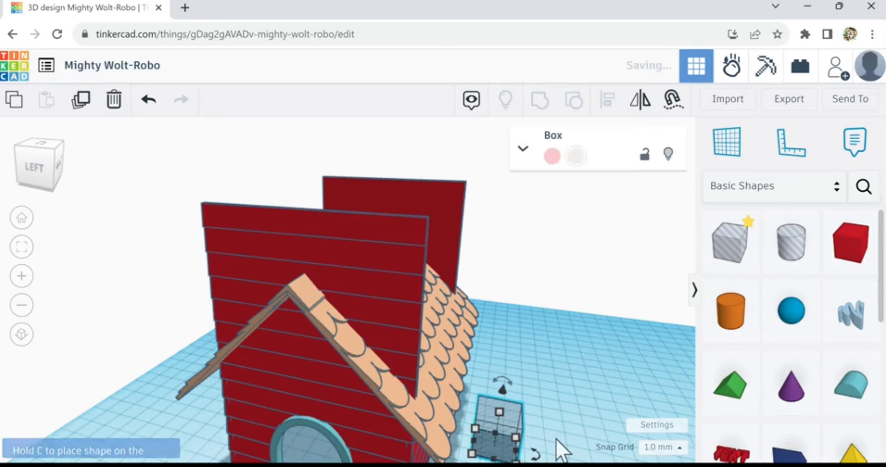
key(f)
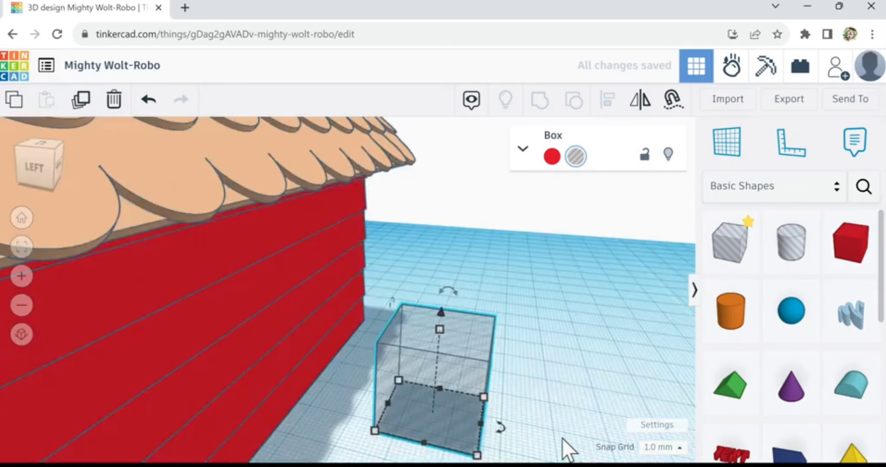
scroll(561, 438, down, 5)
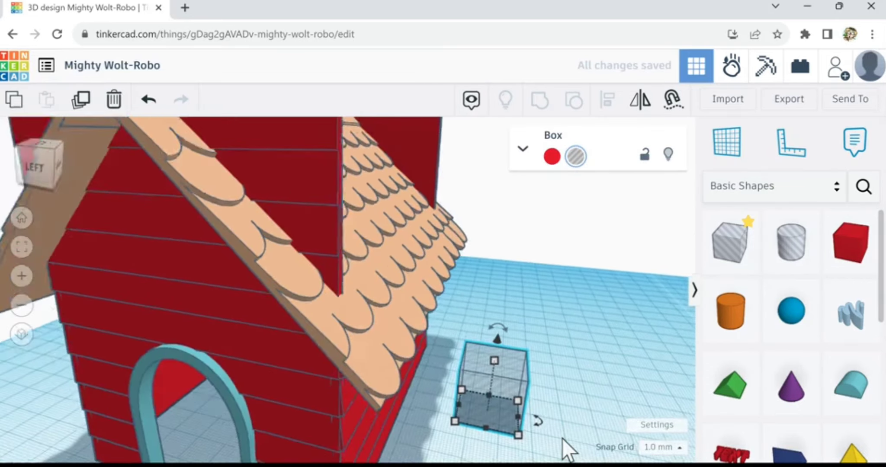
Step: Move the box hole along the workplane in 1.0 mm steps until it sits clear in front of the doorway end
key(Down)
key(Down)
key(Down)
key(Down)
key(Down)
key(Down)
key(Down)
key(Down)
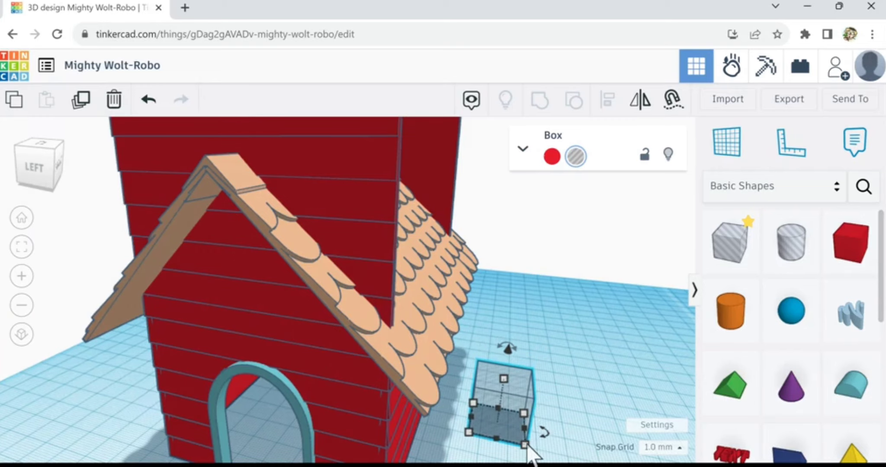
key(Down)
key(Down)
key(Down)
key(Down)
key(Down)
key(Down)
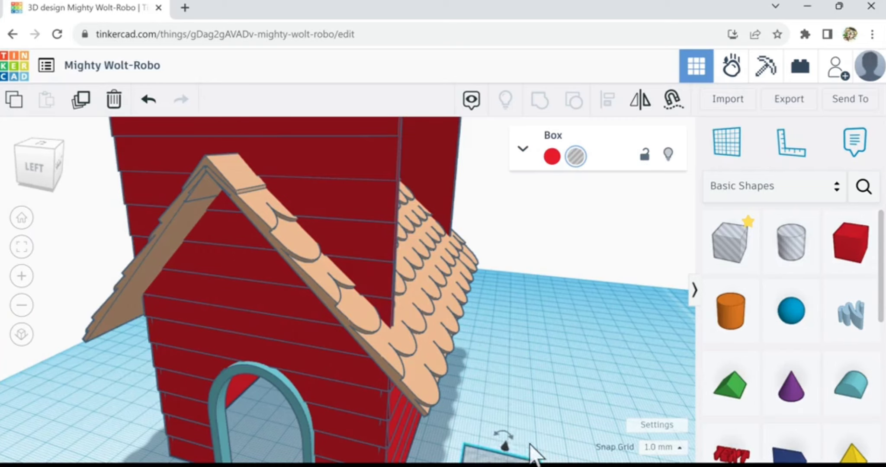
key(f)
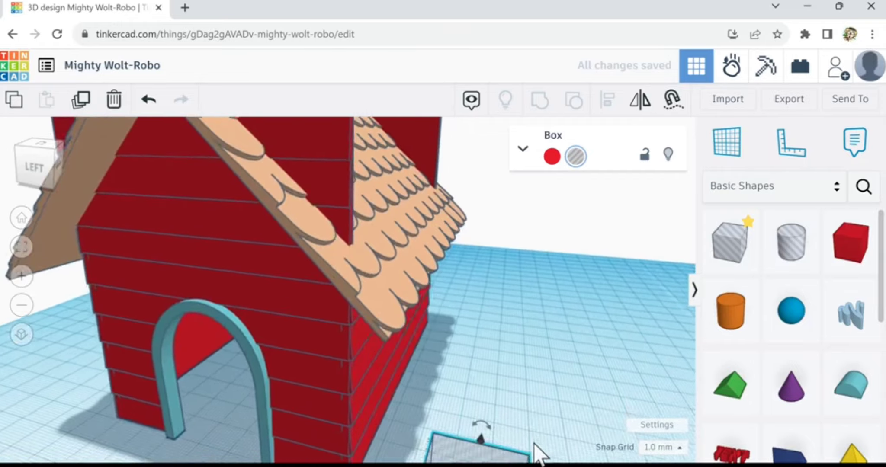
scroll(491, 423, down, 6)
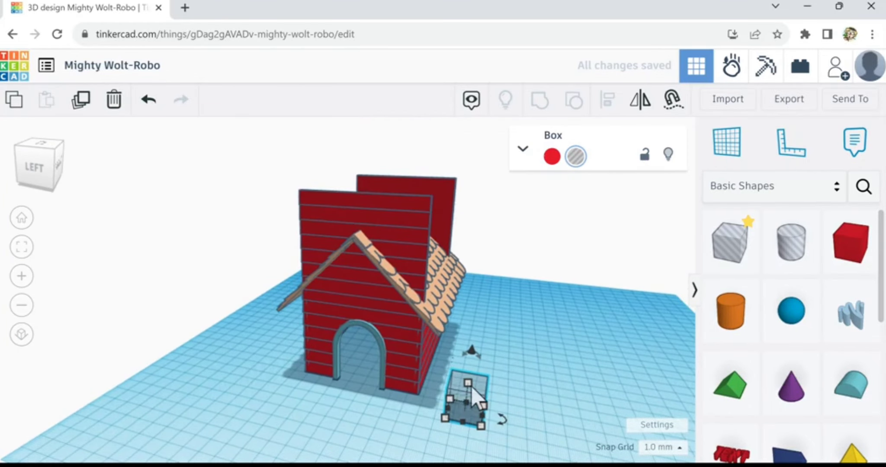
Step: Stretch the box hole to 88 mm tall and widen it into a broad slab parallel to the doorway wall
drag(468, 383, 480, 276)
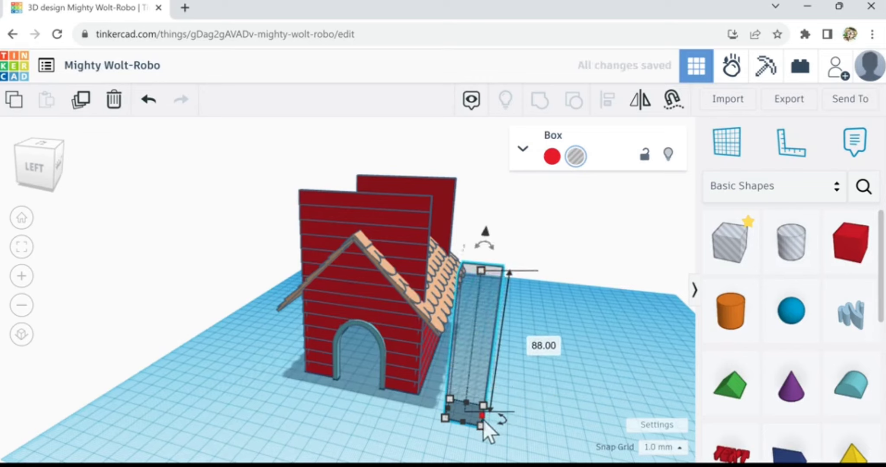
drag(509, 423, 561, 428)
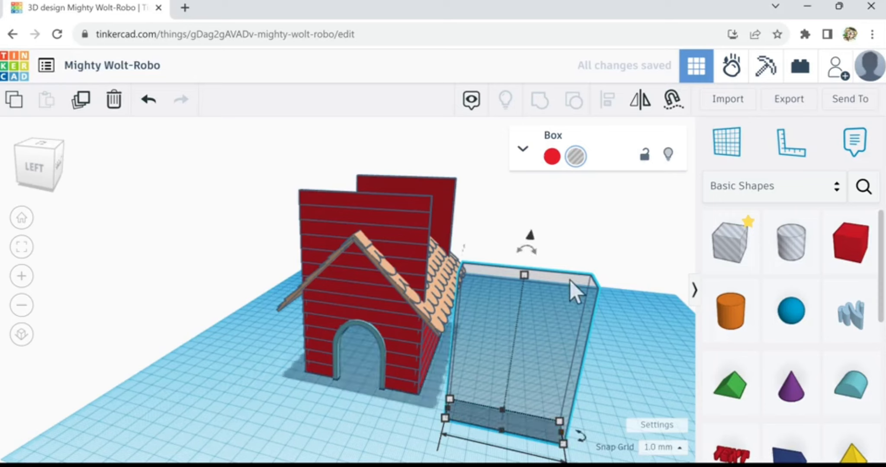
Step: Tilt the box hole in the plane of the gable so its lower side approximates the roof's slope
mouse_move(528, 255)
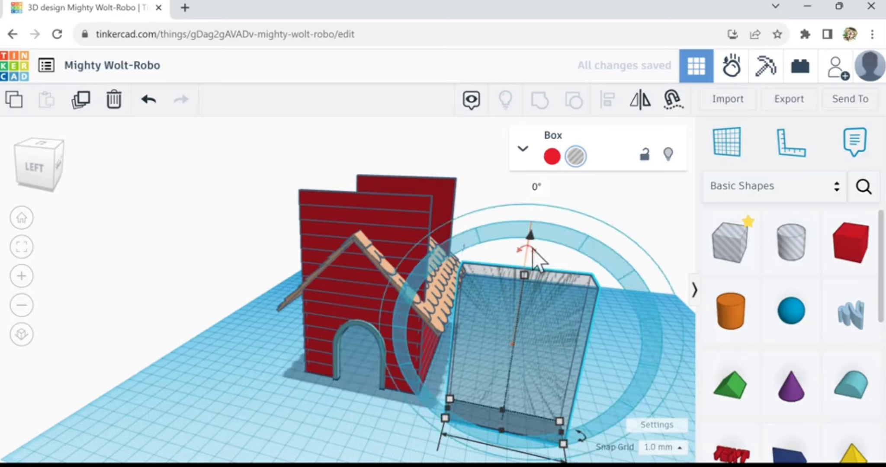
drag(535, 255, 463, 273)
drag(442, 282, 442, 282)
Step: Move the tilted box hole across the front of the house, centring it roughly over the arched doorway
key(Left)
key(Left)
key(Left)
key(Left)
key(Left)
key(Left)
key(Left)
key(Left)
key(Left)
key(Left)
key(Left)
key(Left)
key(Left)
key(Left)
key(Left)
key(Left)
key(Left)
key(Left)
key(Left)
key(Left)
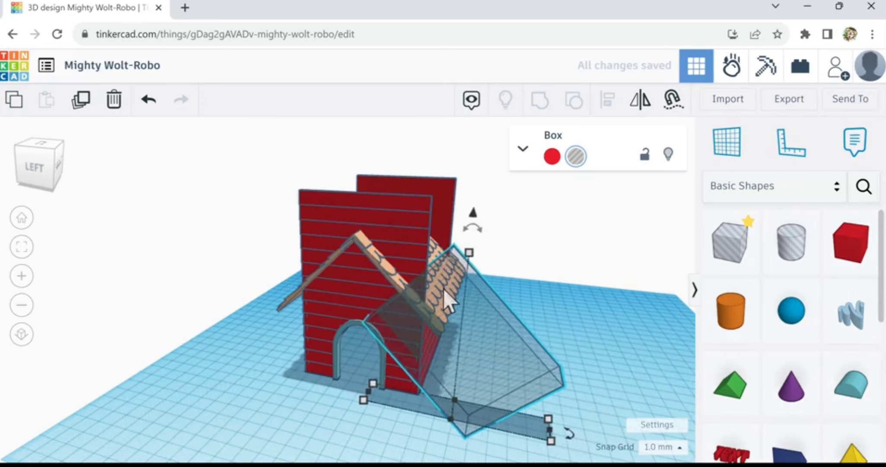
key(Left)
key(Left)
key(Left)
key(Left)
key(Left)
key(Left)
key(Left)
key(Left)
key(Left)
key(Left)
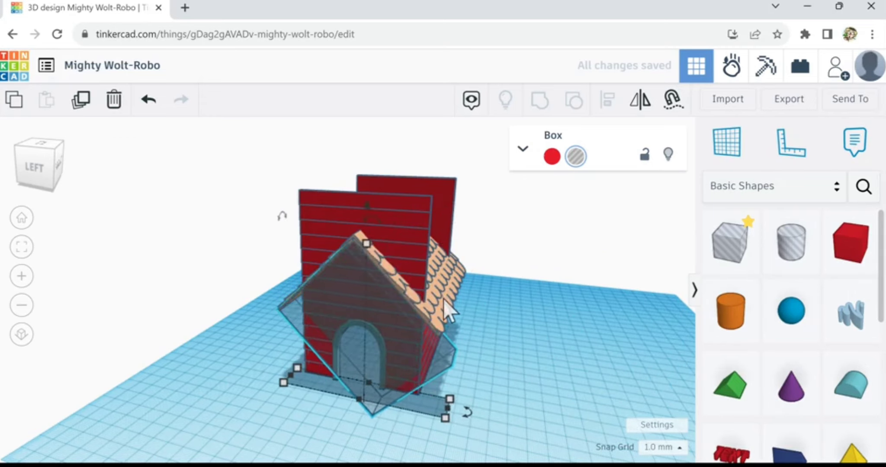
key(Right)
key(Right)
key(Right)
key(Right)
key(Right)
key(Right)
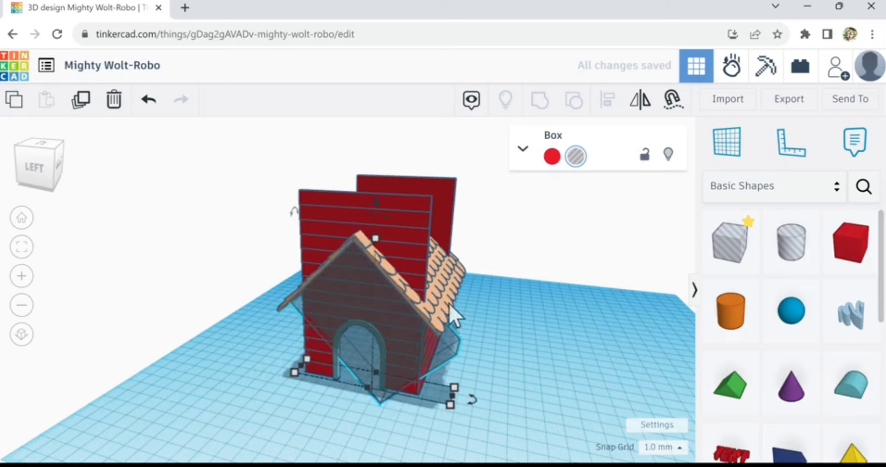
Step: Push the tilted box hole back into the doorway-side wall and raise it over the gable
key(Up)
key(Up)
key(ctrl+Up)
key(ctrl+Up)
key(ctrl+Up)
key(ctrl+Up)
key(ctrl+Up)
key(ctrl+Up)
key(ctrl+Up)
key(ctrl+Up)
key(ctrl+Up)
key(ctrl+Up)
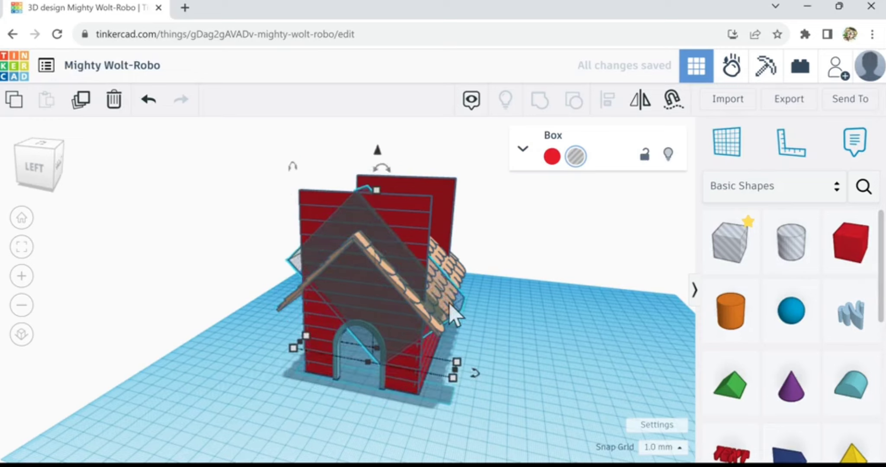
Step: Shift the box hole sideways and up until its lower side lies along the front-facing shingled slope
key(Right)
key(Right)
key(Right)
key(Right)
key(Right)
key(Right)
key(Right)
key(Right)
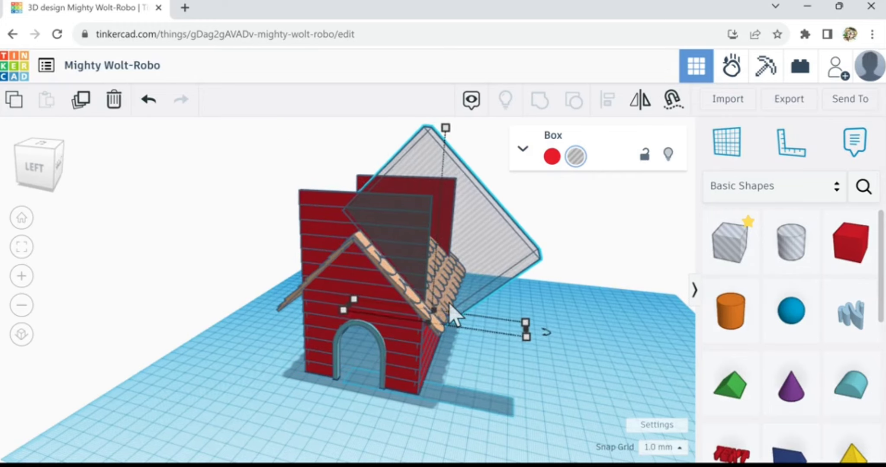
Step: Fine-tune the box hole's tilt and position so its lower side runs parallel with the shingled roof slope
scroll(404, 293, up, 4)
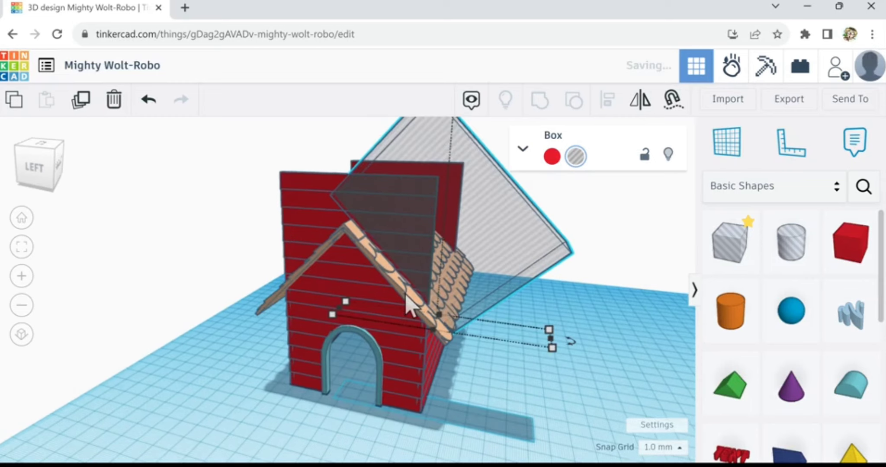
scroll(405, 294, down, 2)
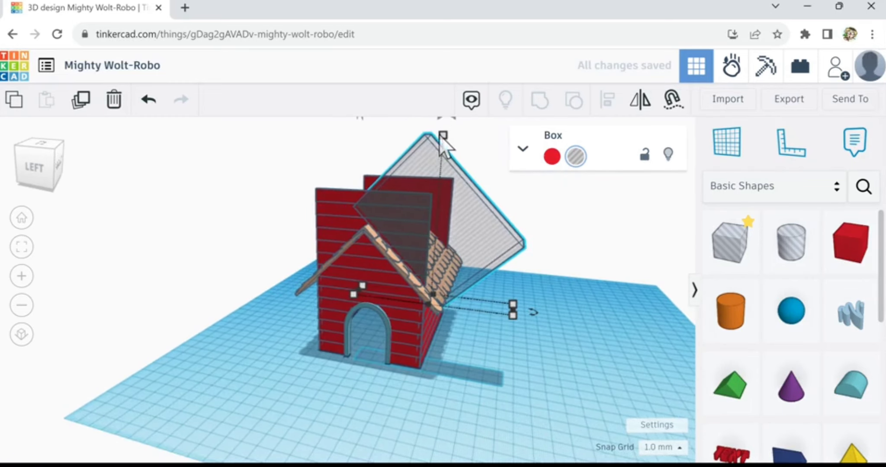
drag(429, 109, 437, 66)
scroll(394, 223, up, 4)
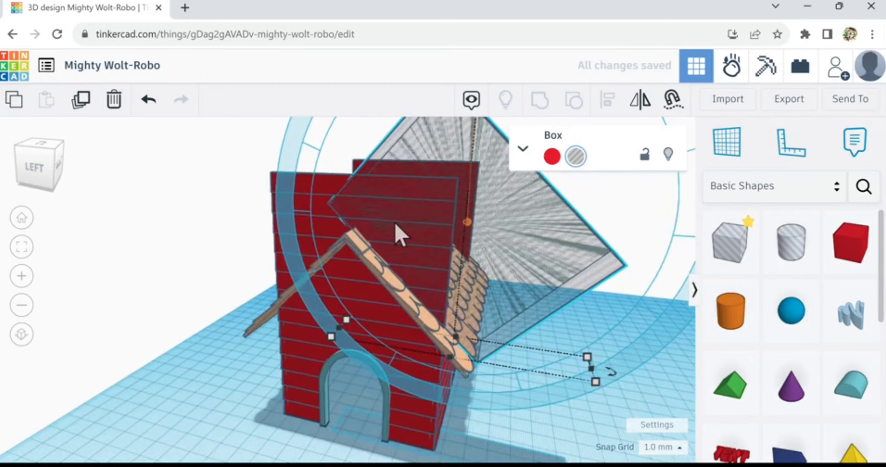
scroll(394, 223, up, 5)
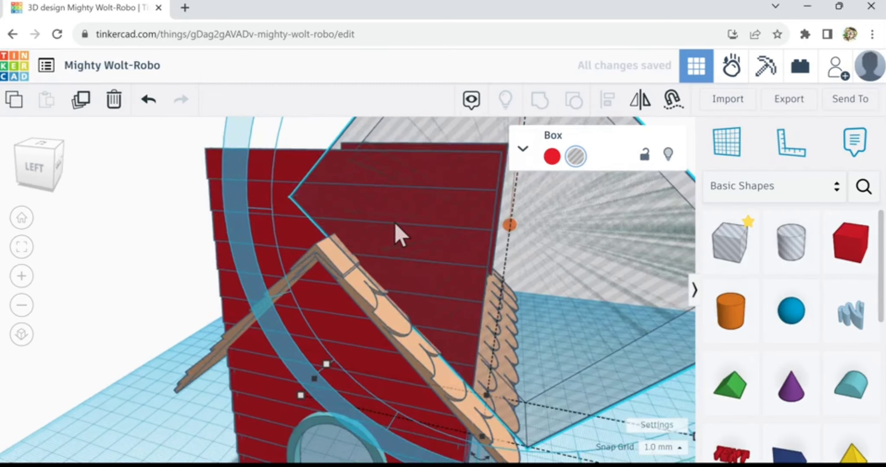
scroll(395, 223, up, 2)
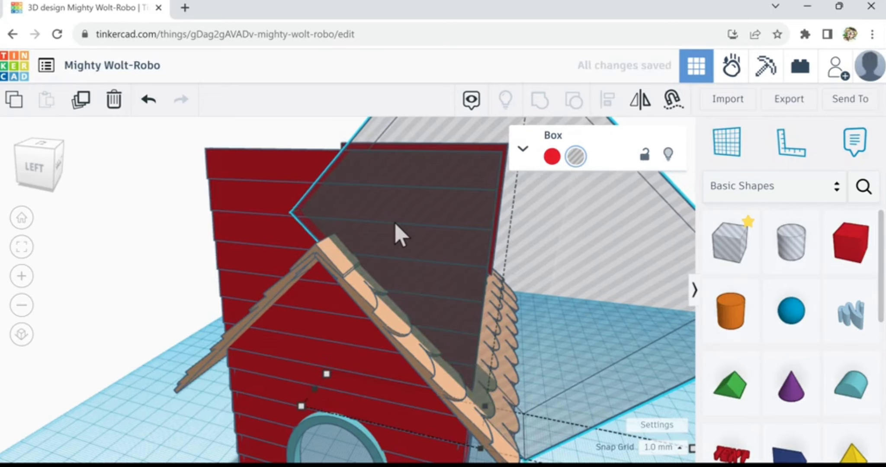
scroll(351, 297, down, 2)
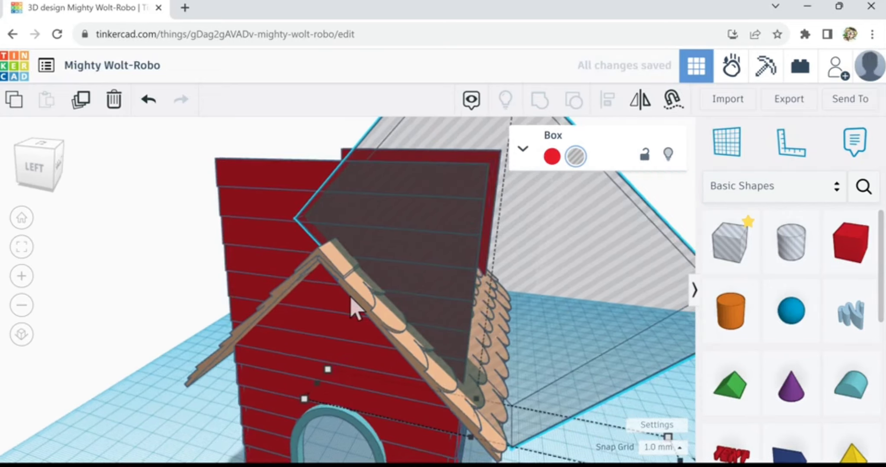
scroll(350, 296, down, 2)
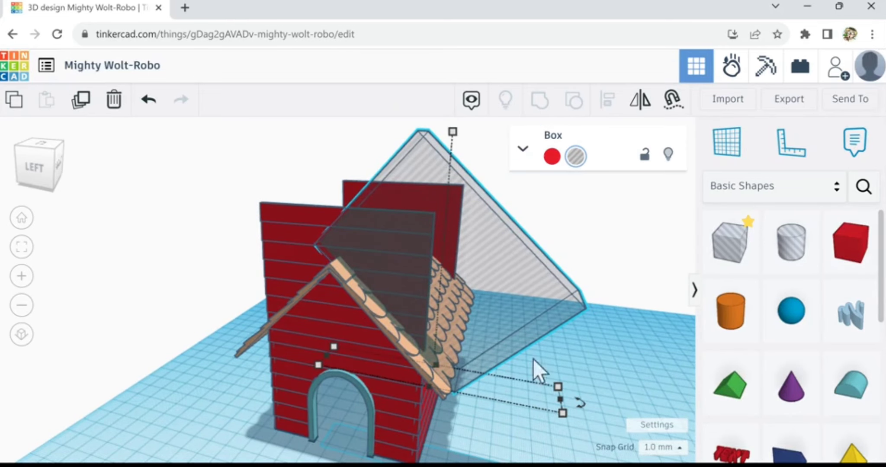
Step: Duplicate the tilted box hole and move the copy across the gable toward the opposite roof slope
click(498, 290)
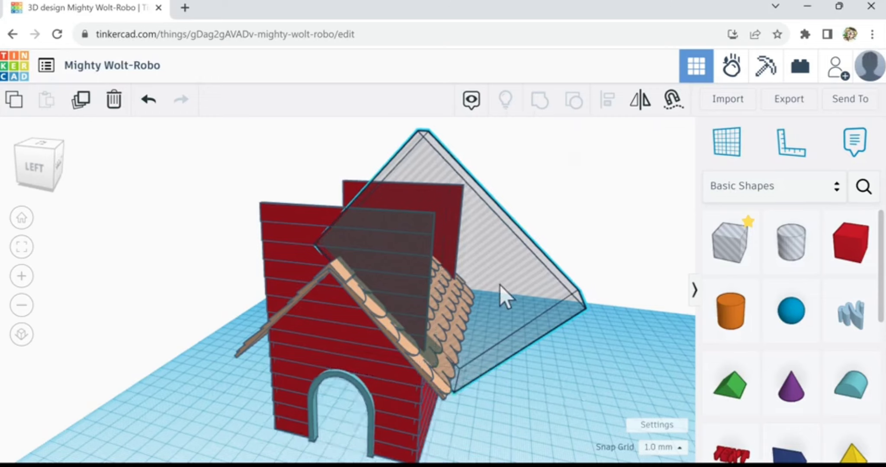
click(81, 100)
key(Left)
key(Left)
key(Left)
key(Left)
key(Left)
key(Left)
key(Left)
key(Left)
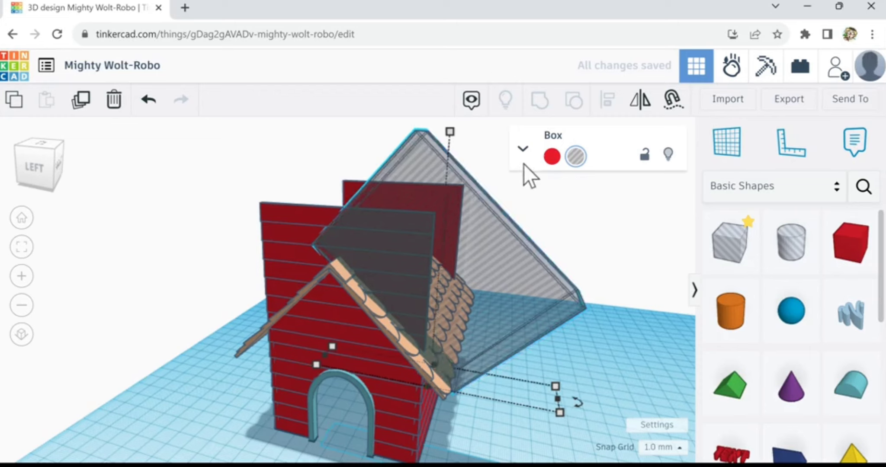
Step: Mirror the copied box hole and move it across the gable to the rear-facing roof slope
click(642, 103)
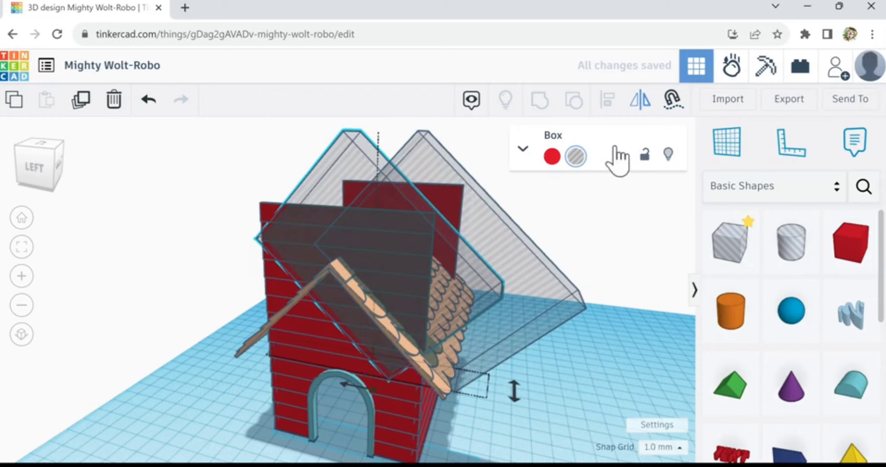
click(374, 403)
key(Left)
key(Left)
key(Left)
key(Left)
key(Left)
key(Left)
key(Left)
key(Left)
key(Left)
key(Left)
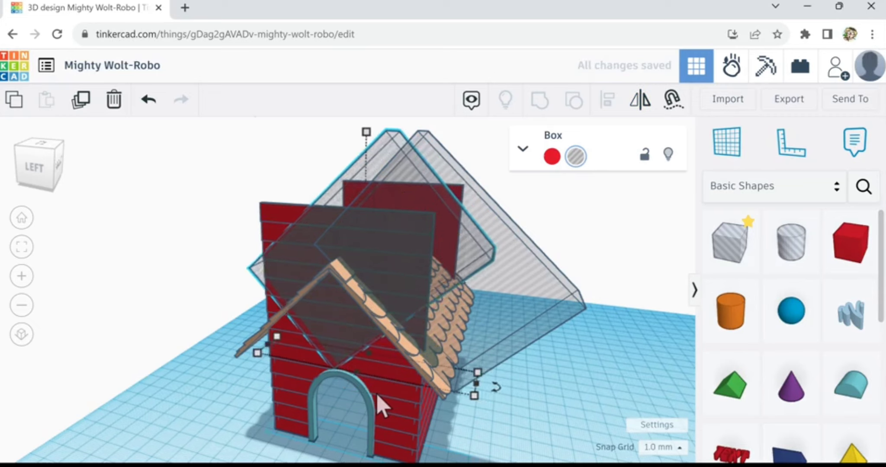
key(Left)
key(Left)
key(Left)
key(Left)
key(Left)
key(Left)
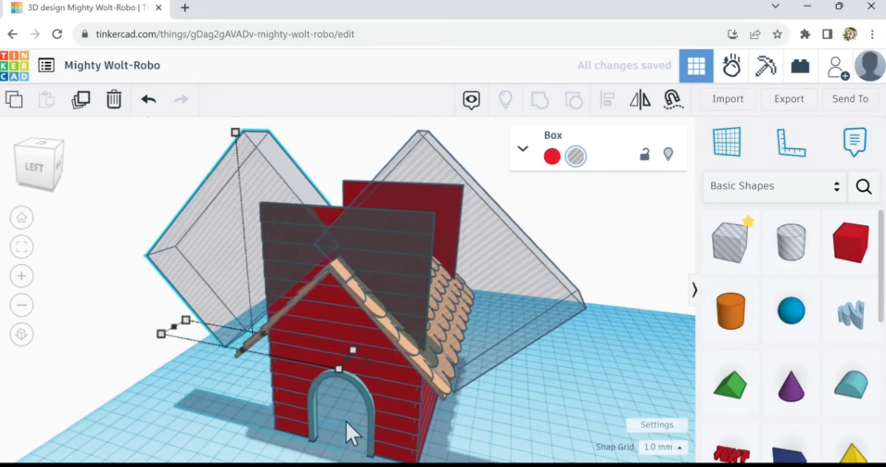
key(Right)
key(Right)
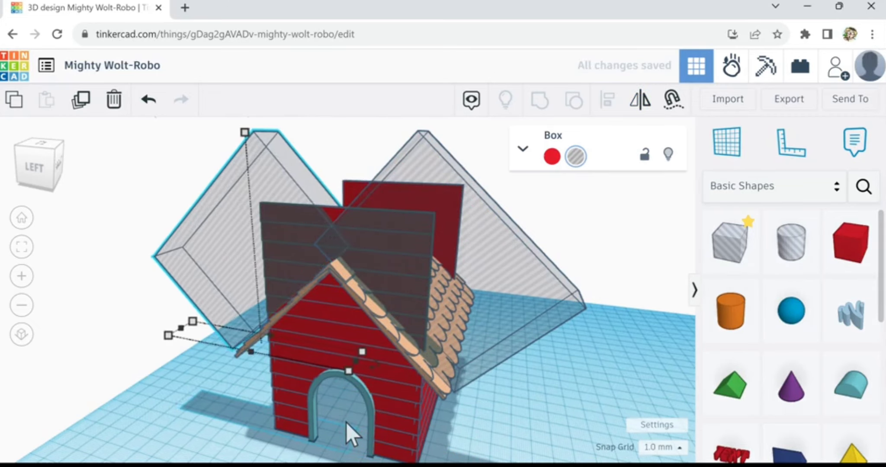
key(Right)
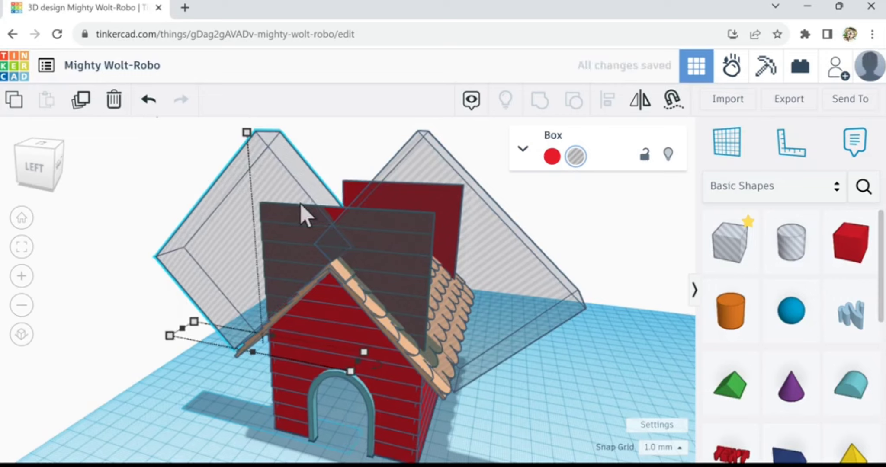
Step: Raise the mirrored box hole above the rear-facing roof slope and shift it inward over the gable
right_drag(305, 352, 365, 344)
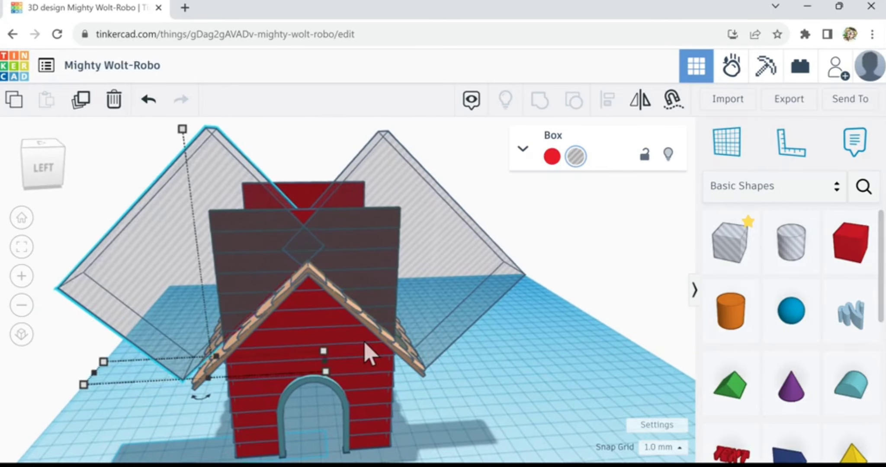
key(Up)
key(Up)
key(Up)
key(Up)
key(Up)
key(Up)
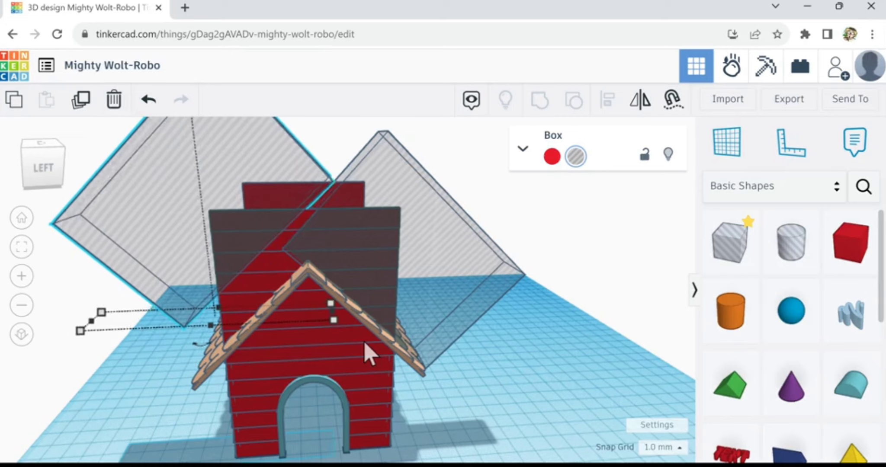
key(Up)
key(Up)
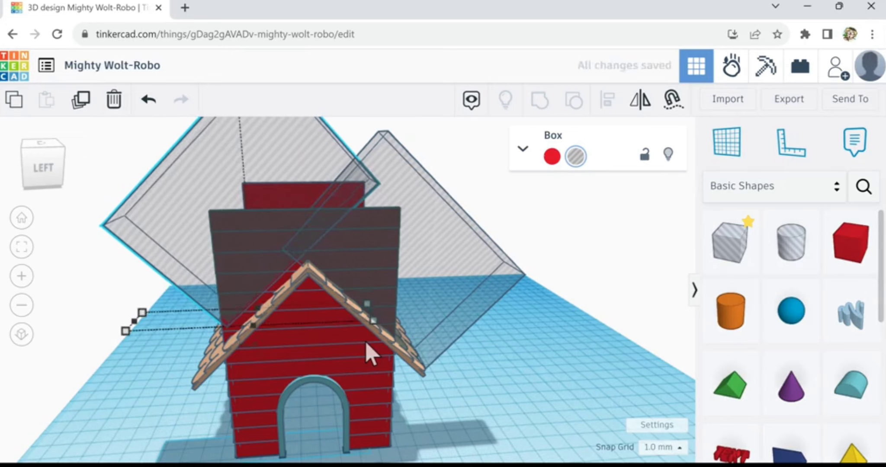
Step: Lower the mirrored box hole and nudge it outward until its lower side lies along the rear-facing shingled slope
key(ctrl+Down)
key(ctrl+Down)
key(ctrl+Down)
key(ctrl+Down)
key(ctrl+Down)
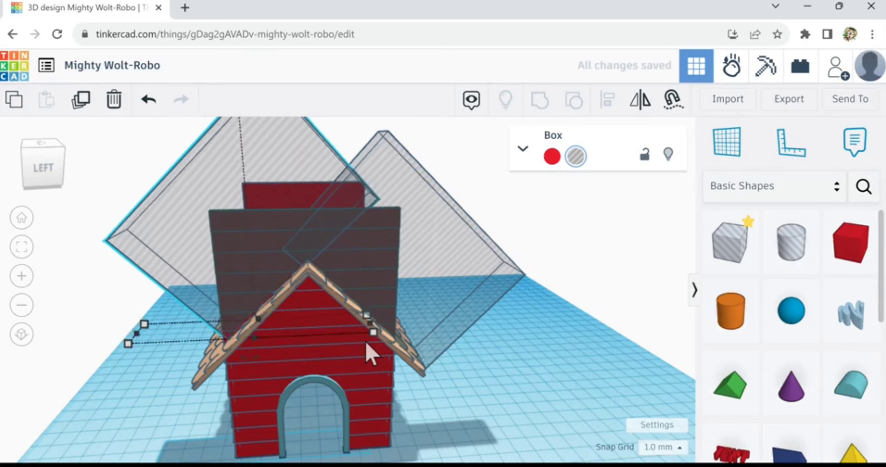
key(Down)
key(Down)
key(Down)
key(Down)
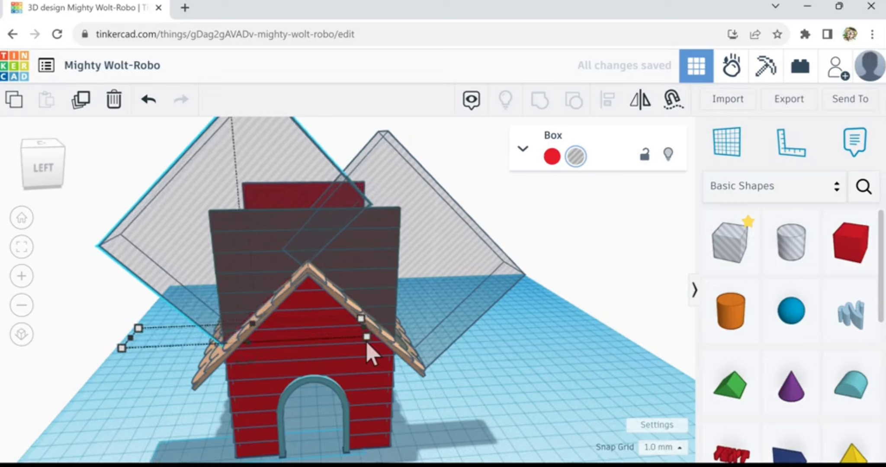
key(Down)
key(Down)
key(ctrl+Down)
key(ctrl+Down)
key(ctrl+Down)
key(ctrl+Down)
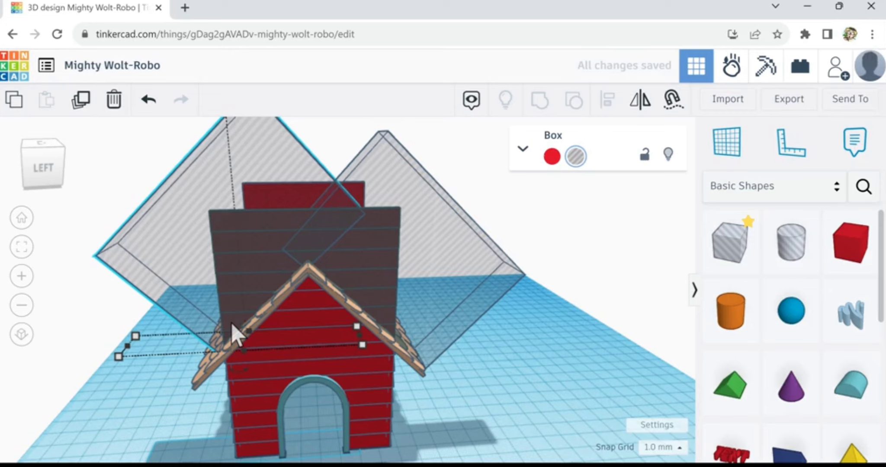
scroll(254, 342, up, 4)
scroll(255, 342, up, 2)
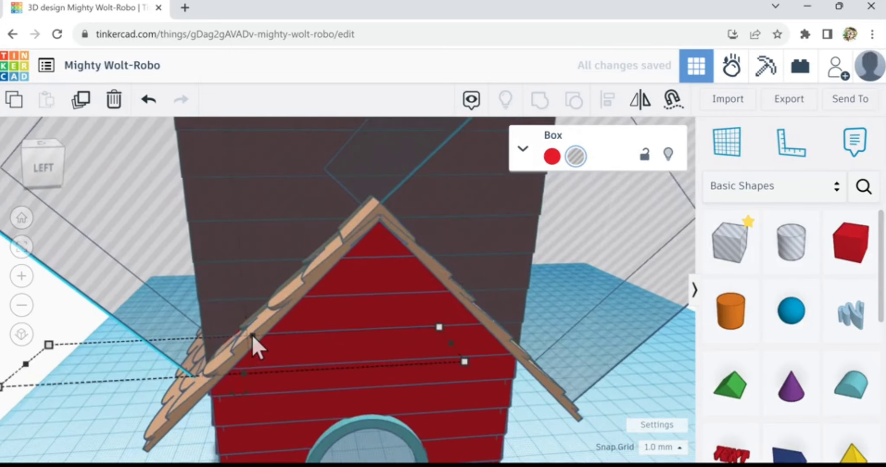
scroll(255, 346, down, 6)
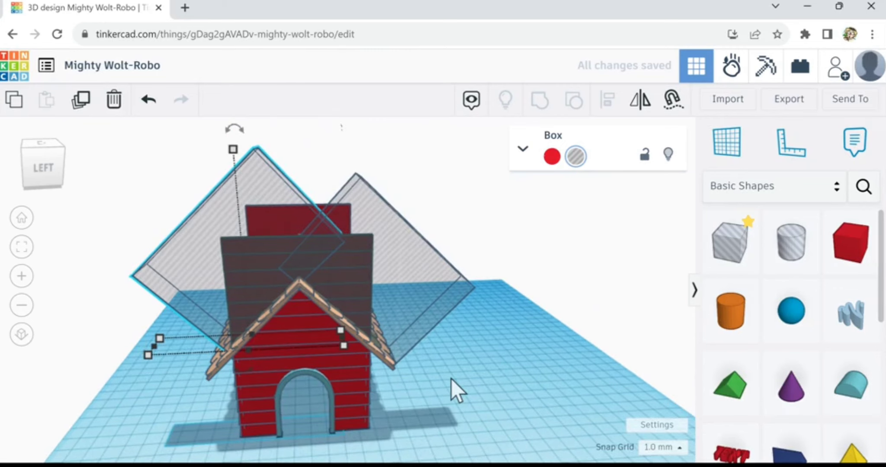
click(451, 379)
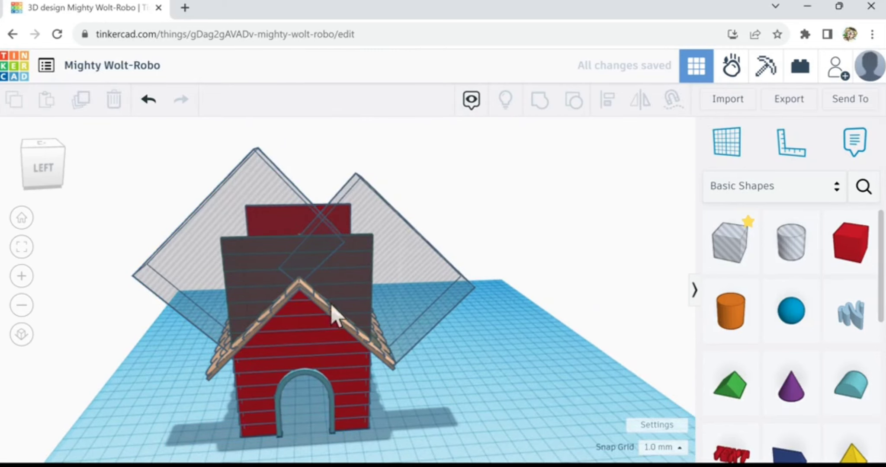
Step: Duplicate both tilted box holes and move the copies along the roof onto the plank wall at the far gable
click(228, 218)
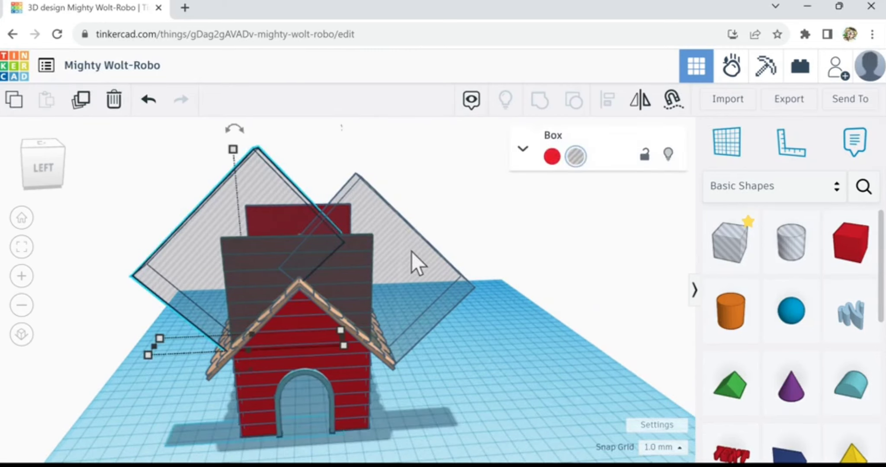
shift+click(411, 251)
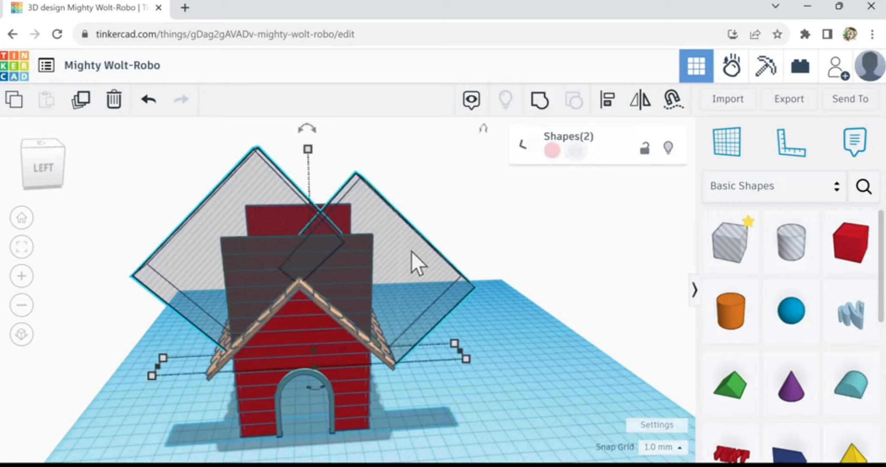
click(85, 108)
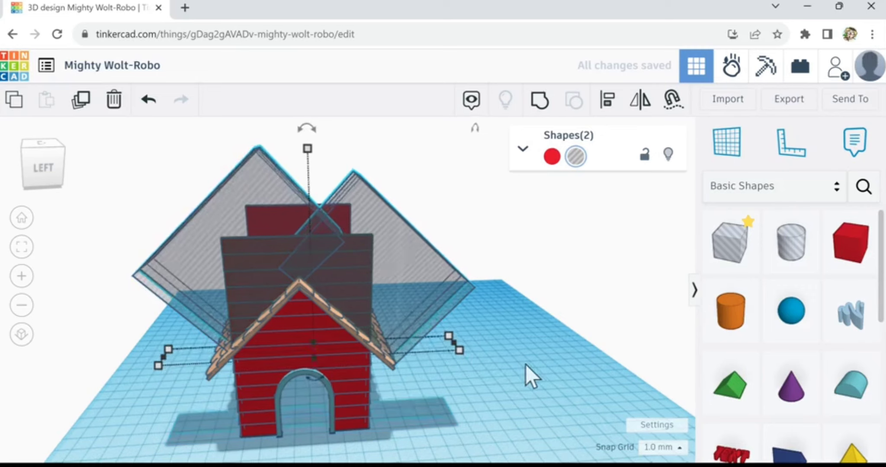
key(Up)
key(Up)
key(Up)
key(Up)
key(Up)
key(Up)
key(Up)
key(Up)
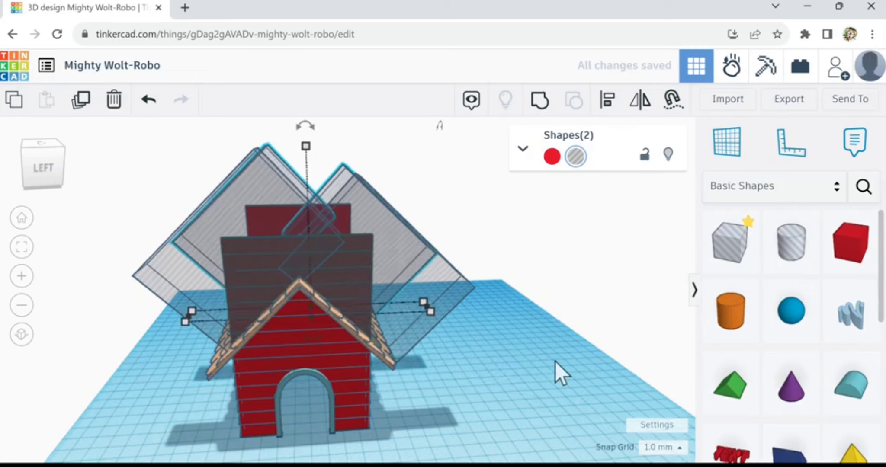
key(Up)
key(Up)
key(Up)
right_drag(452, 371, 324, 363)
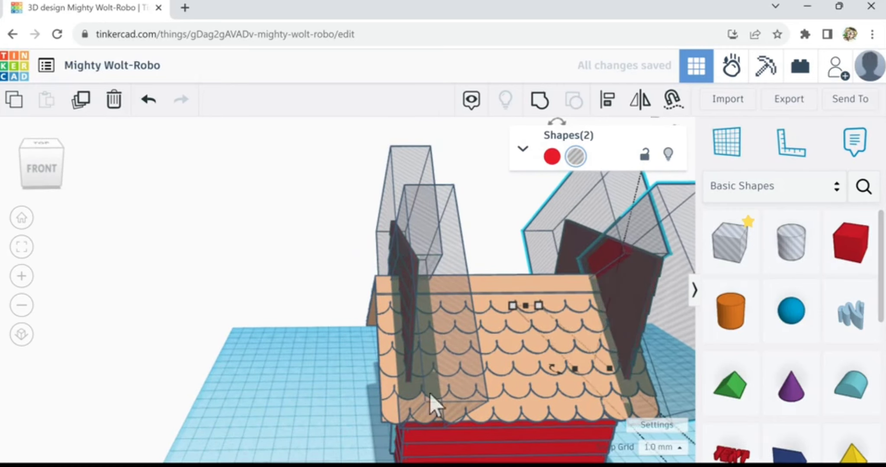
right_drag(307, 389, 414, 378)
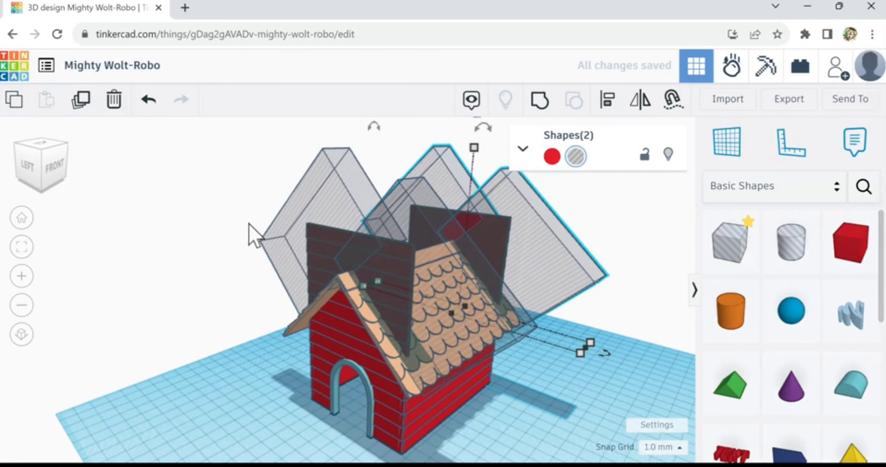
Step: Try grouping the entire house with all four box holes, and undo that grouping
drag(237, 183, 562, 459)
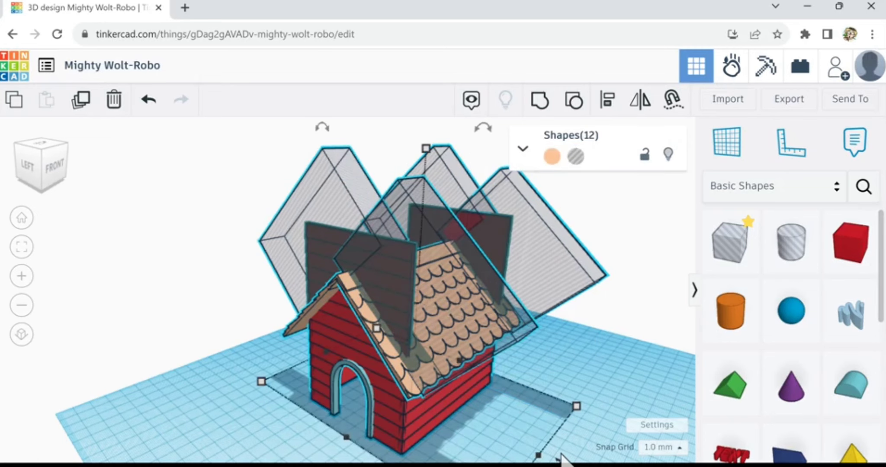
click(539, 107)
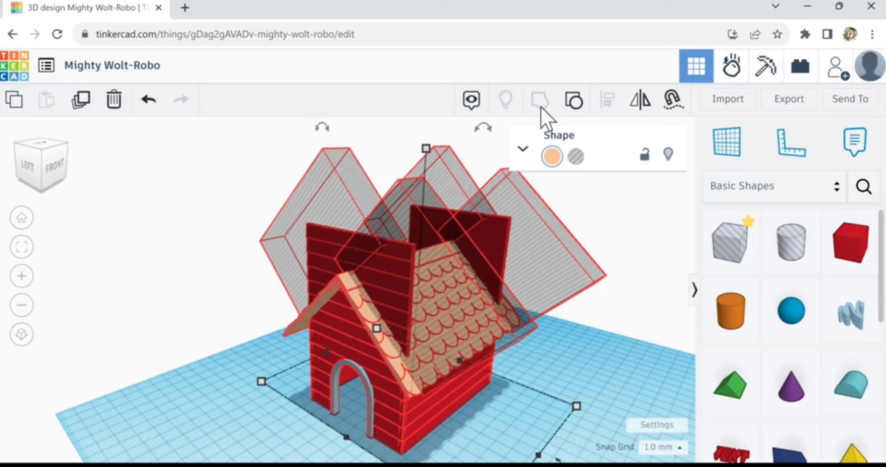
click(540, 107)
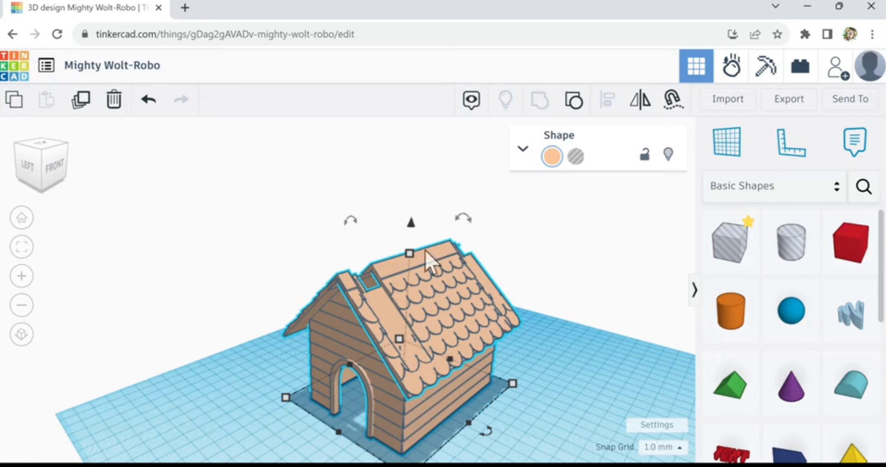
scroll(372, 322, up, 5)
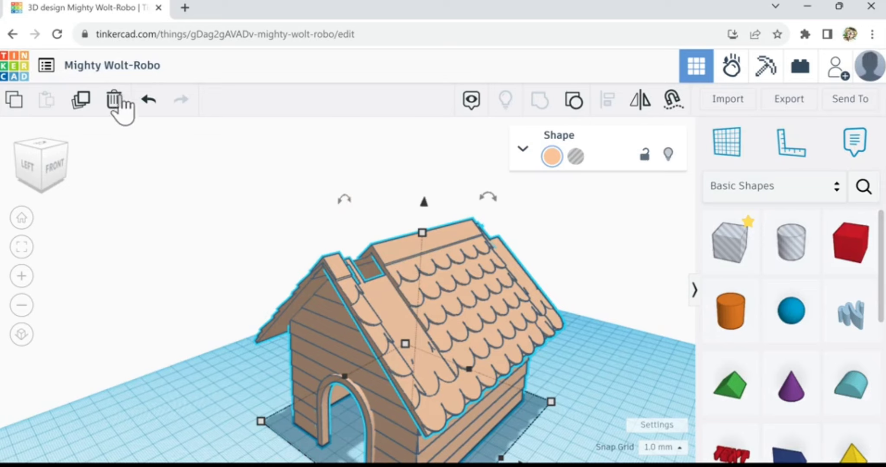
click(148, 100)
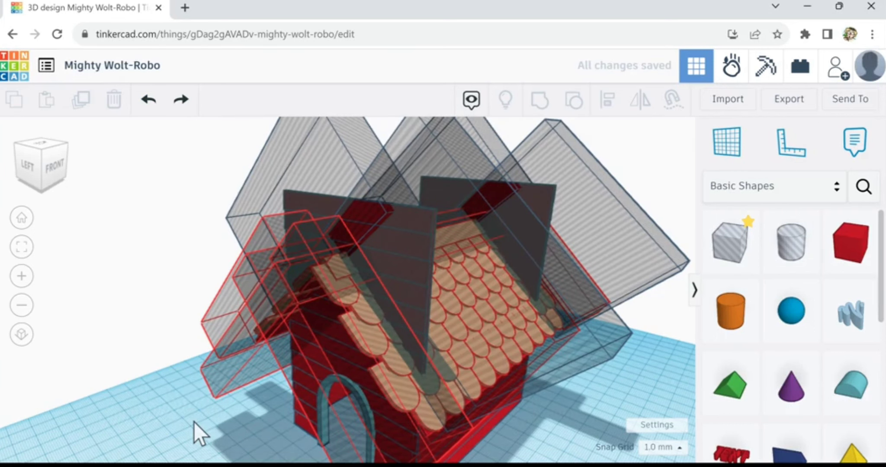
key(ctrl+z)
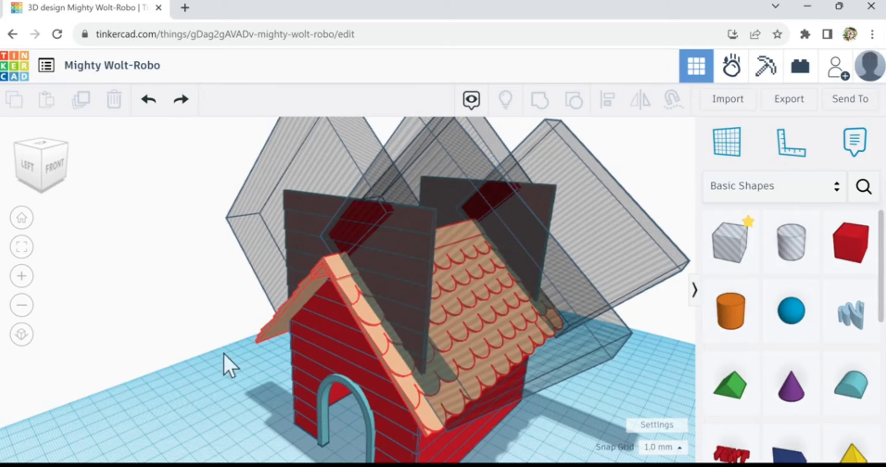
Step: Group only the two raised plank-wall copies with the four box holes to trim both gables to the roof slopes
scroll(222, 359, down, 1)
scroll(222, 358, down, 2)
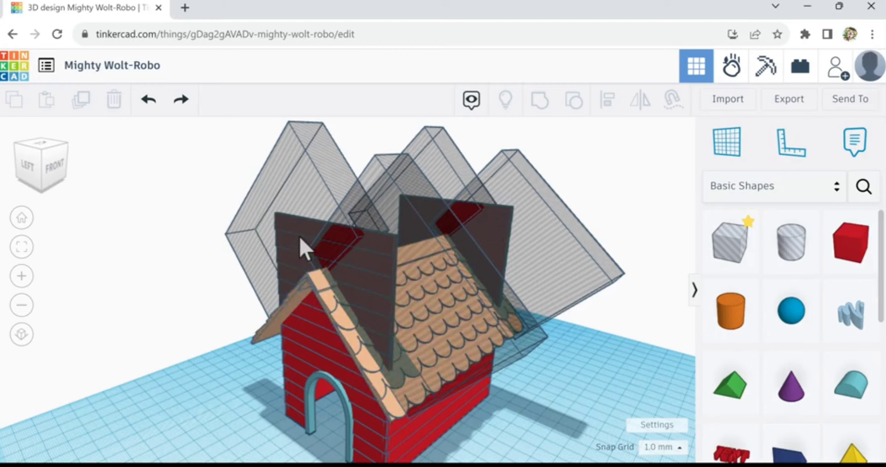
click(316, 324)
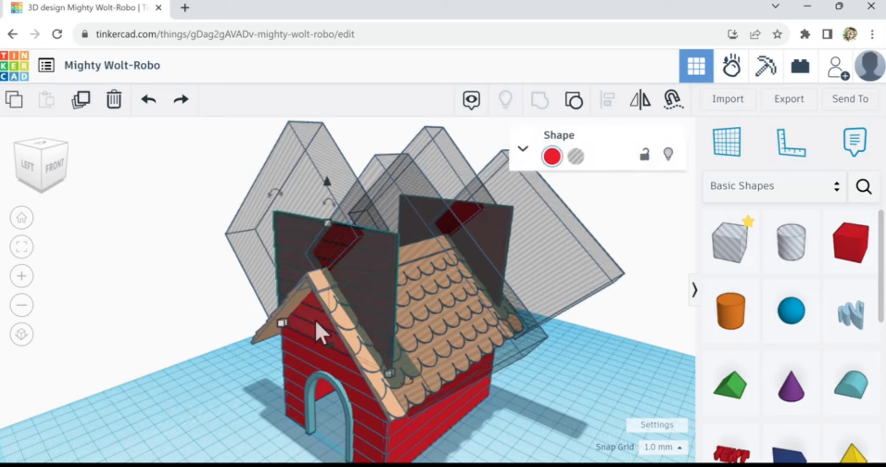
shift+click(326, 221)
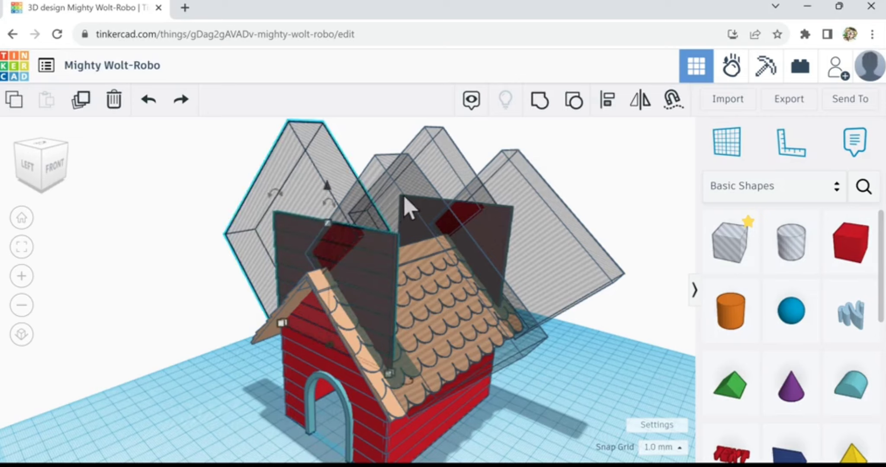
shift+click(436, 168)
shift+click(515, 209)
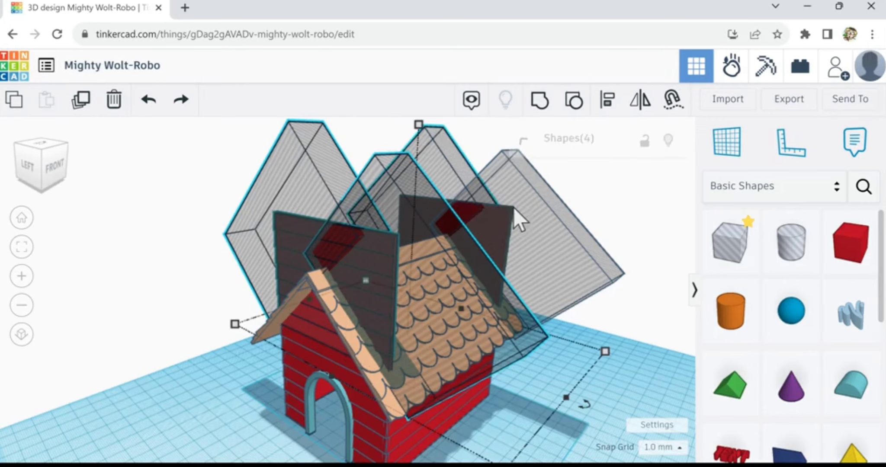
shift+click(523, 210)
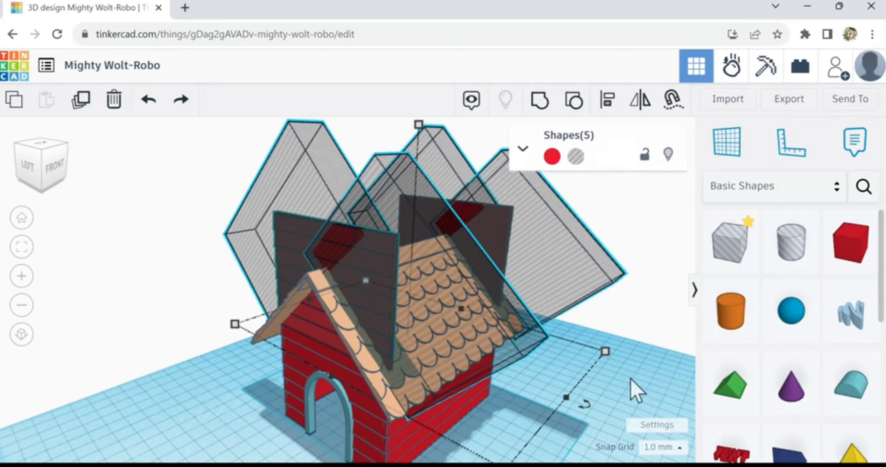
right_drag(632, 381, 521, 405)
right_drag(608, 390, 353, 340)
shift+click(288, 293)
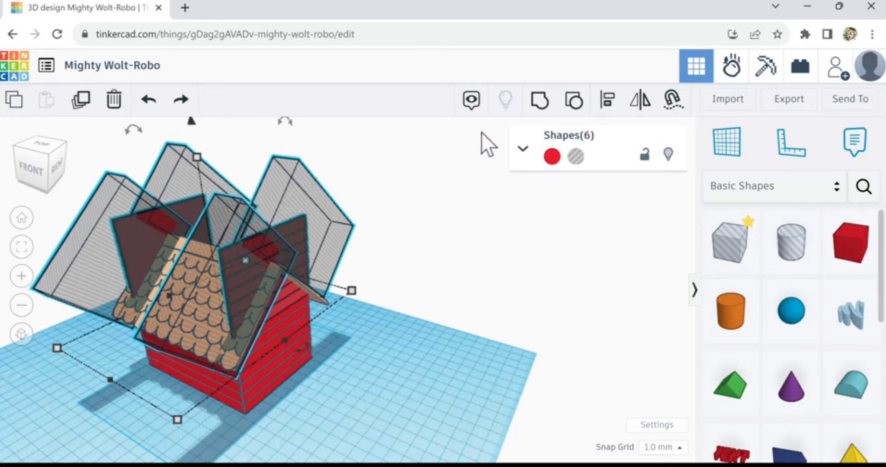
click(548, 109)
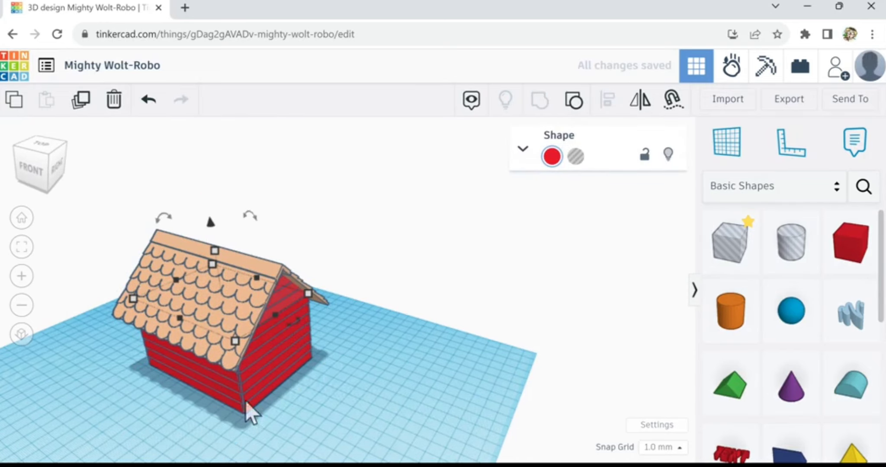
right_drag(247, 411, 320, 396)
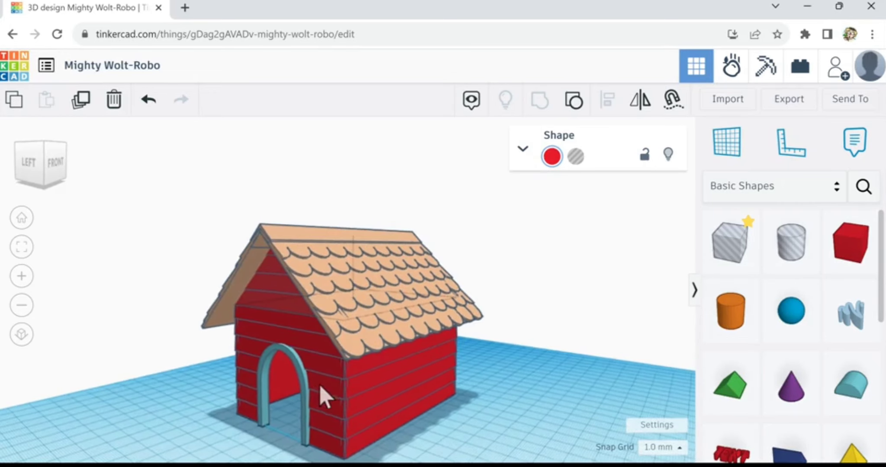
click(195, 428)
scroll(195, 428, down, 3)
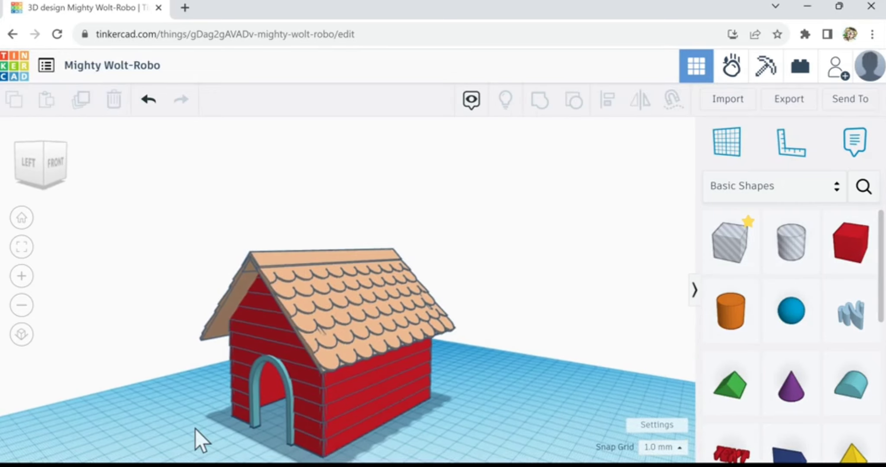
Step: Place a 5 mm high cylinder on the workplane in front of the doorway and set its sides to 64
right_drag(192, 429, 211, 441)
middle_drag(209, 437, 303, 390)
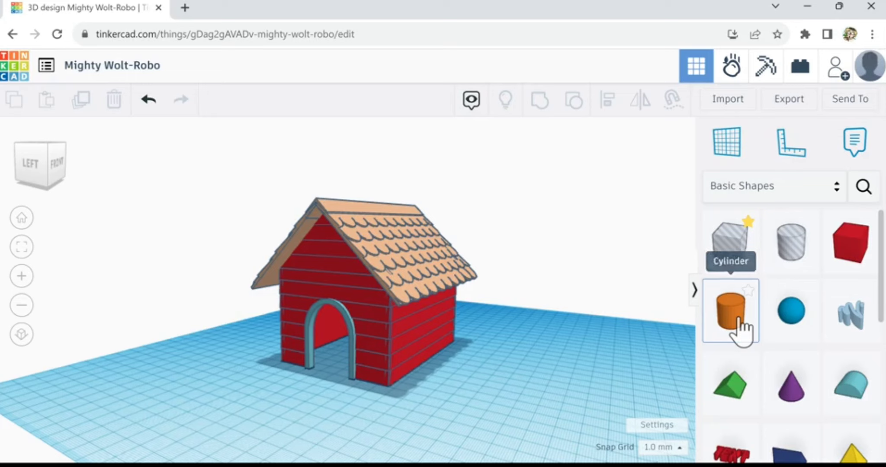
drag(723, 330, 352, 394)
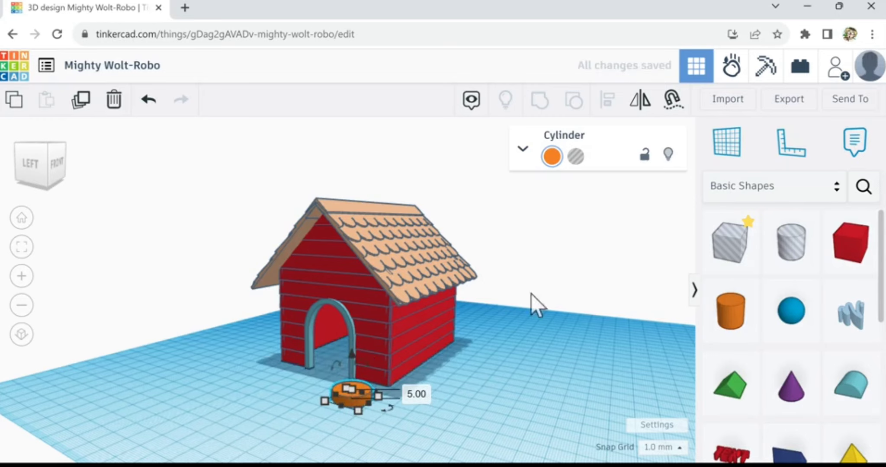
click(522, 153)
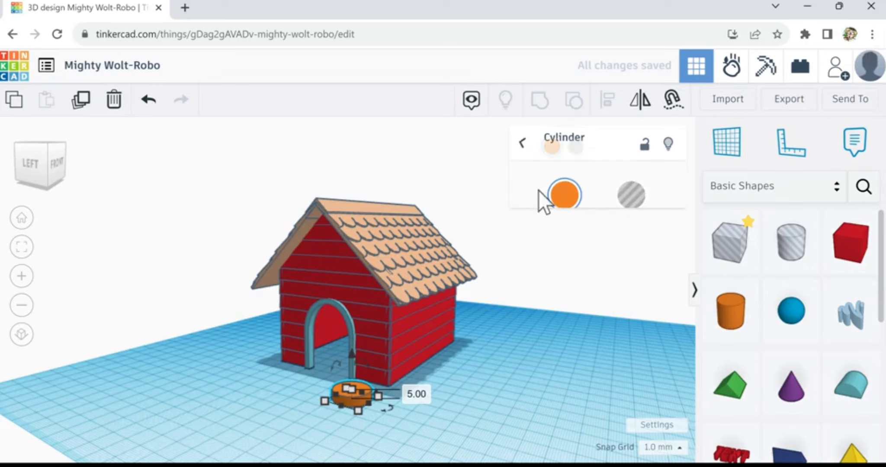
drag(580, 269, 653, 277)
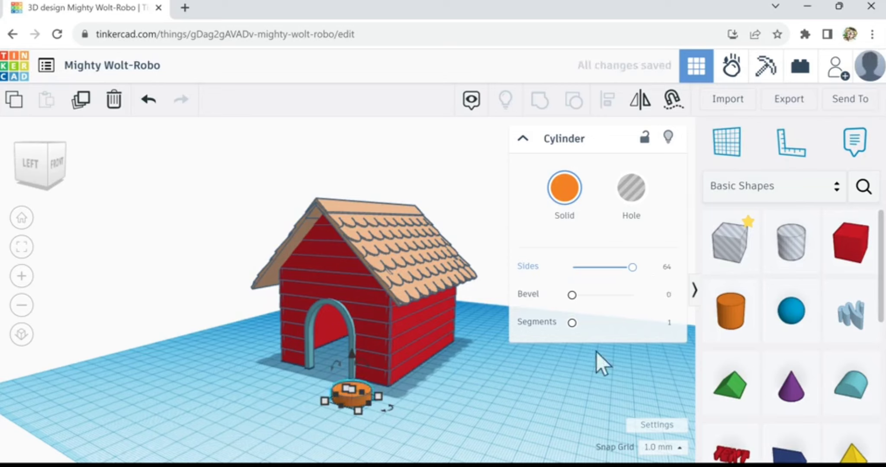
click(433, 415)
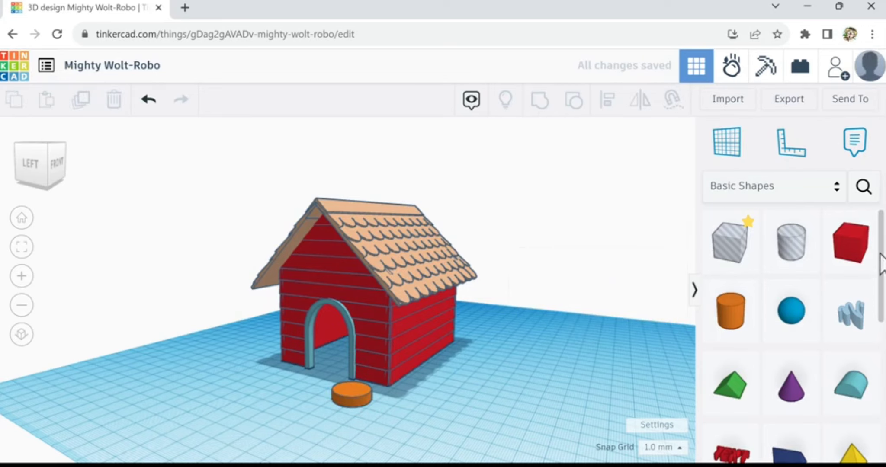
Step: Enlarge the orange cylinder in front of the doorway to 23 mm by 23 mm
drag(882, 266, 883, 437)
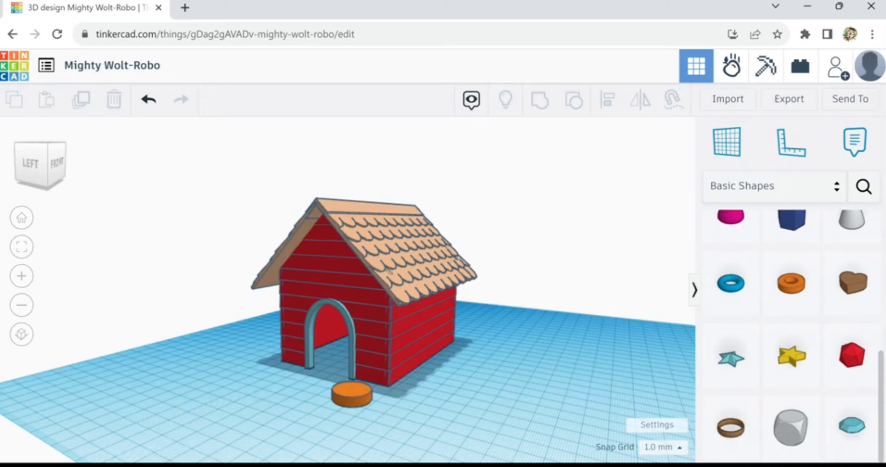
right_drag(340, 457, 381, 456)
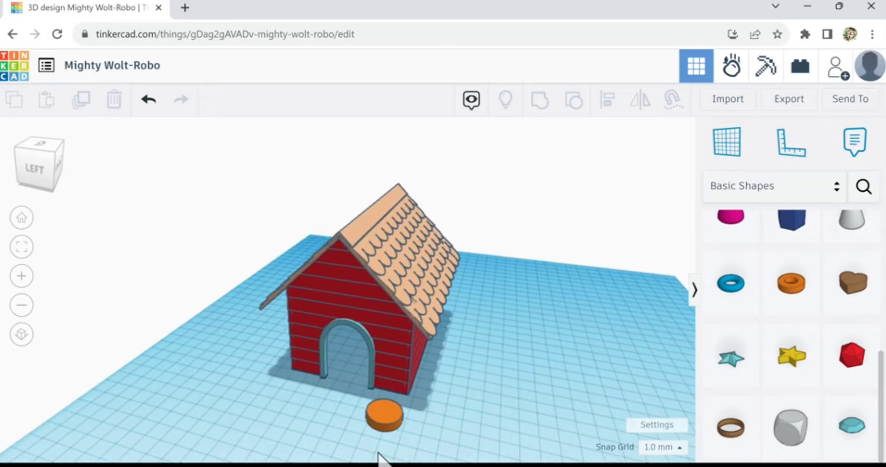
scroll(382, 456, up, 5)
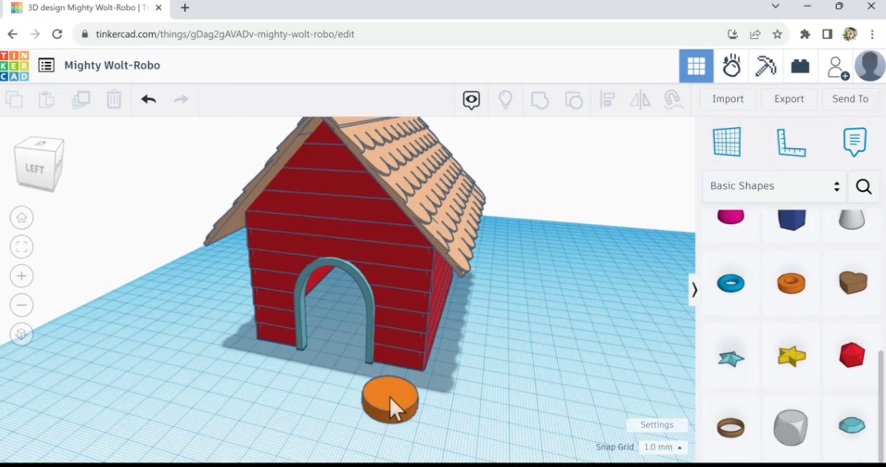
click(389, 397)
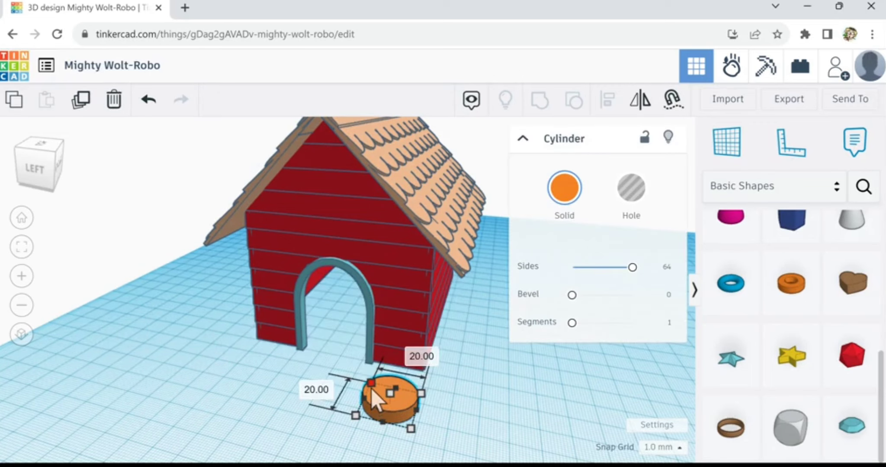
drag(368, 384, 368, 383)
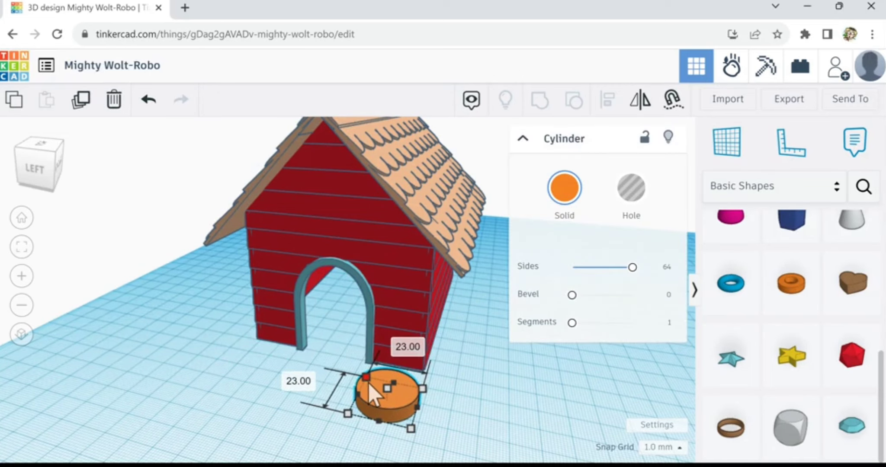
key(Escape)
Step: Duplicate the cylinder in place and make the copy a slightly raised hole measuring 20 mm by 20 mm
click(371, 397)
click(83, 103)
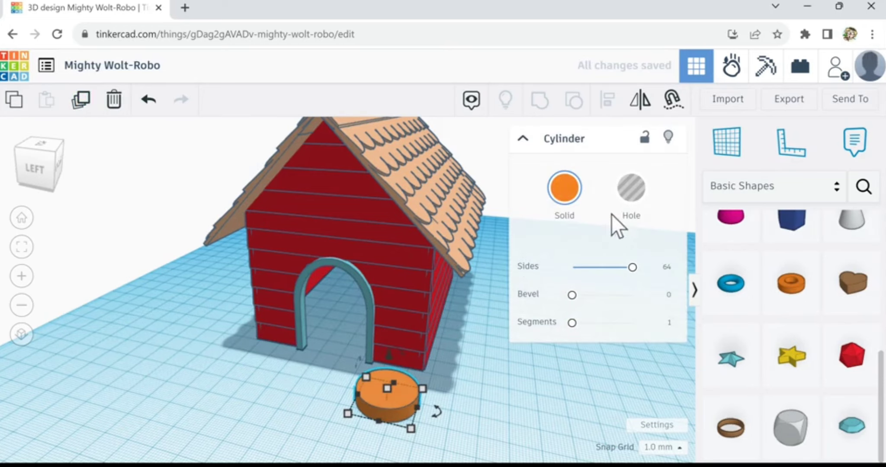
click(634, 201)
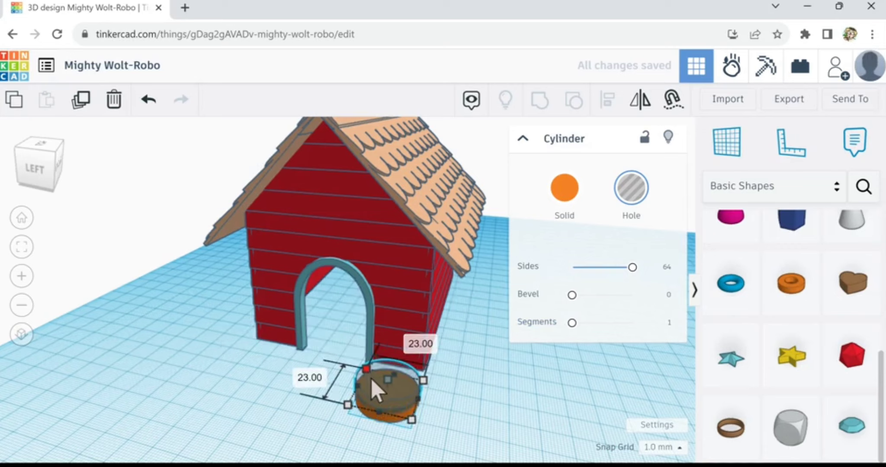
drag(371, 380, 372, 382)
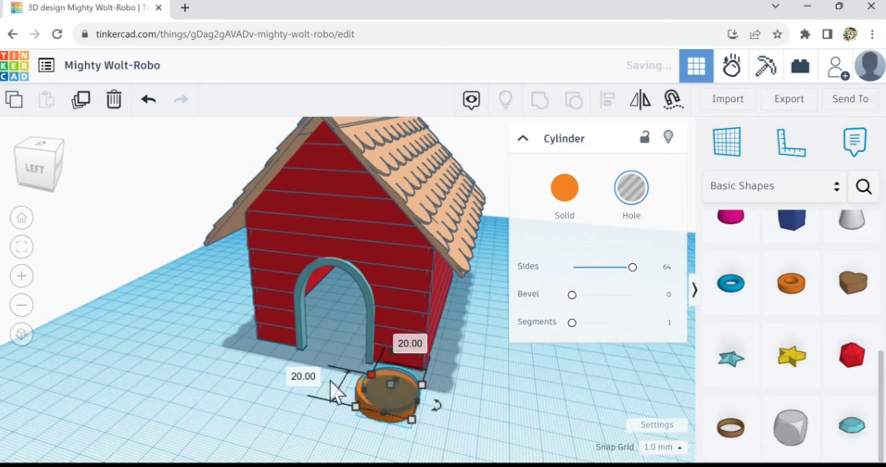
Step: Centre the cylinder hole on the orange cylinder in both horizontal directions, then try grouping the two and undo that grouping
shift+click(405, 410)
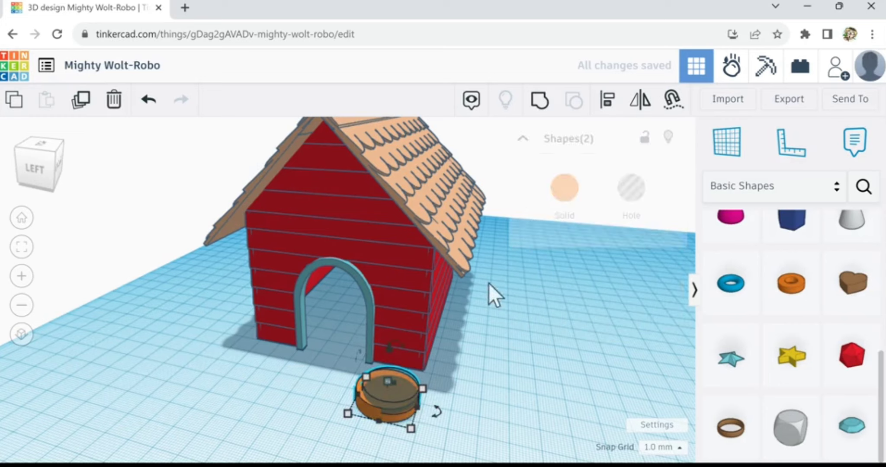
click(606, 102)
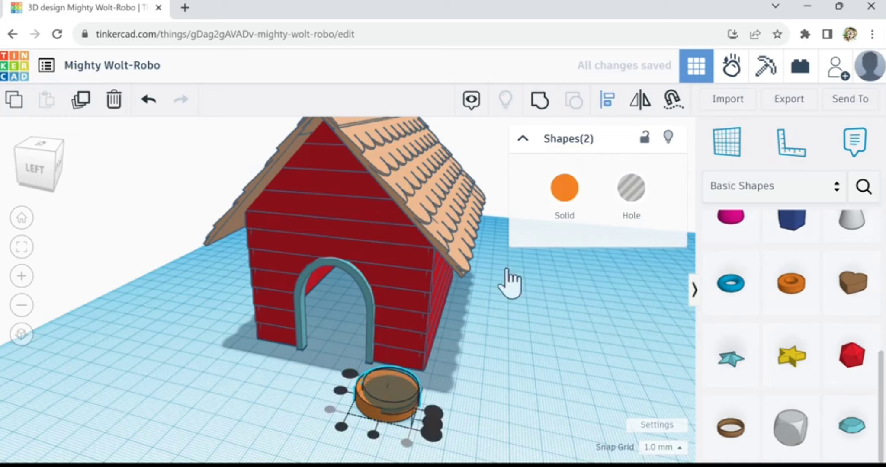
click(372, 433)
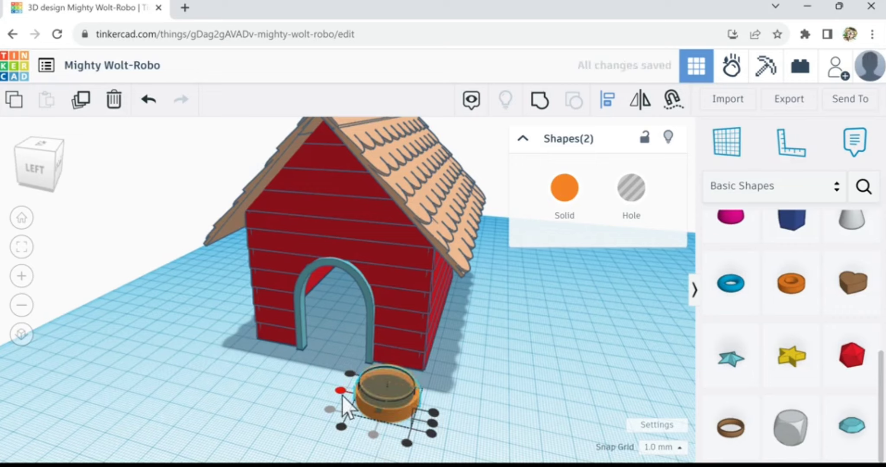
click(341, 392)
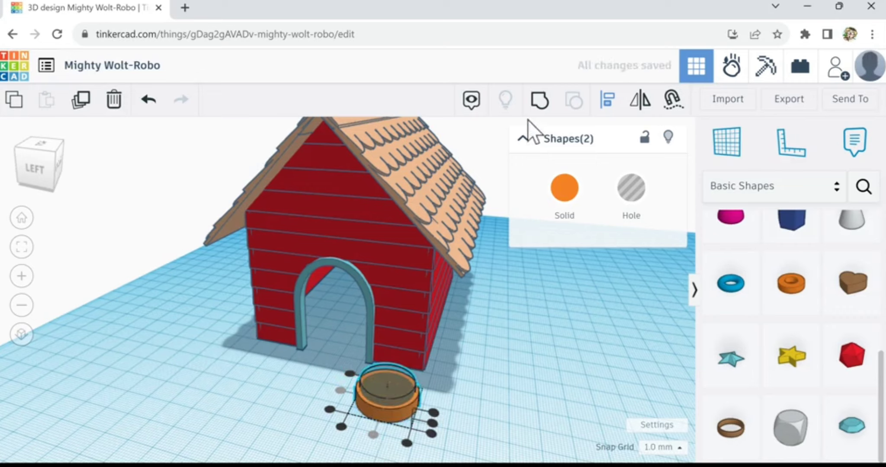
click(540, 104)
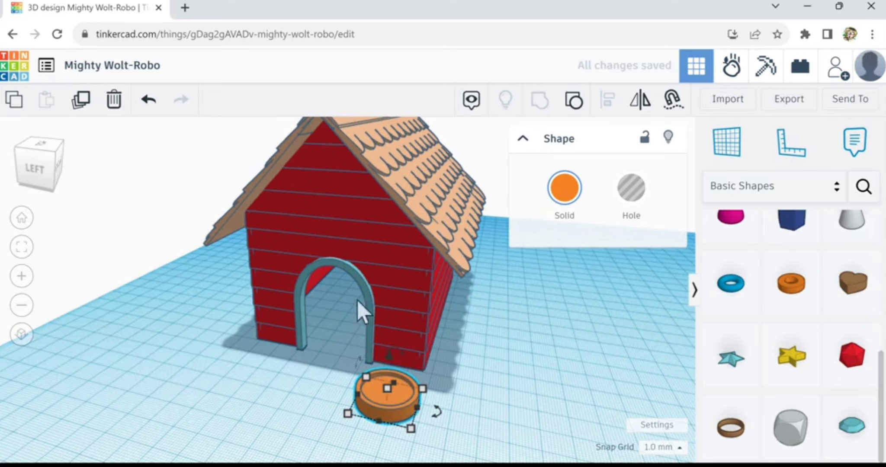
click(148, 107)
Step: Lower the cylinder hole one step into the orange cylinder and group the two into a hollow bowl
click(384, 396)
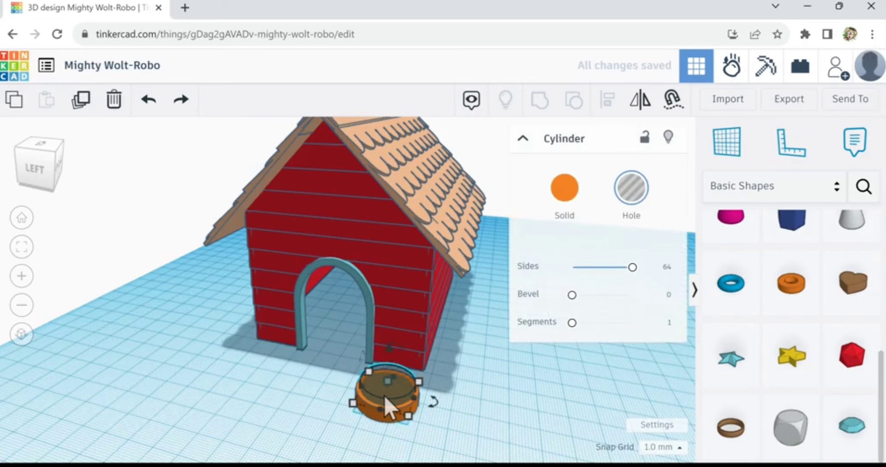
key(ctrl+Down)
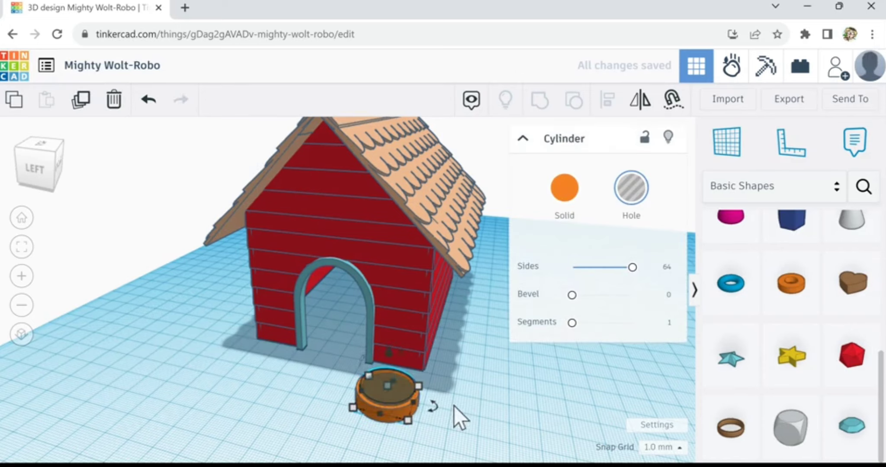
drag(454, 406, 383, 433)
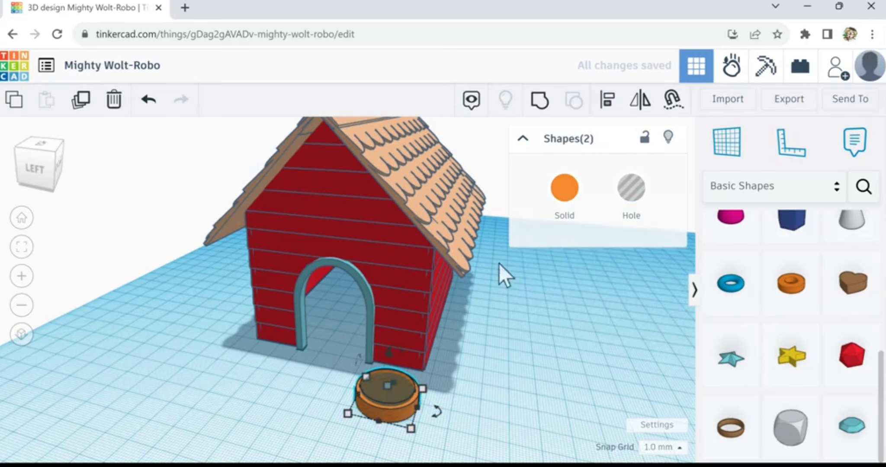
click(540, 104)
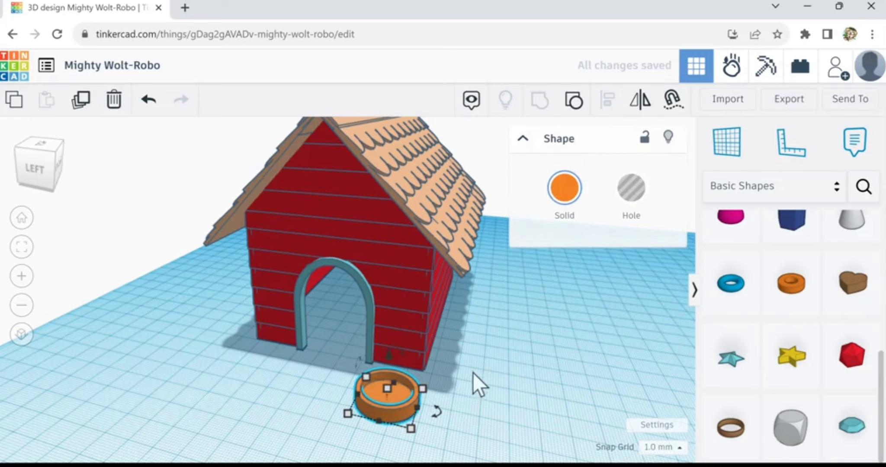
click(480, 387)
Step: Duplicate the bowl and move the copy beside the original, in front of the house's near corner
click(396, 408)
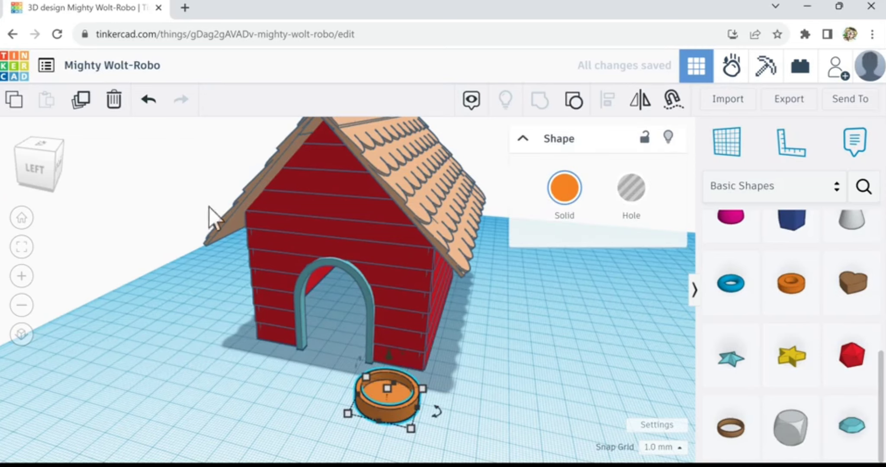
click(81, 104)
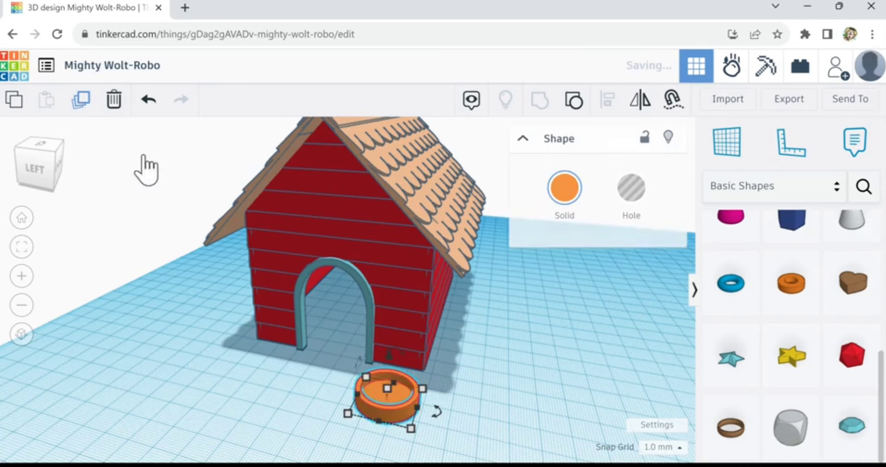
key(Right)
key(Right)
key(Right)
key(Right)
key(Right)
key(Right)
key(Right)
key(Right)
key(Right)
key(Right)
key(Up)
key(Up)
key(Up)
key(Up)
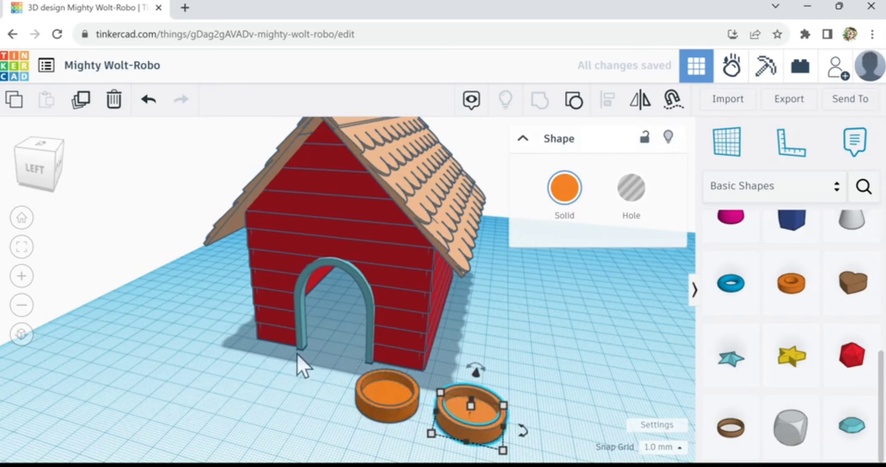
key(Up)
key(Up)
key(Up)
key(Up)
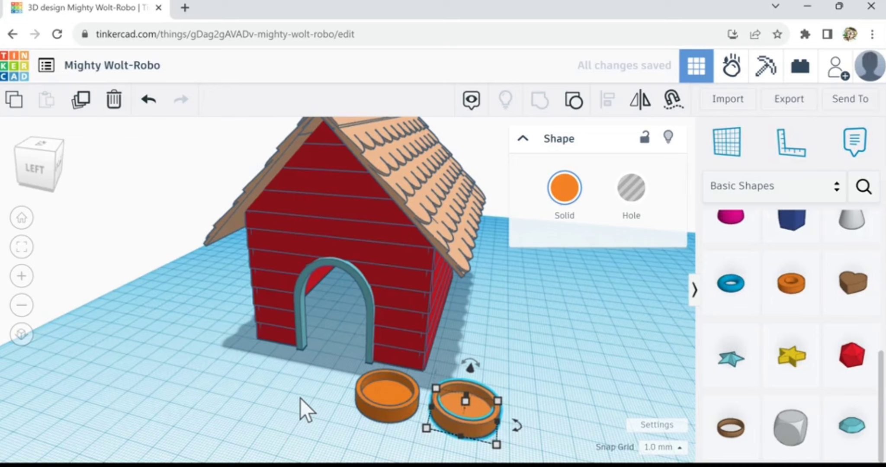
click(313, 424)
Step: Group all seven shapes of the house into one object, leaving the two bowls out
key(f)
scroll(313, 423, down, 3)
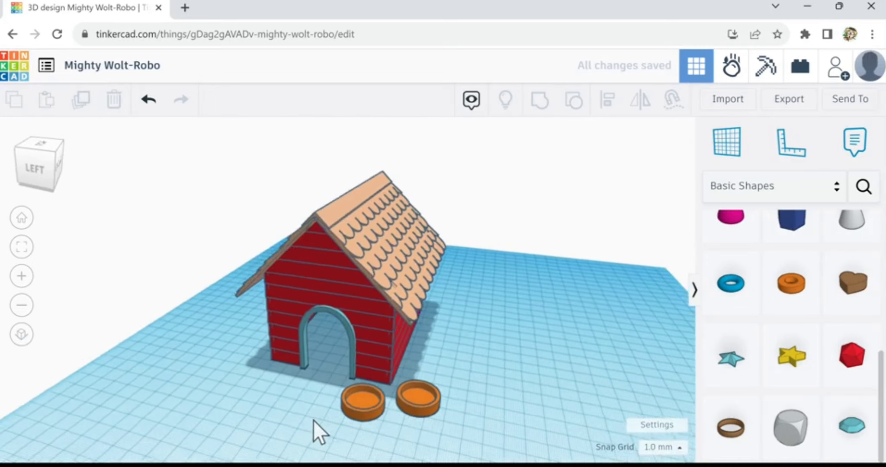
right_drag(292, 404, 289, 424)
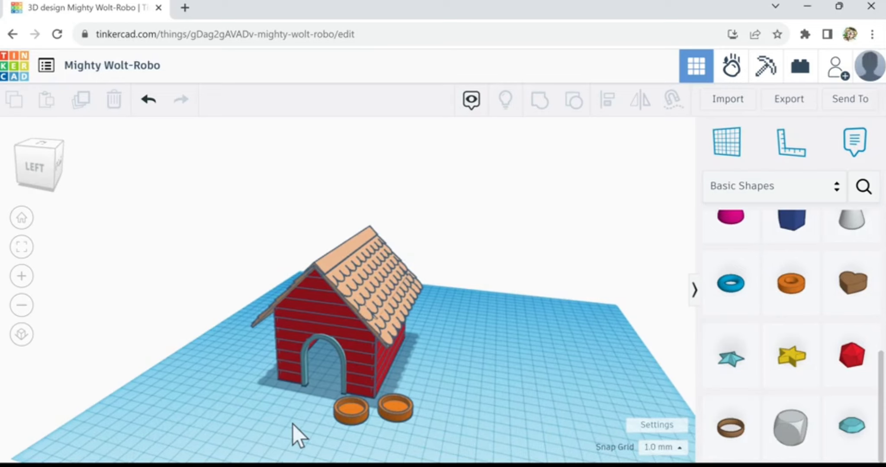
right_drag(292, 424, 299, 423)
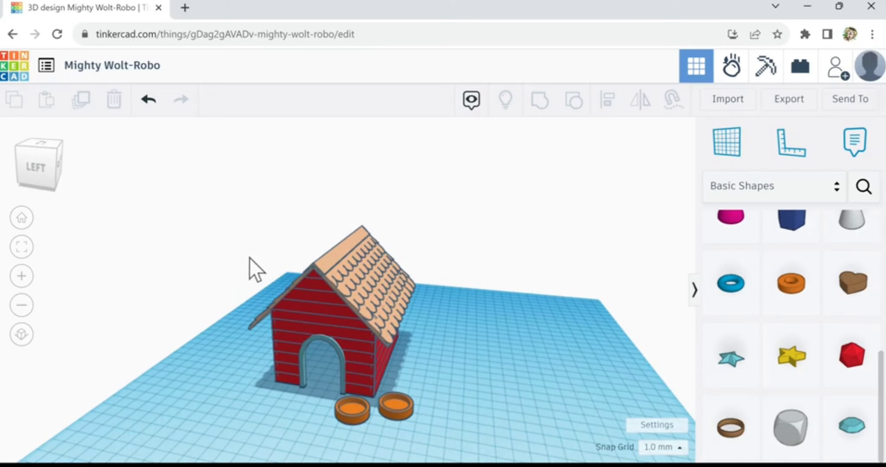
drag(238, 244, 437, 359)
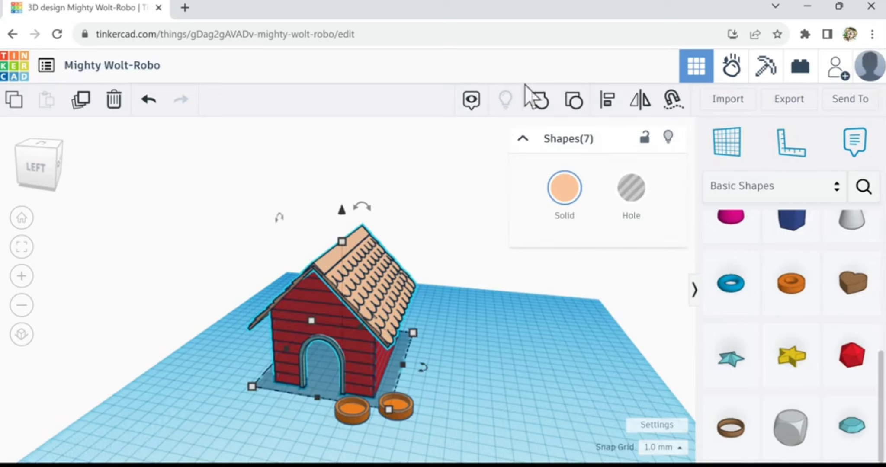
click(544, 108)
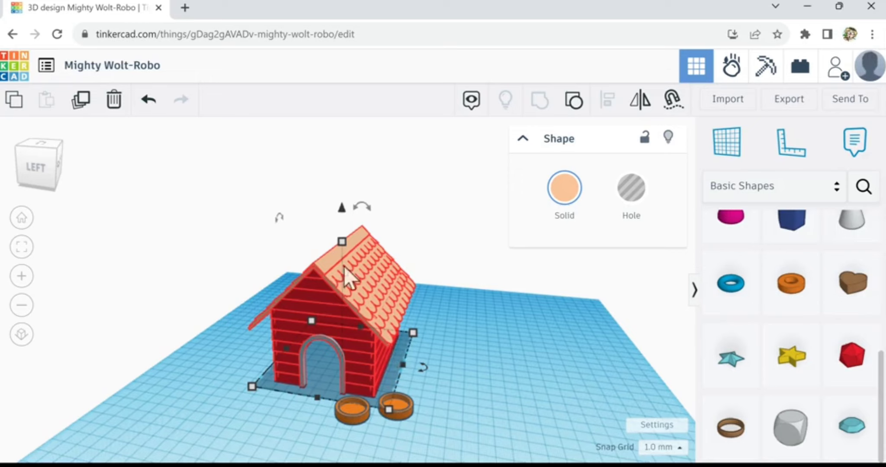
Step: Try turning the grouped house upside down, and undo that flip
drag(357, 210, 359, 342)
click(284, 422)
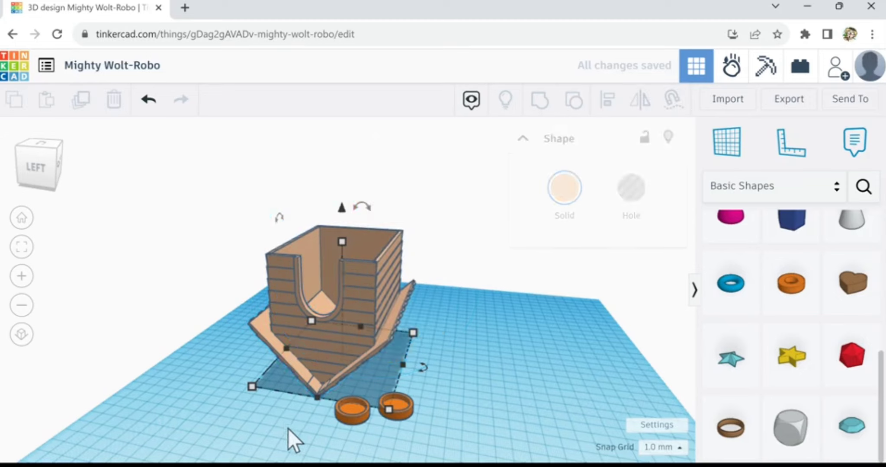
right_drag(302, 410, 314, 428)
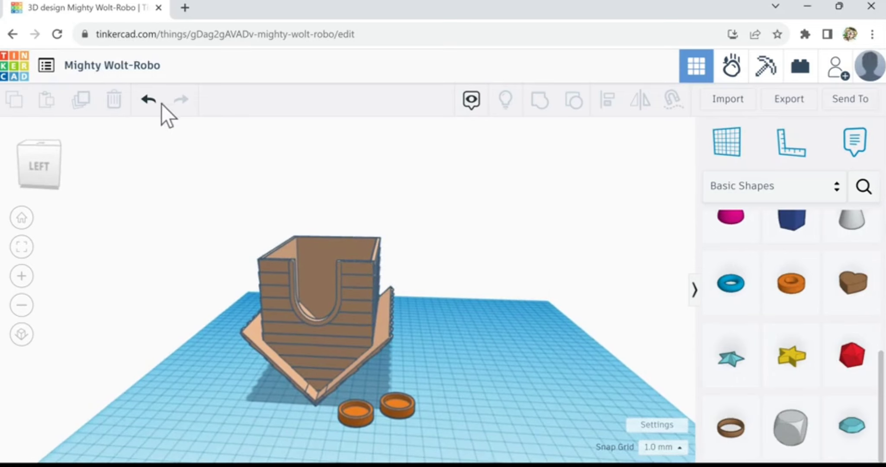
click(146, 102)
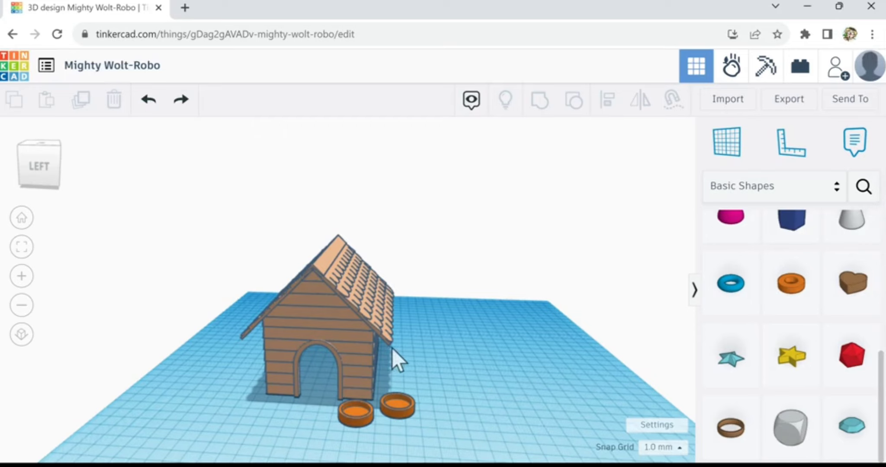
right_drag(410, 404, 378, 408)
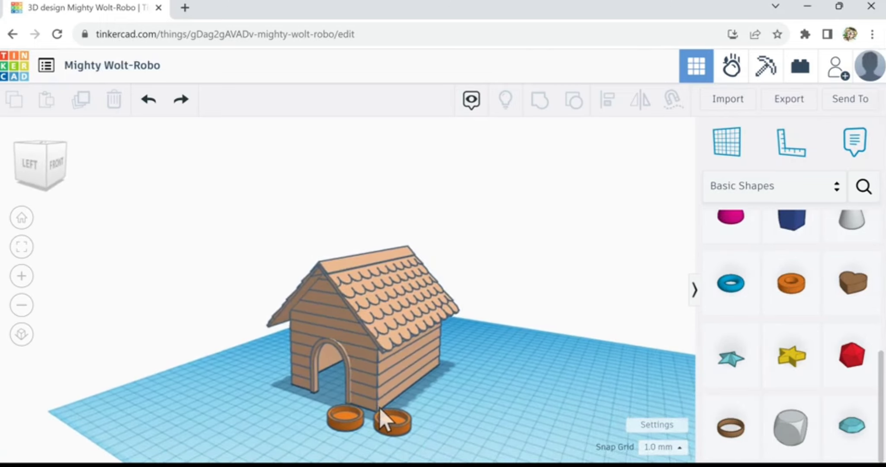